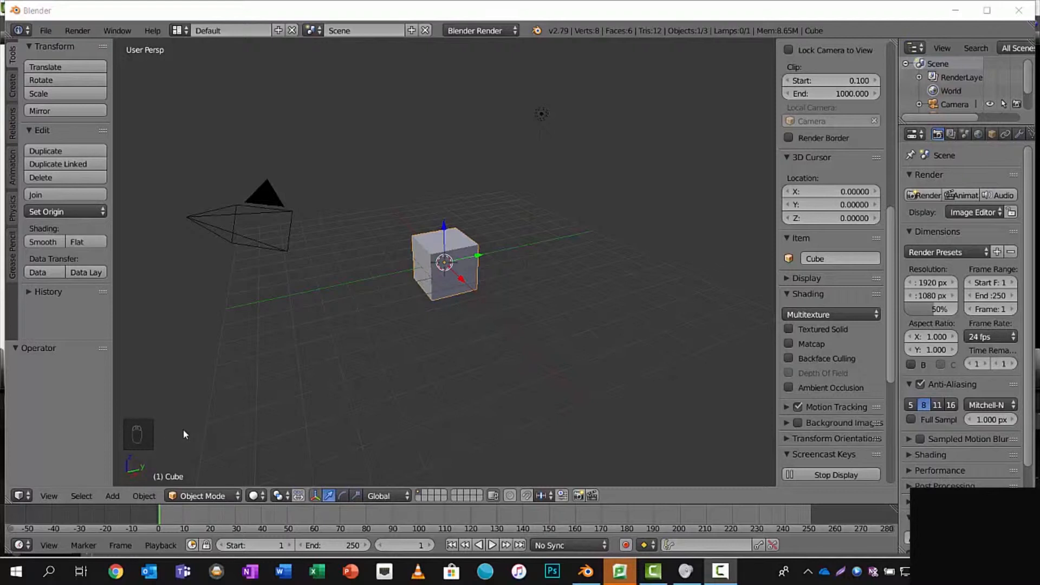
- Select only the default cube and delete it from the scene
click(307, 372)
key(a)
key(a)
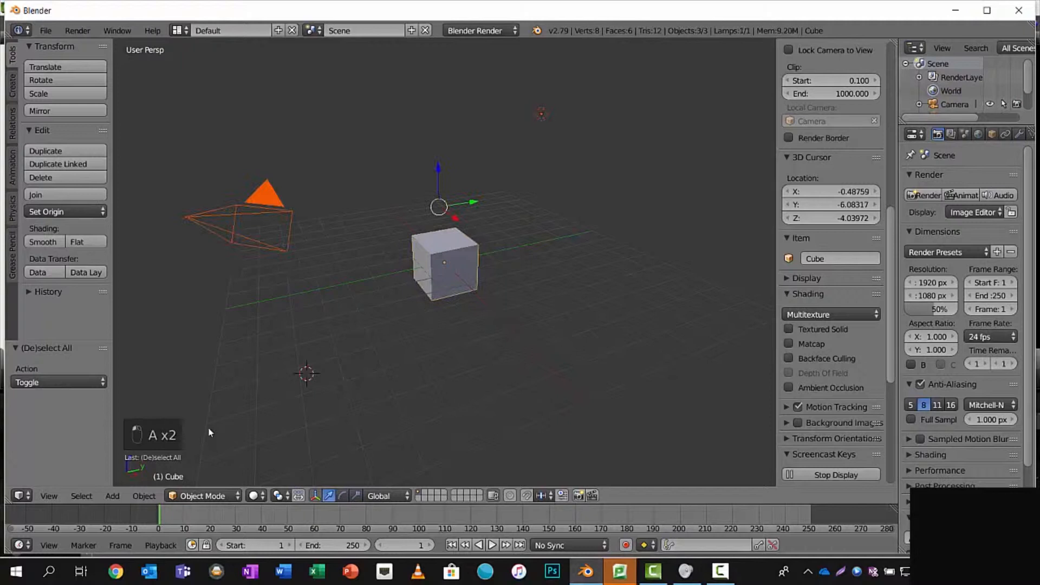
key(a)
right_click(463, 265)
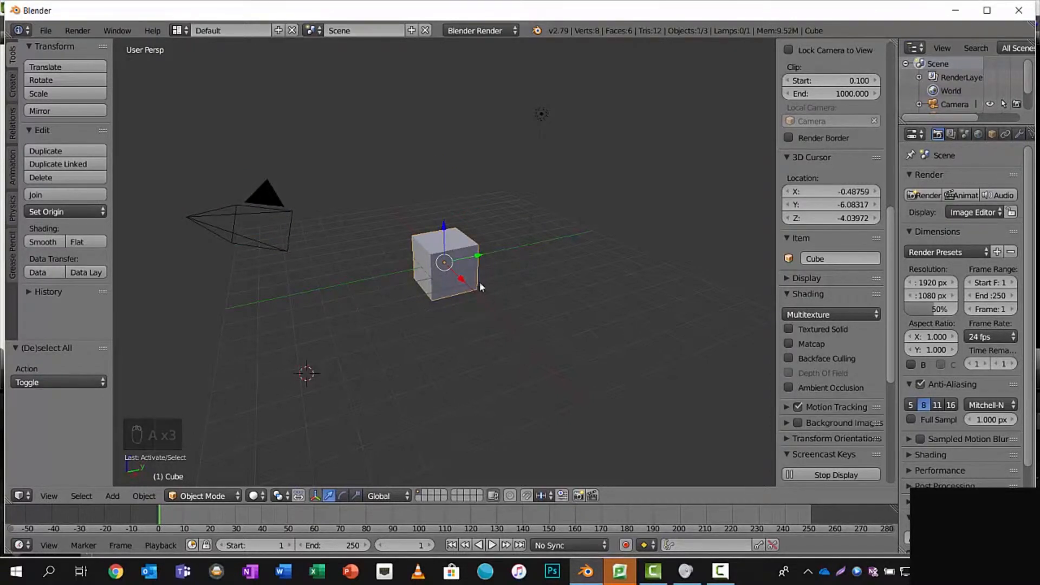
scroll(467, 268, up, 3)
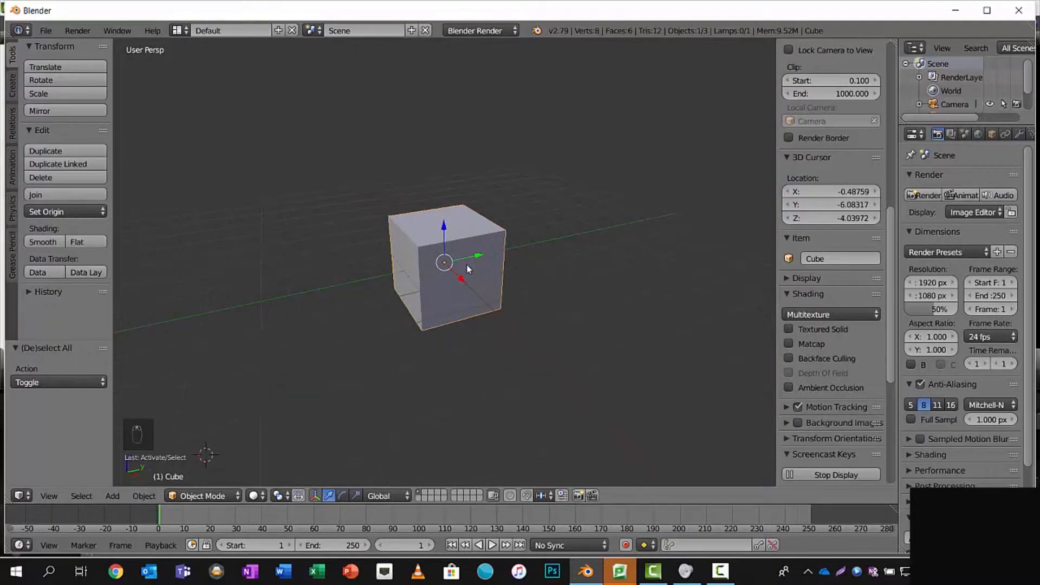
key(x)
click(469, 270)
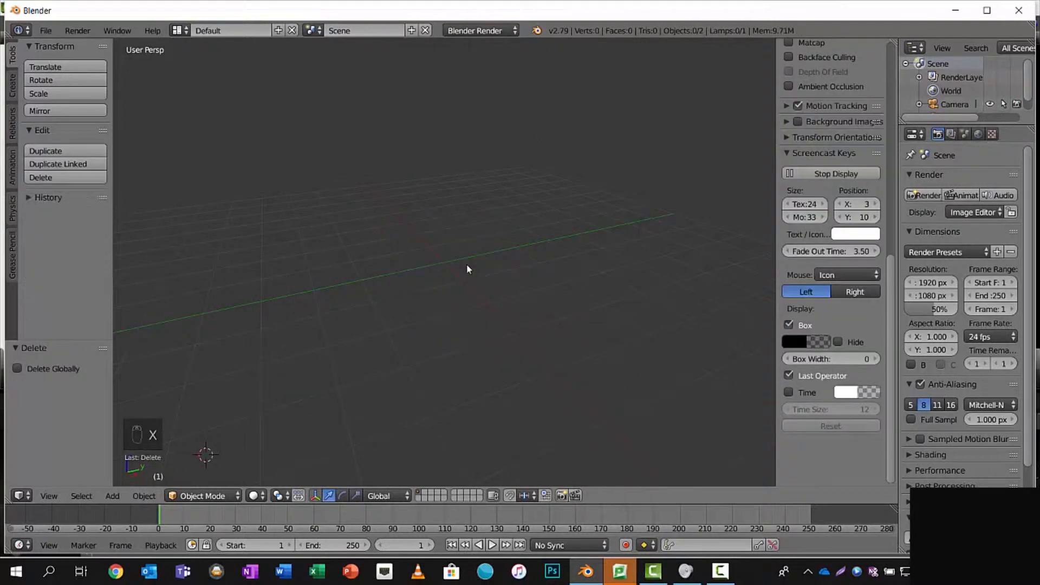
- Switch to the right orthographic view and enlarge the 3D viewport over the timeline, with the window maximized
key(KP_5)
key(KP_3)
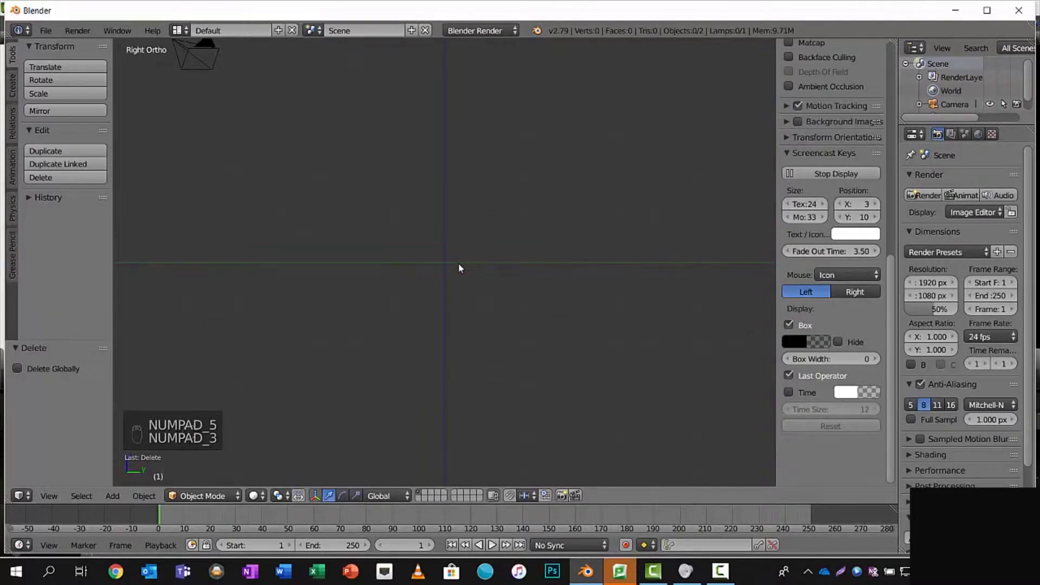
drag(6, 500, 10, 518)
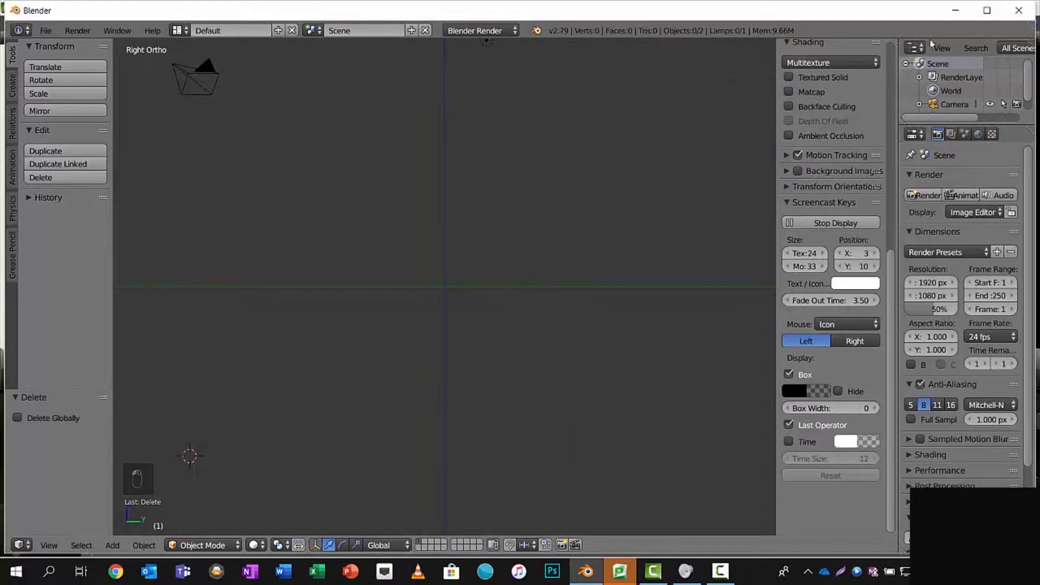
click(987, 10)
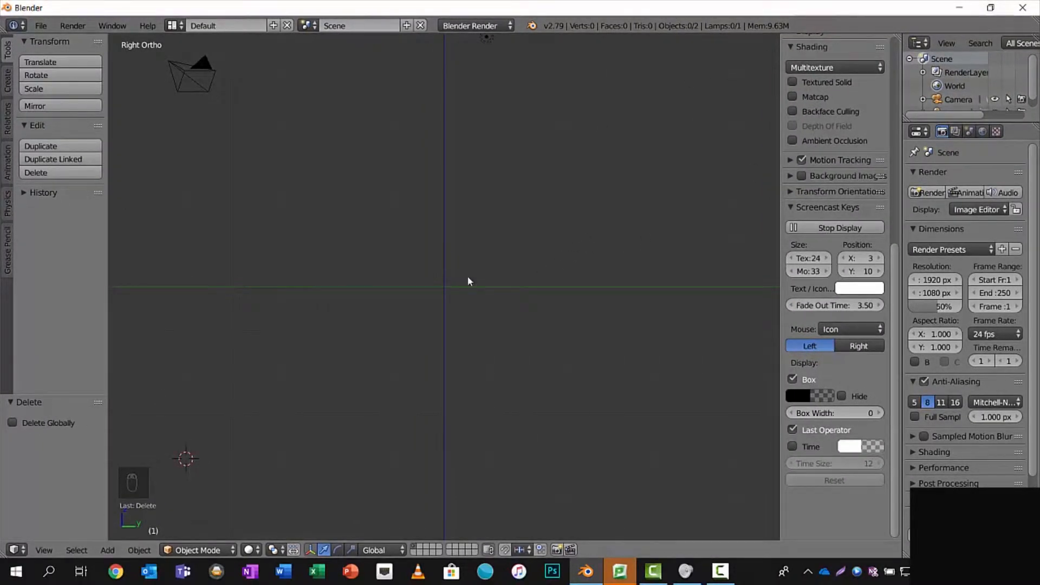
- Search for the cursor commands and snap the 3D cursor to the scene centre, ending in the right orthographic view
key(space)
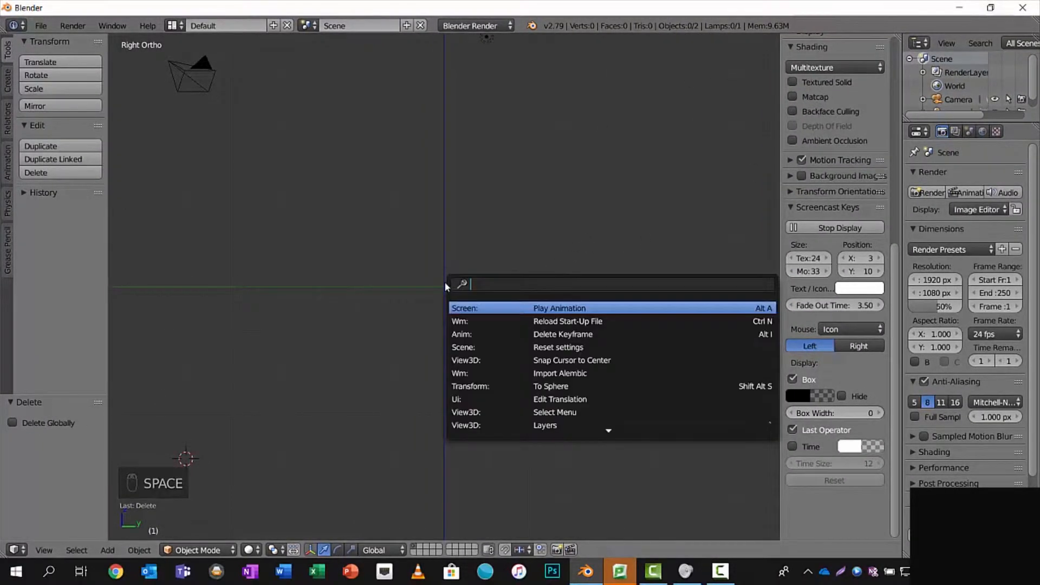
text(cursor)
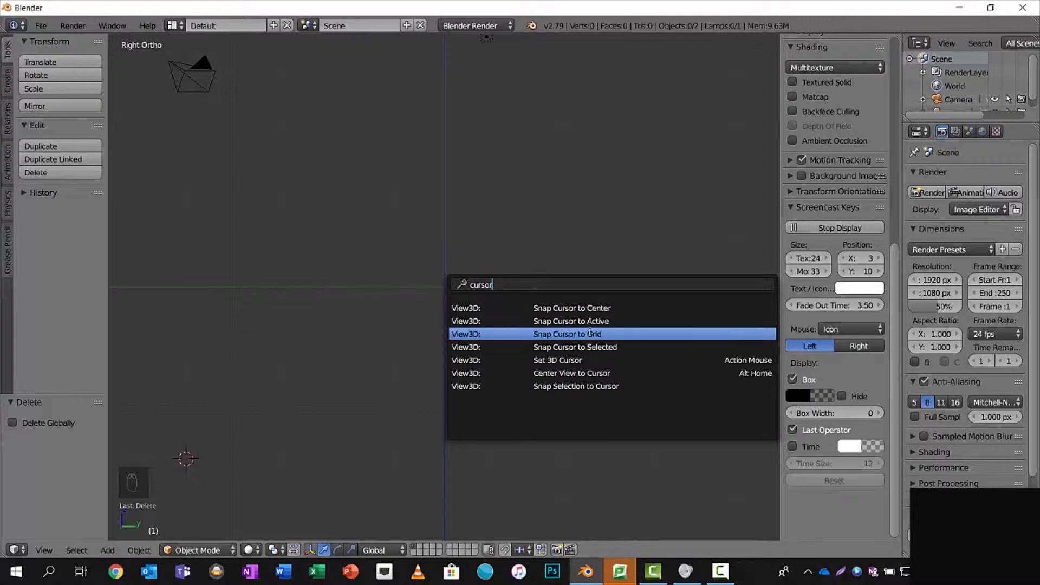
click(642, 307)
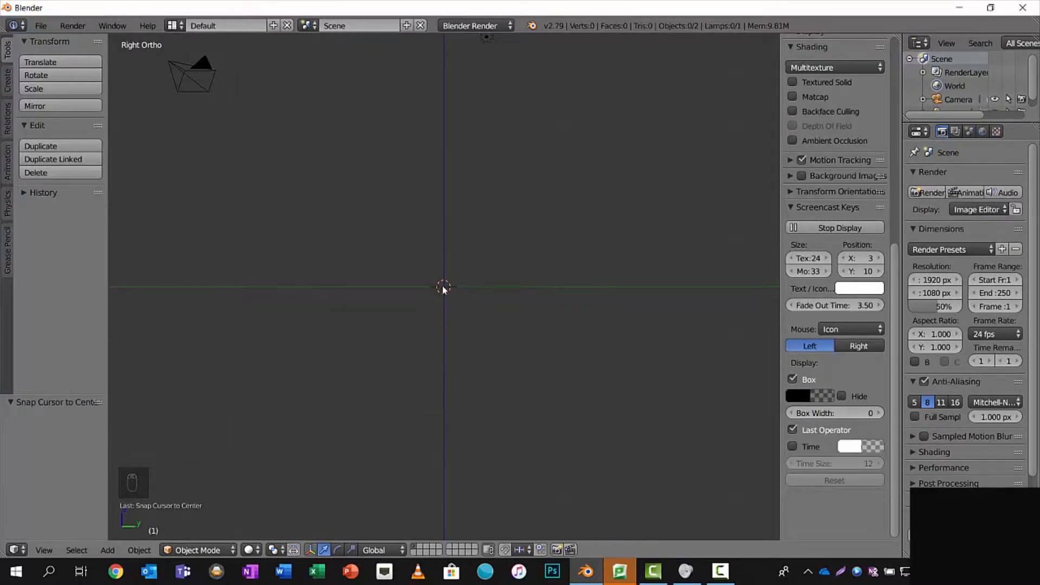
middle_drag(457, 306, 484, 337)
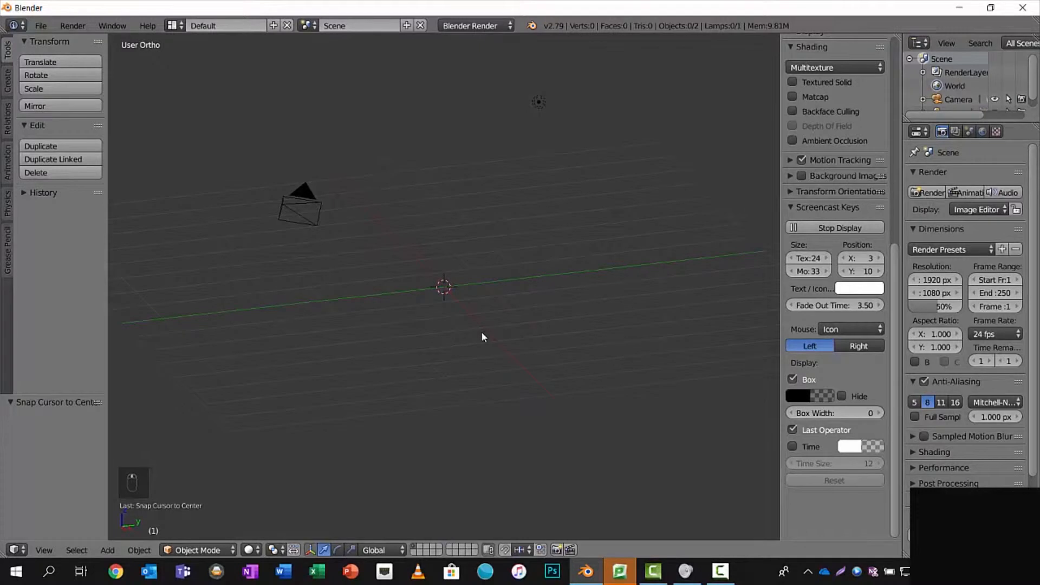
key(KP_3)
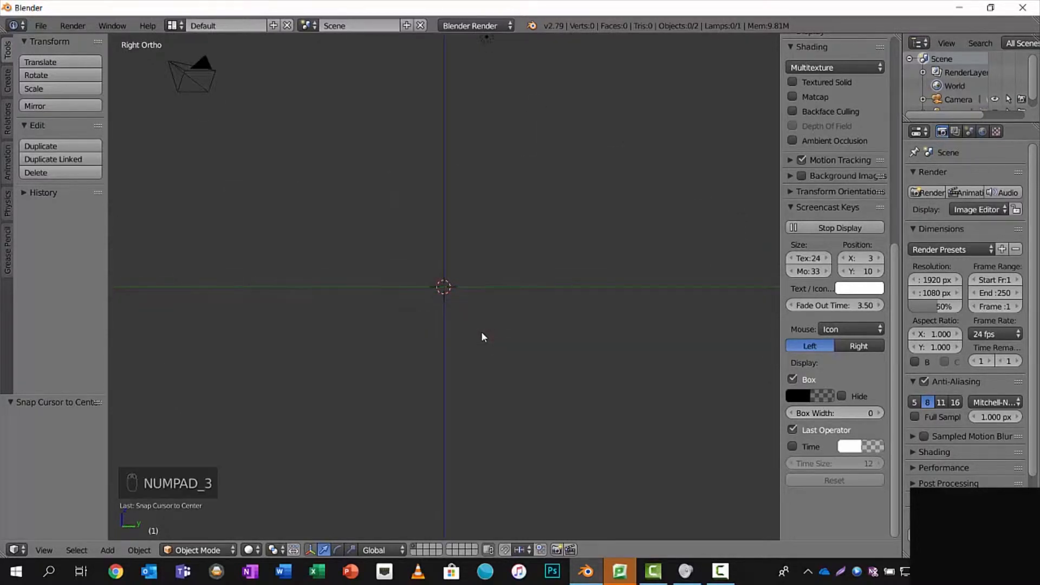
- Add an empty of type Image at the 3D cursor
key(shift+a)
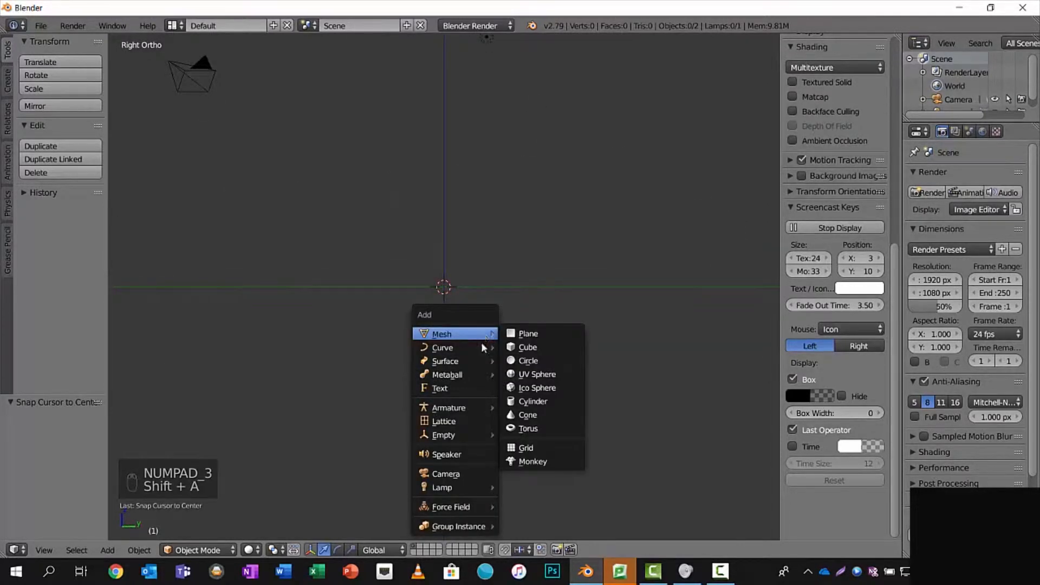
mouse_move(470, 433)
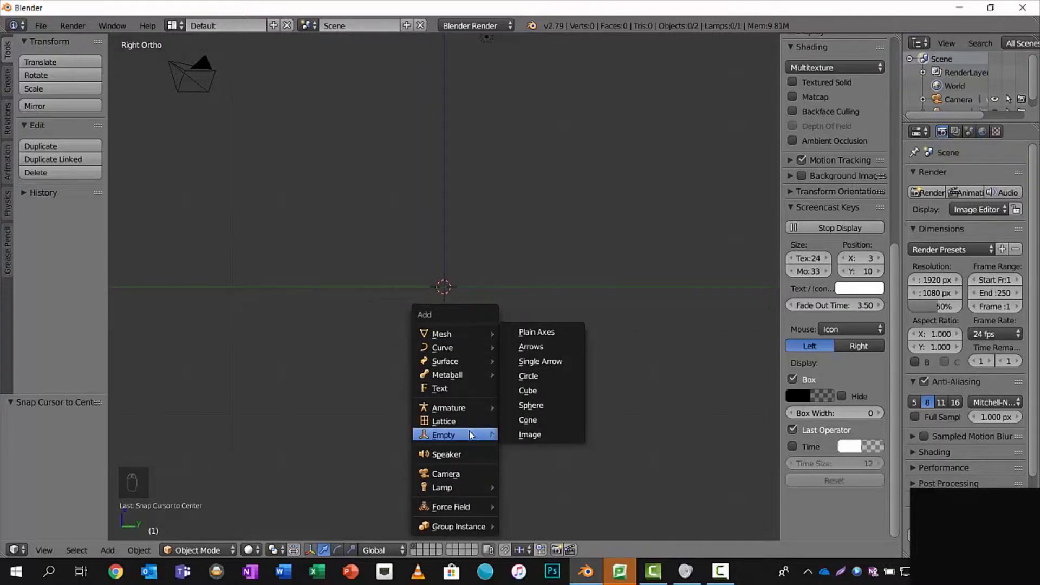
click(516, 433)
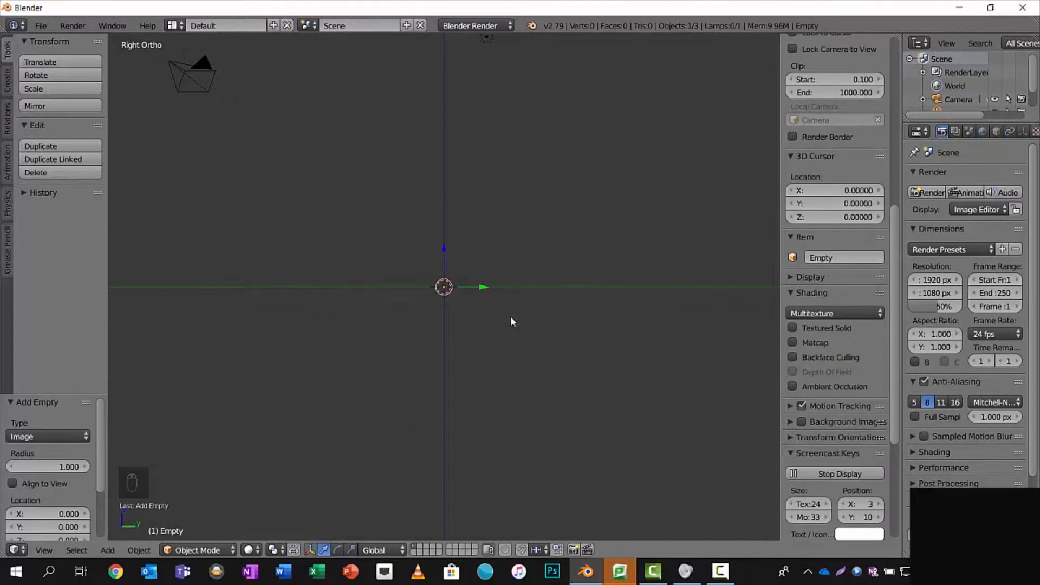
- Rotate the image empty 90° around the Y axis so it faces the right view
text(r90)
key(Return)
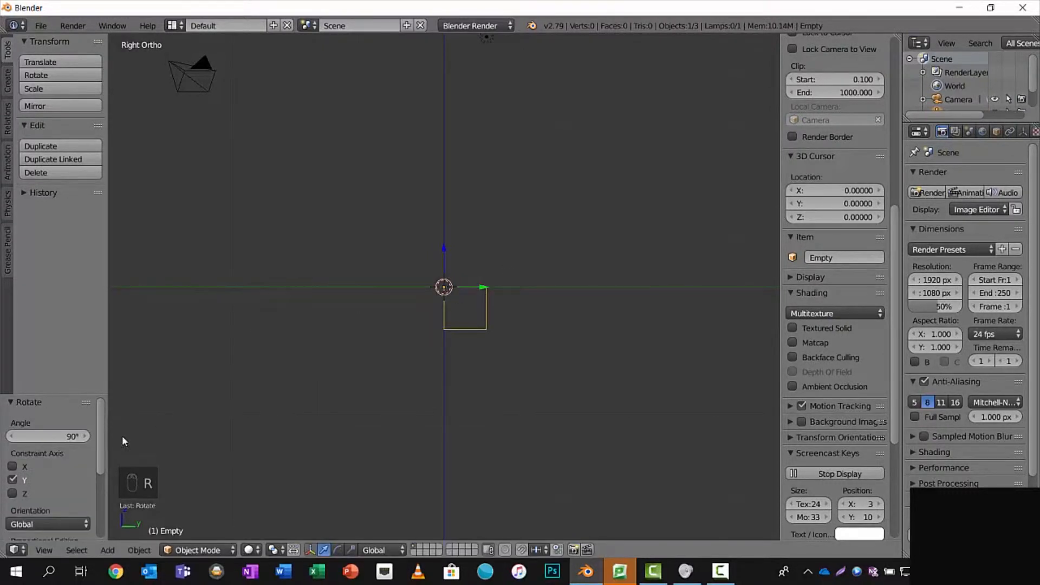
scroll(52, 469, down, 5)
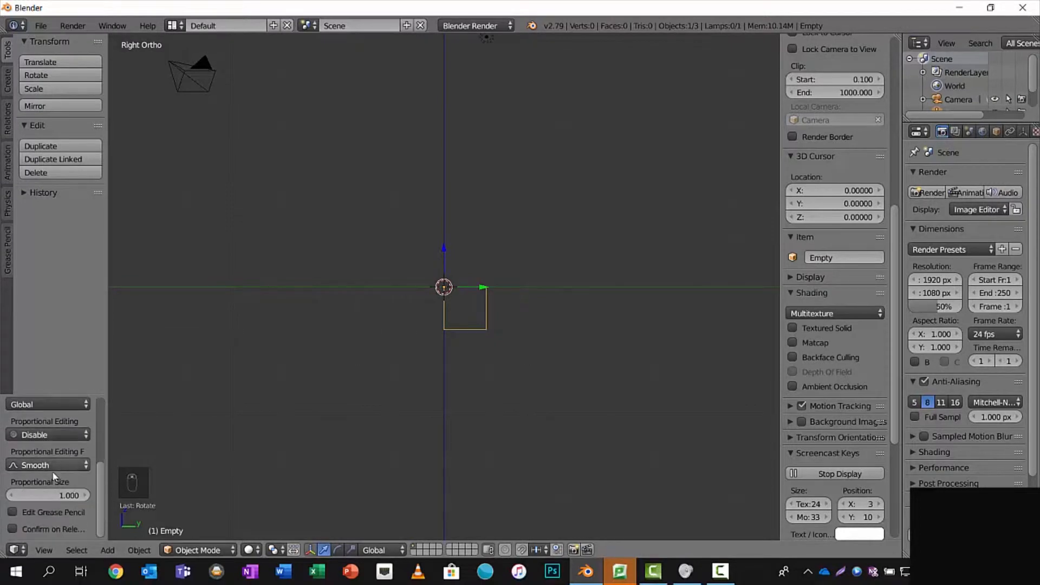
scroll(52, 475, up, 5)
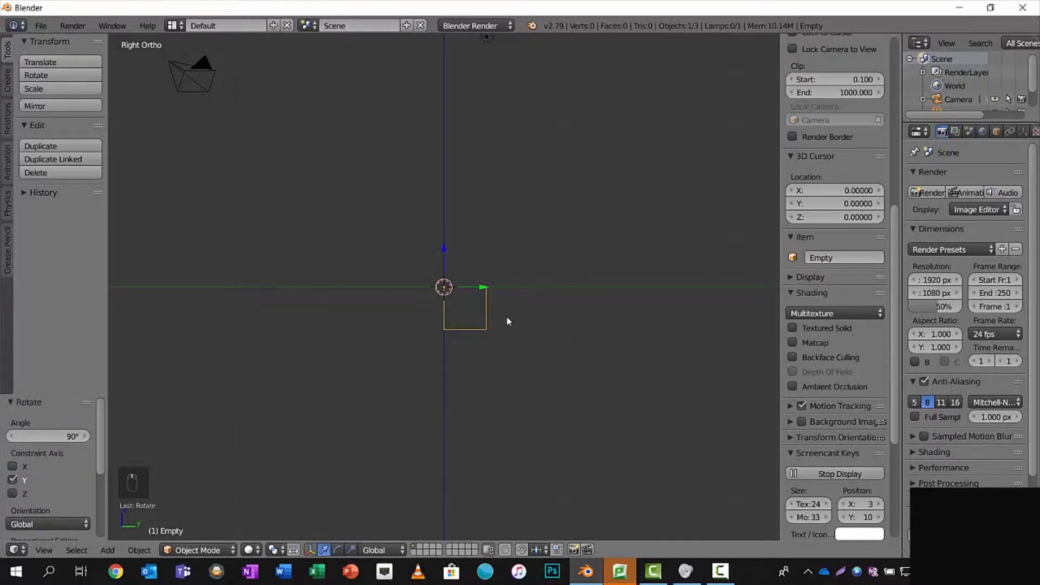
- Load Screenshot_1.png from the Propeller Demo folder on the Desktop into the image empty
click(1023, 133)
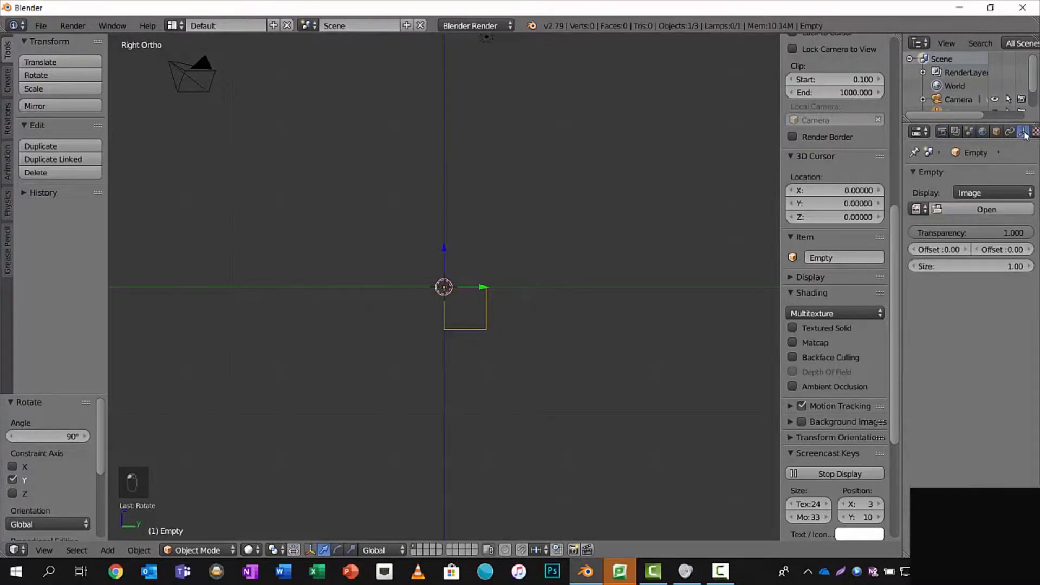
click(970, 209)
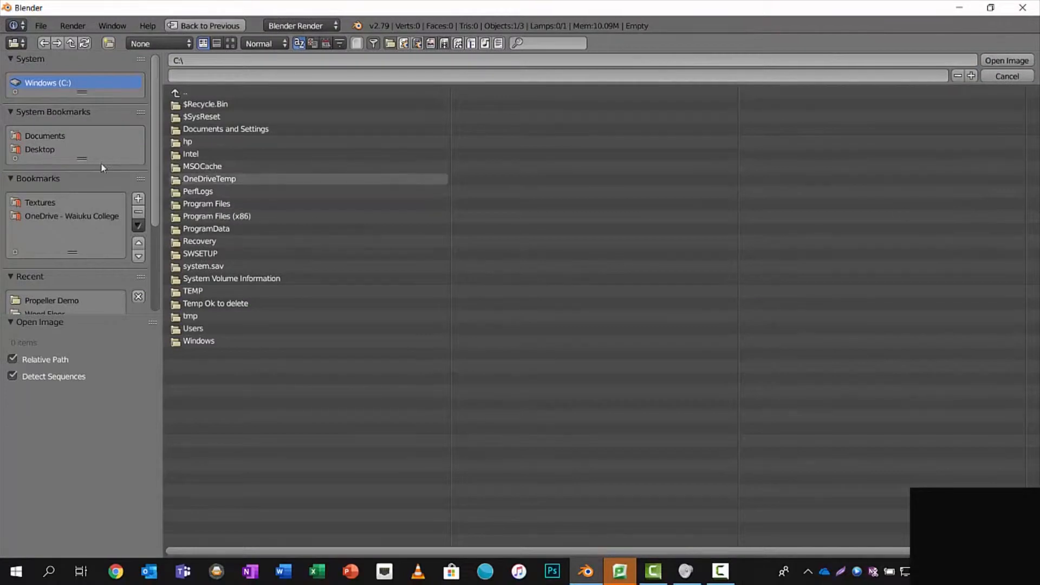
click(47, 150)
scroll(54, 160, down, 1)
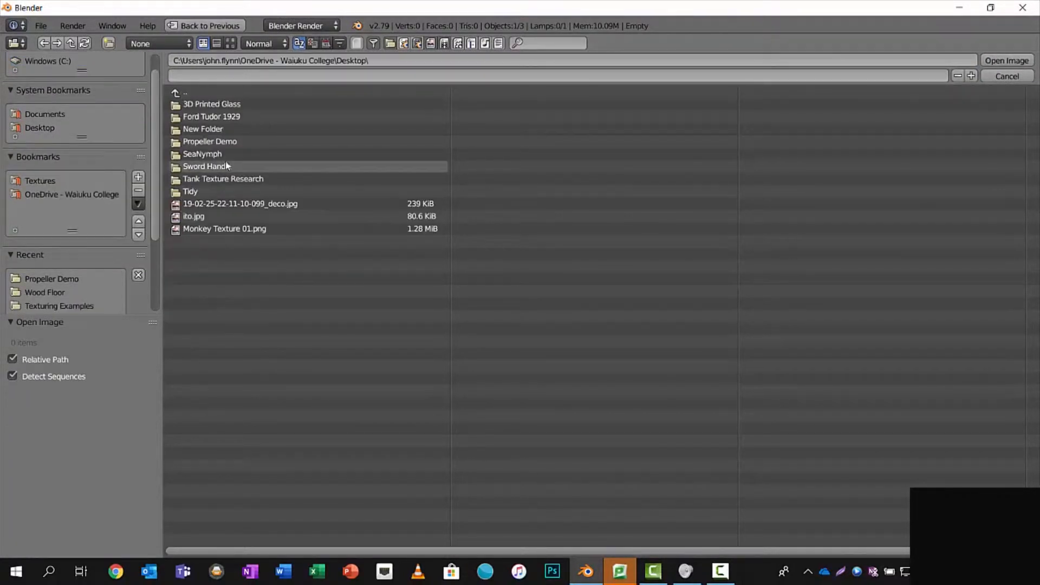
click(221, 142)
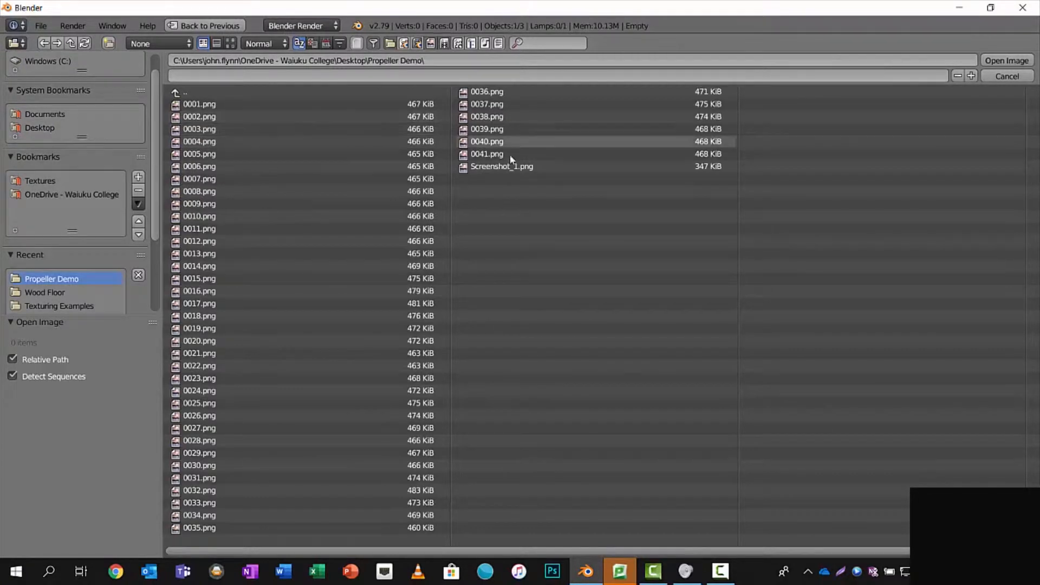
click(504, 169)
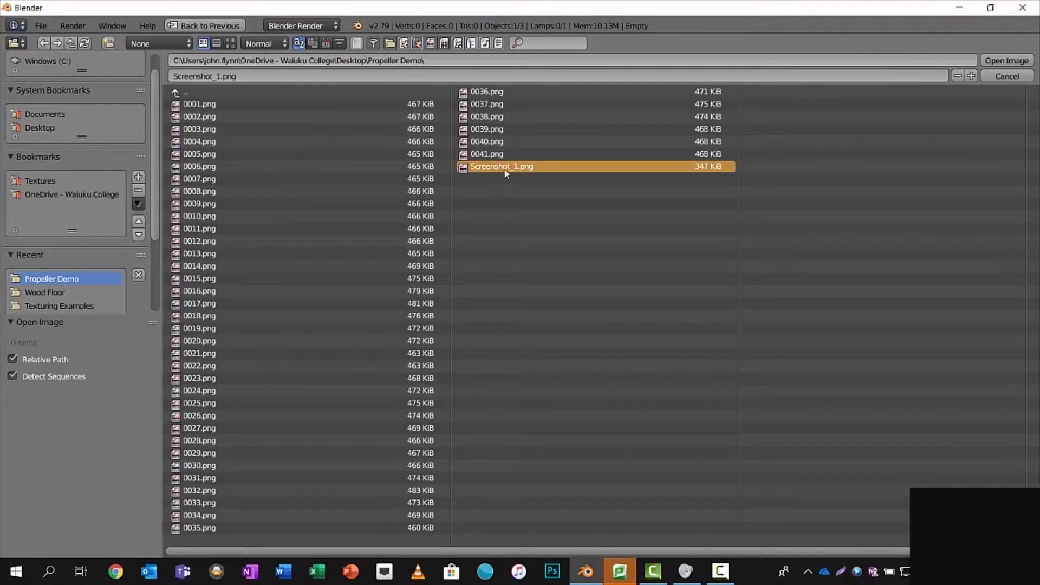
click(990, 59)
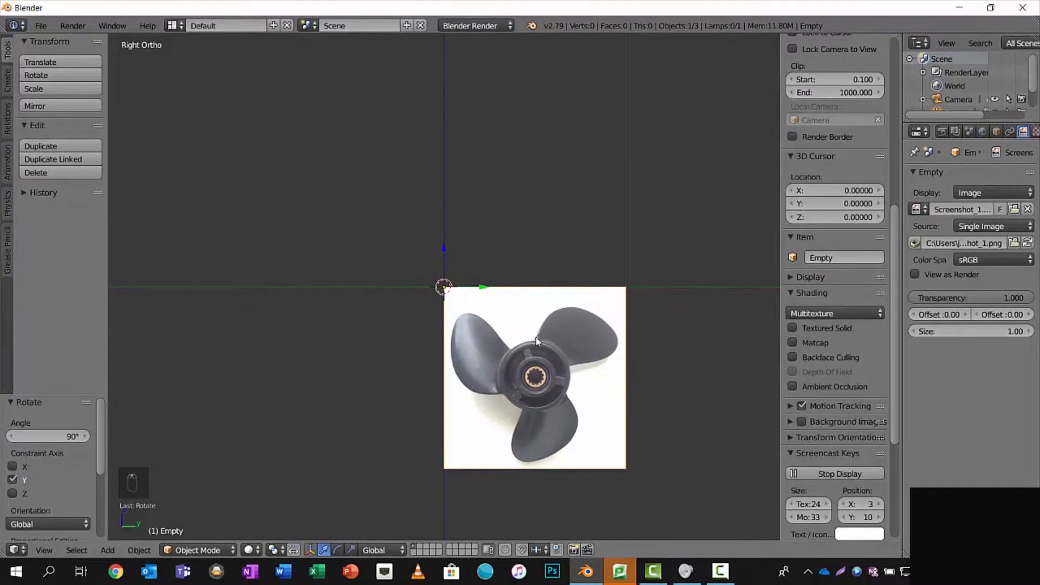
- Move the propeller image so its splined hub hole is centred on the 3D cursor, about -0.50 in Y and 0.49 in Z
key(g)
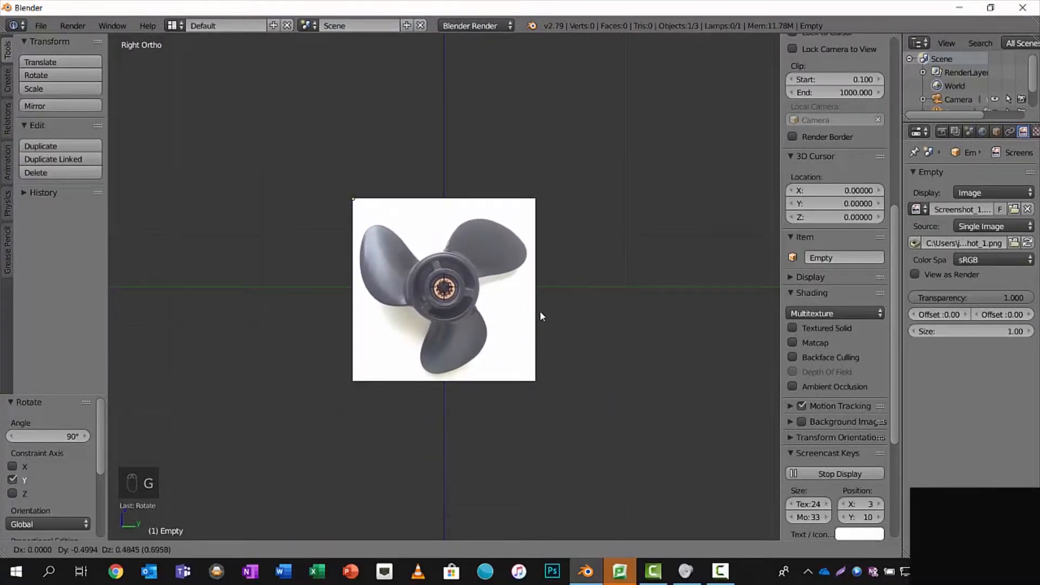
click(540, 311)
scroll(433, 312, up, 6)
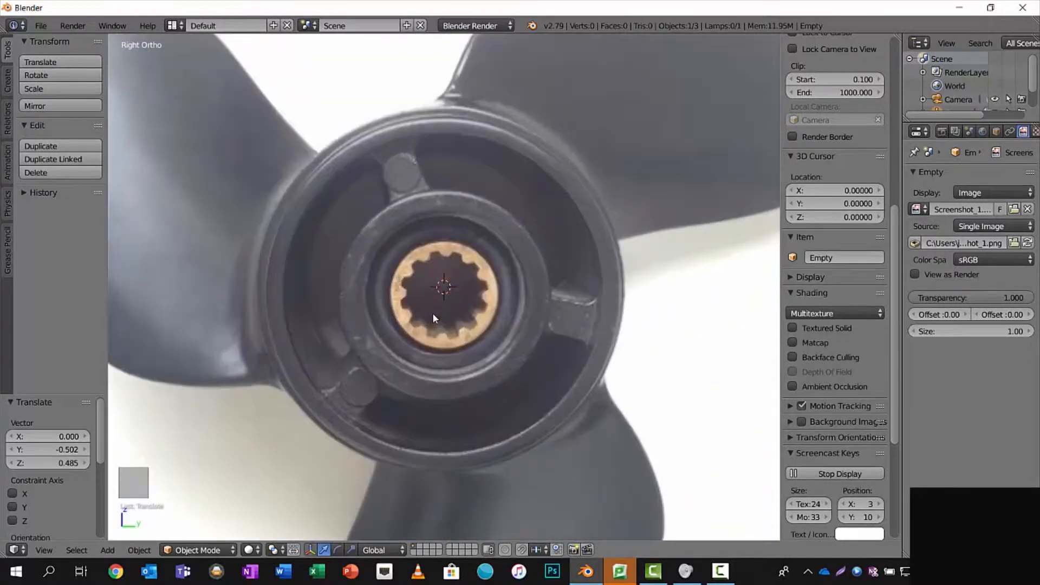
key(g)
click(505, 286)
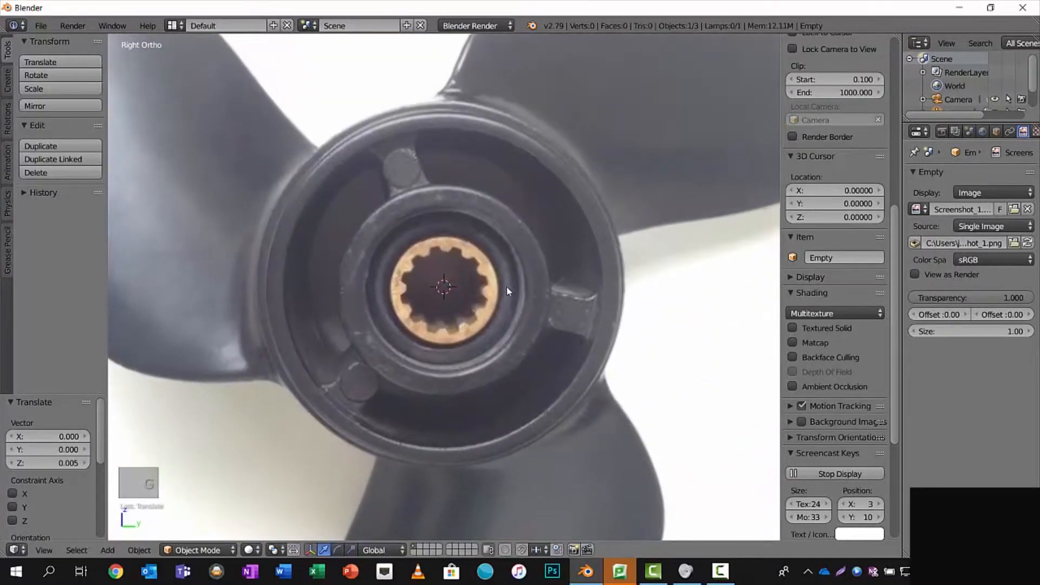
scroll(506, 287, down, 6)
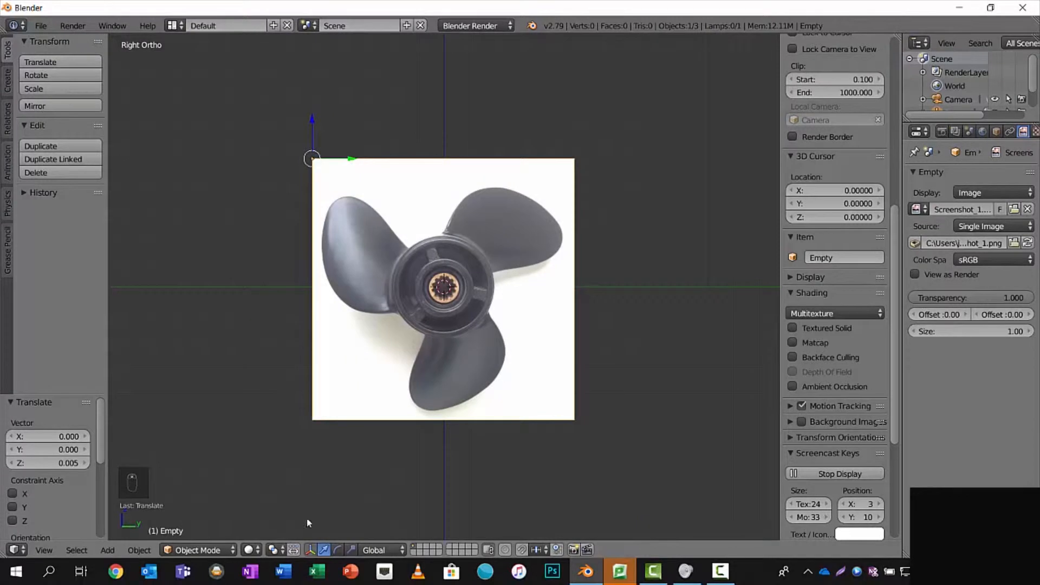
- Try rotating the propeller image freehand by about -36.8° around its corner origin, and undo it
key(r)
click(537, 91)
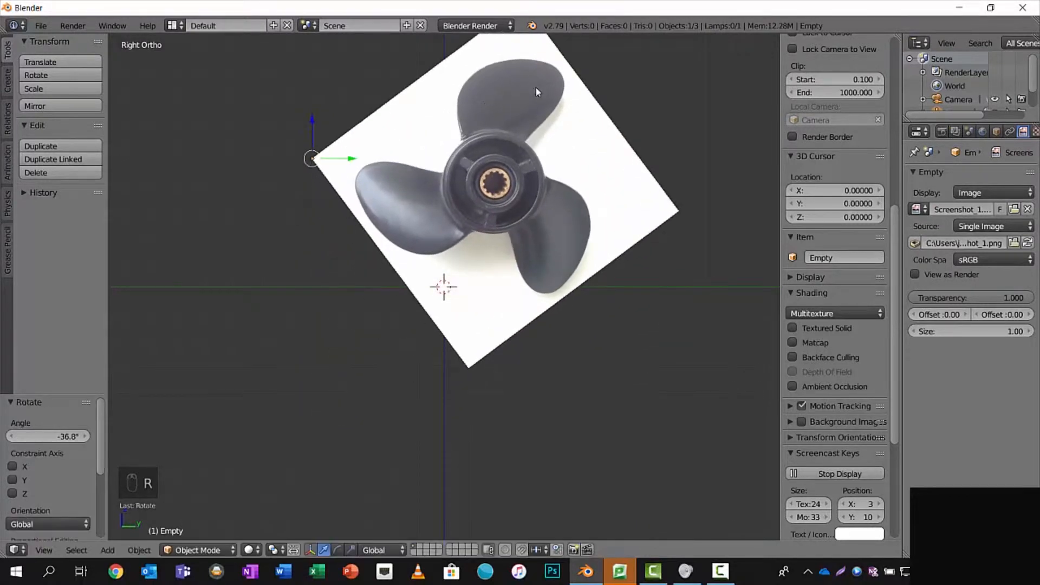
key(ctrl+z)
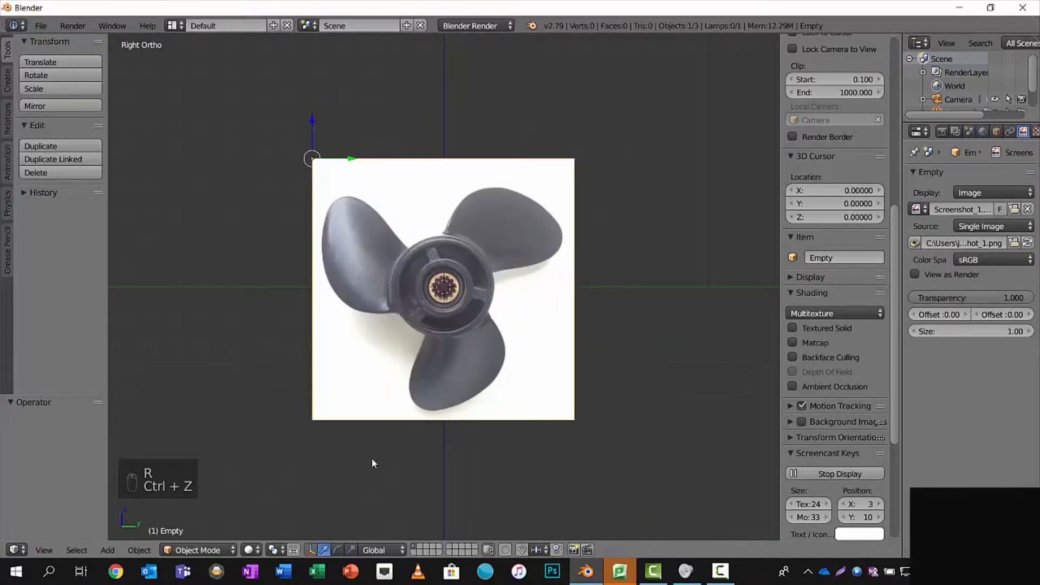
- Try rotating the propeller image with the pivot point set to Median Point, and cancel the rotation
click(257, 550)
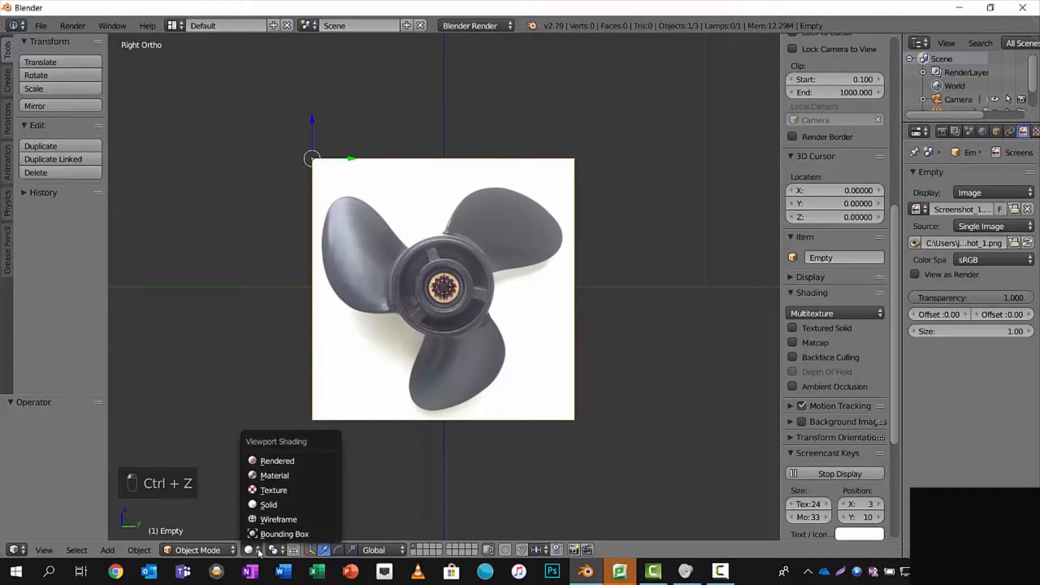
click(274, 549)
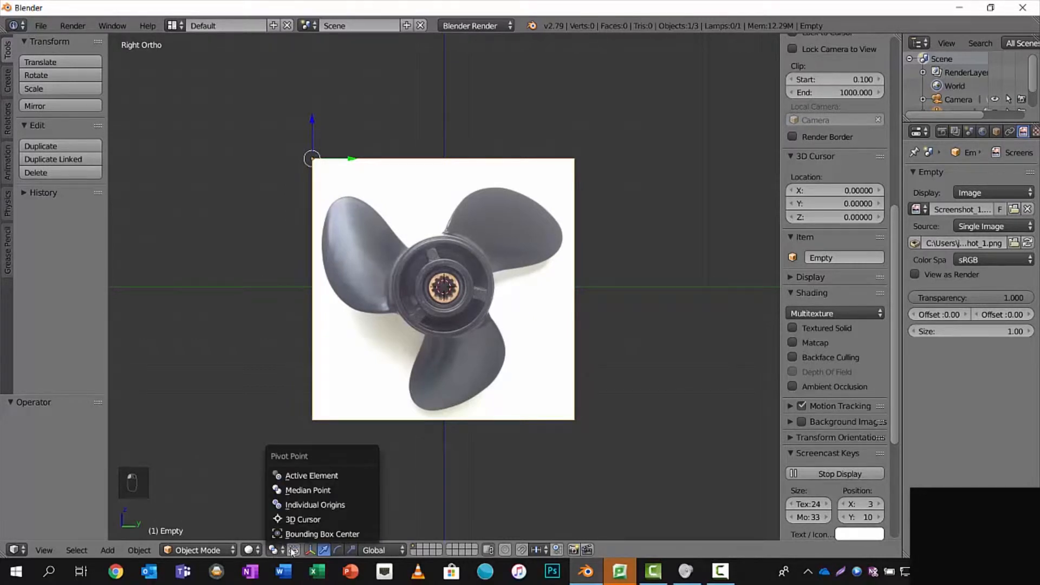
click(307, 490)
key(r)
right_click(662, 274)
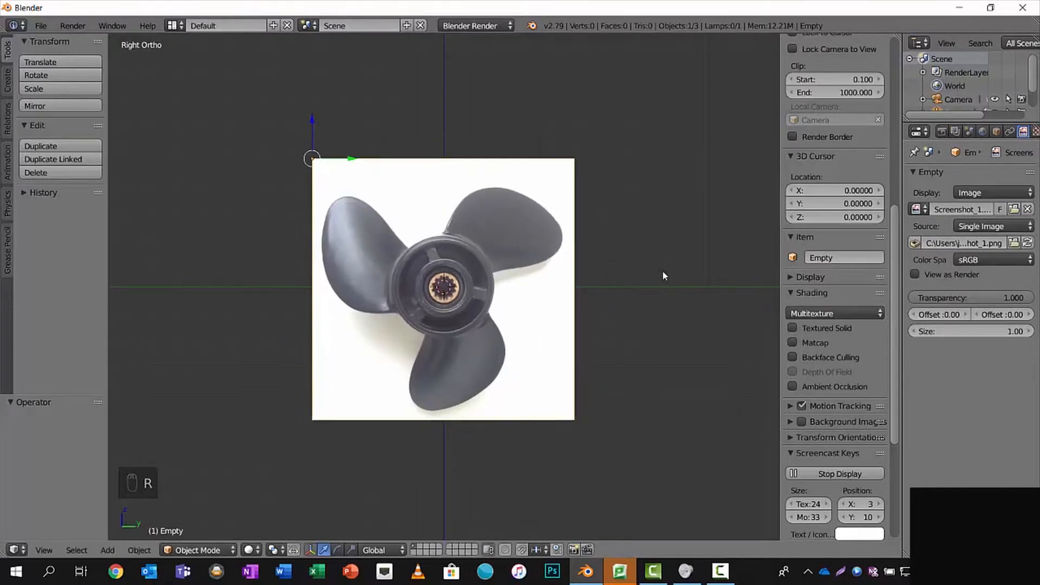
- Rotate the propeller image about -48.7° around the 3D cursor so that one blade points upward
click(275, 550)
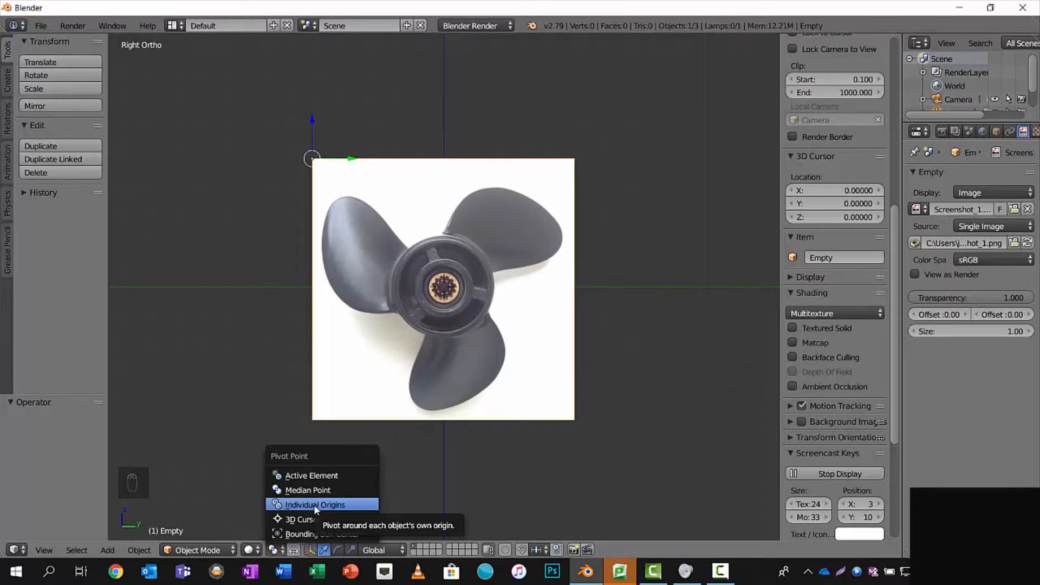
click(322, 520)
key(r)
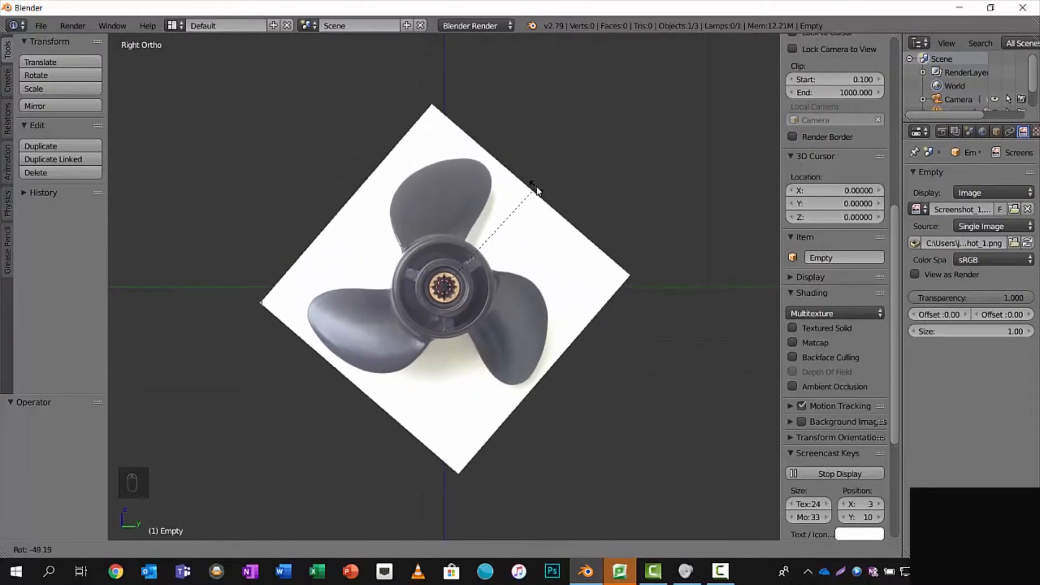
click(536, 190)
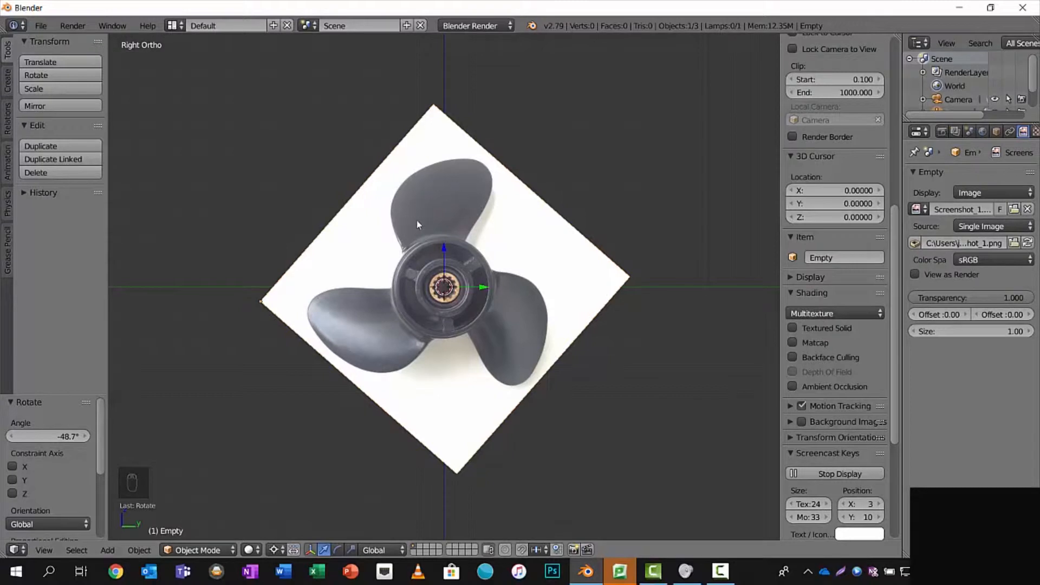
- Dismiss the CCleaner alert and add a mesh circle with 36 vertices at the centre of the propeller hub
scroll(456, 289, up, 4)
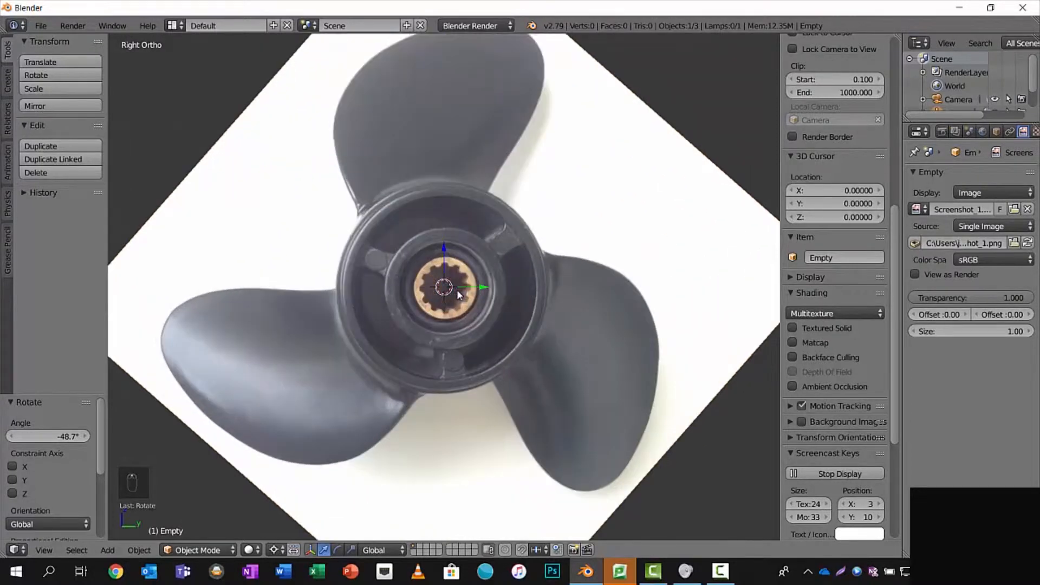
scroll(457, 290, down, 1)
shift+middle_drag(467, 241, 464, 285)
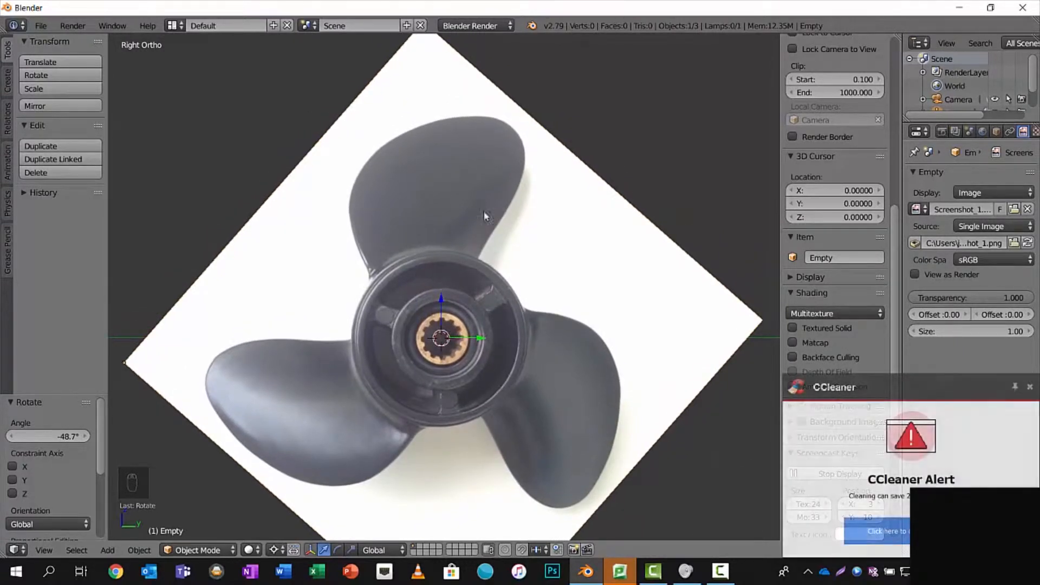
click(1029, 387)
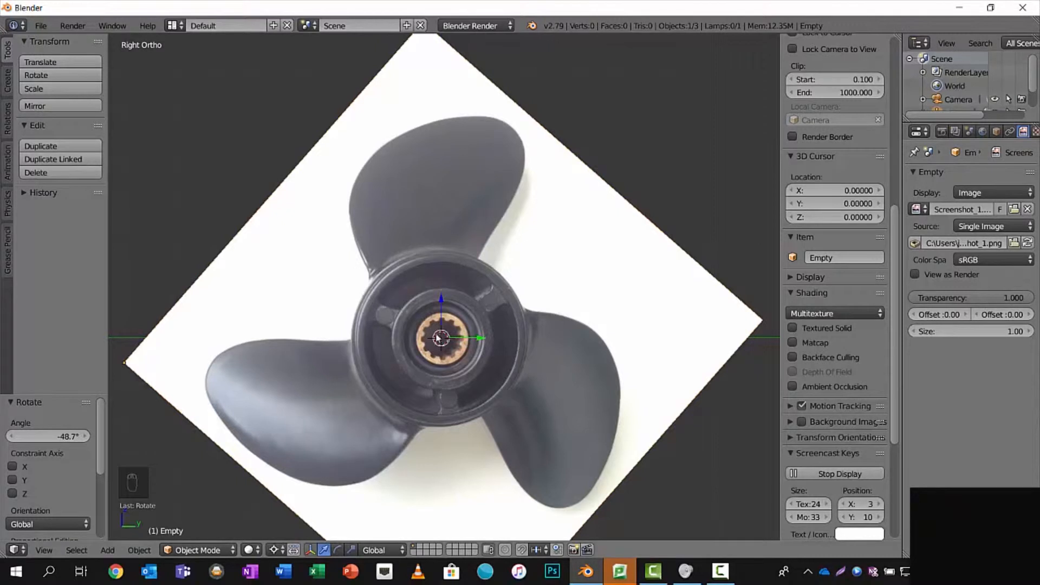
key(shift+a)
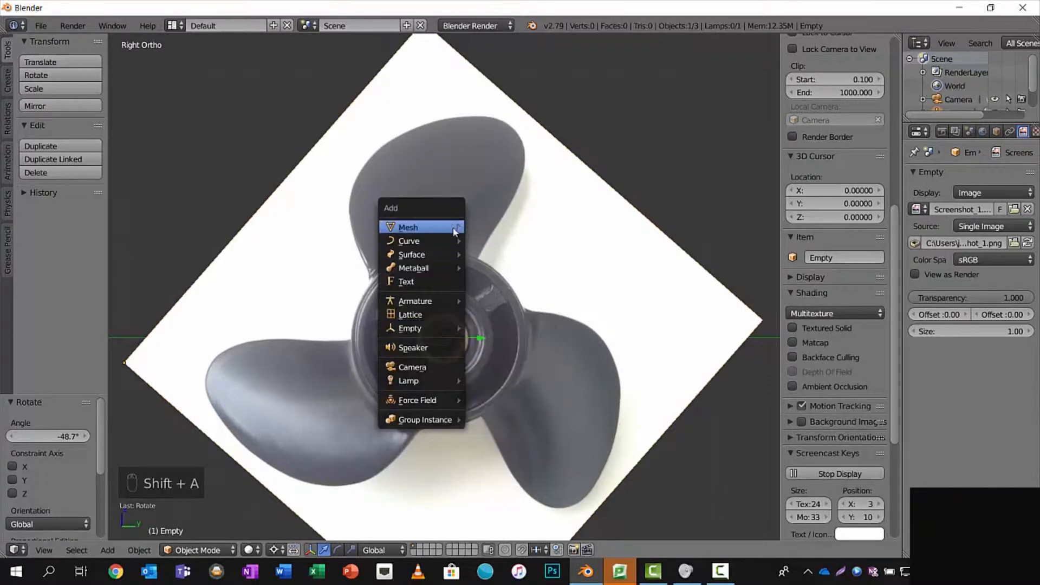
mouse_move(454, 232)
click(509, 254)
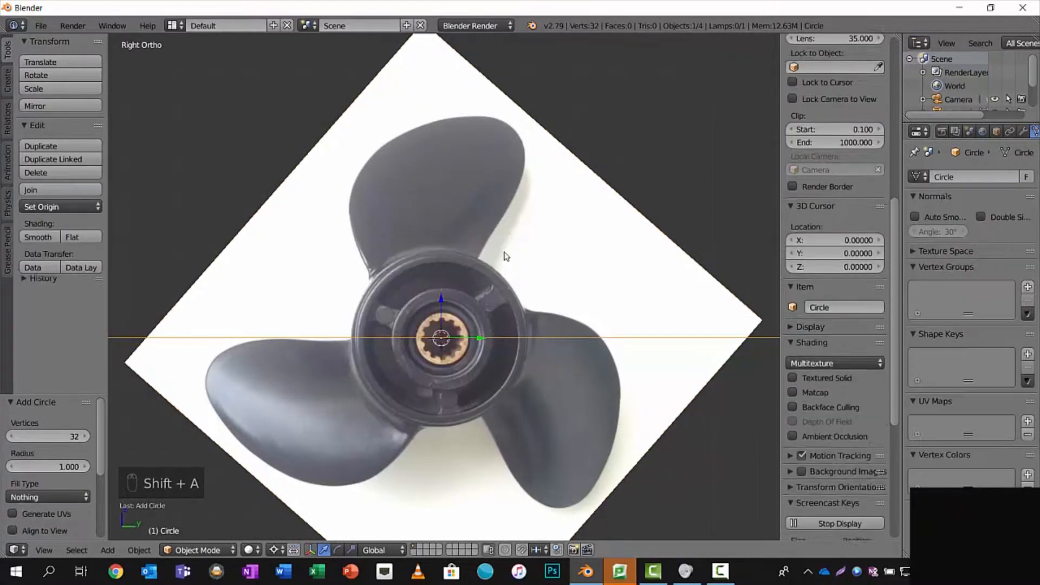
click(53, 438)
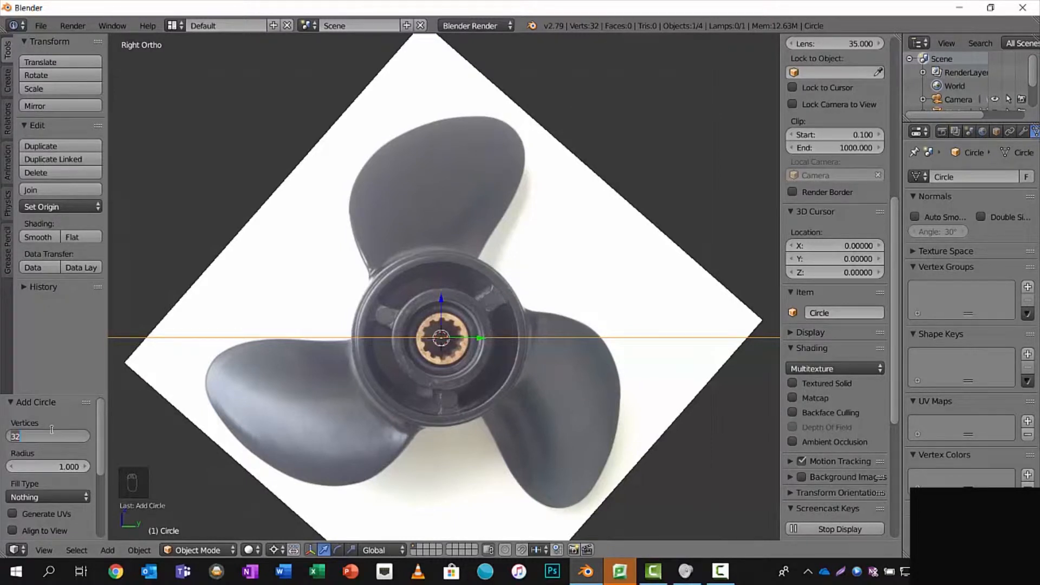
text(3)
key(Return)
key(KP_Decimal)
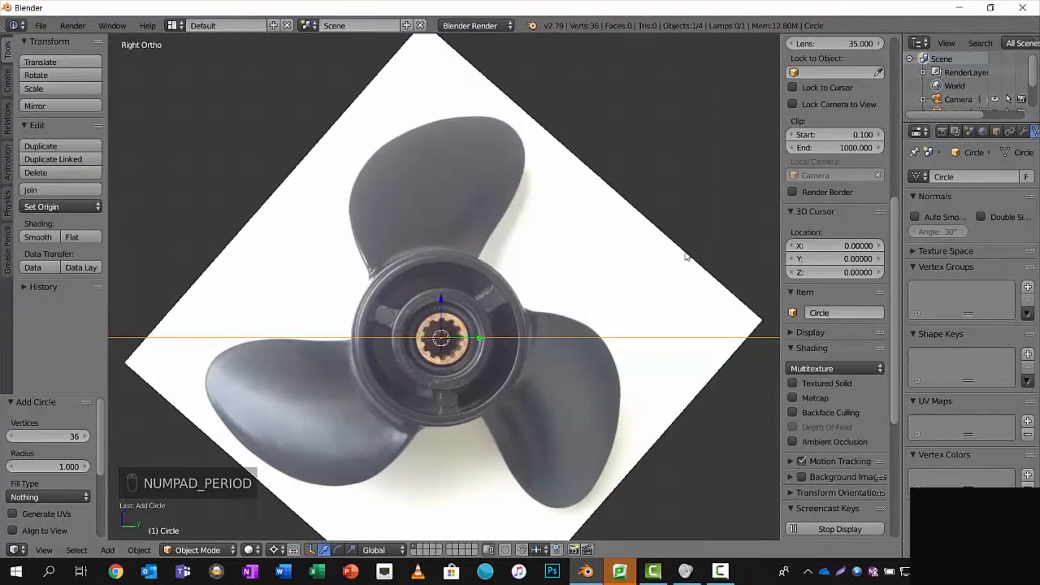
- Scale the circle by about 0.432 and rotate it 90° around the global Y axis so it faces the right view
key(s)
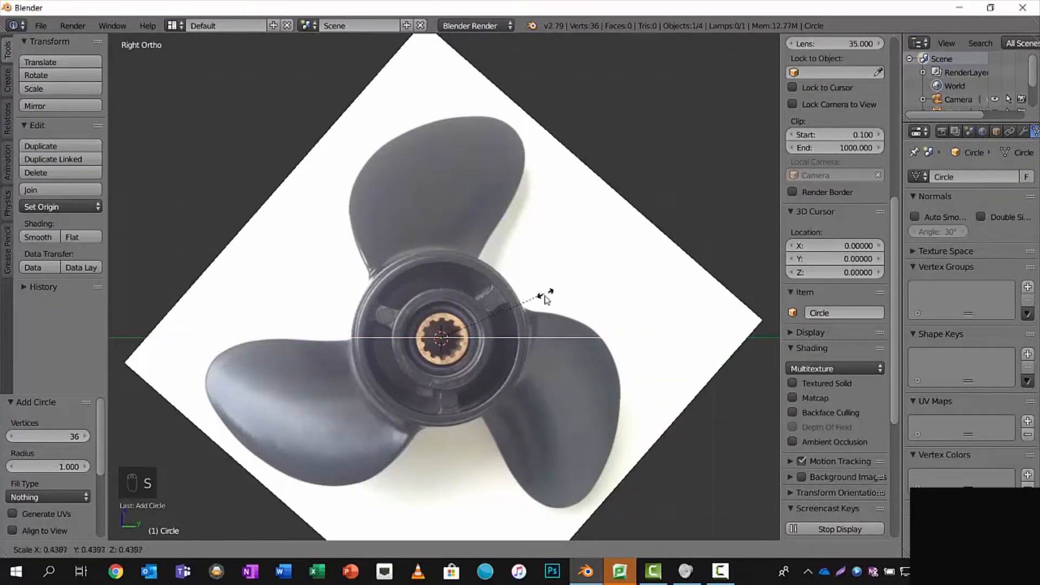
click(544, 297)
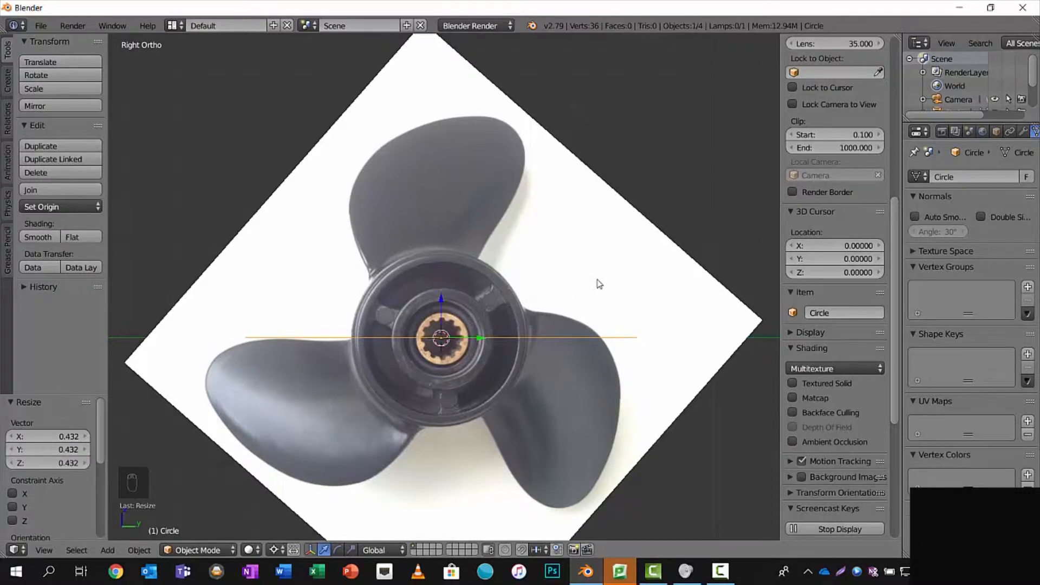
key(r)
text(y)
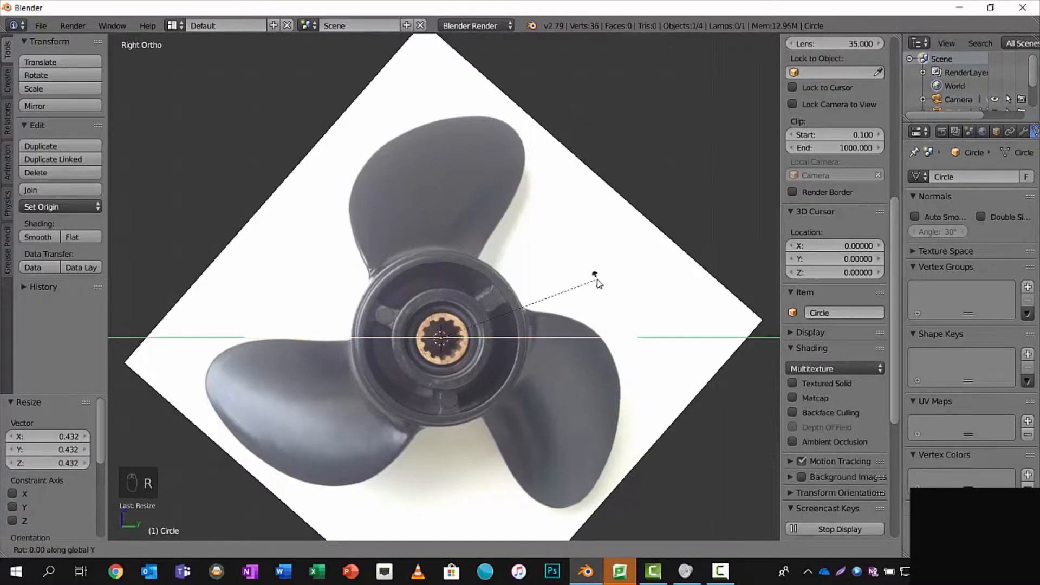
text(90)
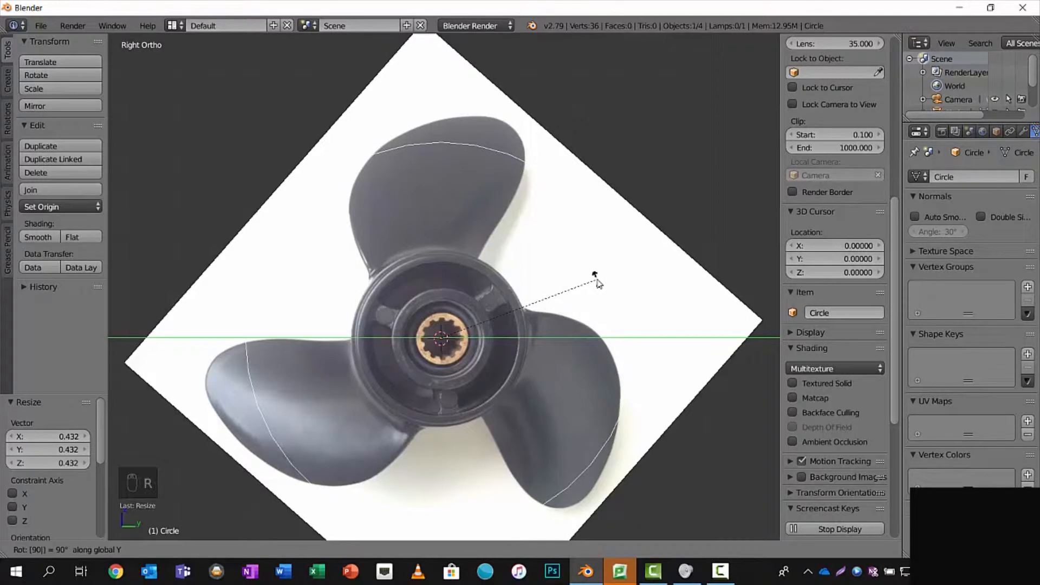
key(Return)
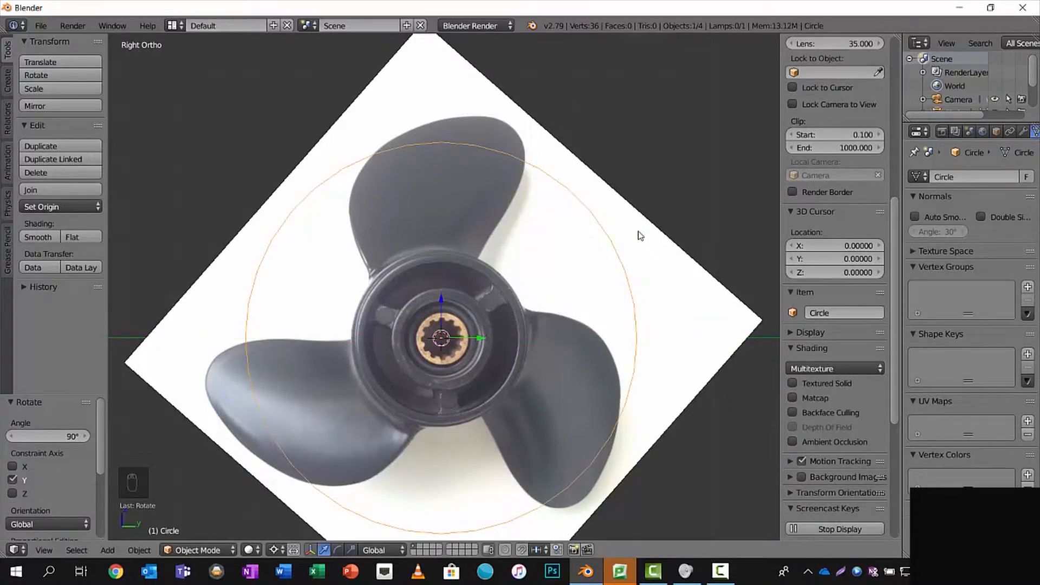
- Enlarge the circle by about 1.162 towards the blade tips, and extrude its edge inward to the hub's outer rim, scaled about 0.38
key(s)
click(671, 217)
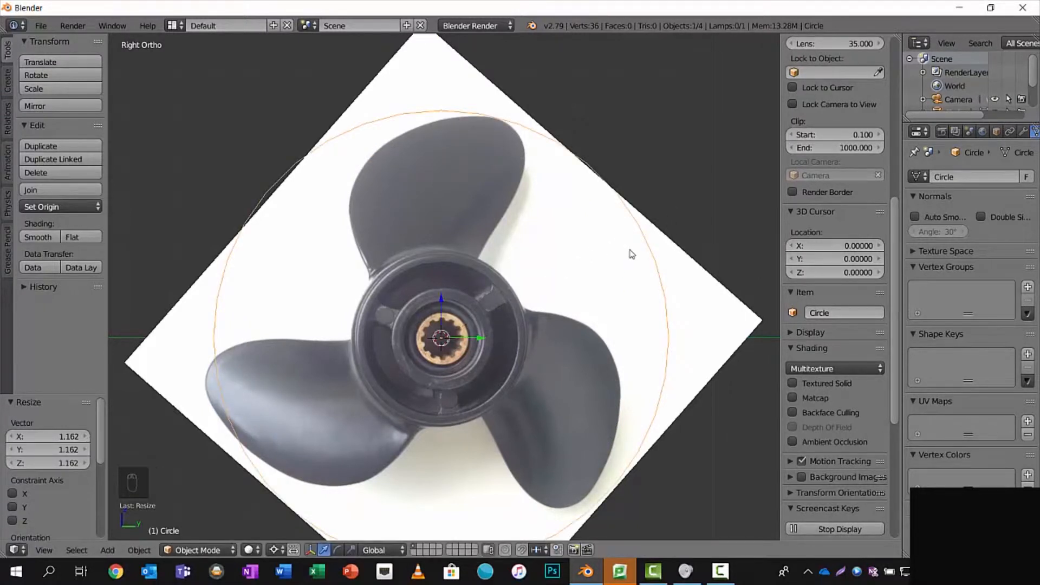
key(Tab)
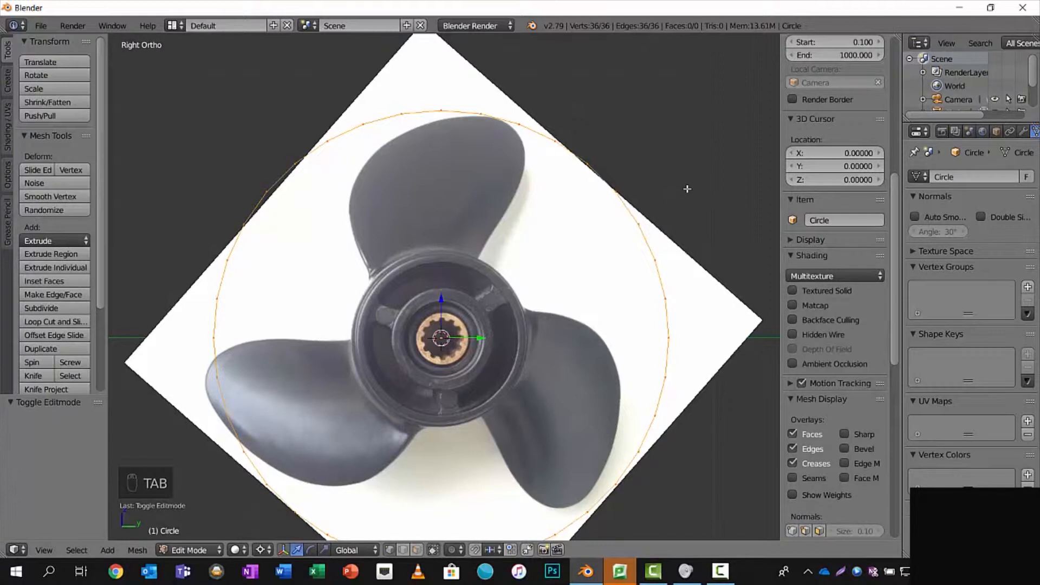
key(e)
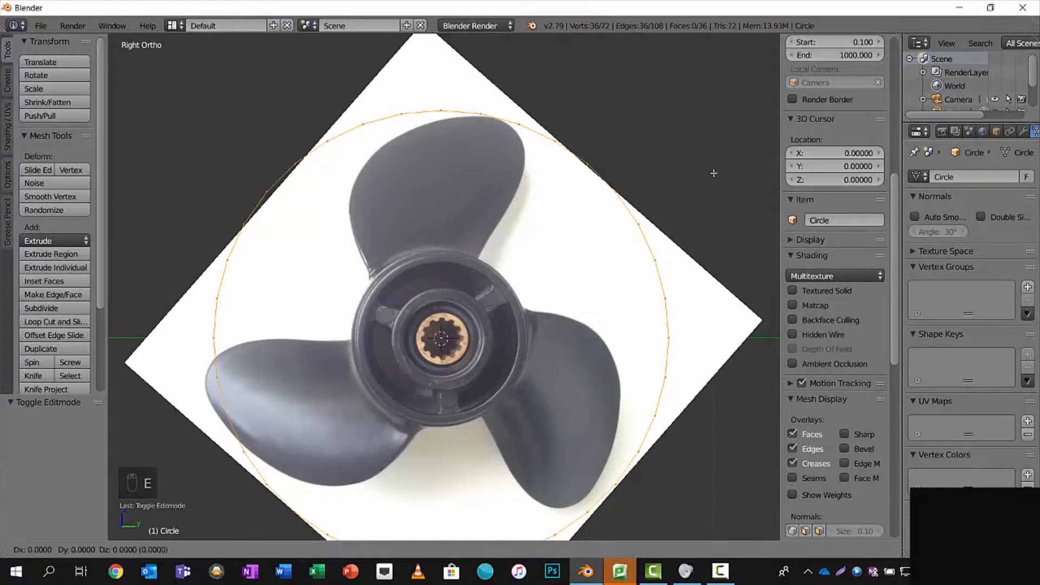
key(s)
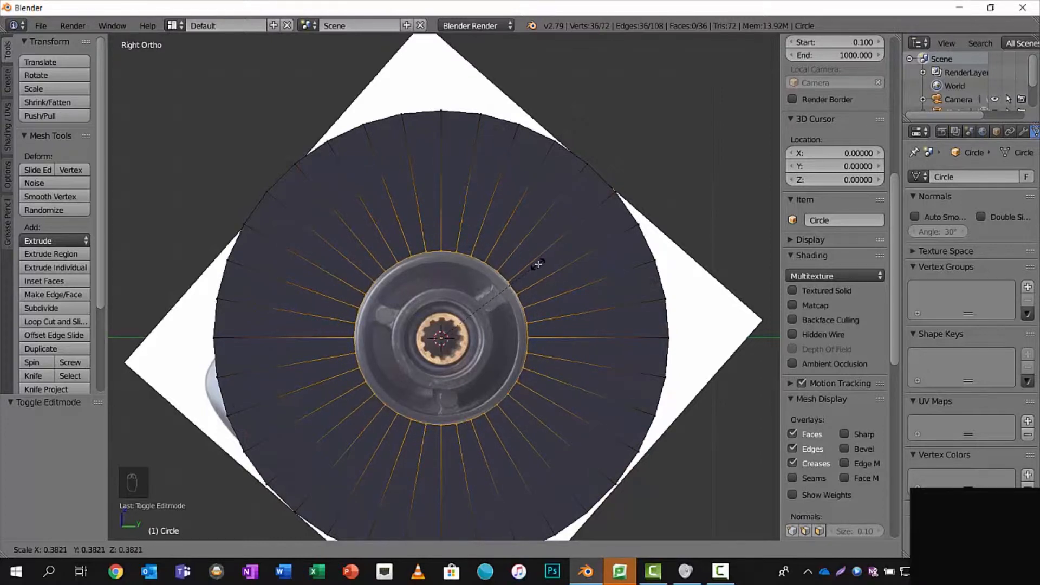
click(539, 263)
- Flip the normals of all faces of the ring mesh
key(a)
key(a)
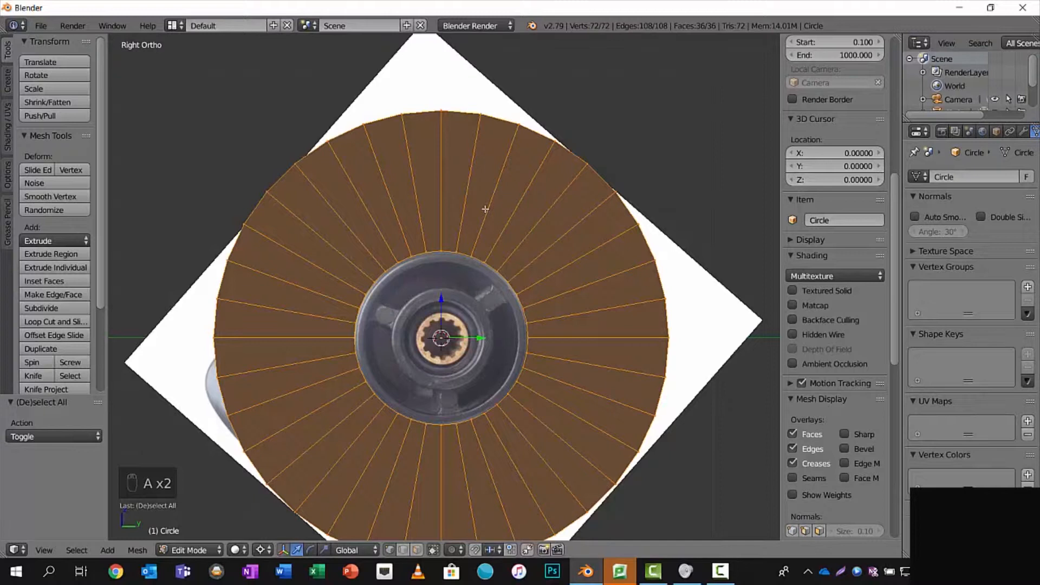
key(space)
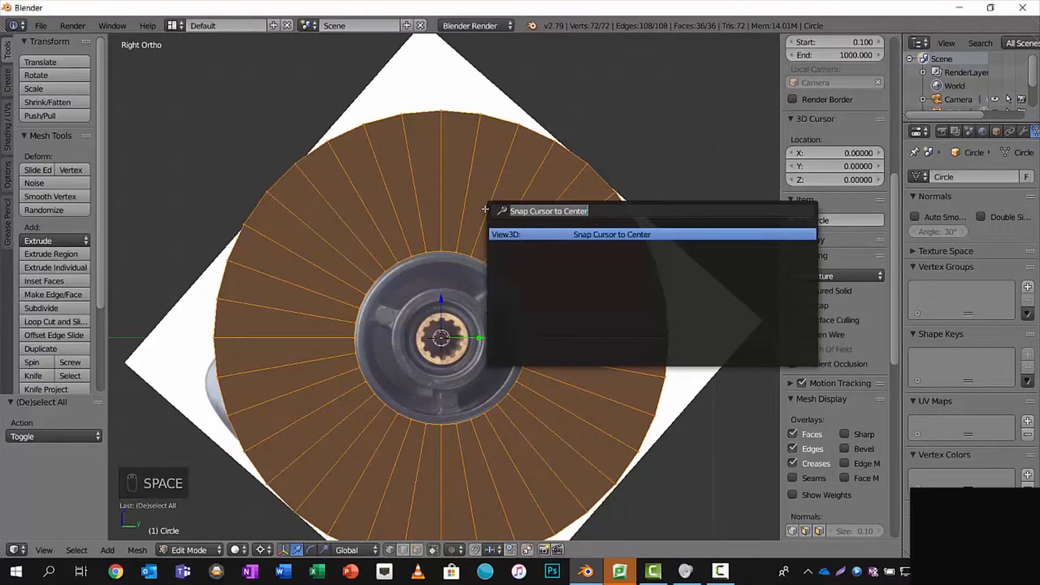
text(flip)
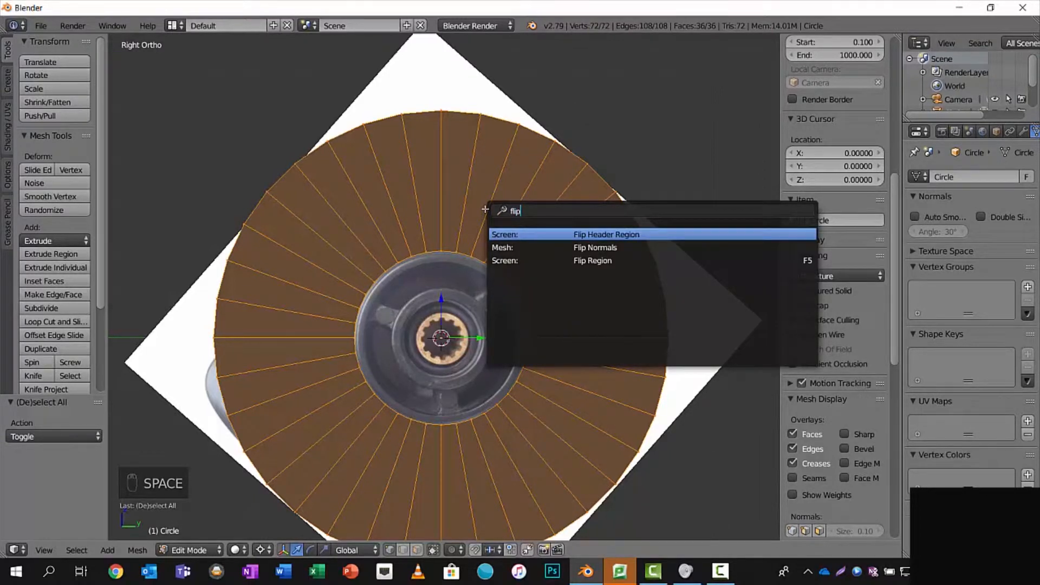
click(555, 247)
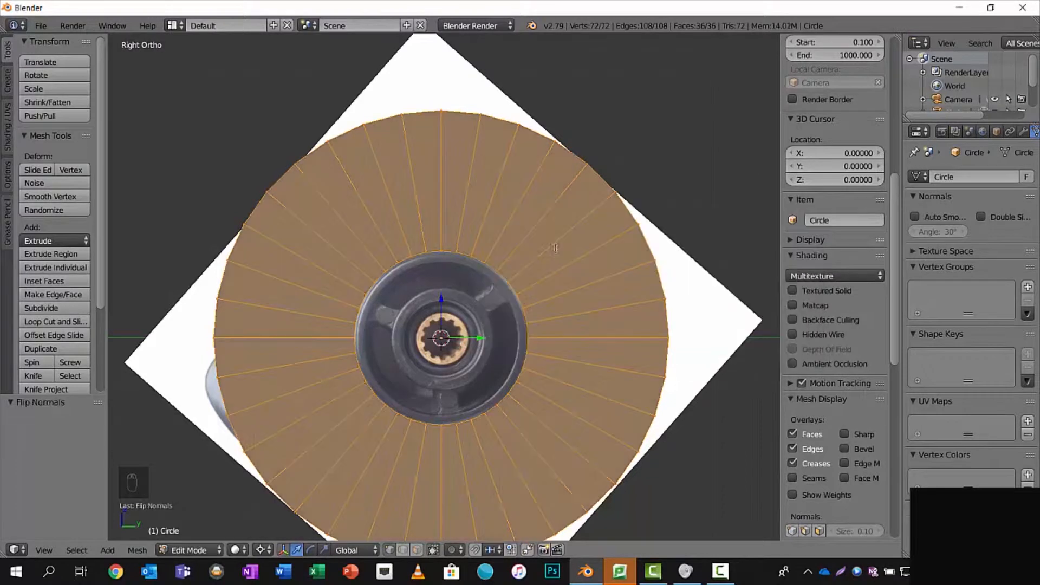
- Extrude only the ring's inner edge loop inward, scaled about 0.884, to form the hub's wall thickness
key(a)
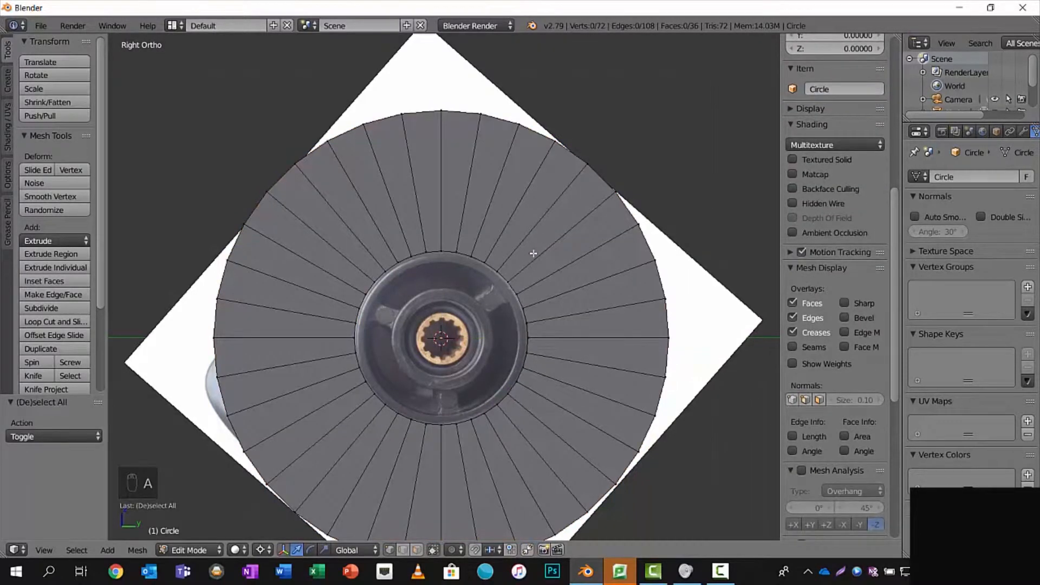
alt+right_click(481, 261)
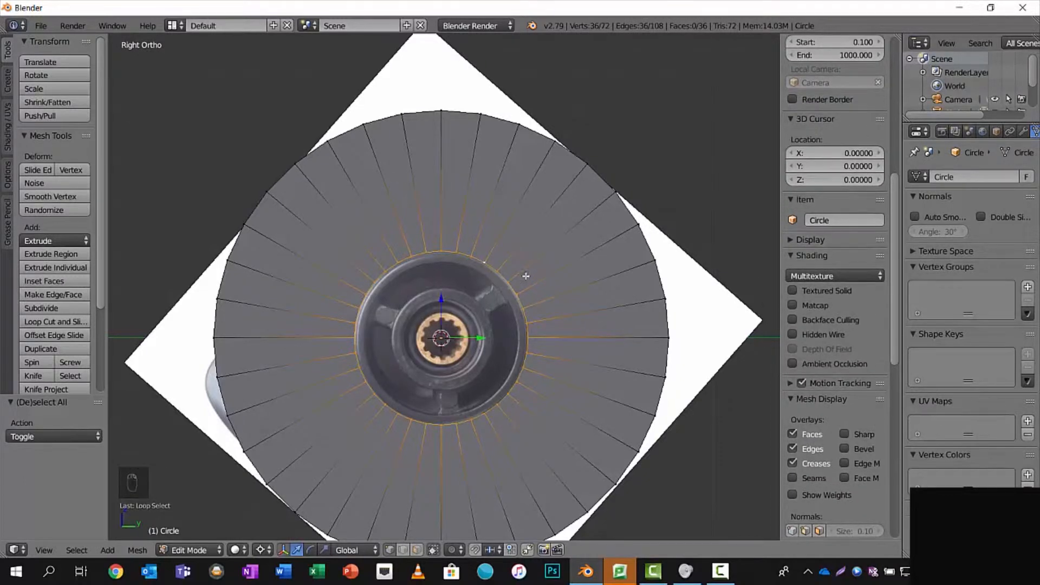
scroll(525, 276, up, 2)
key(e)
key(s)
click(605, 247)
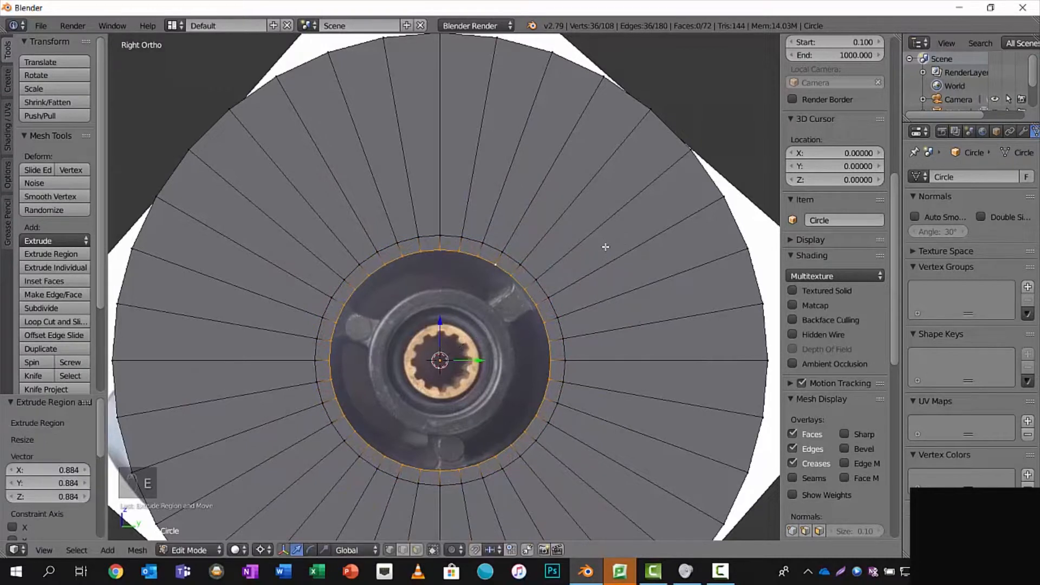
- Extrude the inner edge loop inward twice more, scaled about 0.656 and 0.760, to outline the hub's inner sleeve
key(e)
key(s)
click(544, 282)
key(e)
key(s)
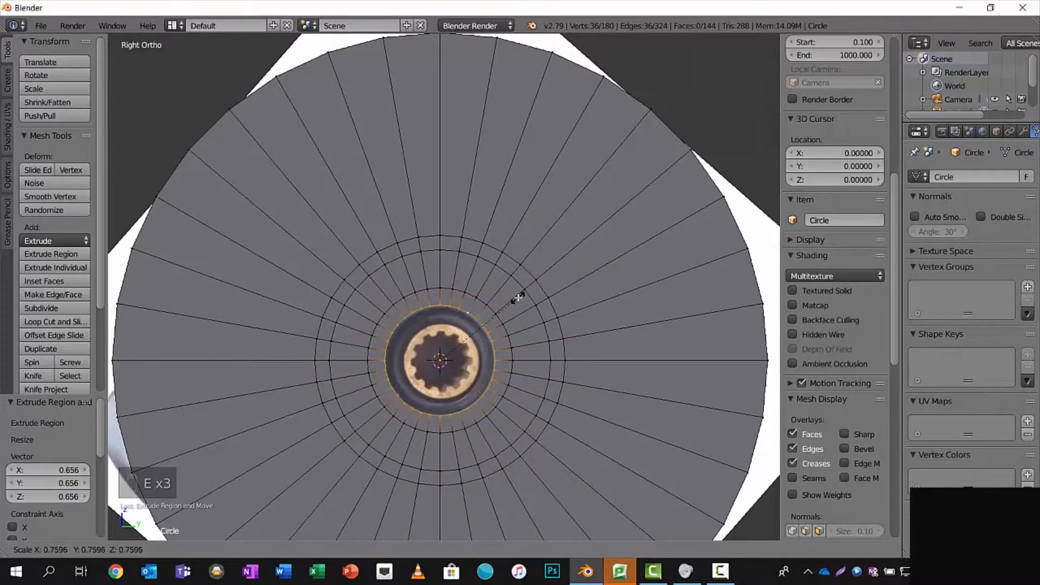
click(518, 297)
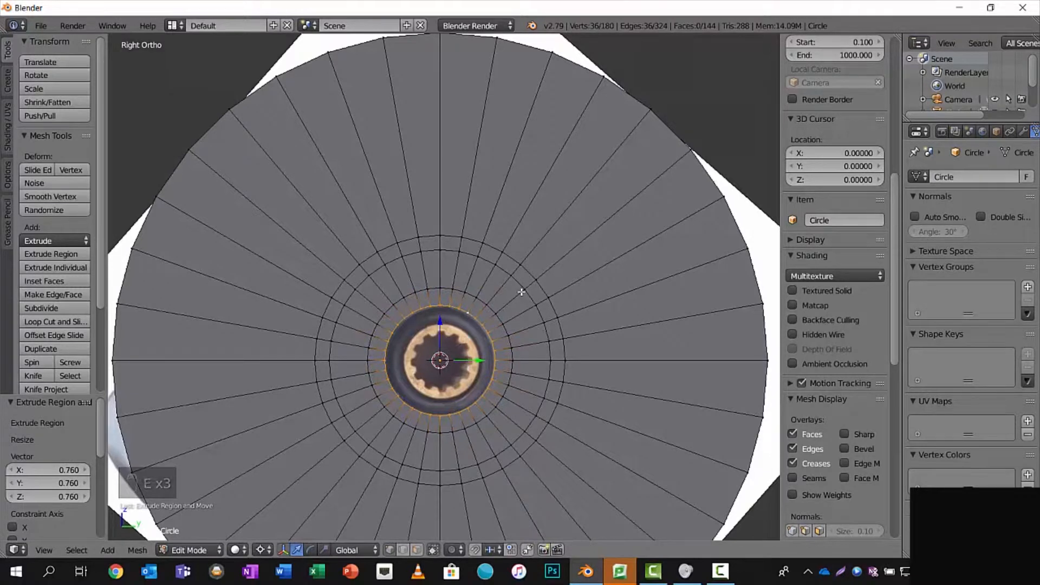
- Move the whole ring mesh about 0.046 along the global X axis, in front of the propeller image, and return to the right orthographic view
scroll(527, 228, down, 1)
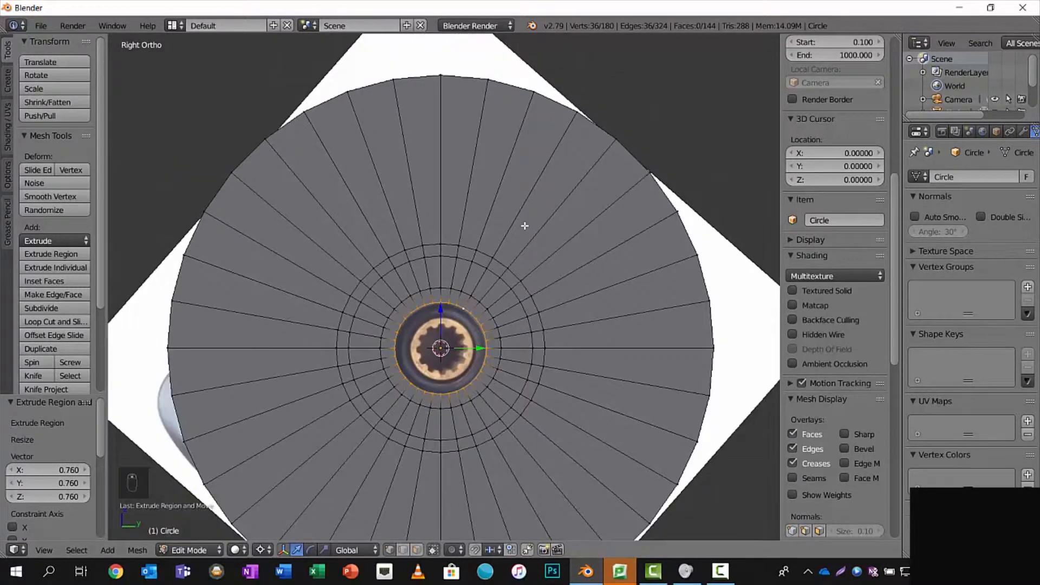
middle_drag(545, 223, 403, 166)
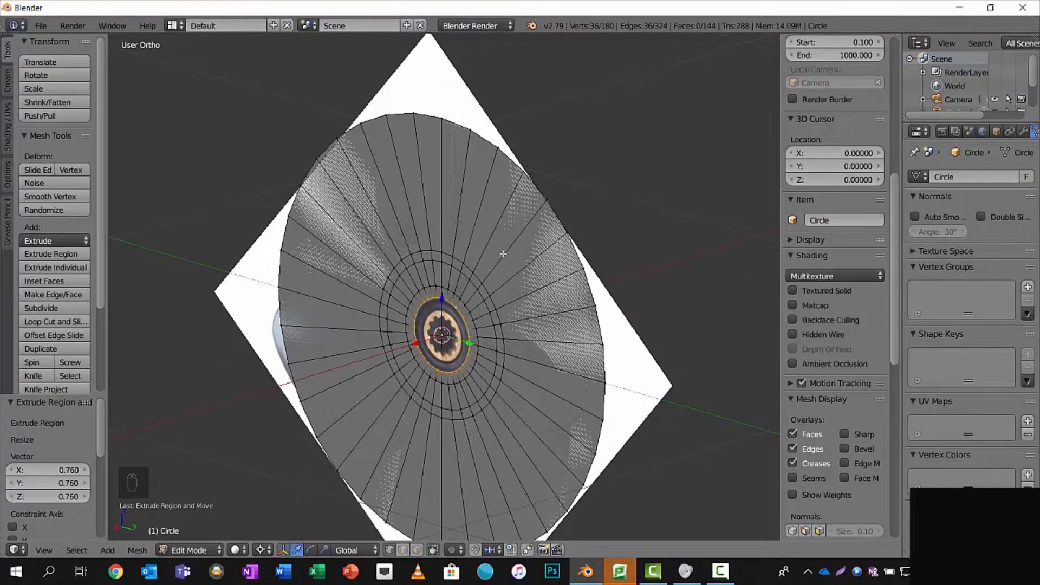
key(a)
key(a)
key(a)
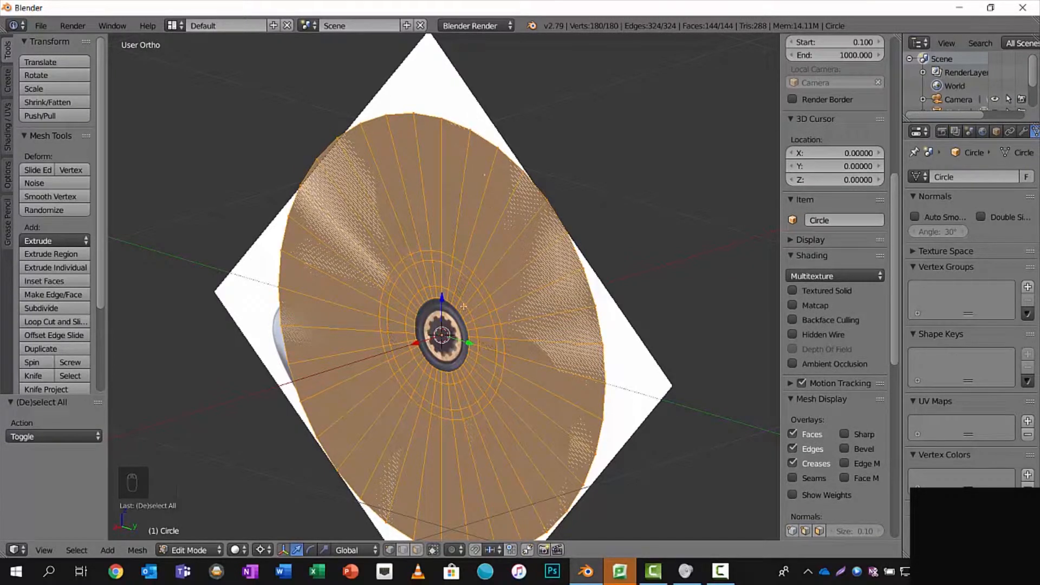
key(g)
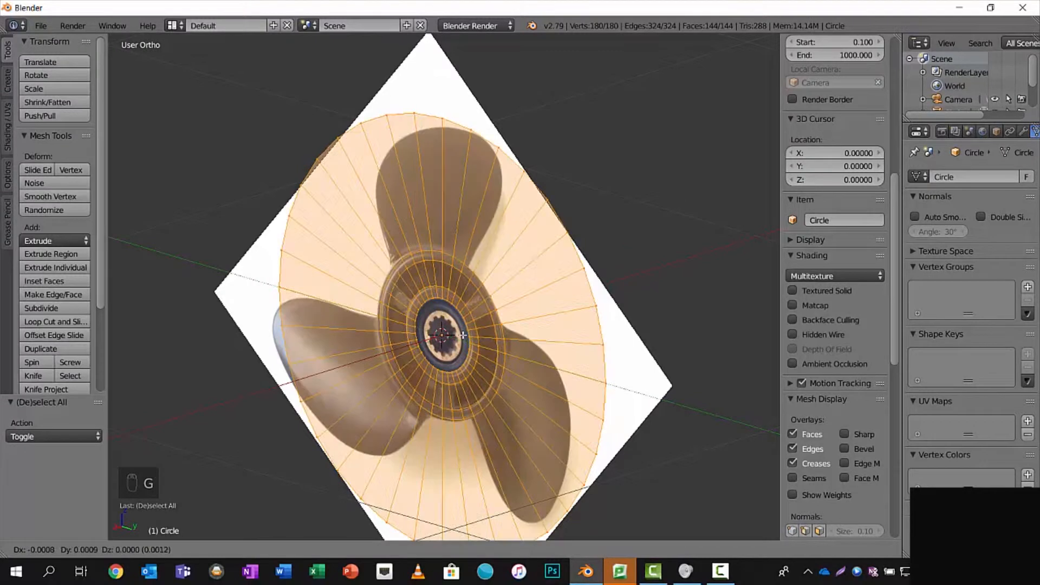
key(x)
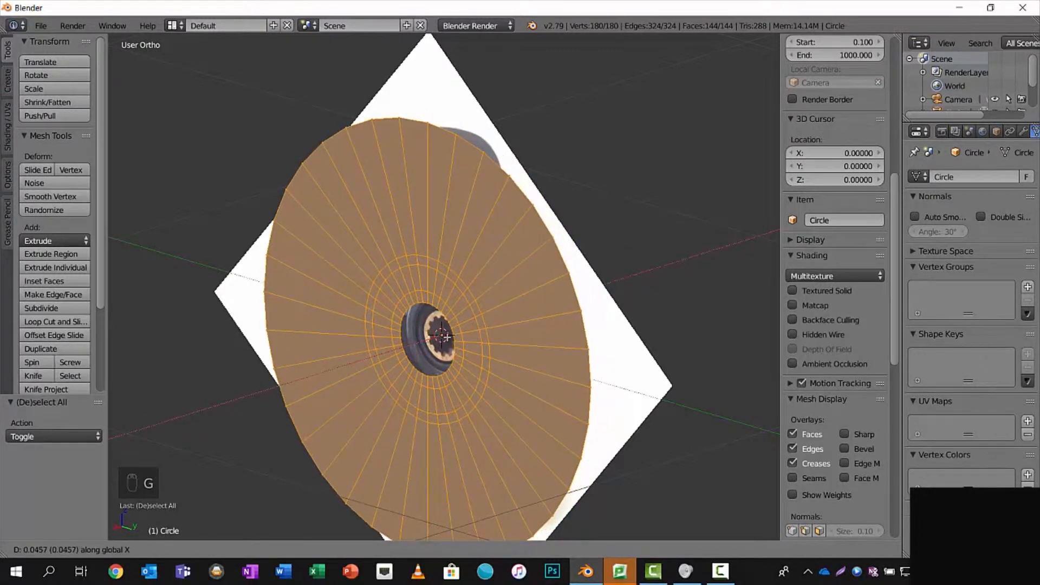
click(443, 335)
scroll(452, 328, down, 1)
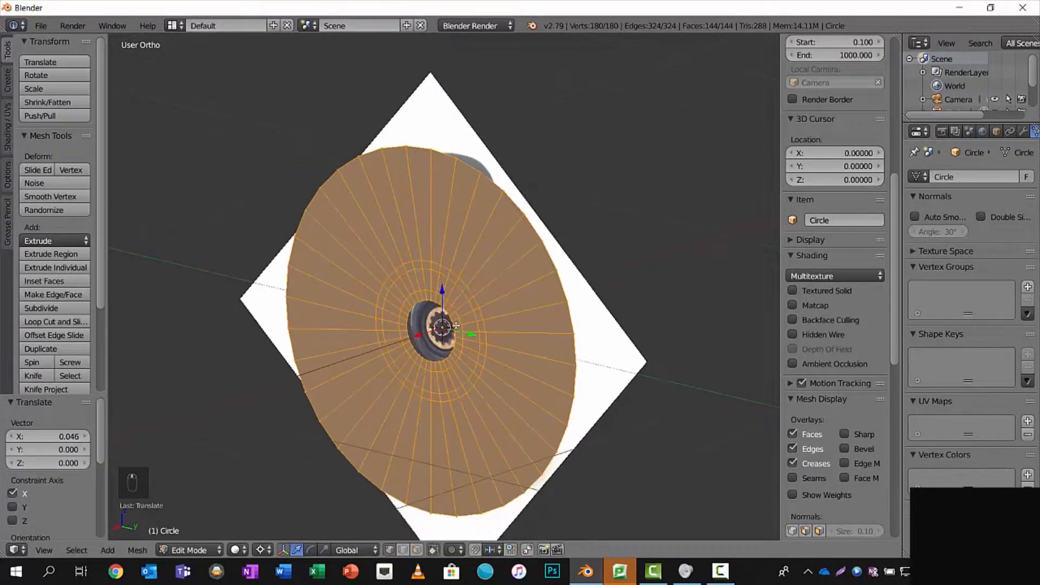
key(KP_3)
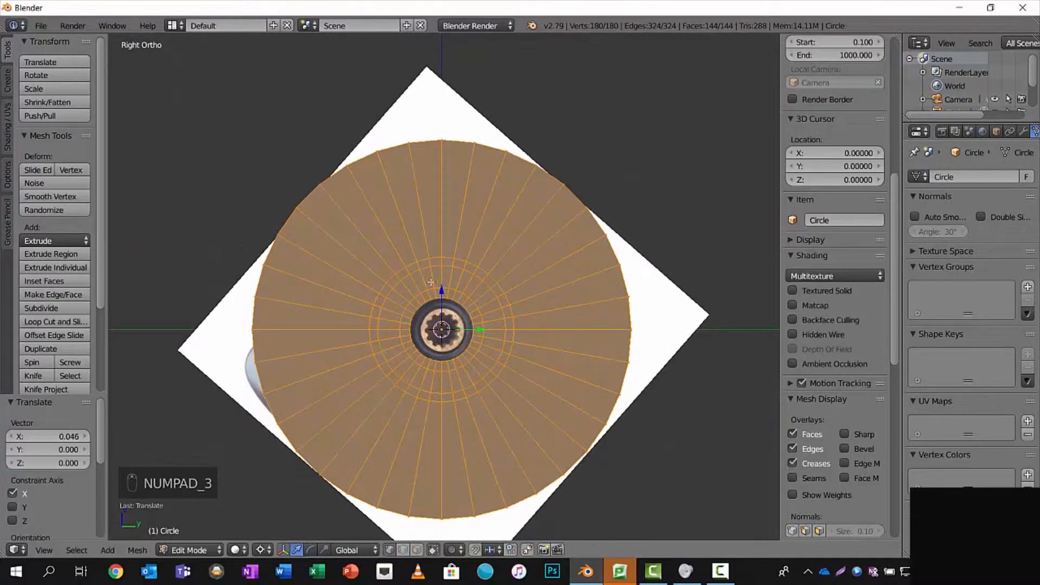
- Show the ring mesh in wireframe and rotate it about -2.77° so its radial edges line up with the top blade
scroll(452, 325, up, 2)
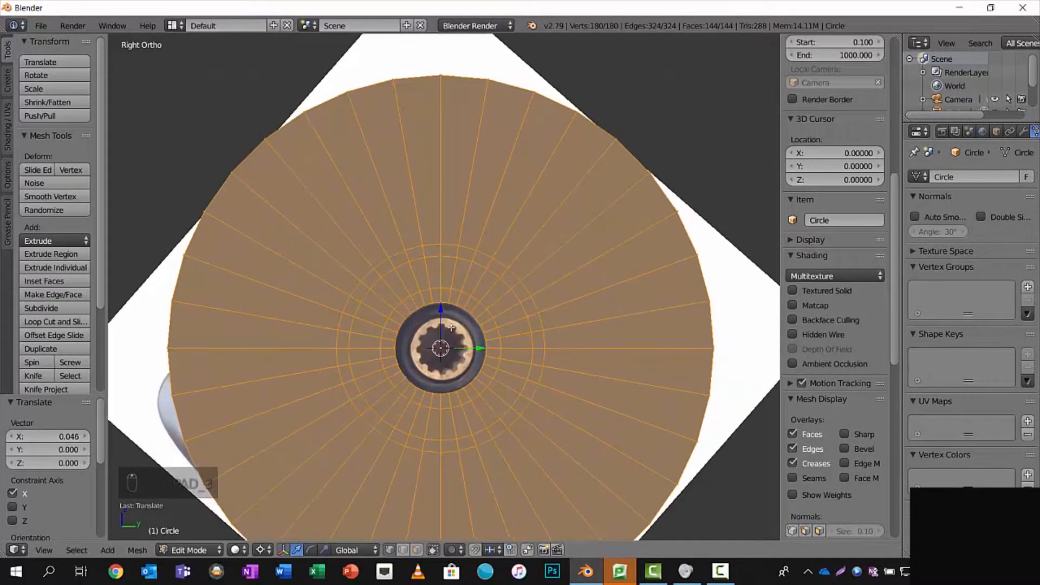
key(z)
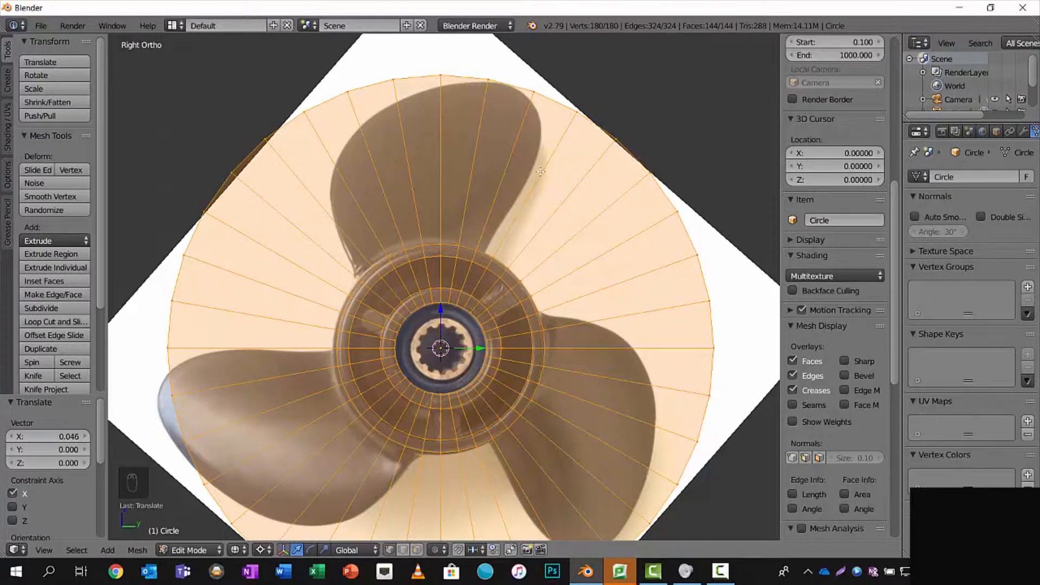
key(z)
key(z)
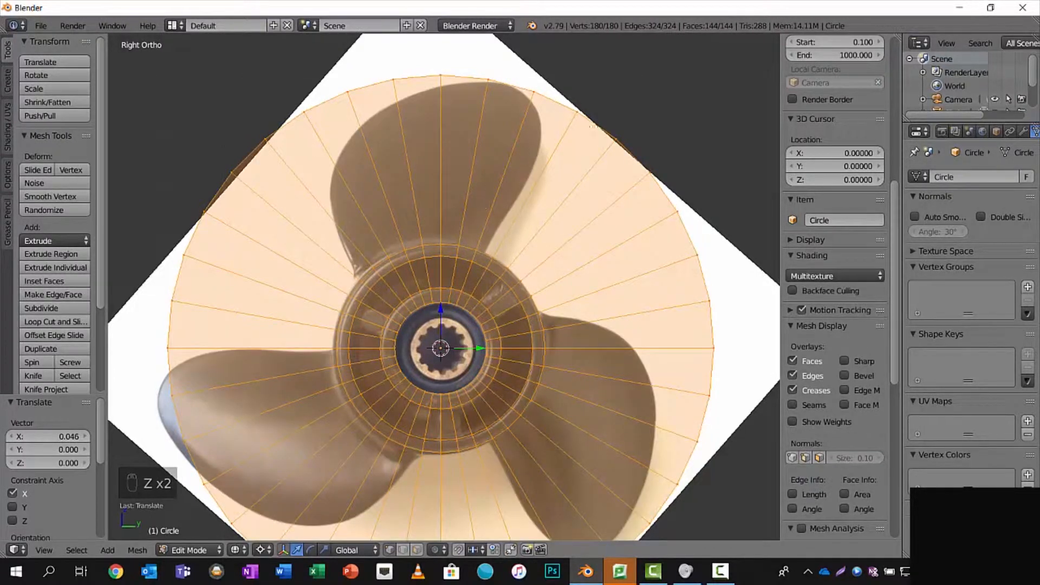
key(r)
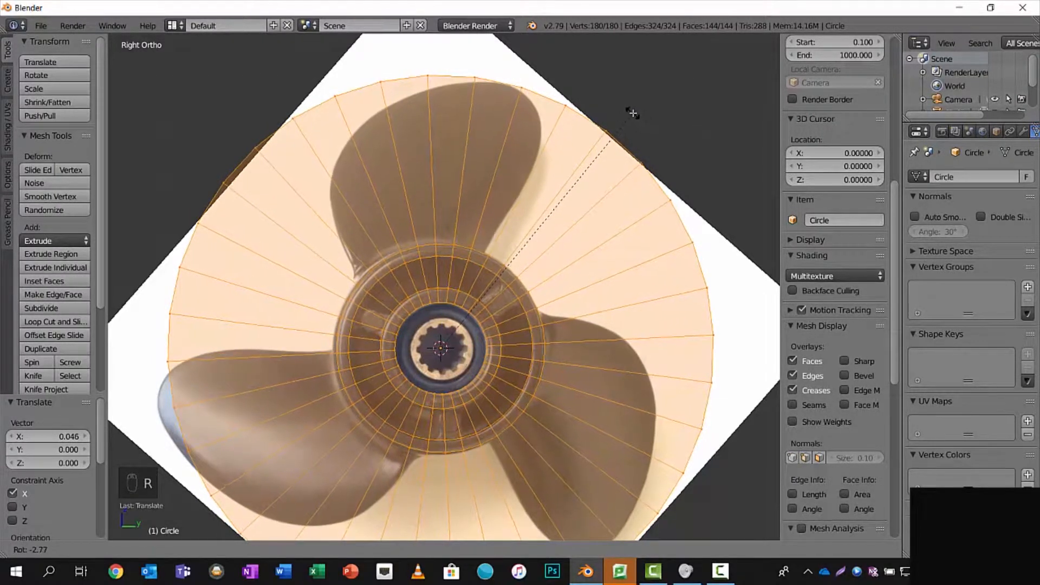
click(633, 114)
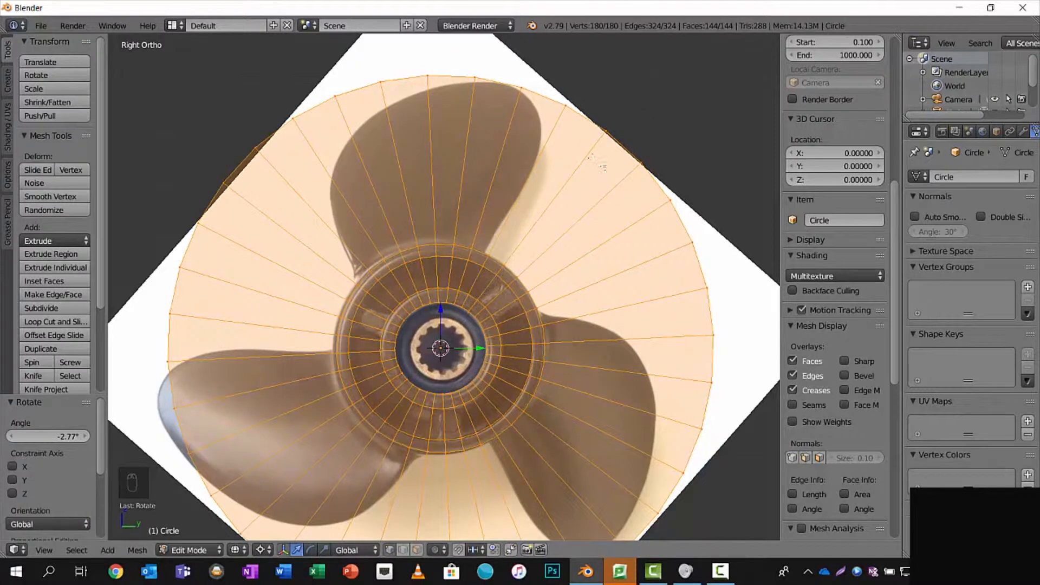
- Knife-cut the ring mesh along the trailing right-hand edge of the top blade, from the hub ring outward
scroll(485, 265, up, 5)
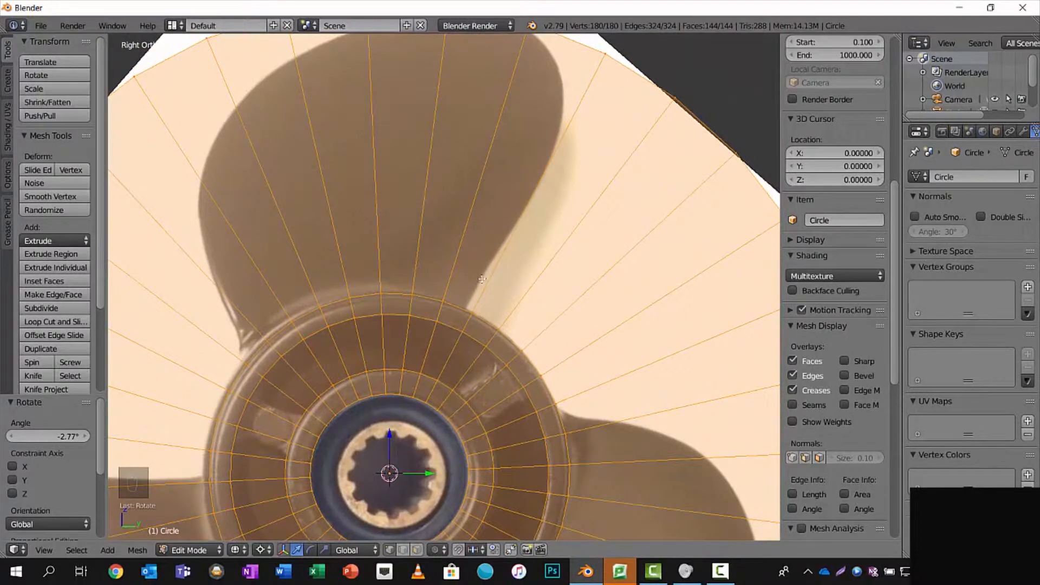
key(k)
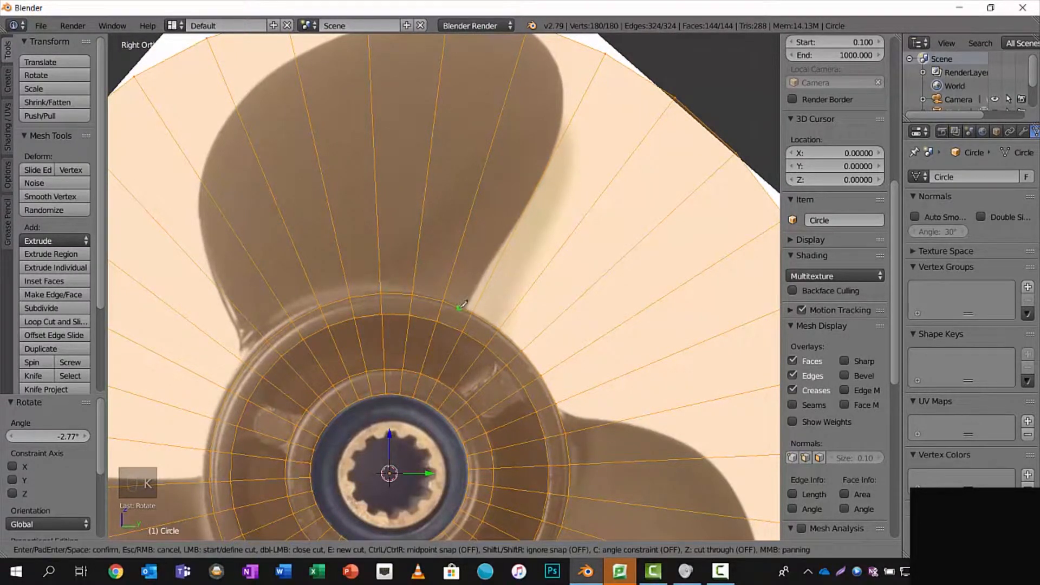
click(463, 307)
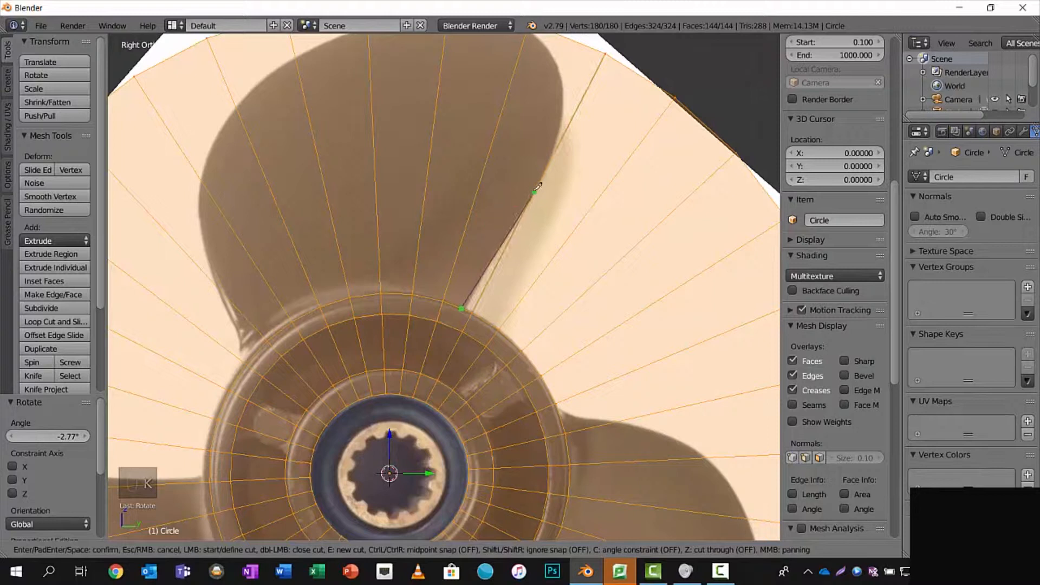
click(542, 177)
click(559, 111)
key(Return)
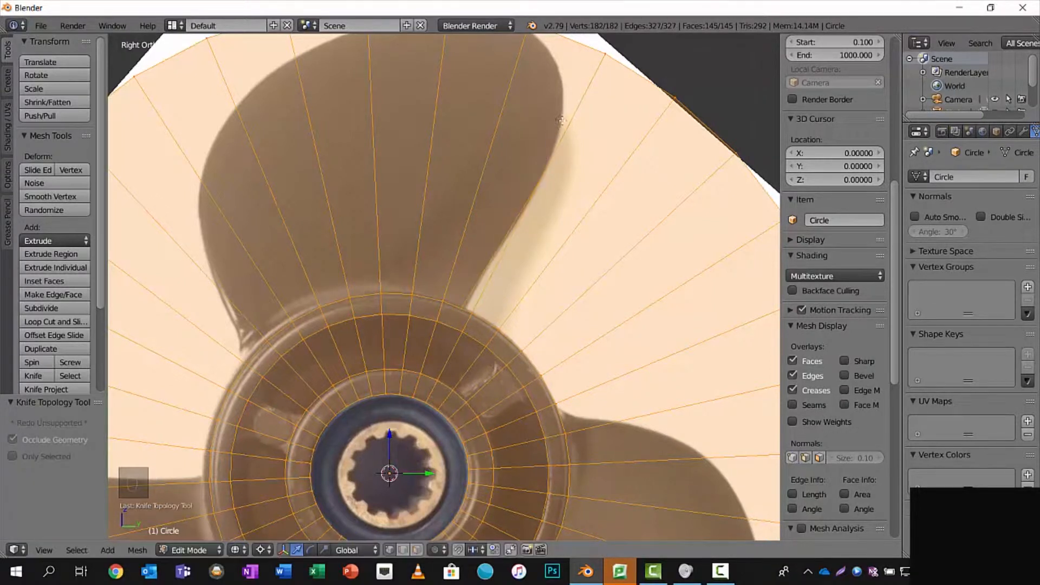
- Continue the knife cut around the top blade's rounded tip, following the reference outline to its upper left side
shift+middle_drag(561, 120, 559, 193)
key(k)
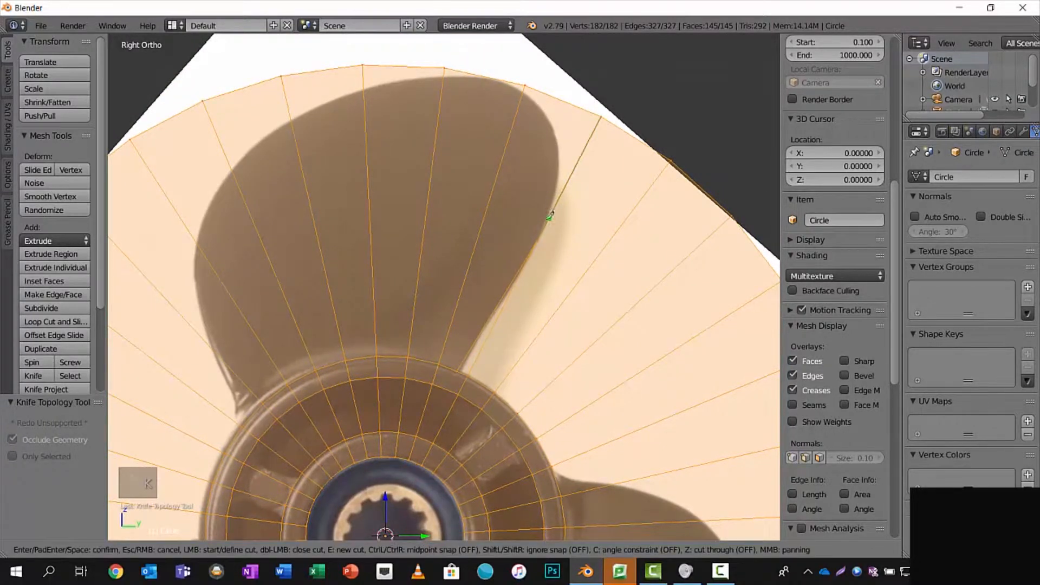
click(537, 239)
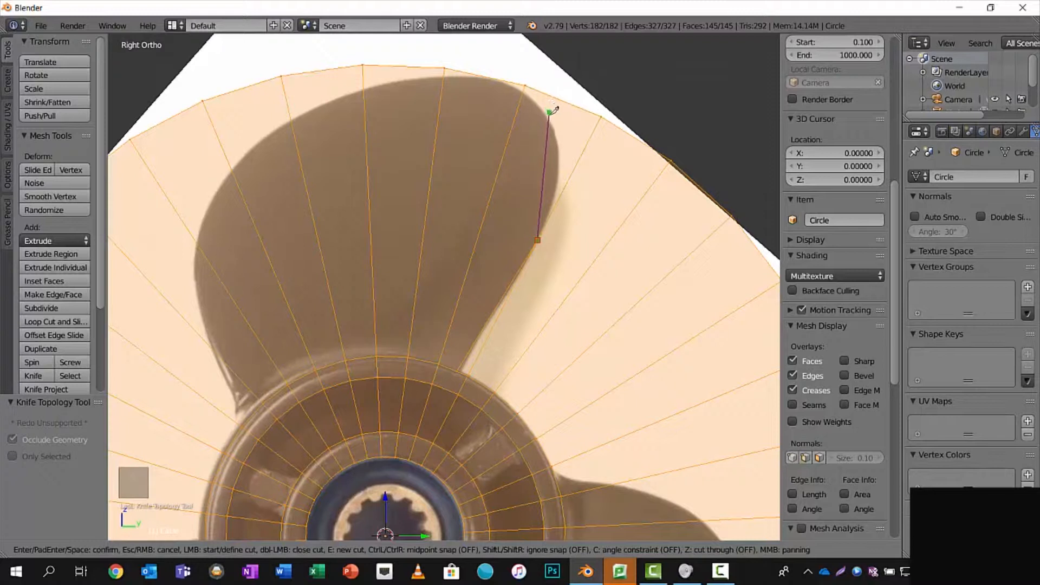
click(559, 139)
click(523, 93)
click(489, 78)
click(444, 78)
click(364, 90)
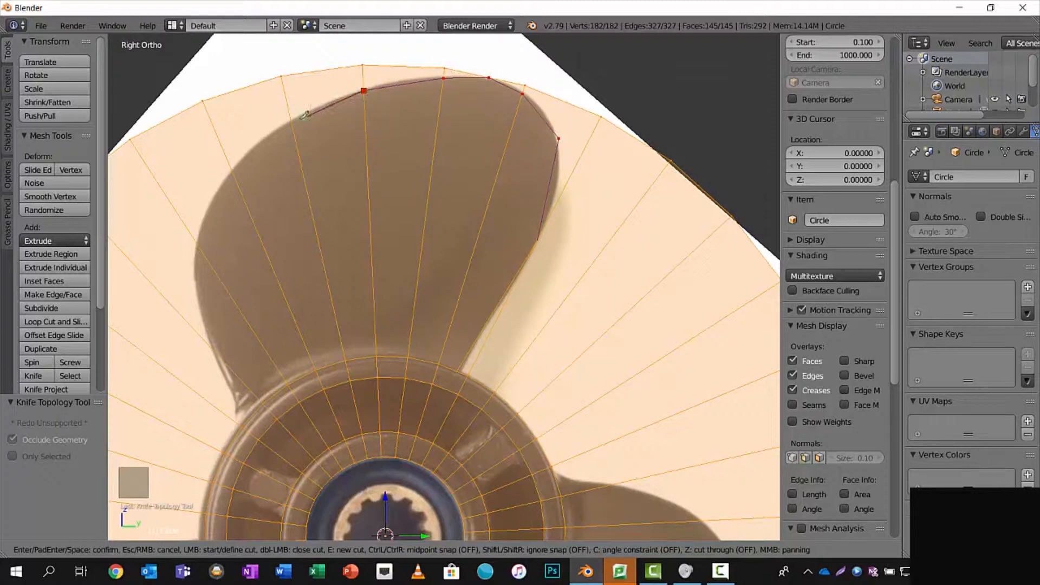
click(291, 122)
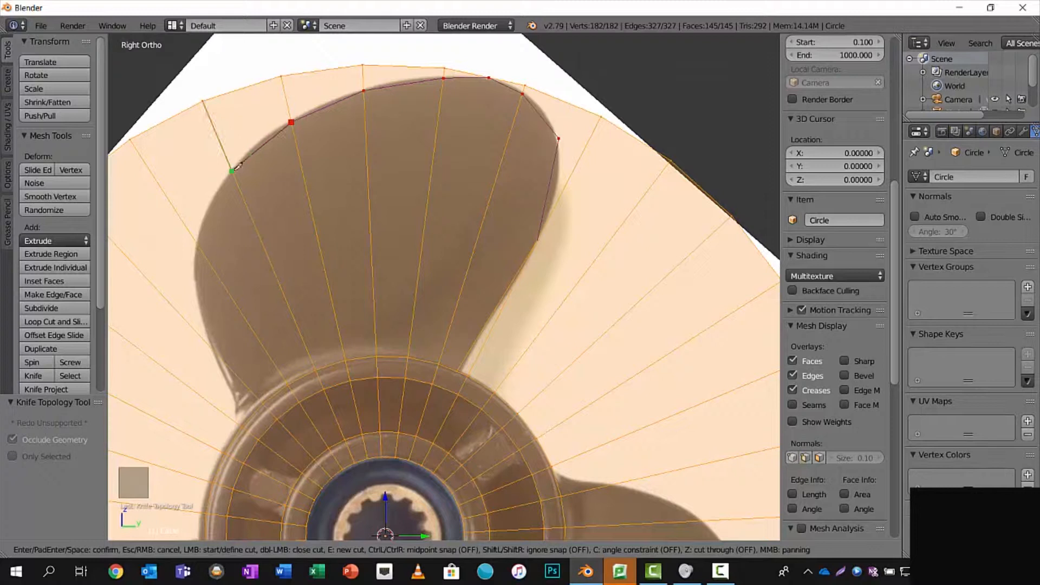
click(232, 170)
key(Return)
- Knife-cut down the left edge of the top blade to the outer hub ring, closing the blade outline
shift+middle_drag(245, 200, 337, 132)
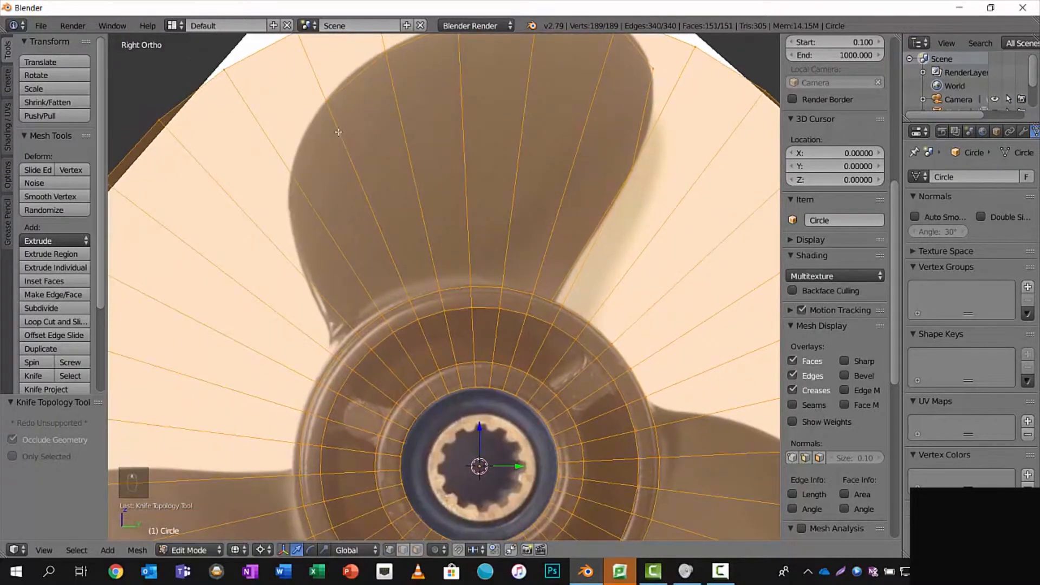
key(k)
click(327, 101)
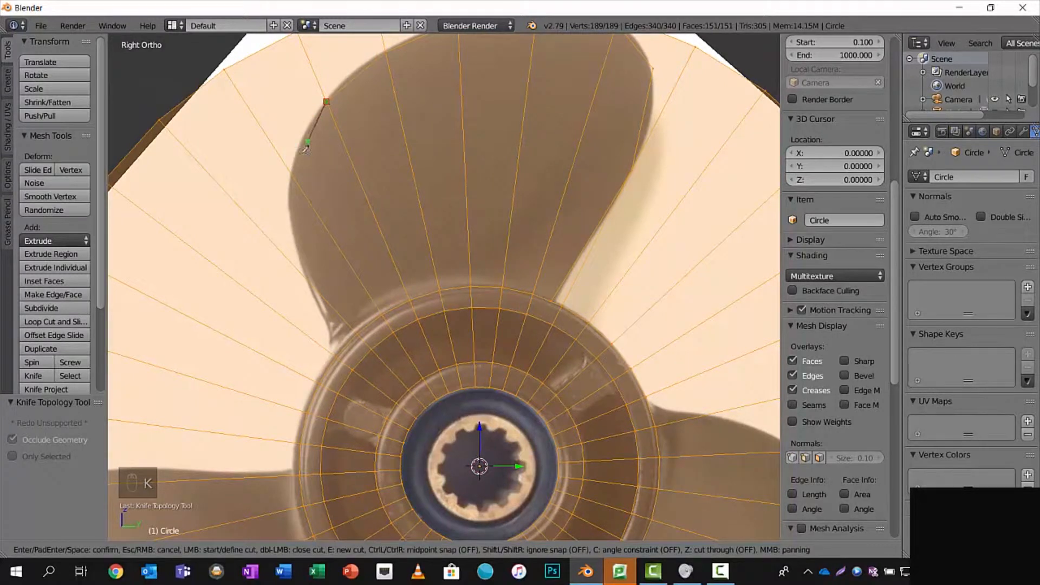
click(290, 171)
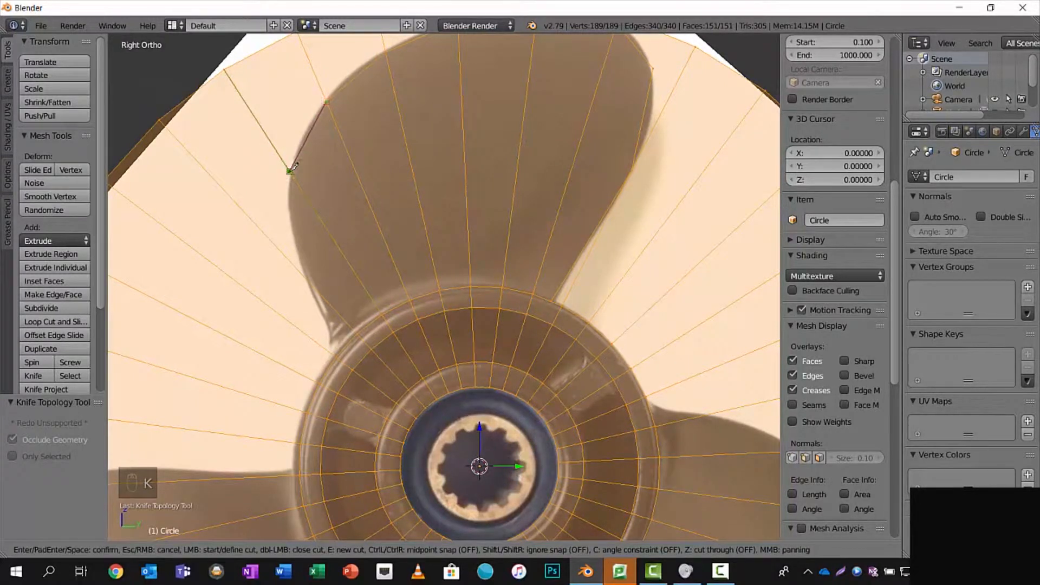
click(306, 278)
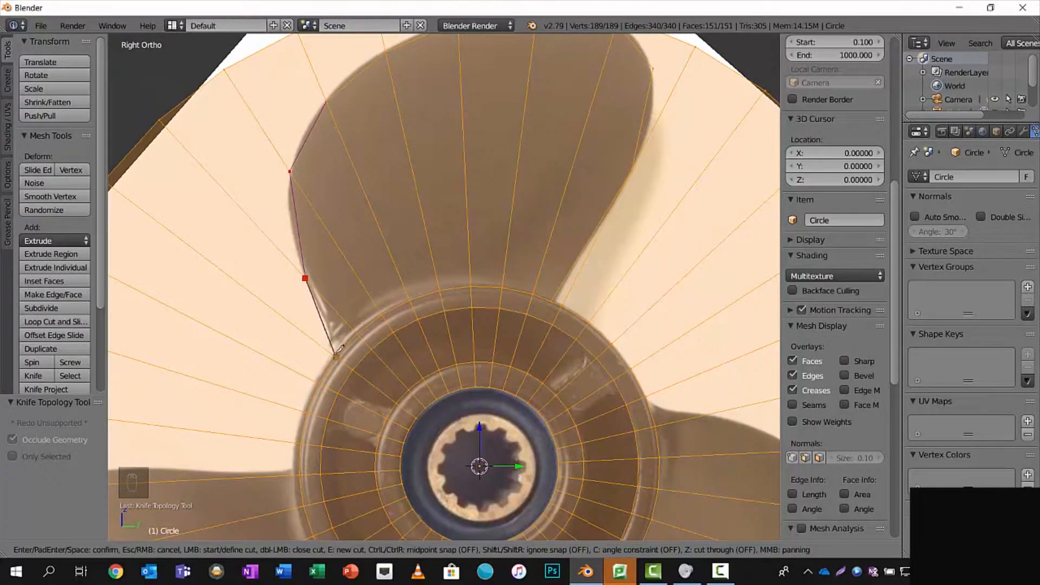
click(336, 355)
key(Return)
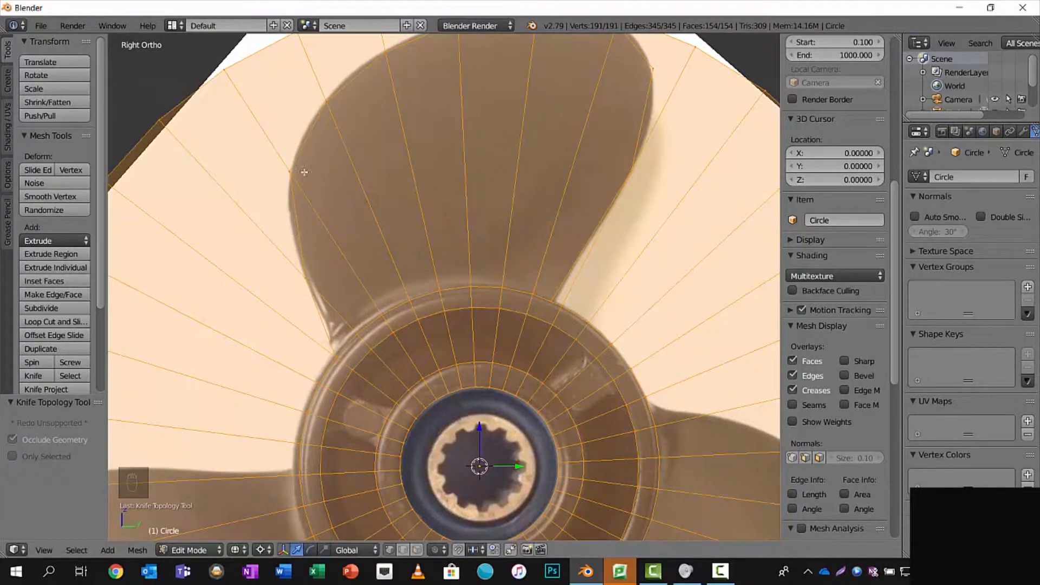
key(k)
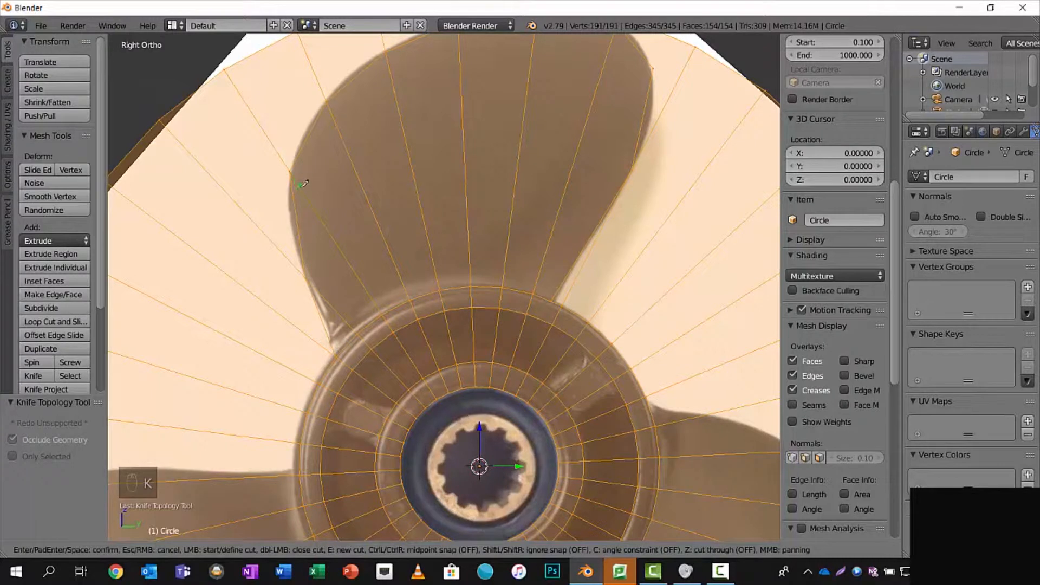
click(304, 191)
click(290, 171)
right_click(310, 171)
- Return to solid shading, clear the selection and circle-select only the faces inside the top blade outline in face mode
scroll(413, 178, down, 4)
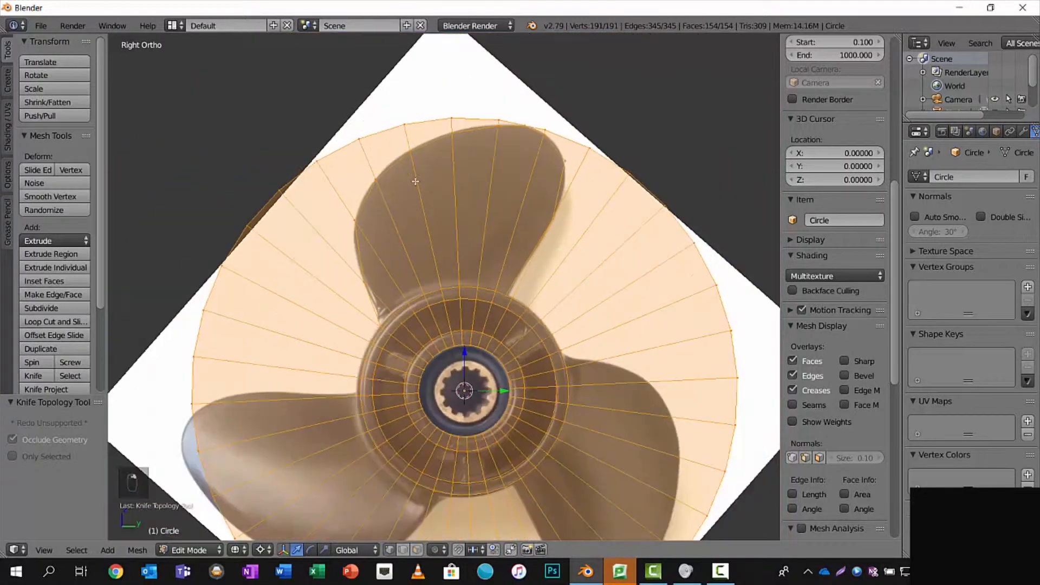
key(z)
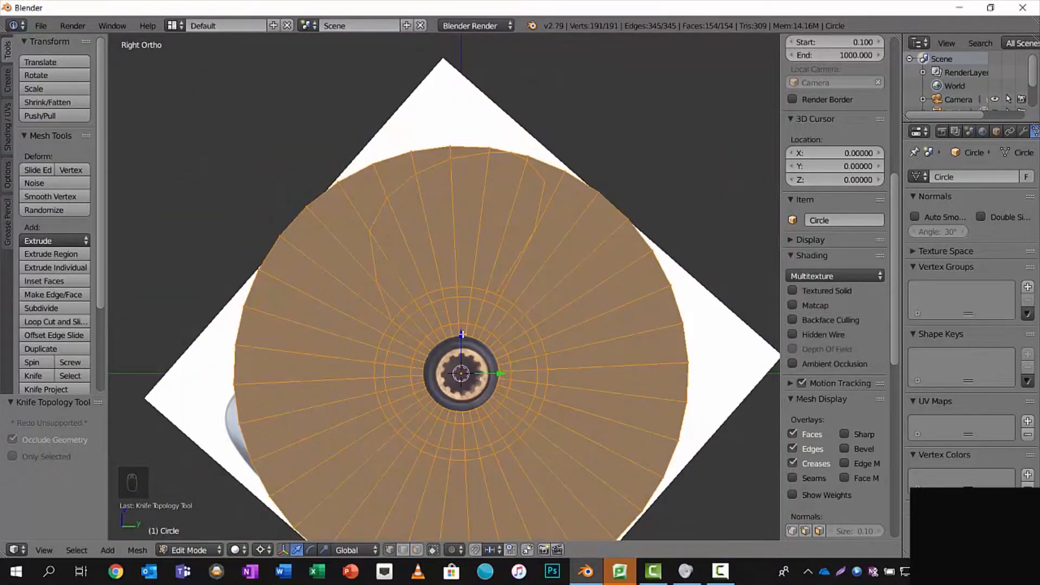
middle_drag(467, 333, 449, 336)
key(KP_3)
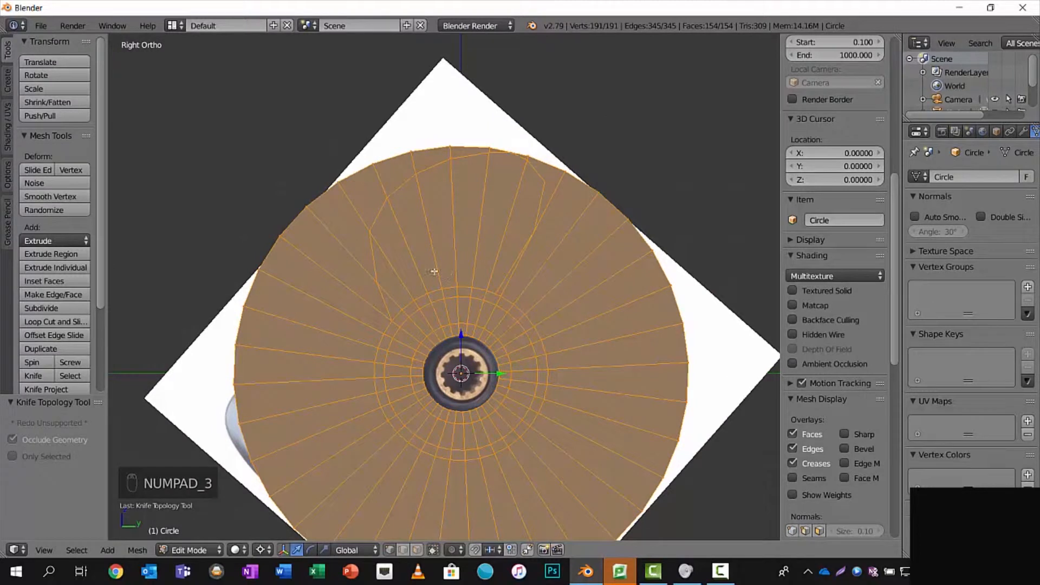
key(a)
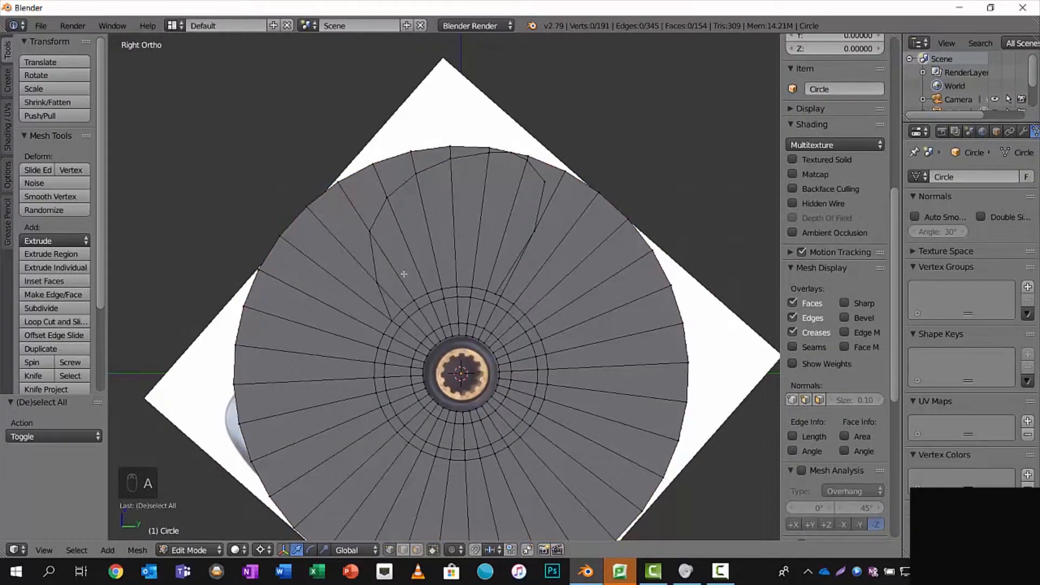
key(3)
scroll(458, 236, up, 2)
scroll(490, 215, up, 2)
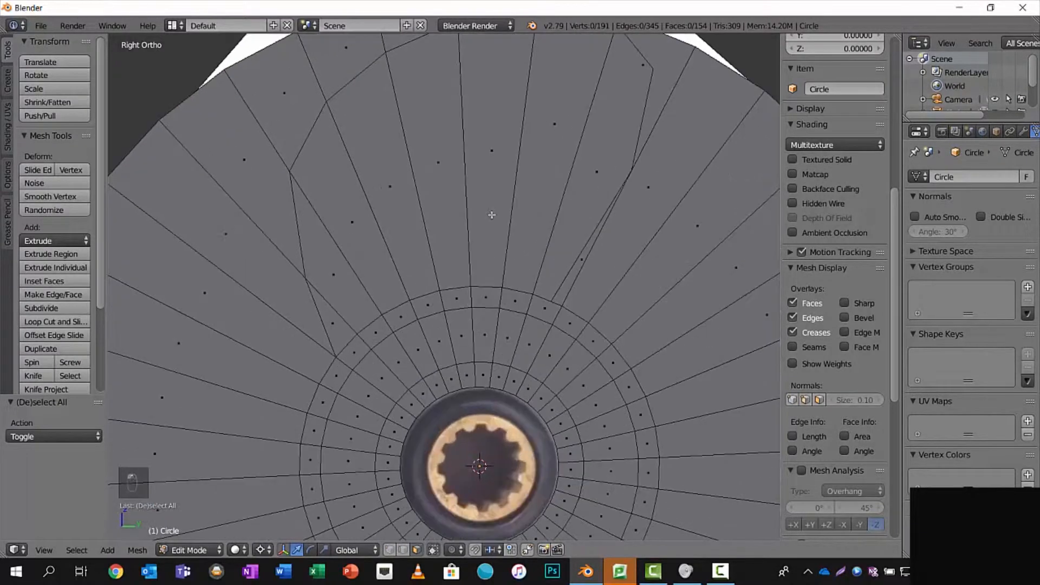
key(c)
mouse_move(589, 167)
mouse_down()
mouse_move(448, 149)
mouse_move(376, 204)
mouse_move(353, 255)
mouse_move(347, 309)
mouse_up()
right_click(348, 305)
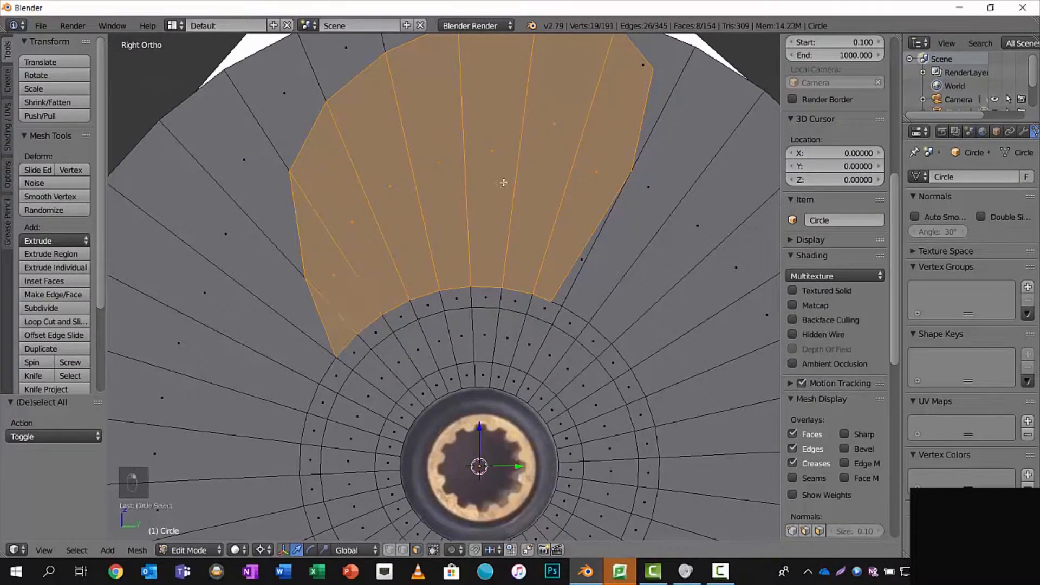
- Separate the selected blade faces into their own object and enlarge the outliner to list all scene objects
scroll(503, 182, down, 4)
scroll(502, 183, up, 2)
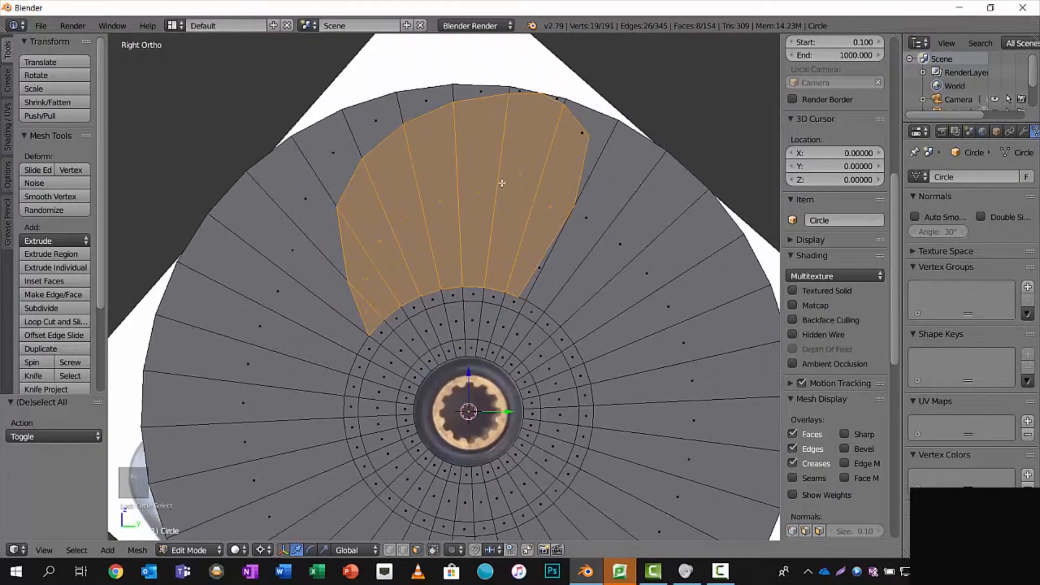
key(space)
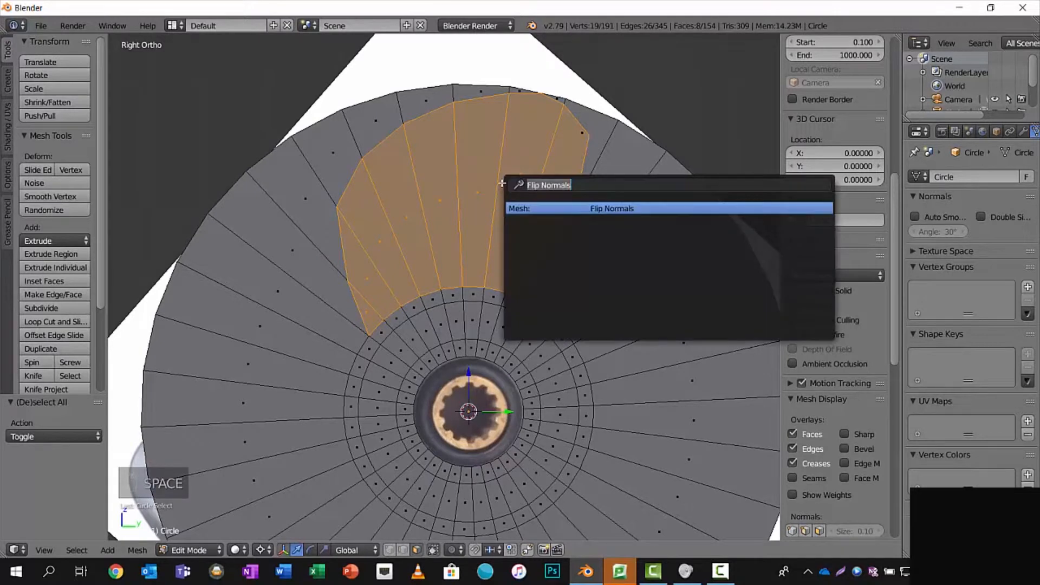
text(sep)
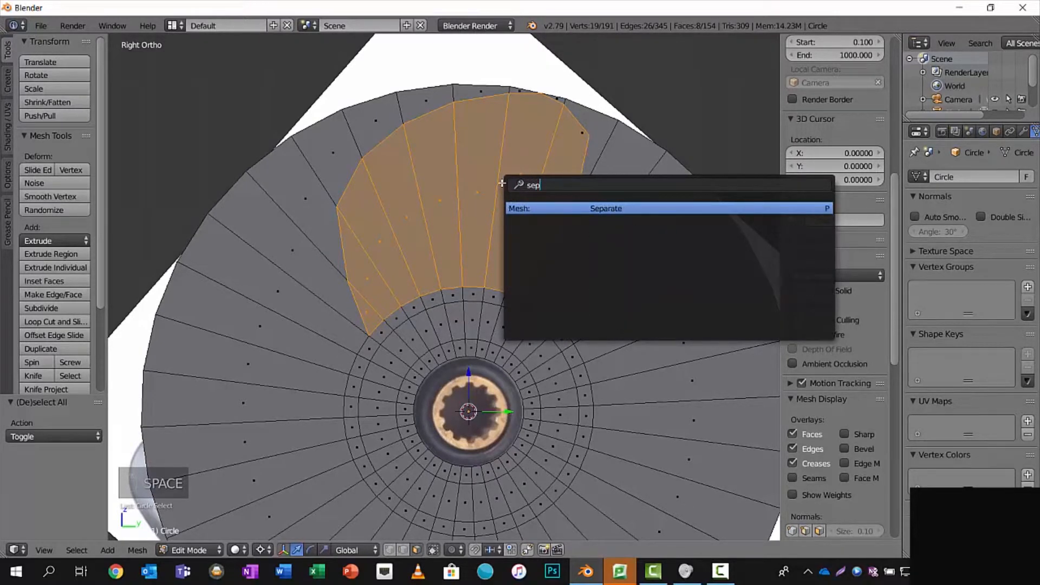
click(551, 208)
click(552, 210)
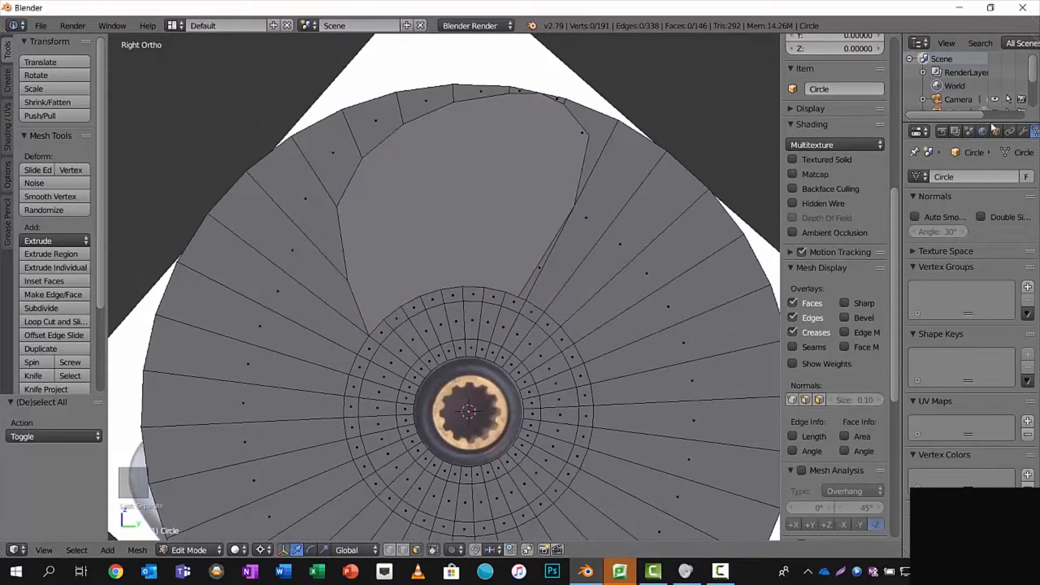
drag(991, 128, 991, 209)
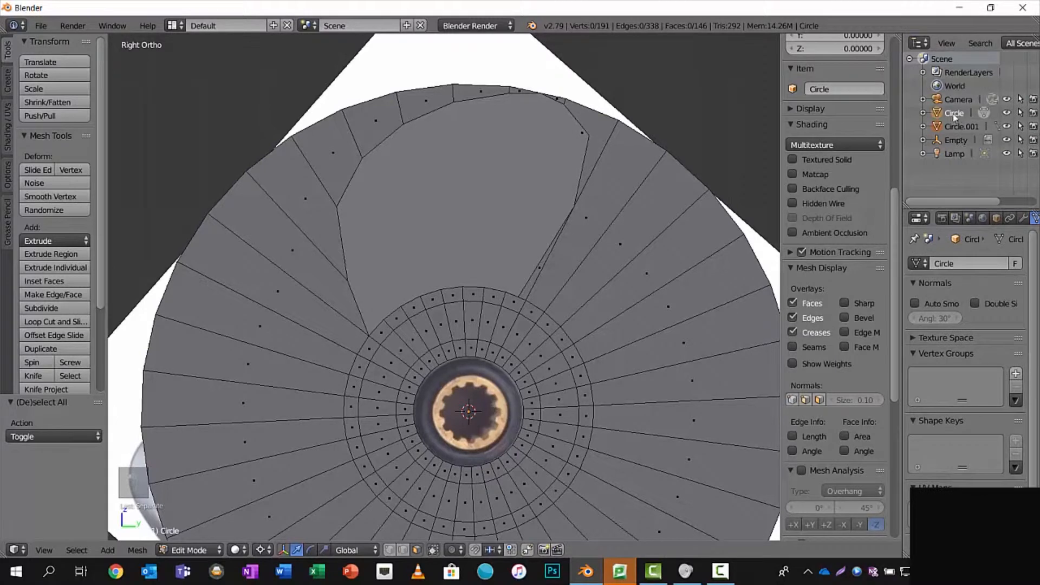
- Inspect the separated blade from an angled view by toggling the selection and the visibility of Circle.001
key(a)
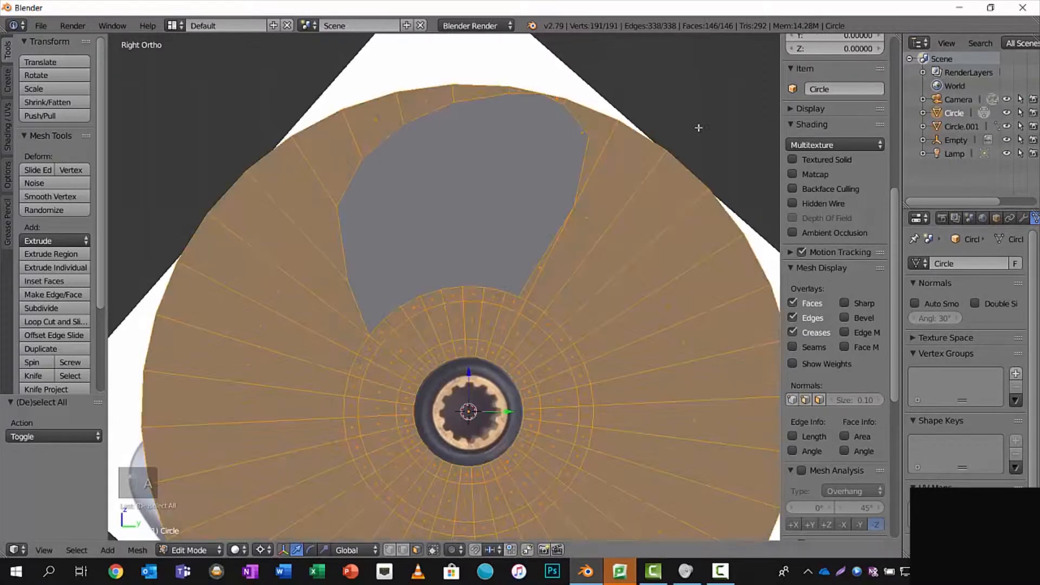
key(a)
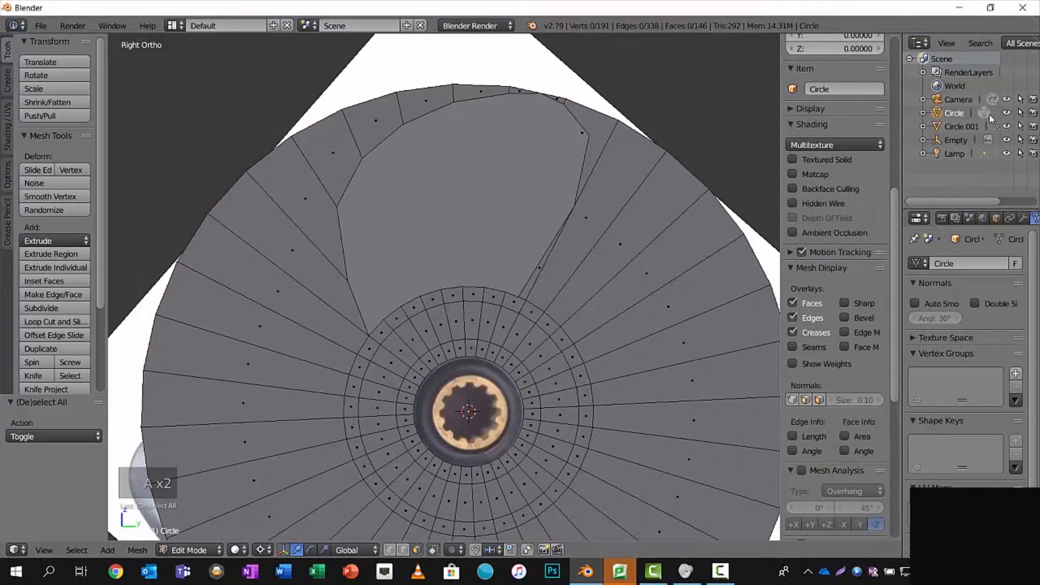
key(a)
key(a)
key(a)
click(1006, 128)
middle_drag(620, 148, 548, 178)
scroll(547, 178, down, 1)
click(1007, 127)
click(1006, 127)
click(1006, 128)
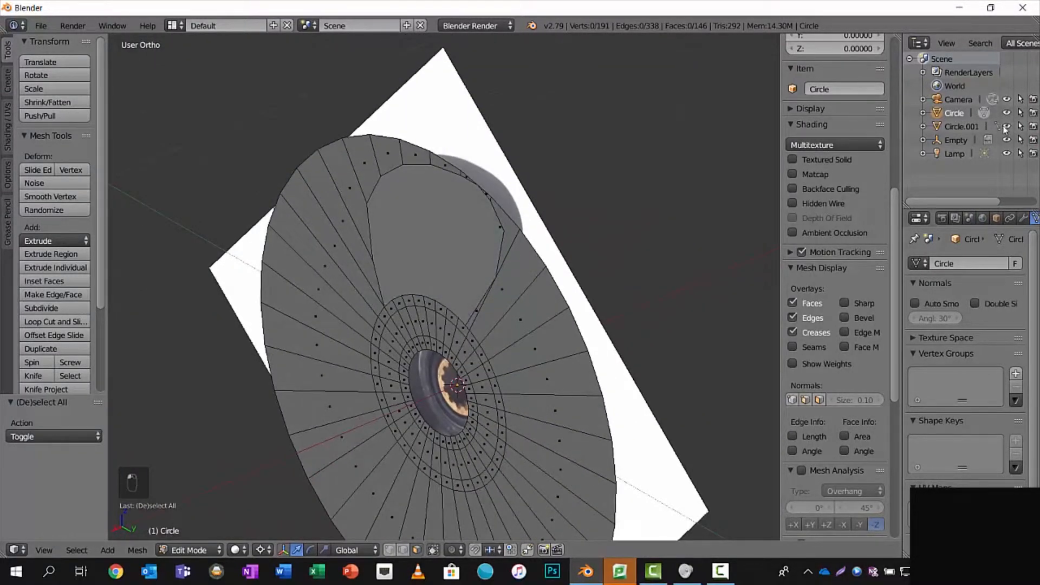
- Leave Edit Mode, compare Circle and Circle.001 by toggling their visibility, hide both, and return to the right orthographic view
key(Tab)
click(1007, 114)
click(1006, 114)
click(1006, 113)
click(1006, 114)
click(1006, 114)
click(1007, 128)
click(1007, 127)
click(1007, 127)
click(1007, 127)
click(1007, 128)
click(1008, 114)
click(1008, 115)
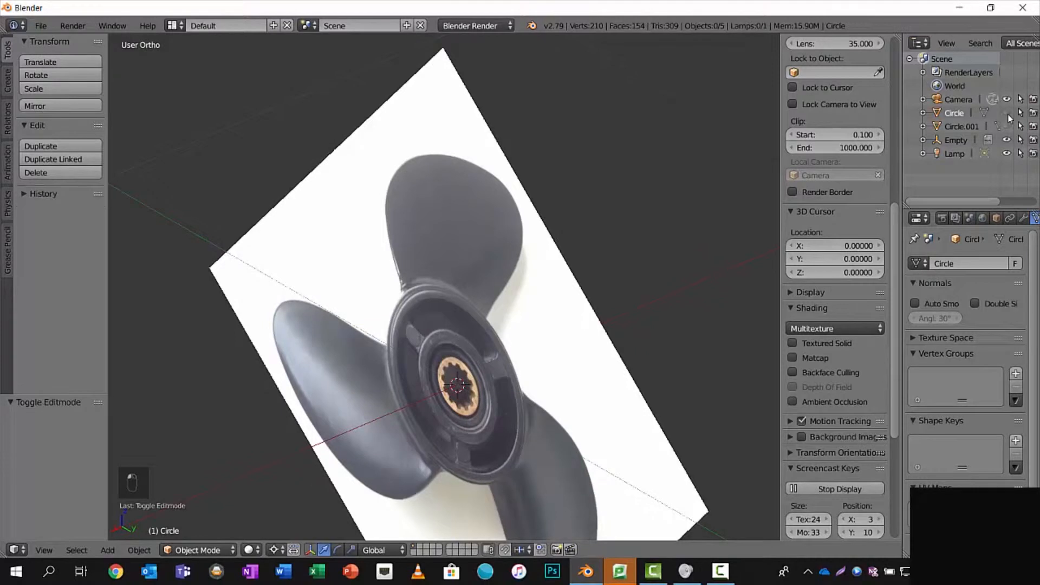
key(KP_3)
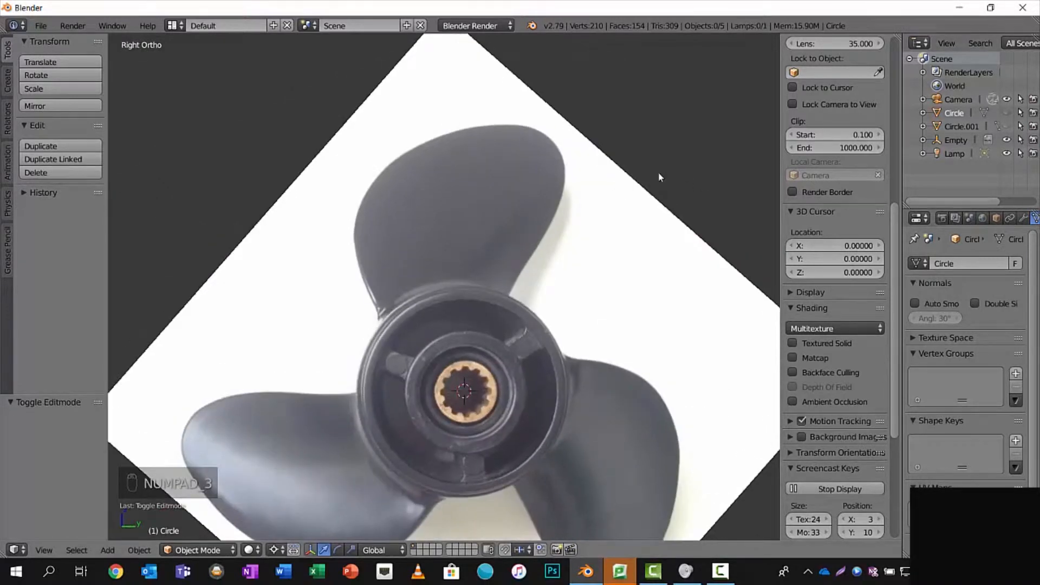
- Show Circle again and open its mesh in Edit Mode with the whole ring in view
click(1006, 113)
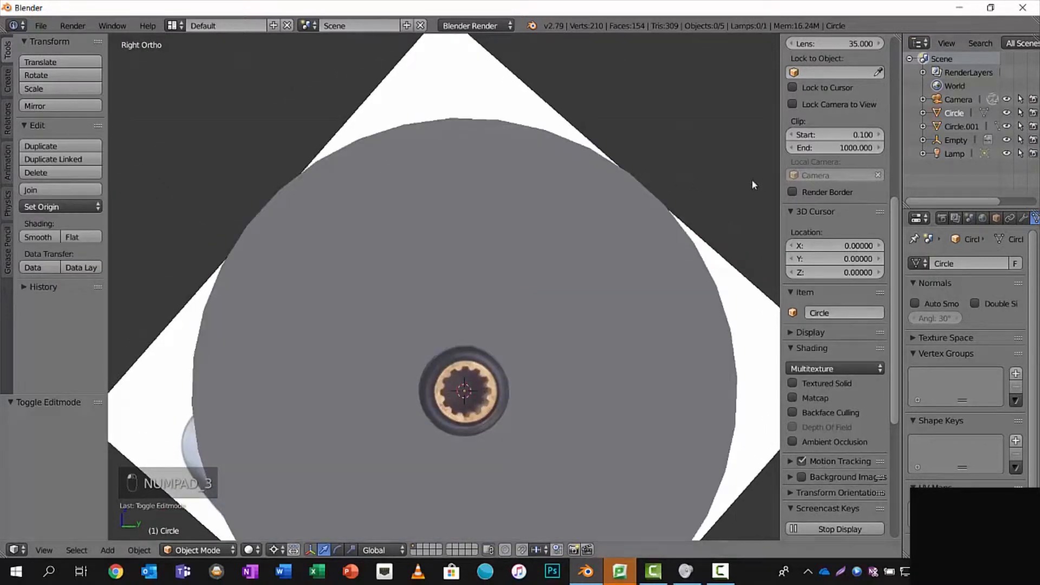
key(Tab)
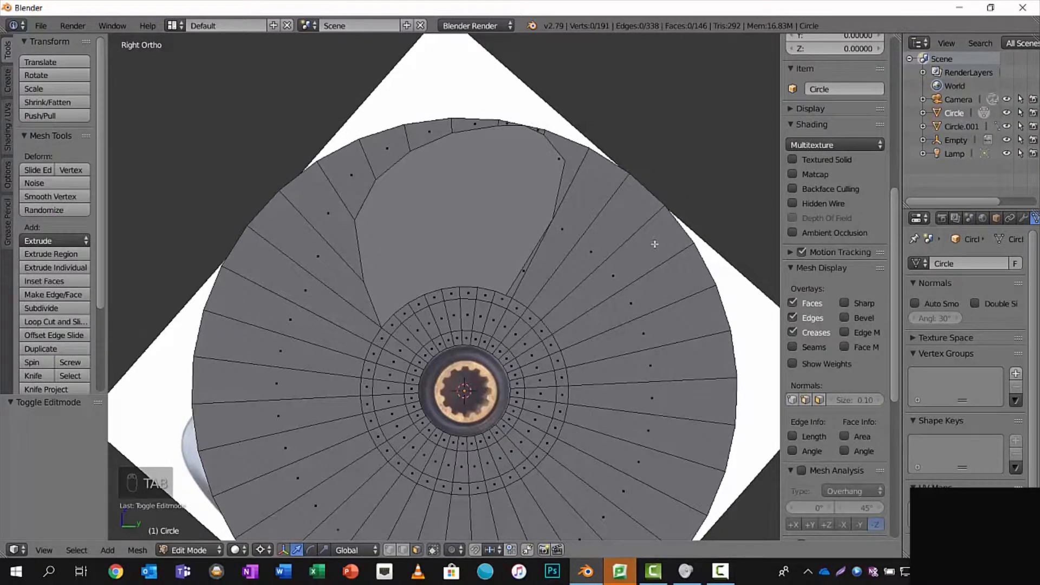
scroll(666, 157, down, 1)
scroll(596, 139, down, 1)
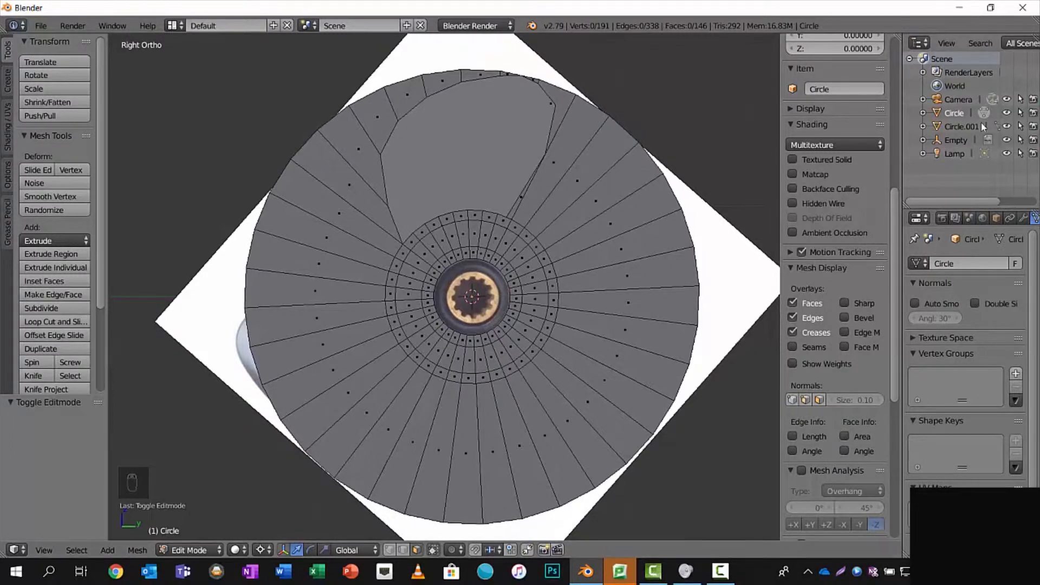
- With Circle.001 temporarily hidden, circle-select all faces of Circle outside the hub ring and delete the faces
click(1006, 127)
key(c)
click(552, 187)
mouse_move(552, 187)
mouse_down()
mouse_move(624, 298)
mouse_move(588, 429)
mouse_move(414, 450)
mouse_move(340, 202)
mouse_move(379, 119)
mouse_move(466, 87)
mouse_move(569, 113)
mouse_move(553, 196)
mouse_up()
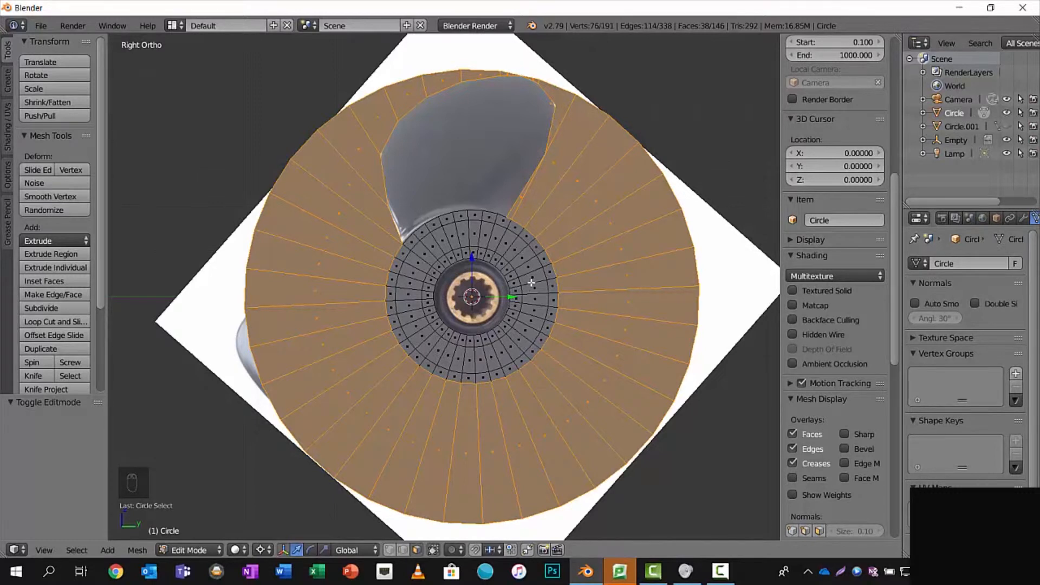
key(x)
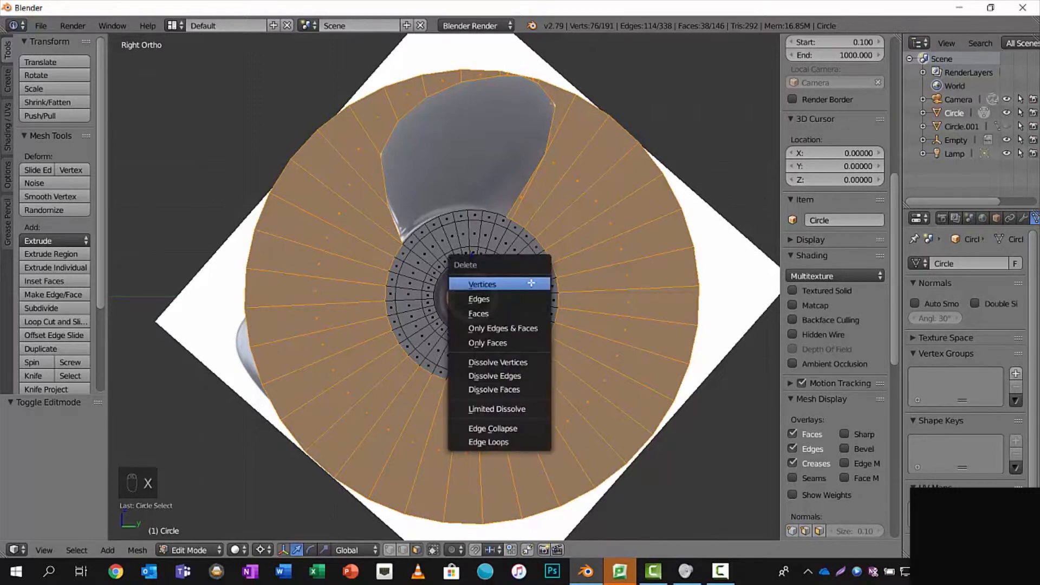
click(522, 311)
click(1007, 126)
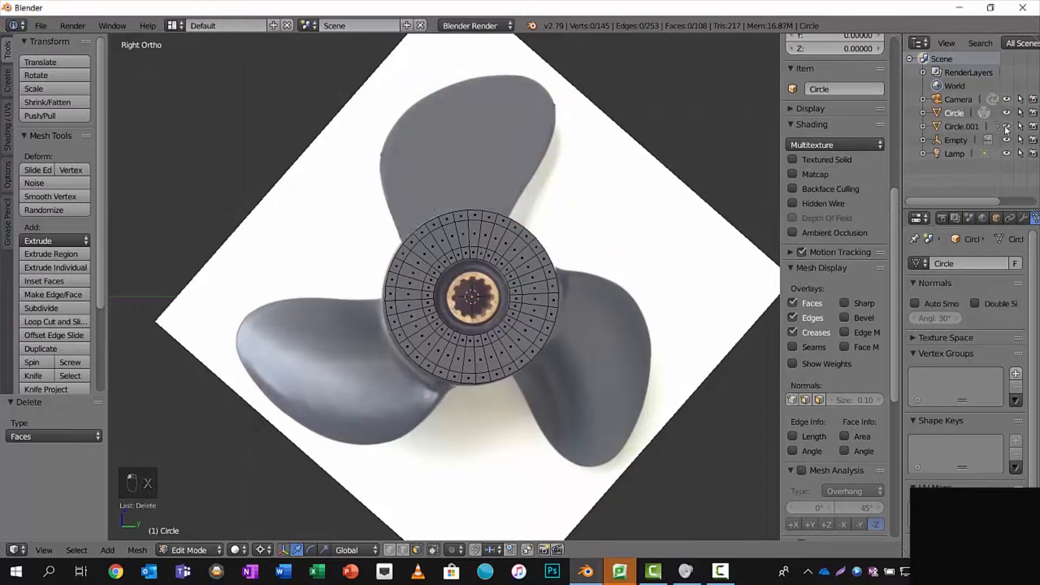
- Rename the object Circle.001 as Blade and the object Circle as Centre
double_click(957, 128)
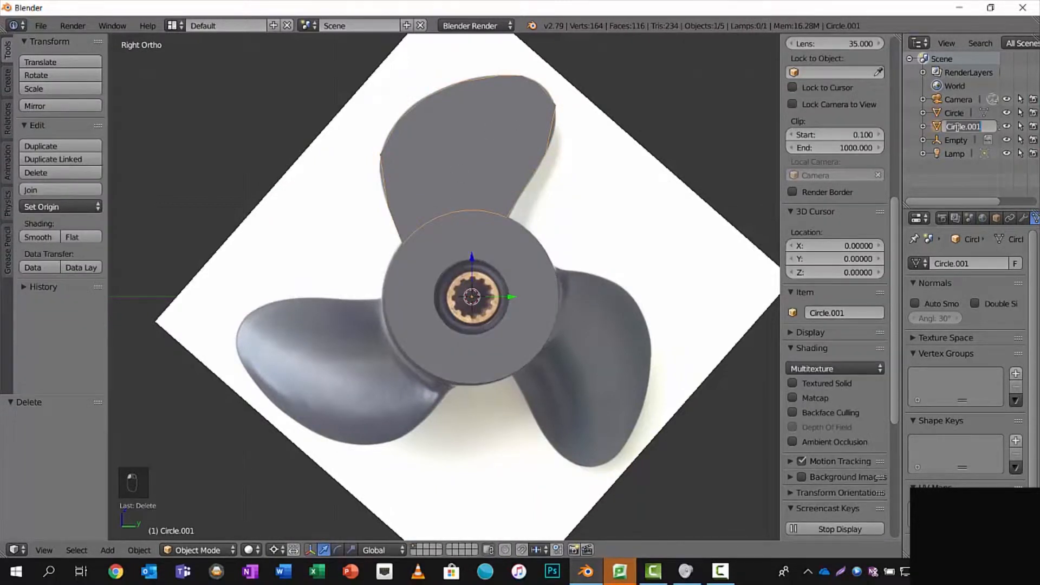
text(Blade)
key(Return)
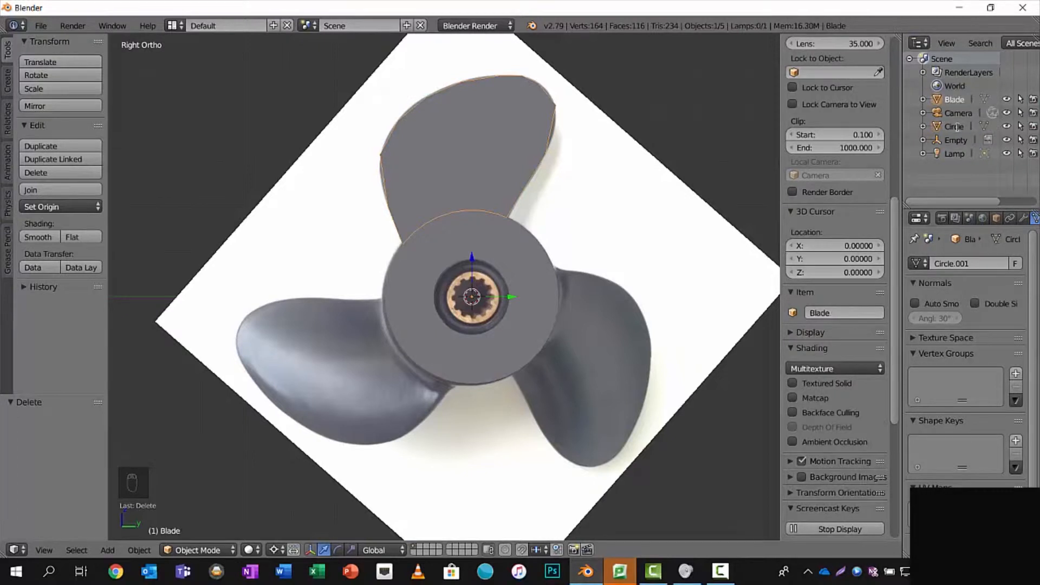
click(955, 126)
double_click(955, 127)
text(Cl)
text(ntre)
key(Return)
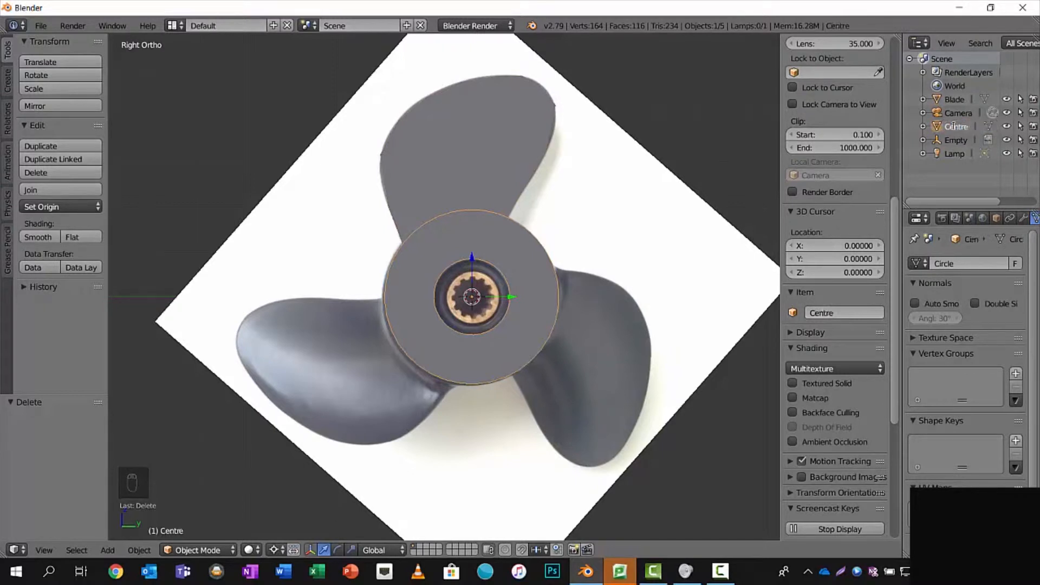
- Switch from the Centre mesh to the Blade object and open Blade in Edit Mode
key(Tab)
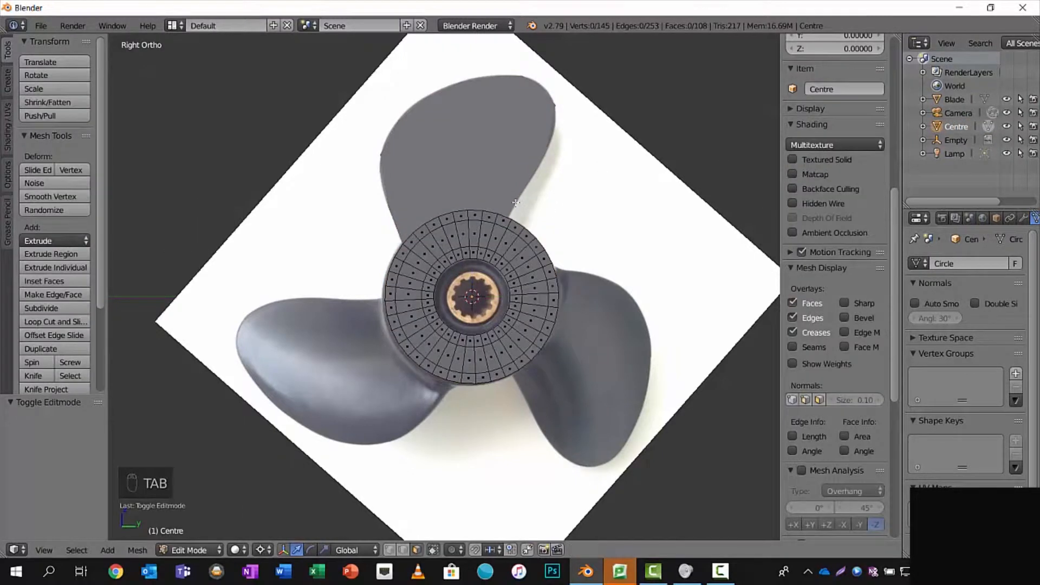
scroll(515, 203, up, 2)
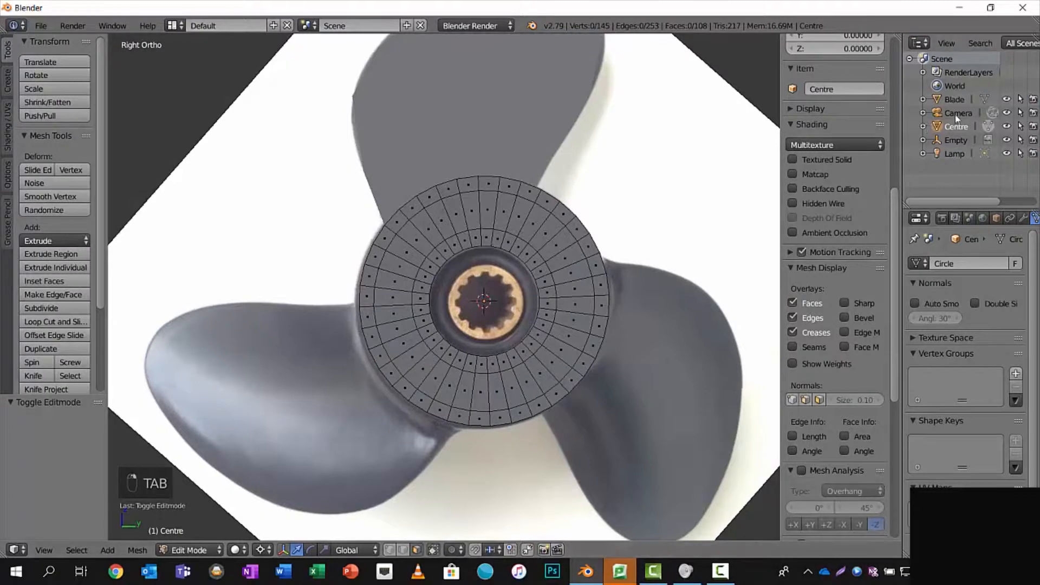
click(960, 98)
shift+middle_drag(660, 129, 661, 185)
scroll(623, 187, down, 1)
key(Tab)
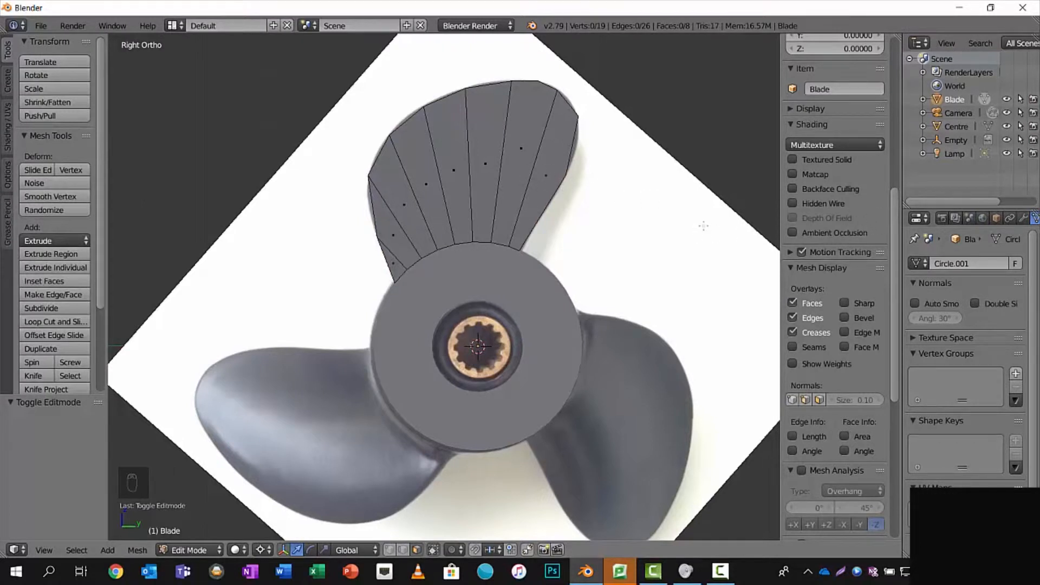
- Hide the 3D view's properties sidebar, enlarge the object properties area and display the Blade's modifier settings
key(n)
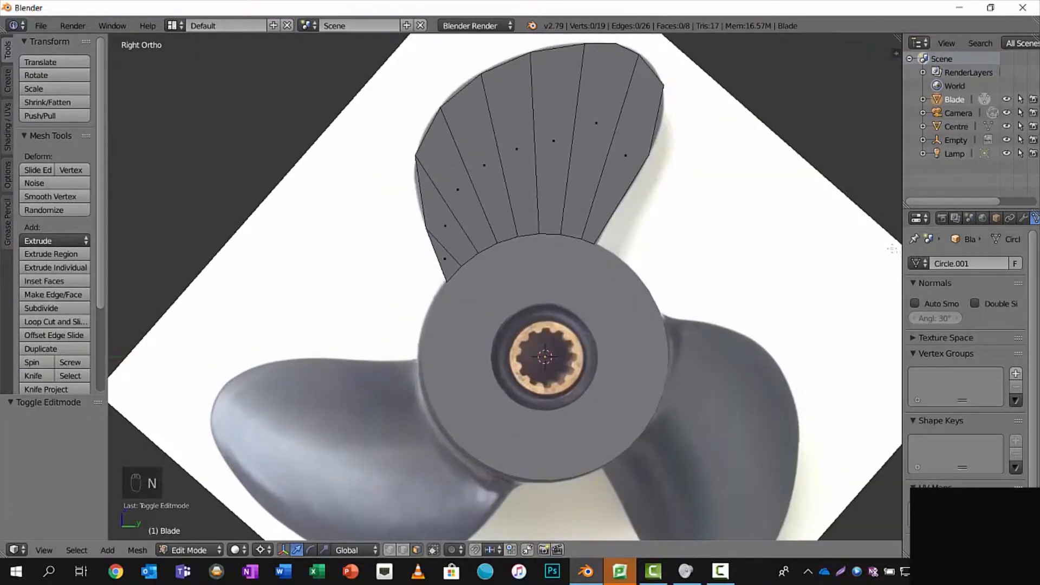
drag(900, 245, 681, 241)
click(802, 217)
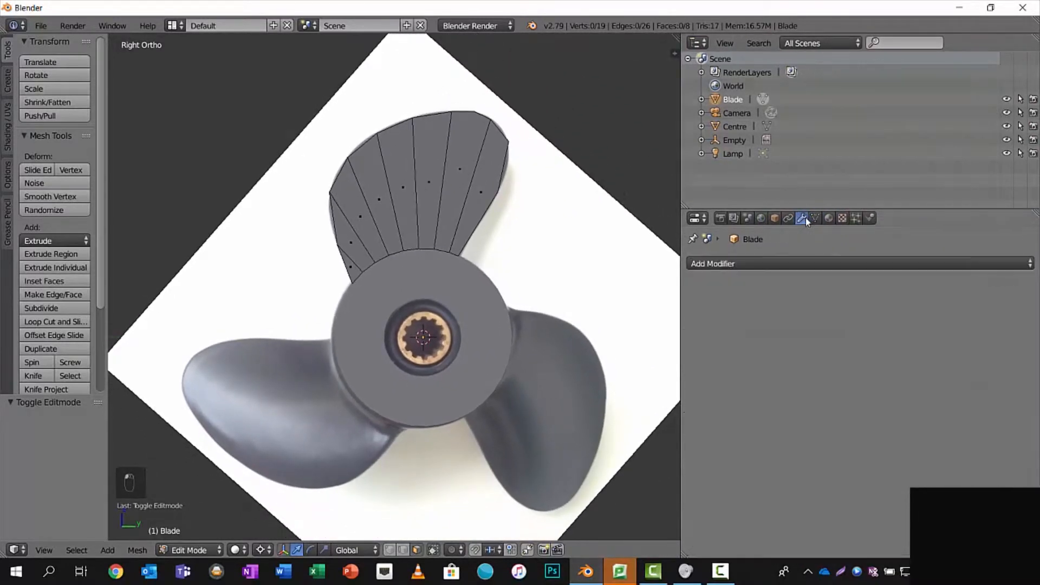
click(794, 263)
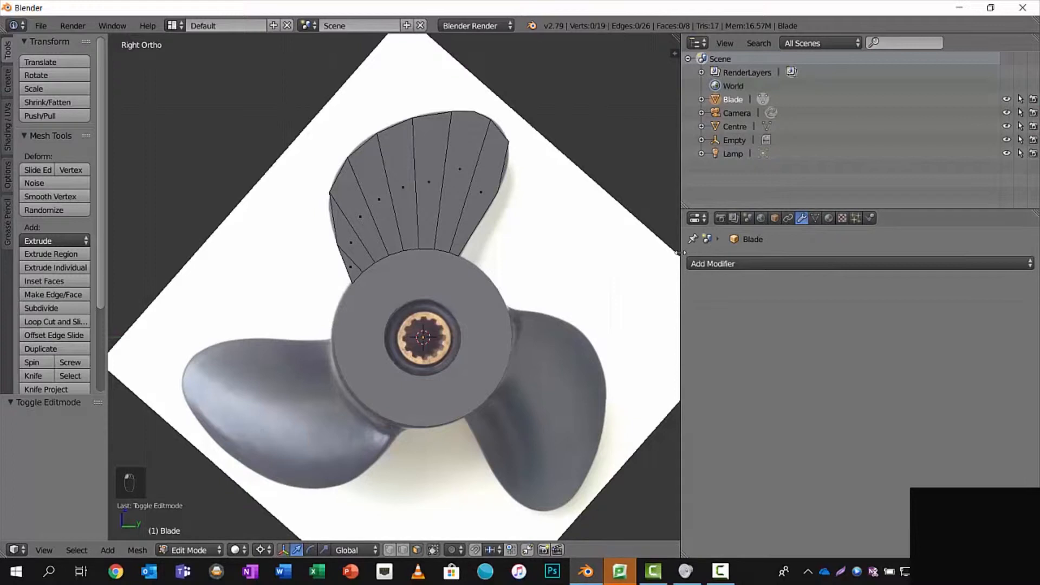
drag(680, 245, 817, 239)
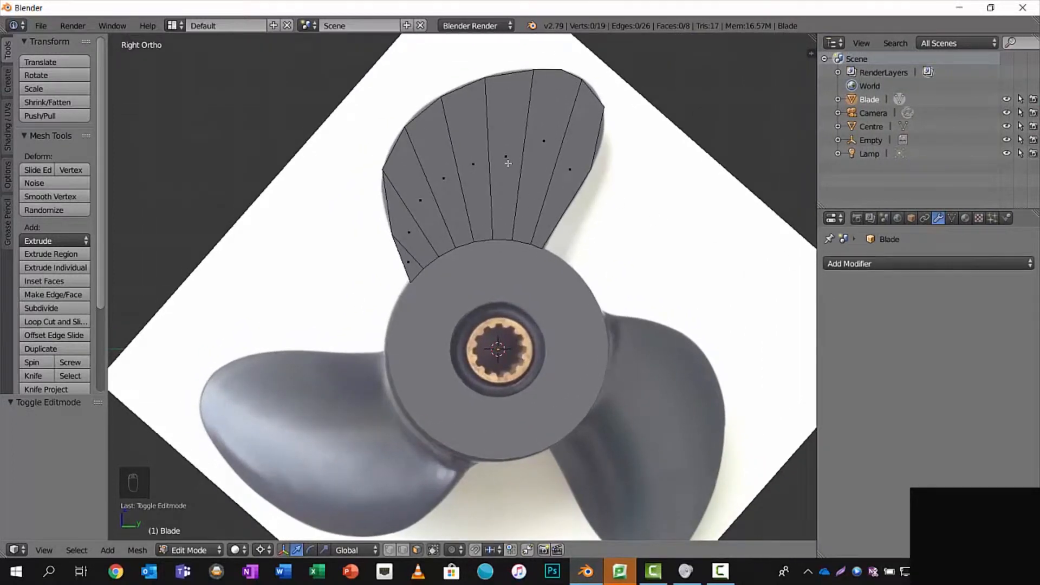
- Select the entire blade mesh and return to Object Mode
key(a)
key(a)
key(a)
key(a)
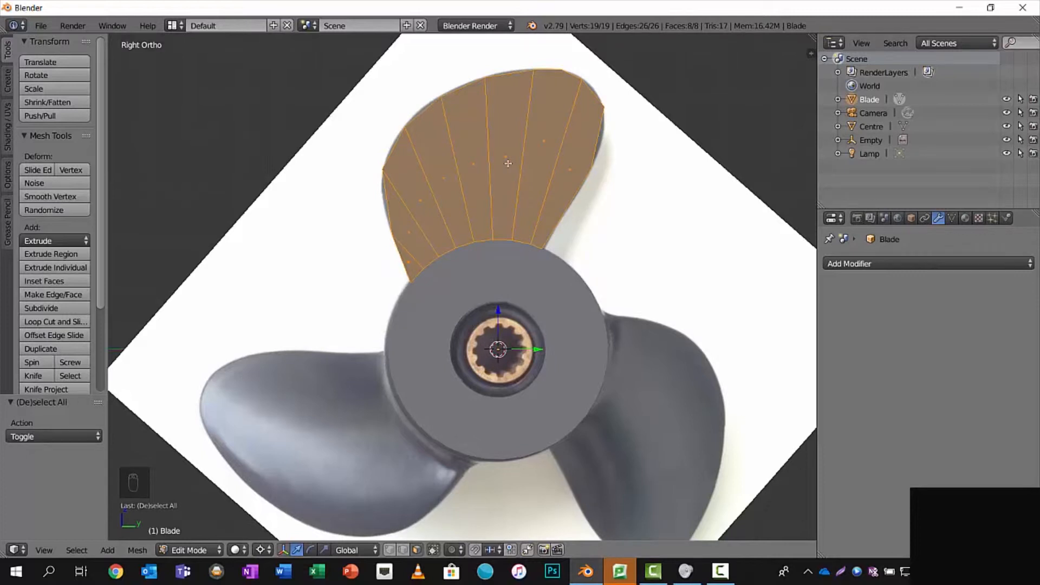
key(ctrl+a)
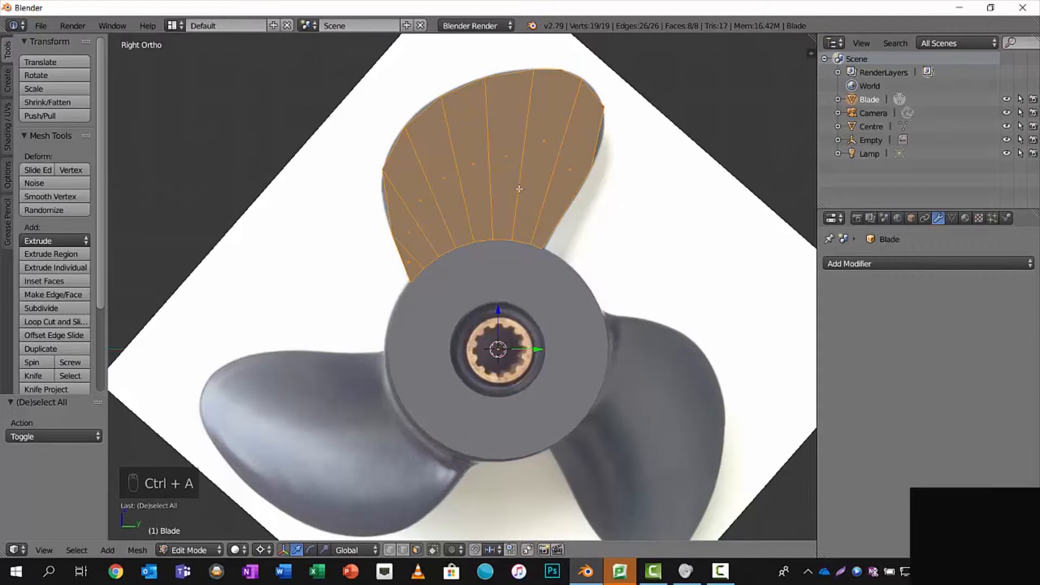
key(Tab)
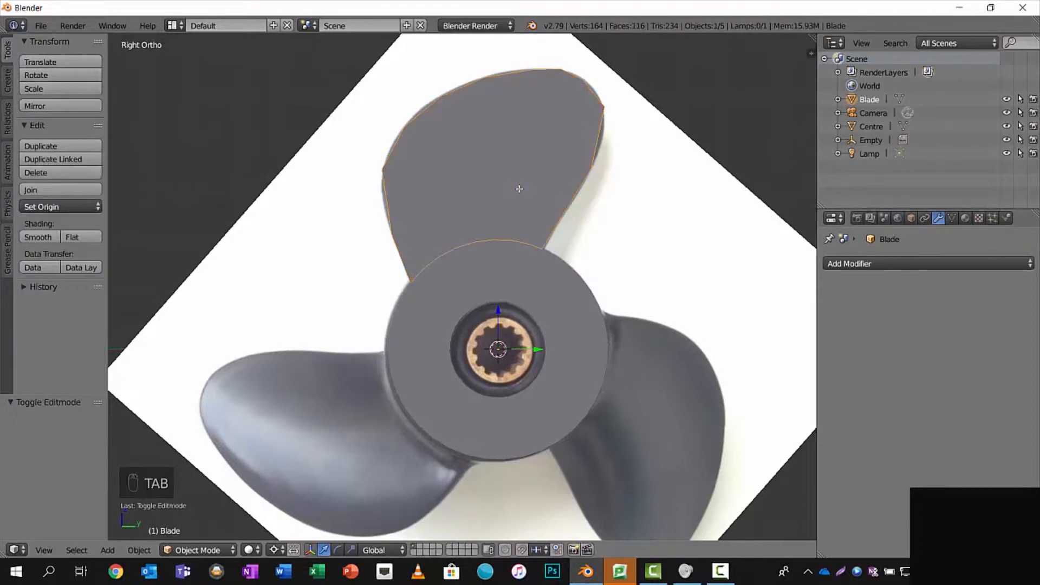
- Display the Blade's object transforms, apply its Rotation & Scale, and briefly test rotating it around the hub centre
key(ctrl+a)
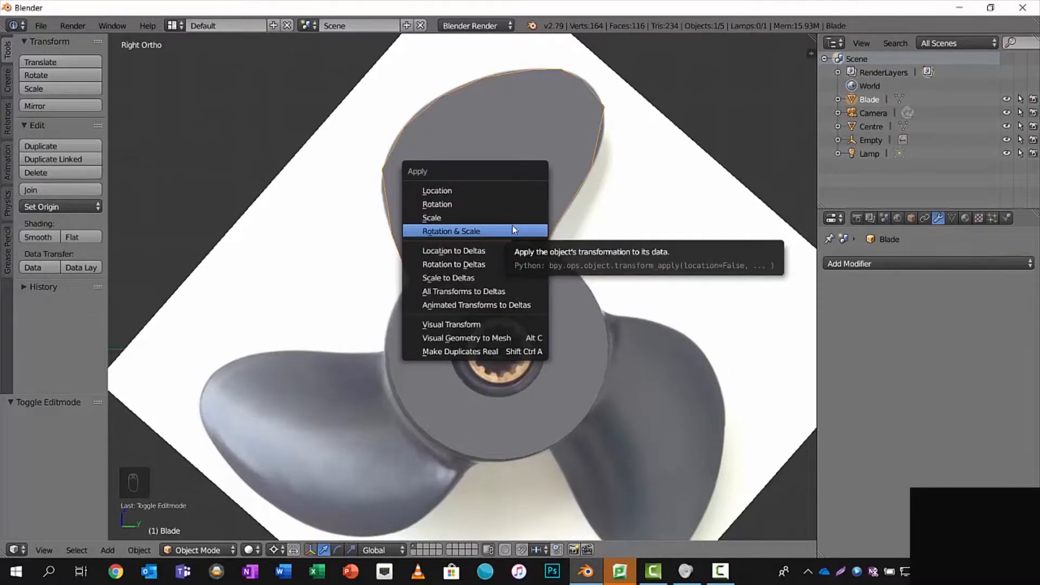
click(911, 218)
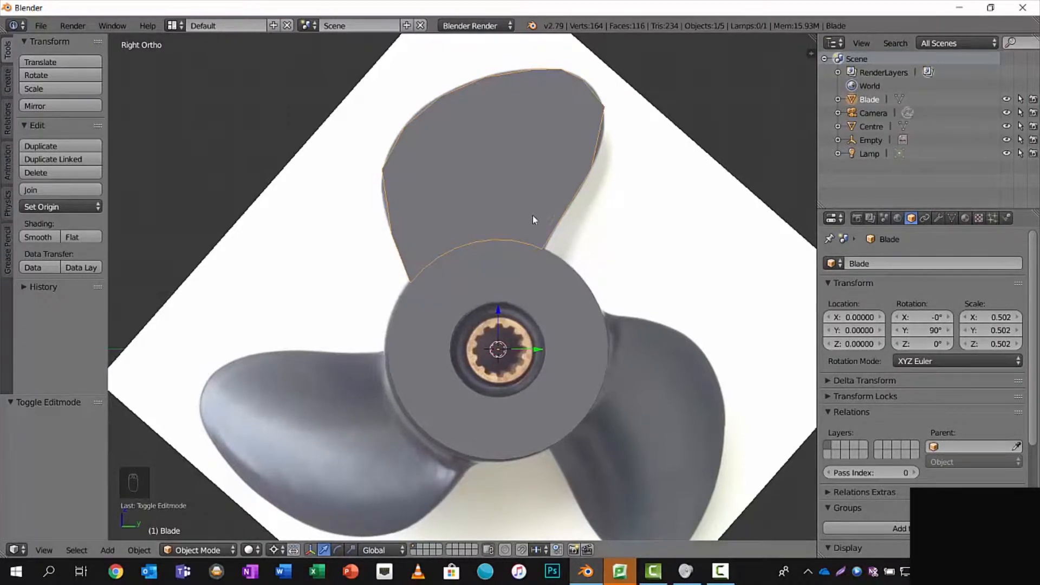
key(ctrl+a)
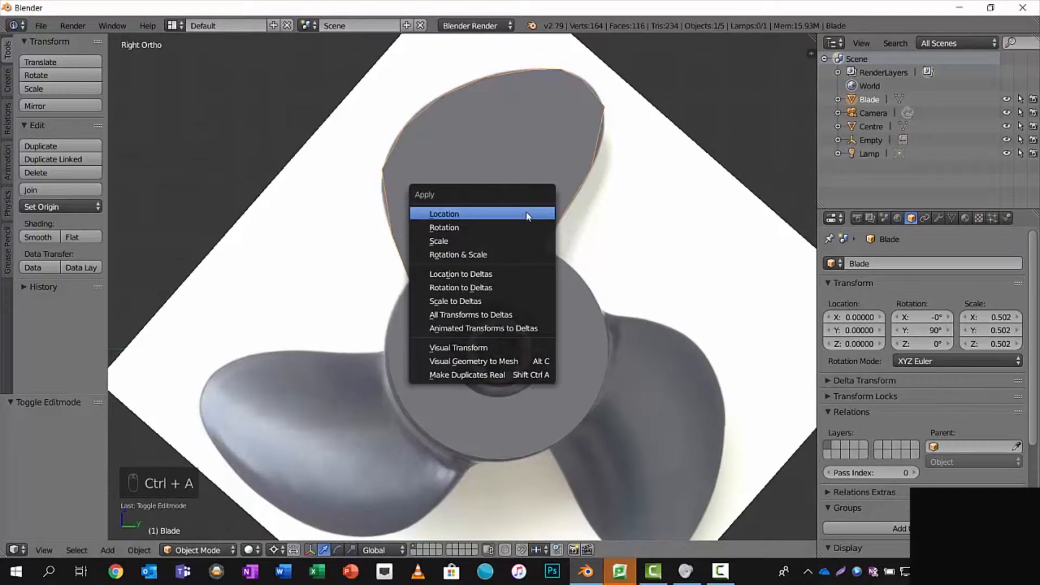
click(519, 254)
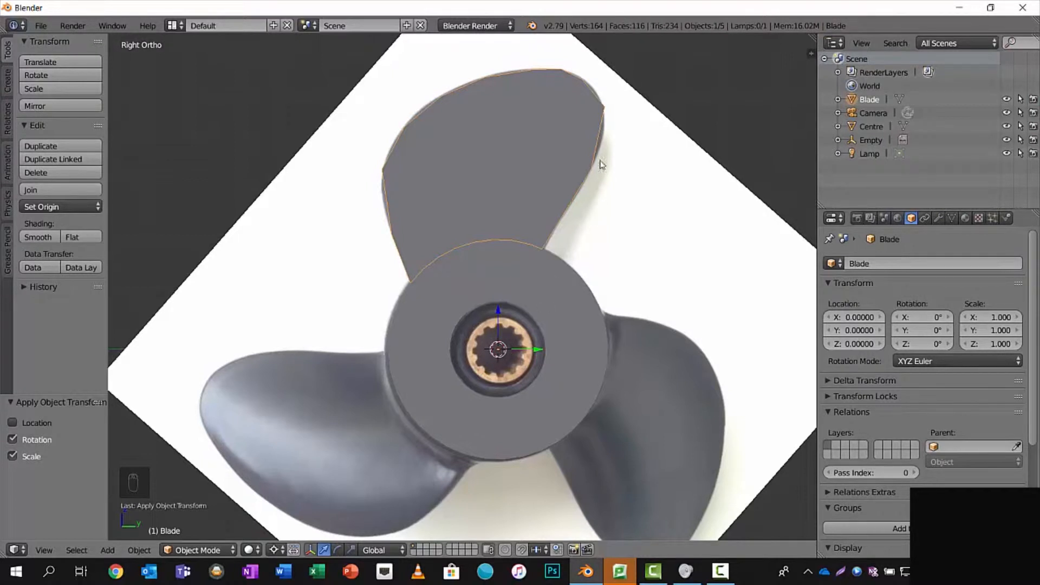
key(r)
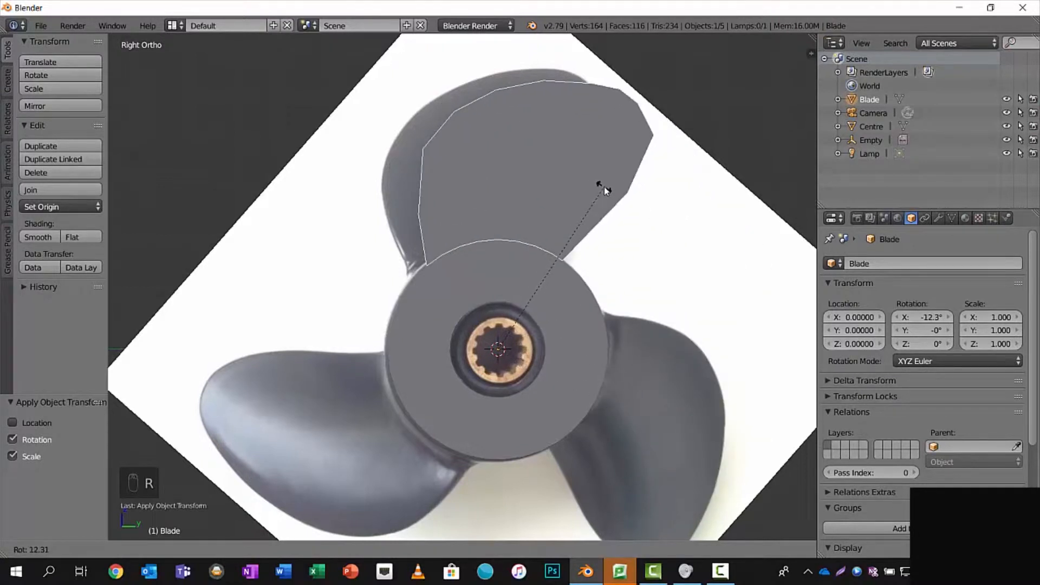
right_click(604, 187)
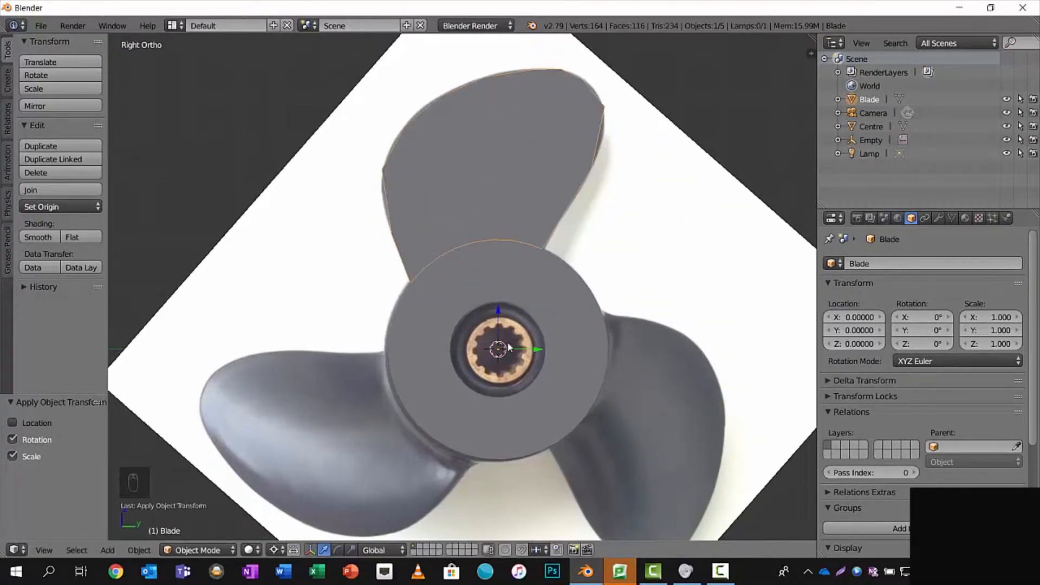
- Add a Plain Axes empty at the hub centre and rename it AAA
key(shift+a)
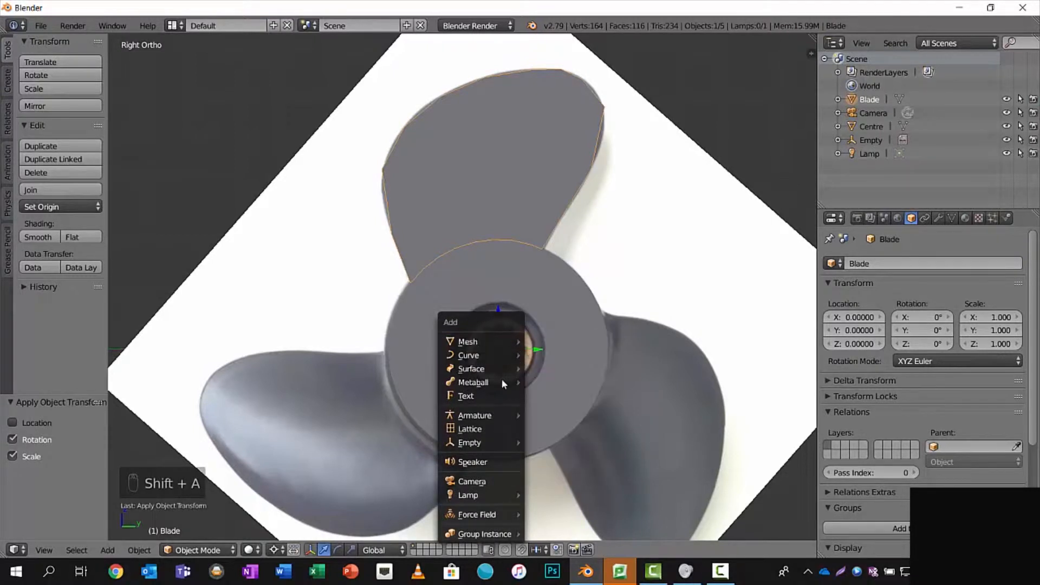
mouse_move(503, 443)
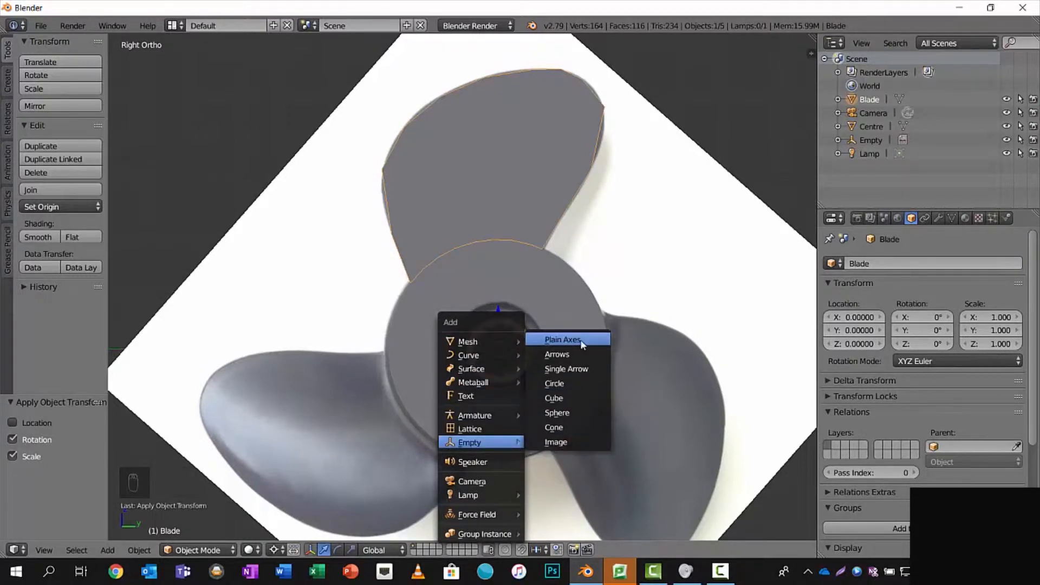
click(579, 342)
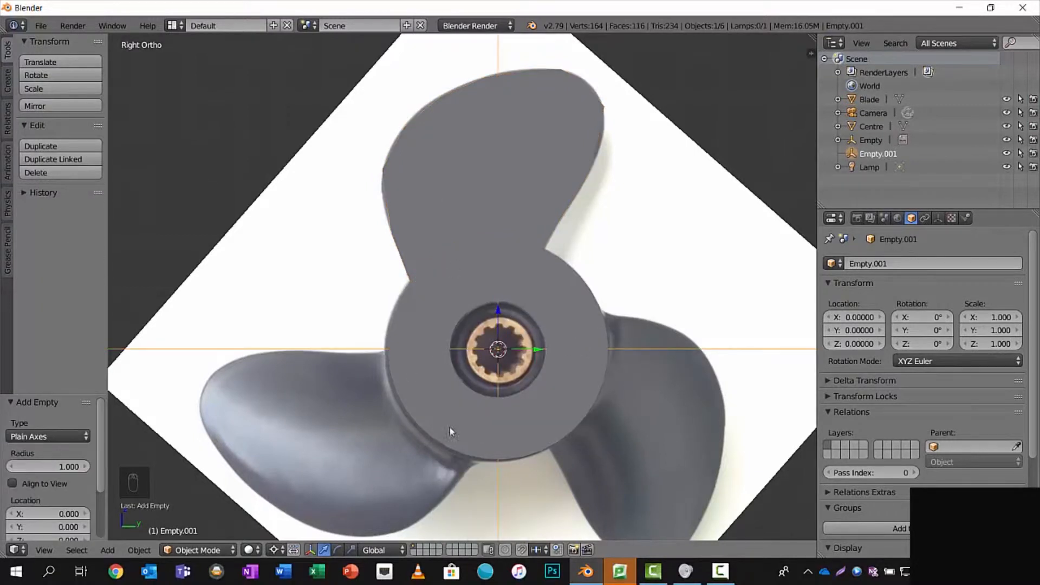
double_click(882, 154)
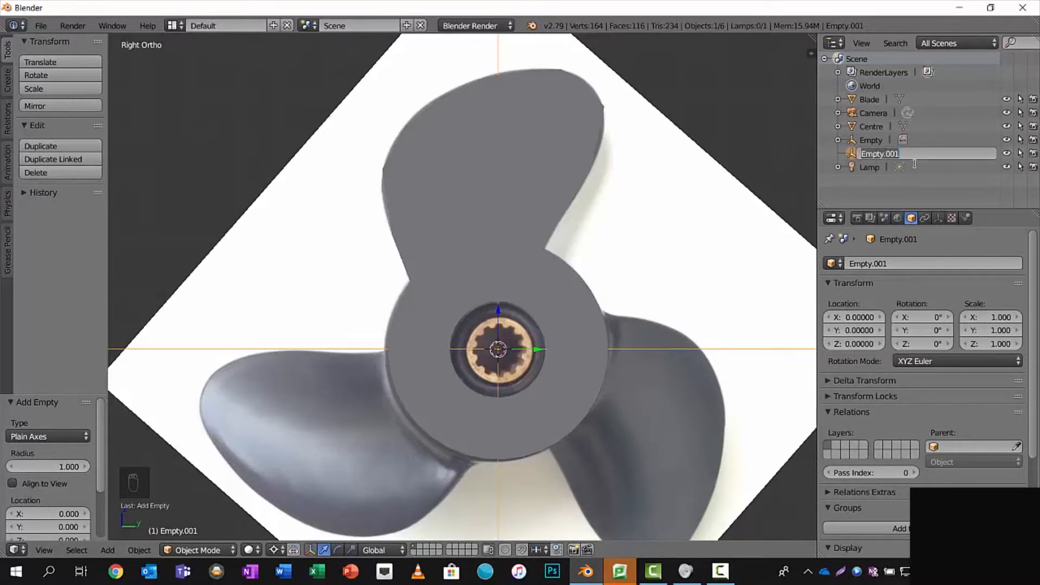
text(AAA)
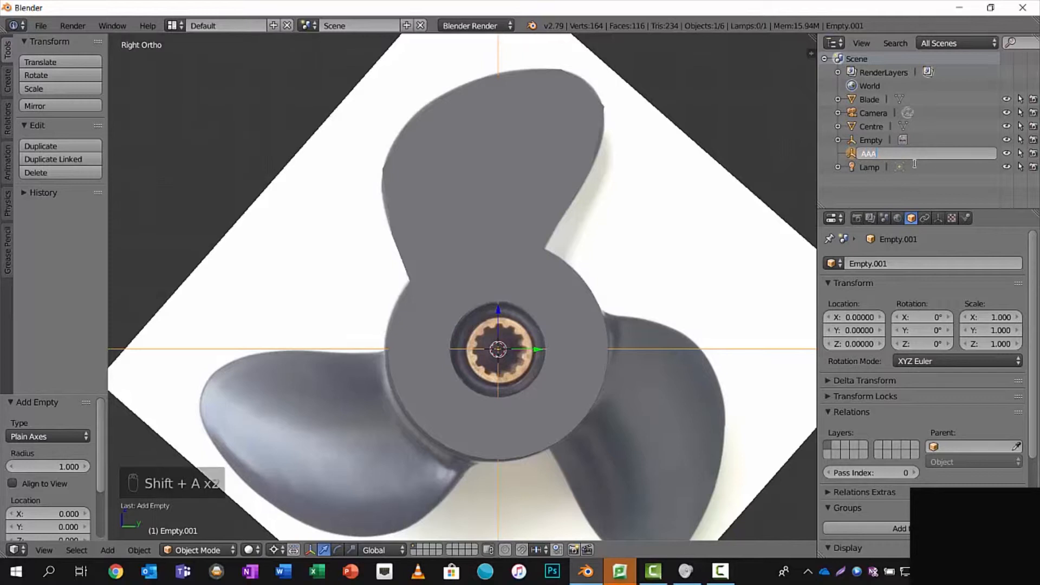
key(Return)
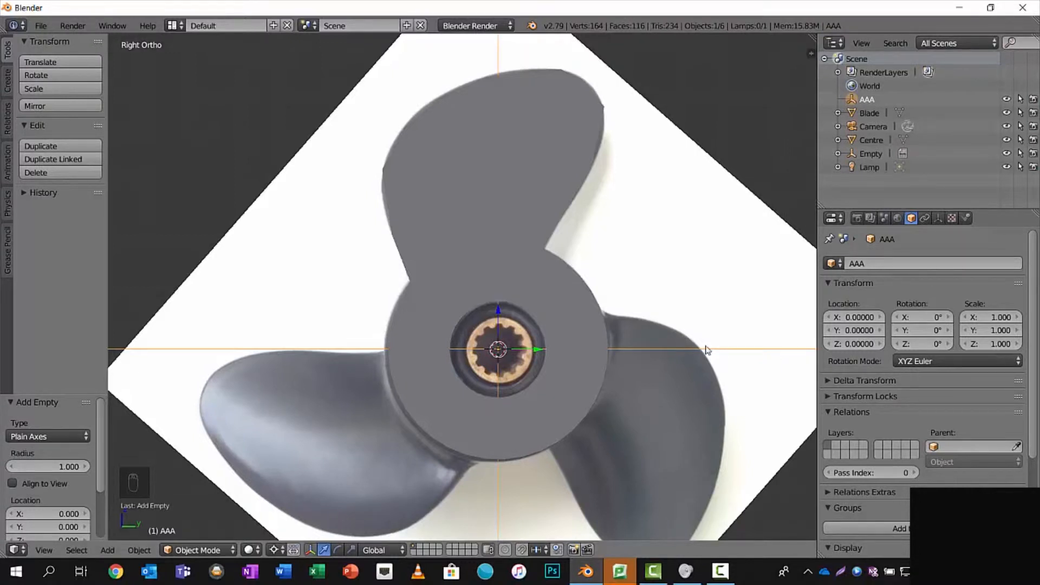
- Open the Blade's mesh in Edit Mode and select a single vertex at the right-hand corner of its outer edge
click(874, 112)
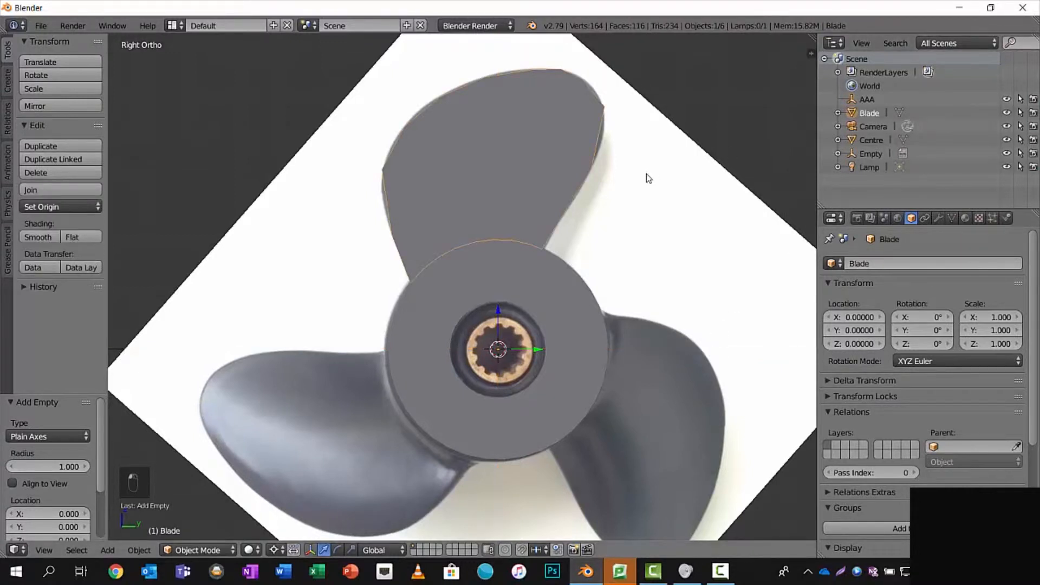
key(Tab)
middle_drag(609, 172, 339, 449)
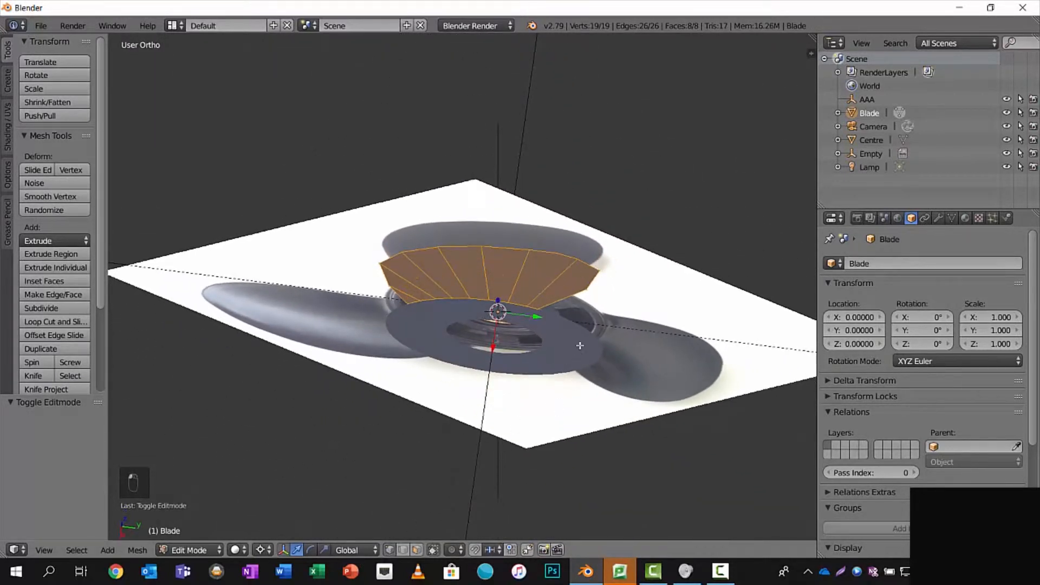
right_click(598, 269)
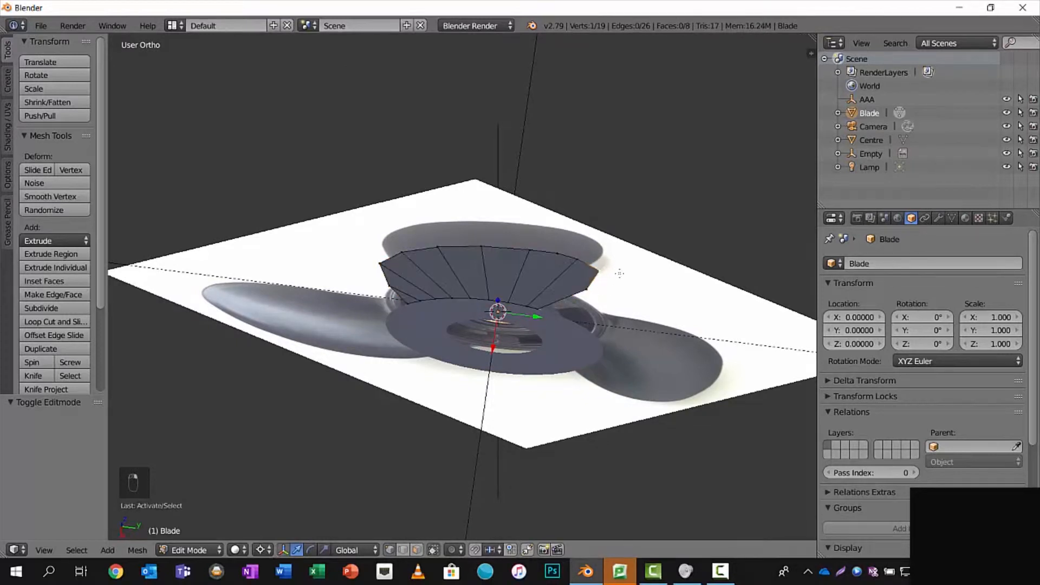
scroll(618, 273, up, 3)
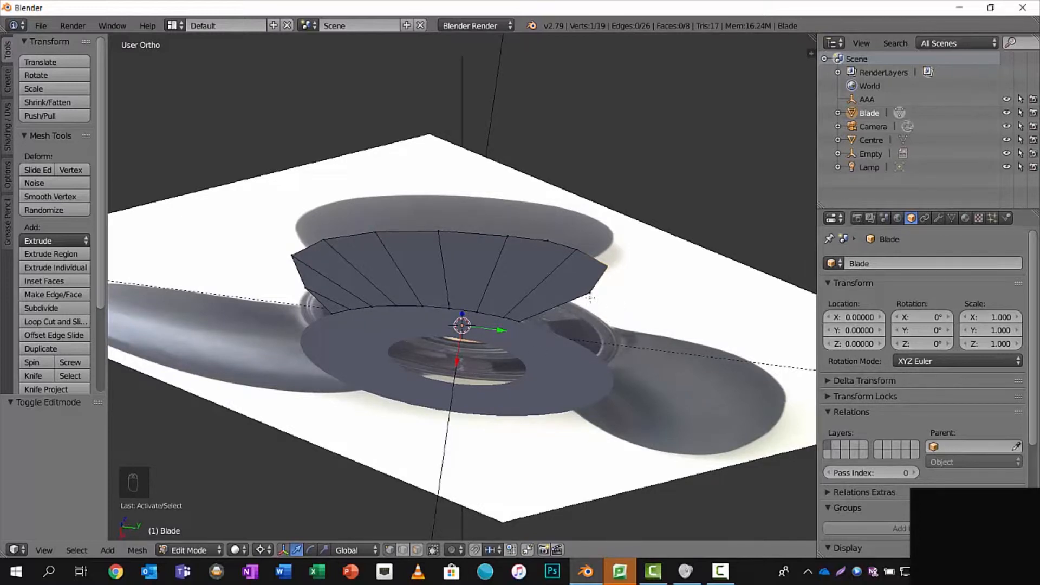
key(g)
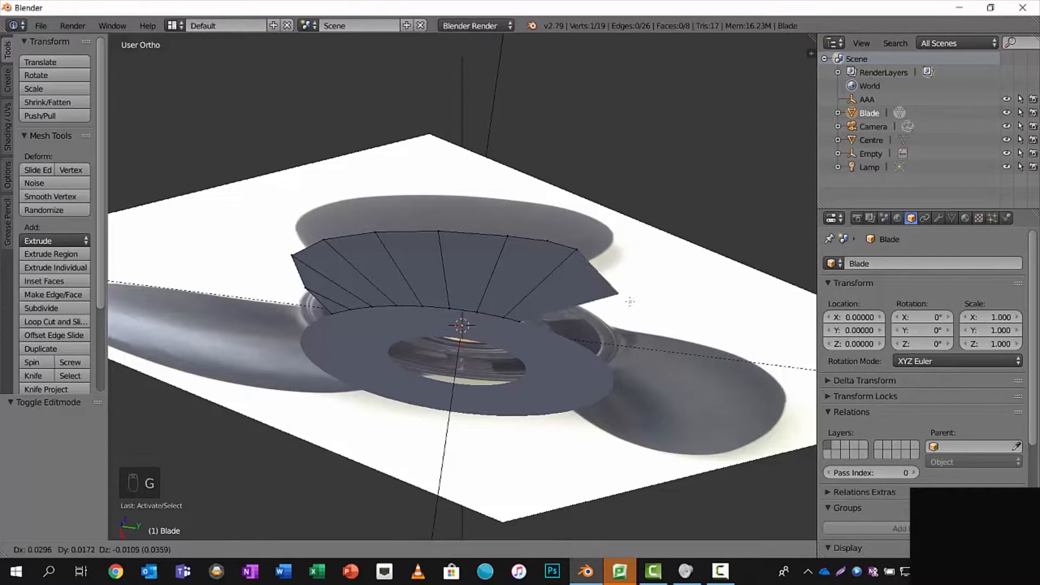
click(622, 289)
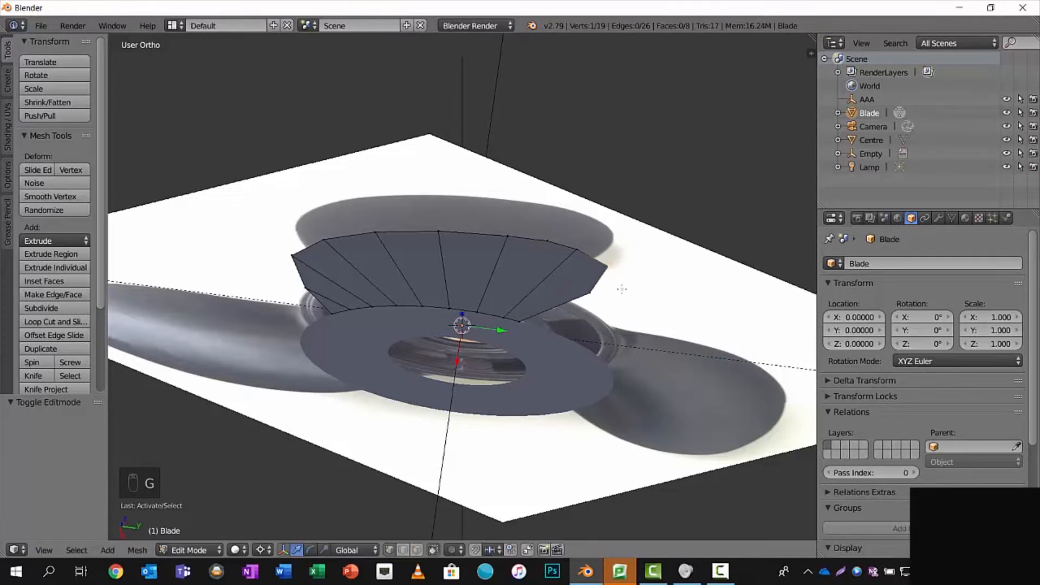
- Enable proportional editing and reduce its influence size to about 0.12
key(o)
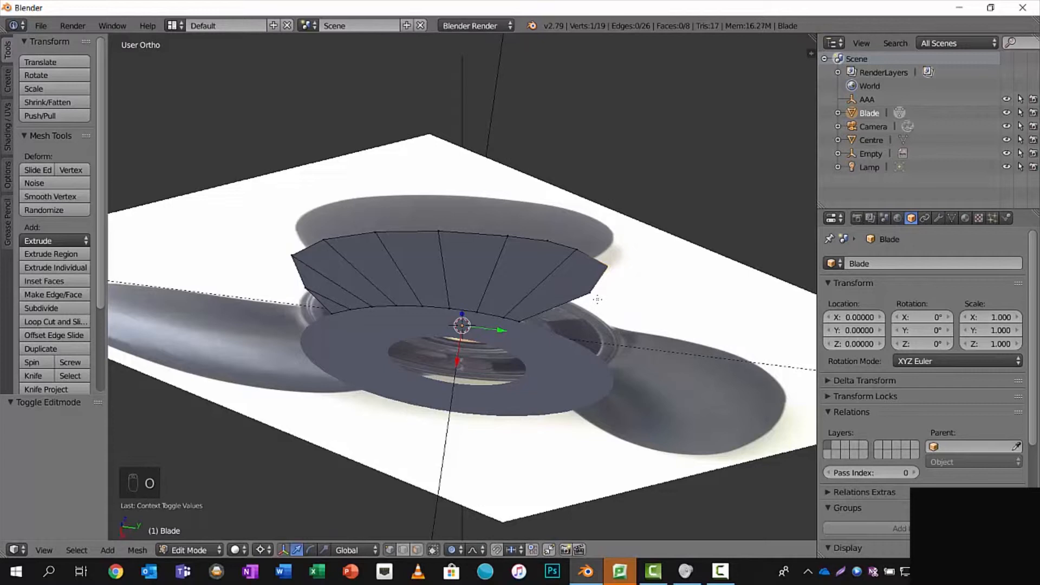
key(g)
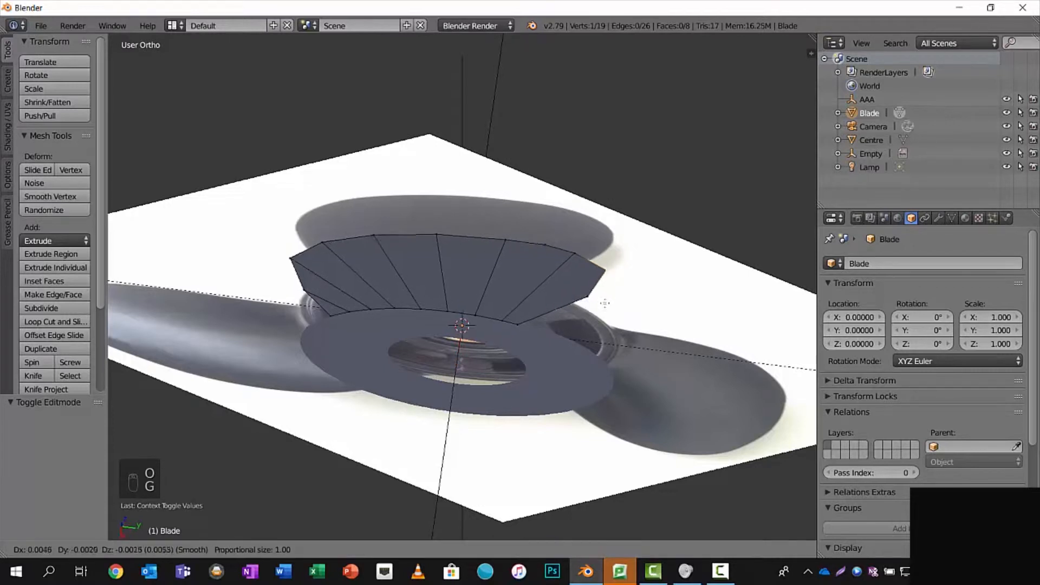
right_click(604, 298)
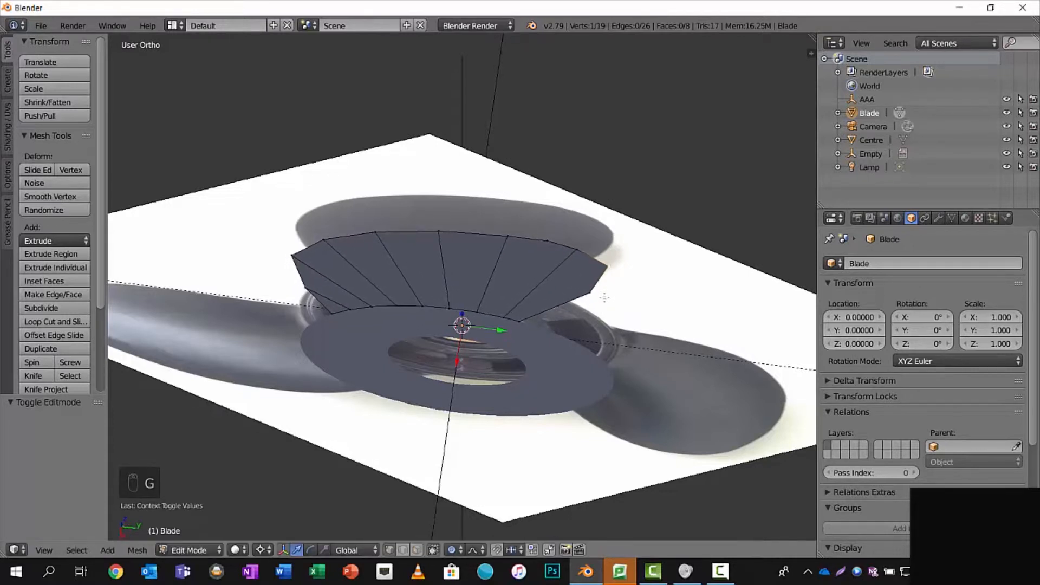
scroll(604, 298, up, 4)
scroll(604, 298, down, 7)
scroll(604, 298, down, 4)
middle_drag(602, 295, 605, 269)
key(g)
scroll(605, 267, up, 14)
scroll(605, 269, up, 5)
click(605, 268)
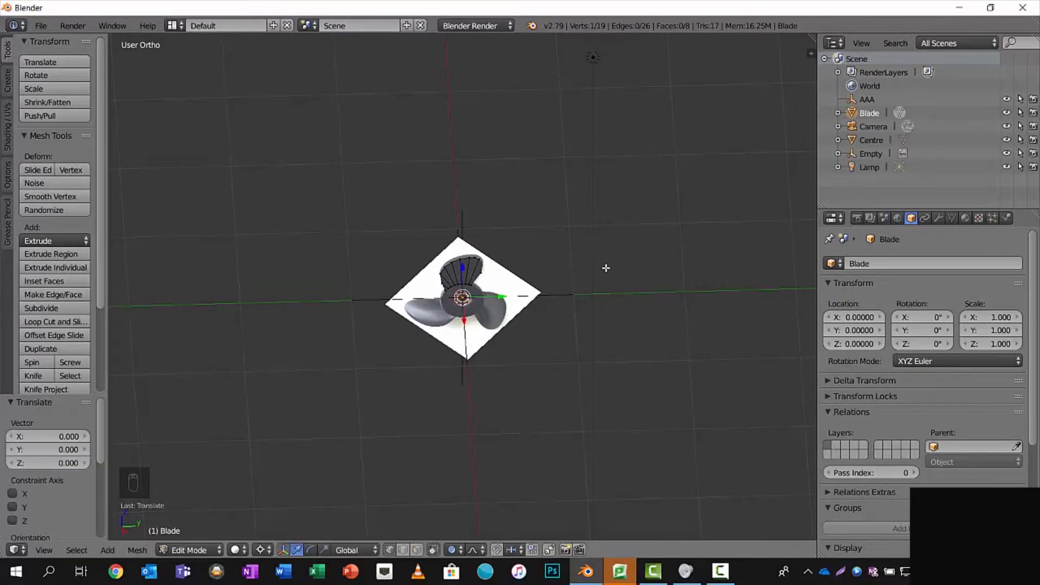
- Move the vertex at the blade's right-hand outer corner about 0.083 along X, with a proportional size of 0.24
scroll(606, 268, down, 4)
scroll(605, 267, up, 12)
middle_drag(586, 320, 533, 281)
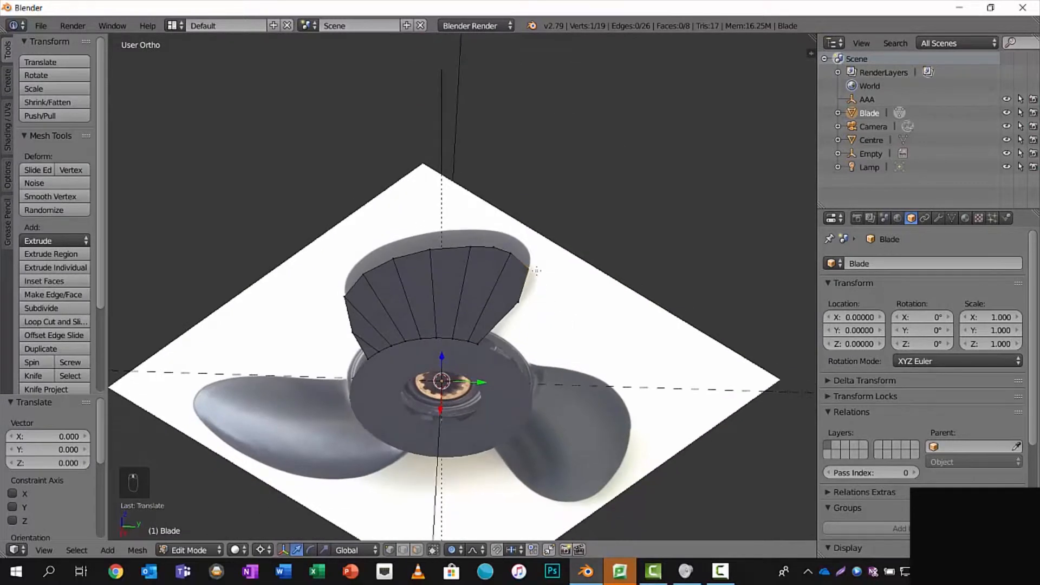
key(a)
key(a)
key(a)
key(a)
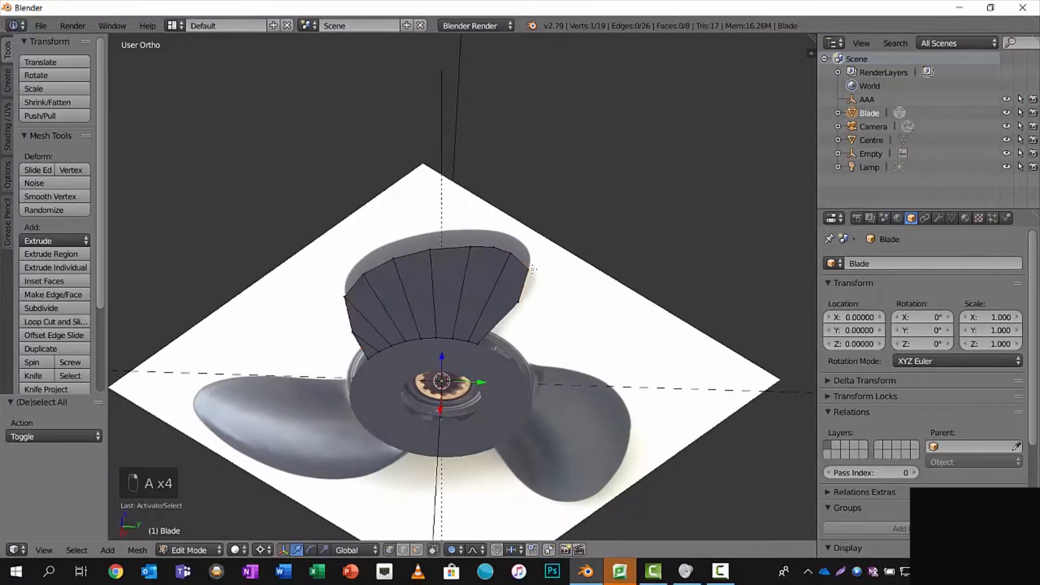
middle_drag(559, 266, 558, 288)
key(g)
key(x)
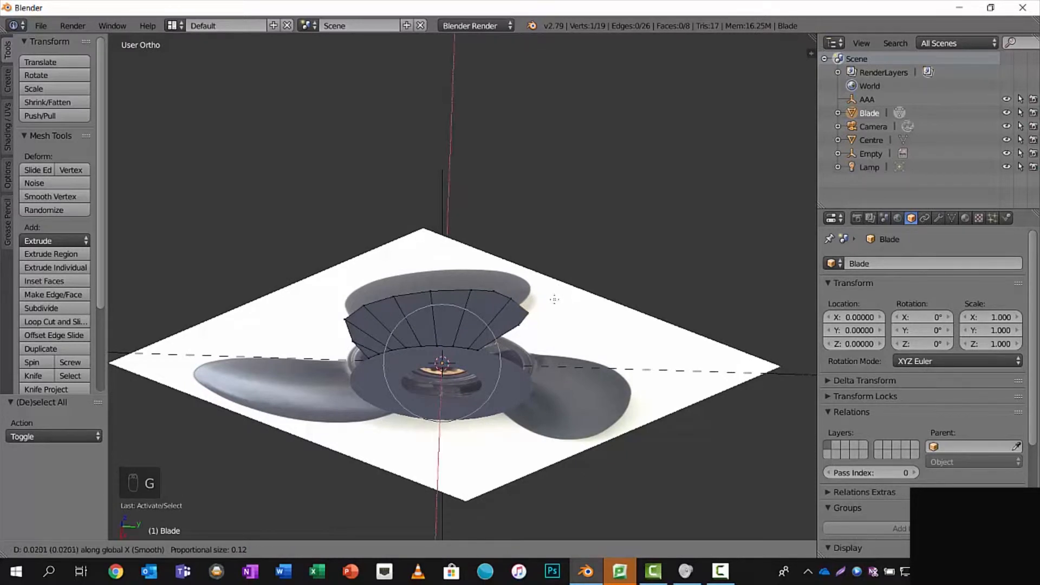
scroll(555, 320, down, 5)
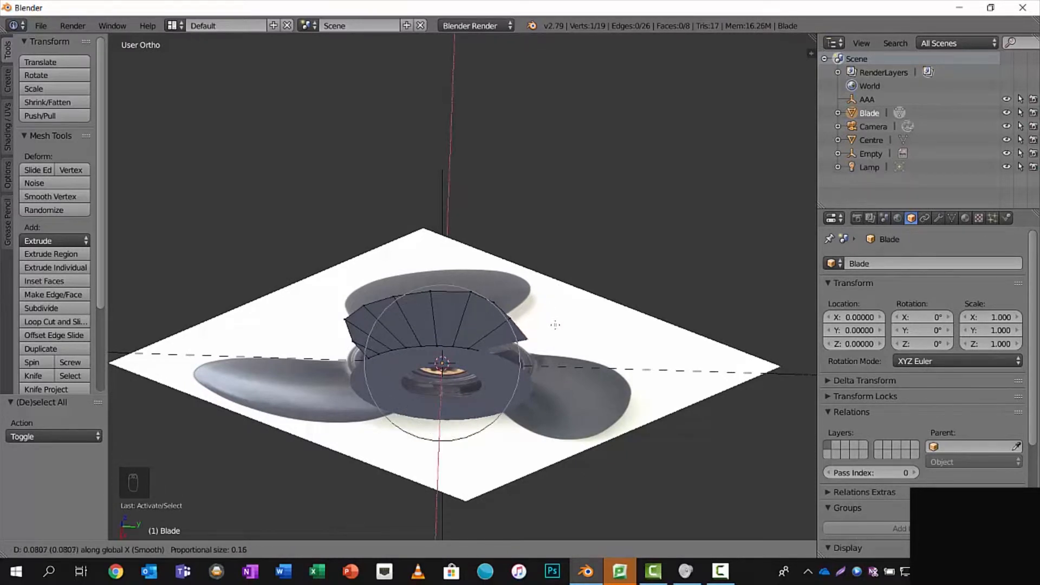
scroll(555, 325, down, 2)
scroll(555, 325, up, 4)
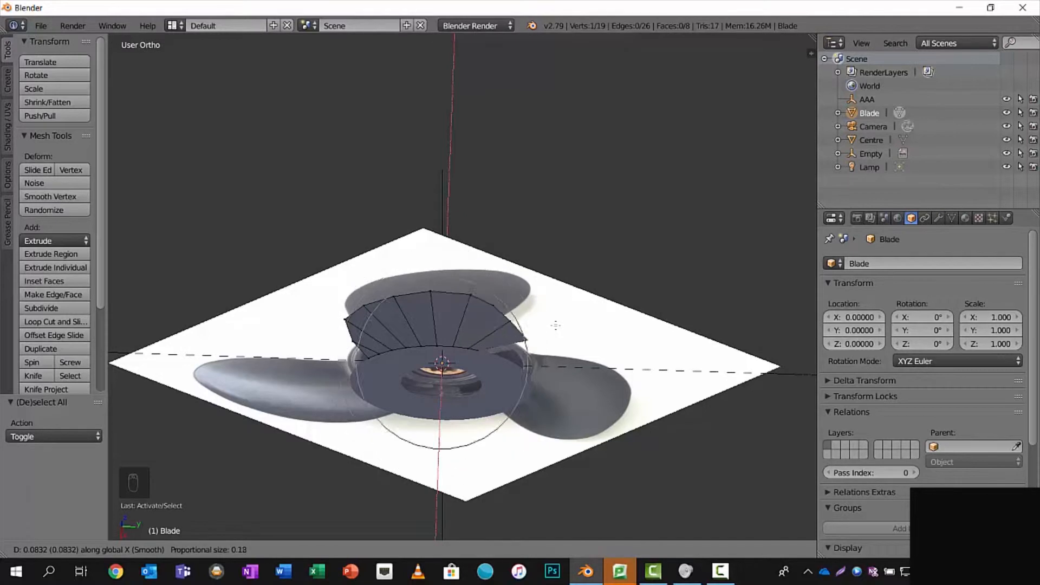
scroll(556, 325, down, 4)
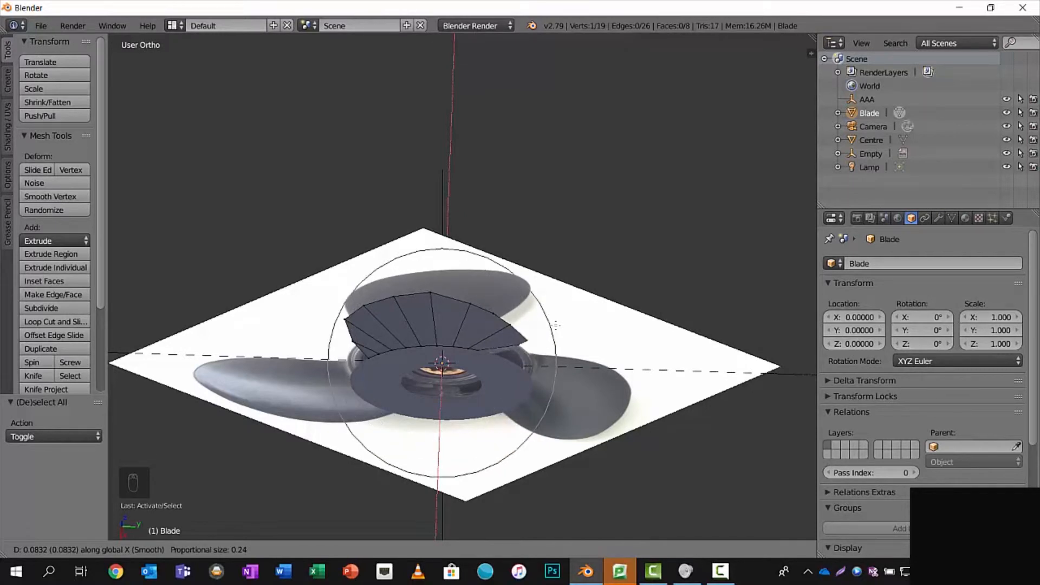
click(555, 325)
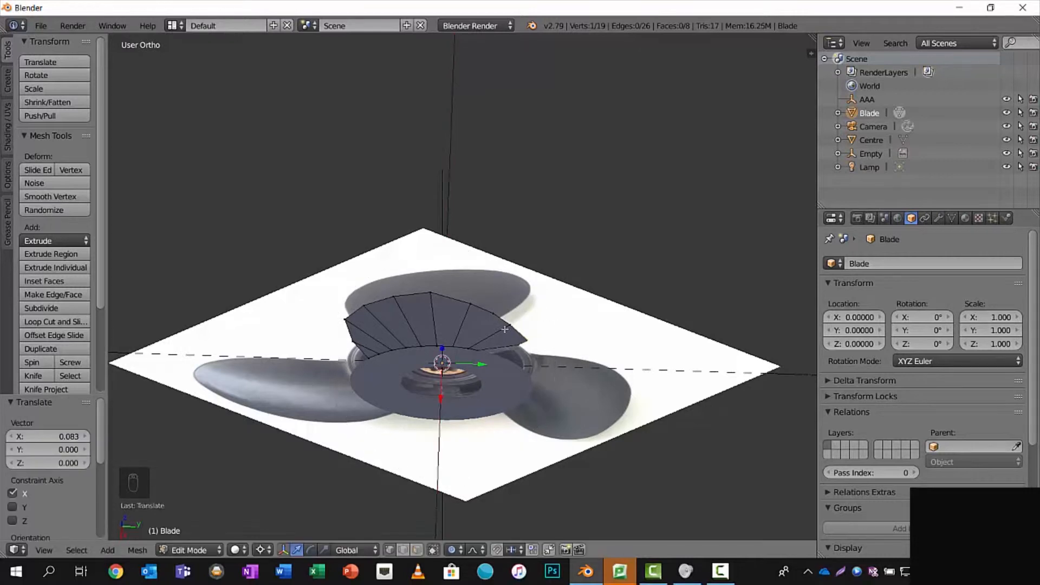
- Move the vertex at the blade's left-hand outer corner about -0.057 along X, with a proportional size of about 0.20
right_click(351, 320)
key(g)
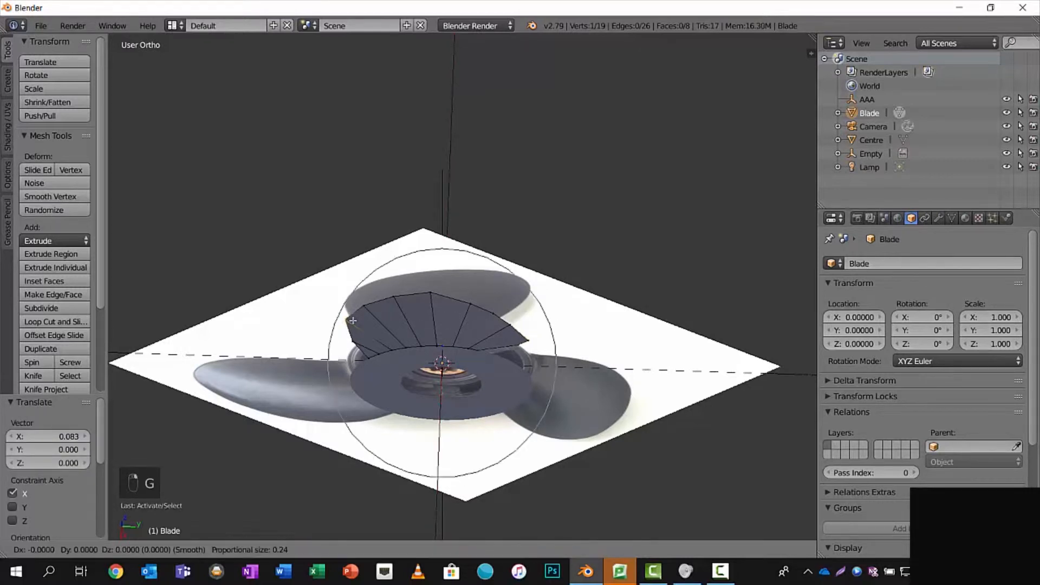
key(x)
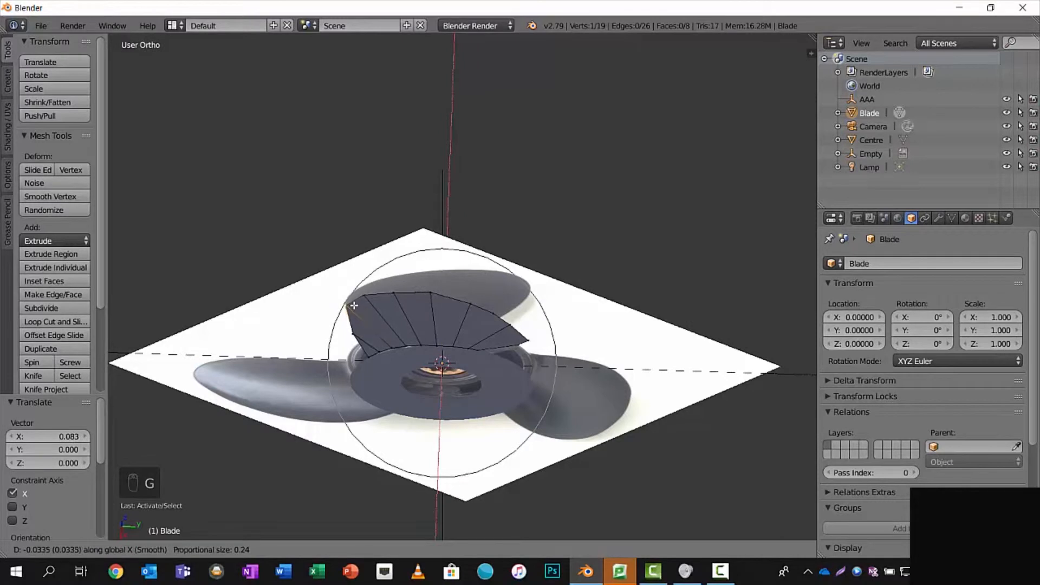
scroll(355, 297, up, 4)
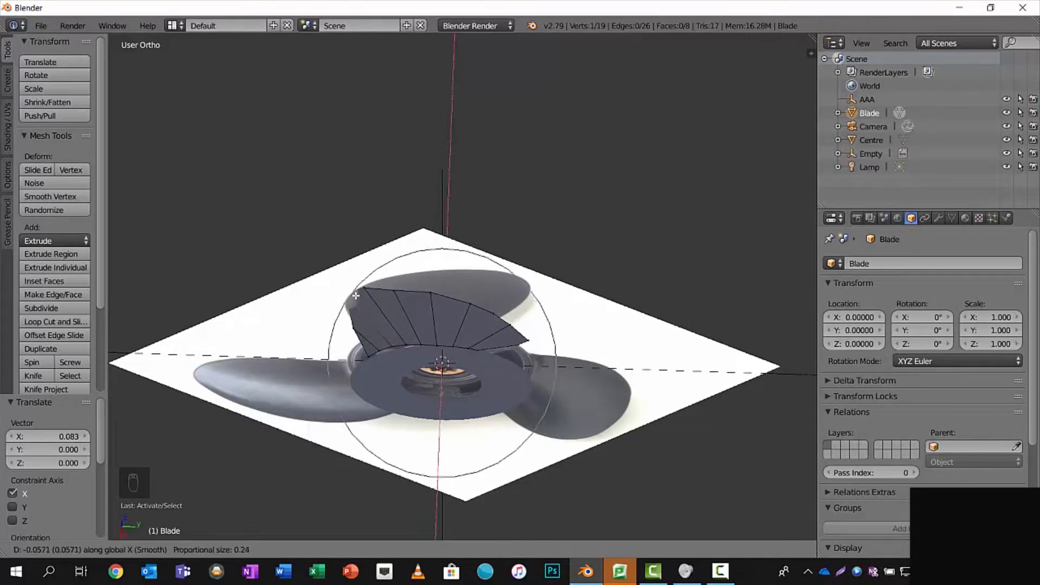
scroll(355, 295, down, 3)
scroll(355, 295, up, 1)
click(355, 295)
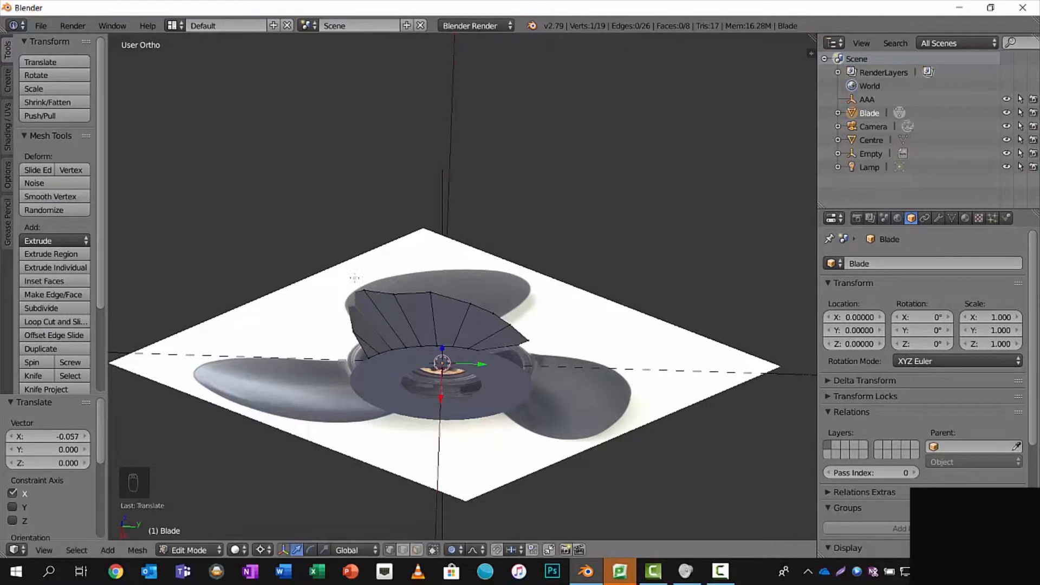
- Move a vertex on the left part of the blade's outer edge about -0.022 along X to smooth the twist
right_click(397, 298)
middle_drag(397, 299, 401, 325)
key(g)
key(x)
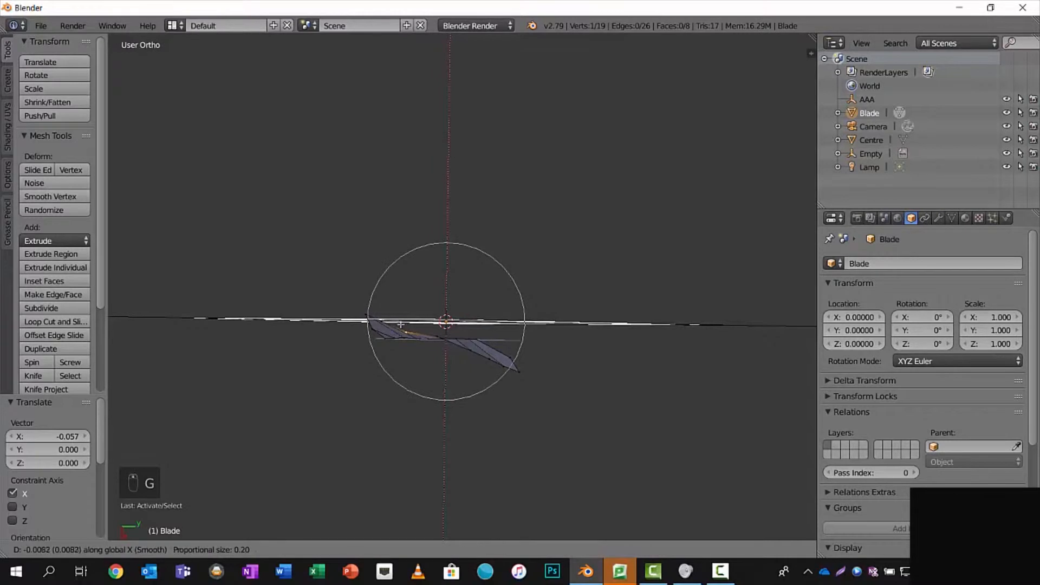
click(400, 321)
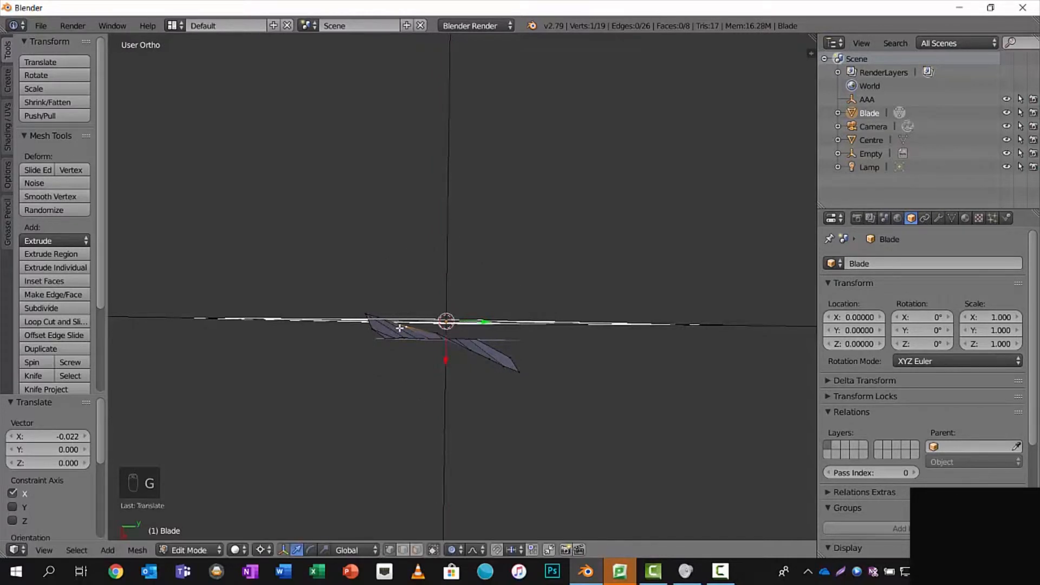
- Move the vertex near the middle of the blade's outer edge about 0.007 along X, with the proportional size reduced to 0.05
scroll(400, 325, up, 5)
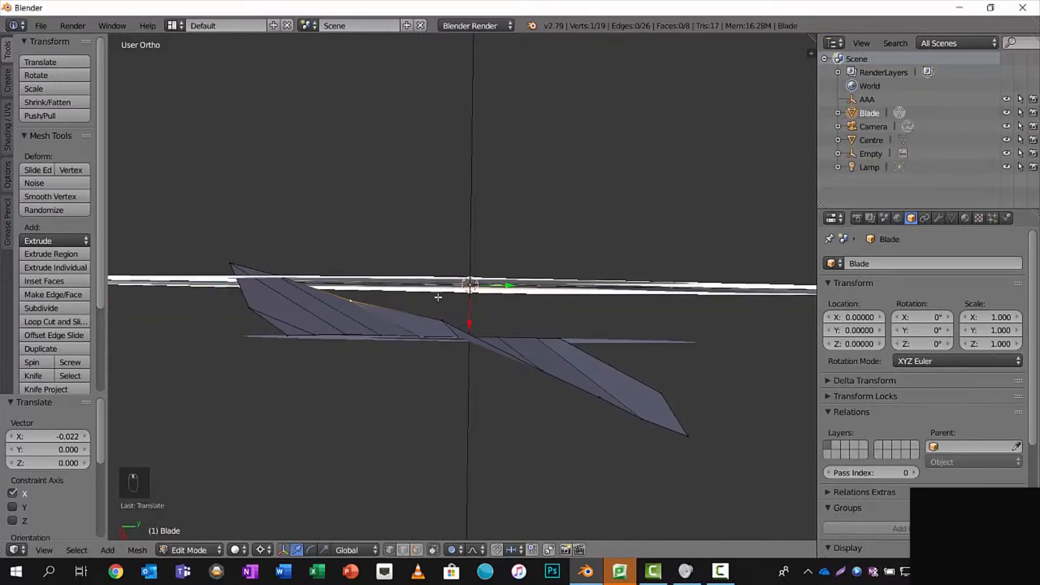
click(442, 318)
key(g)
key(x)
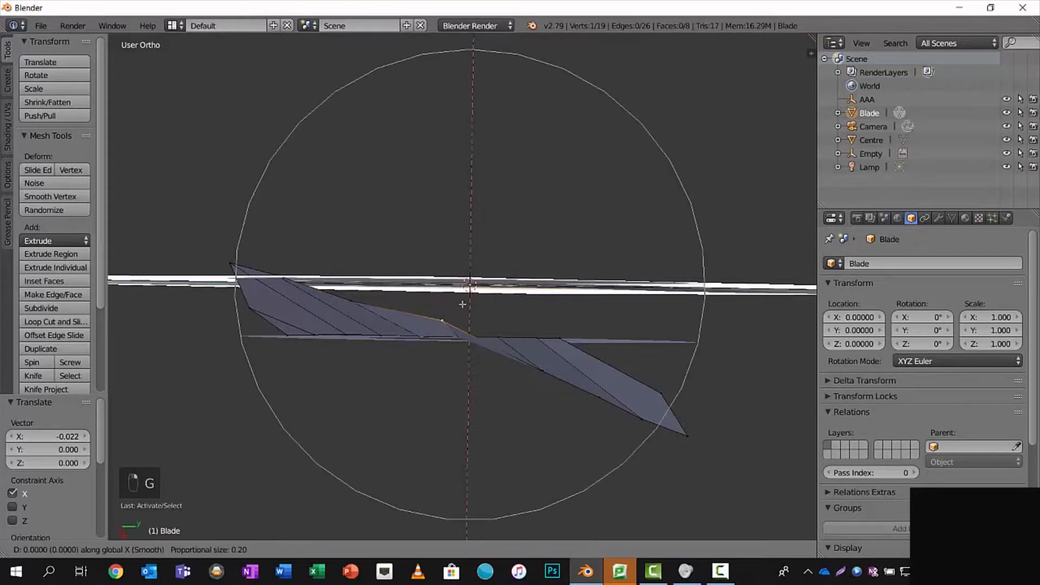
scroll(462, 304, up, 11)
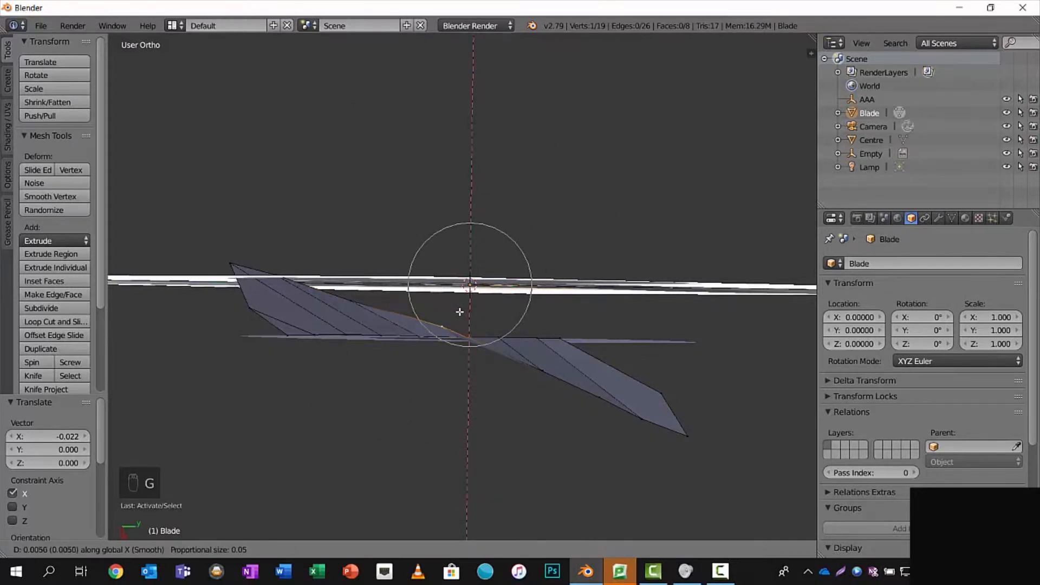
click(464, 314)
middle_drag(476, 328, 495, 216)
- Add a Subdivision Surface modifier to the Blade
click(937, 218)
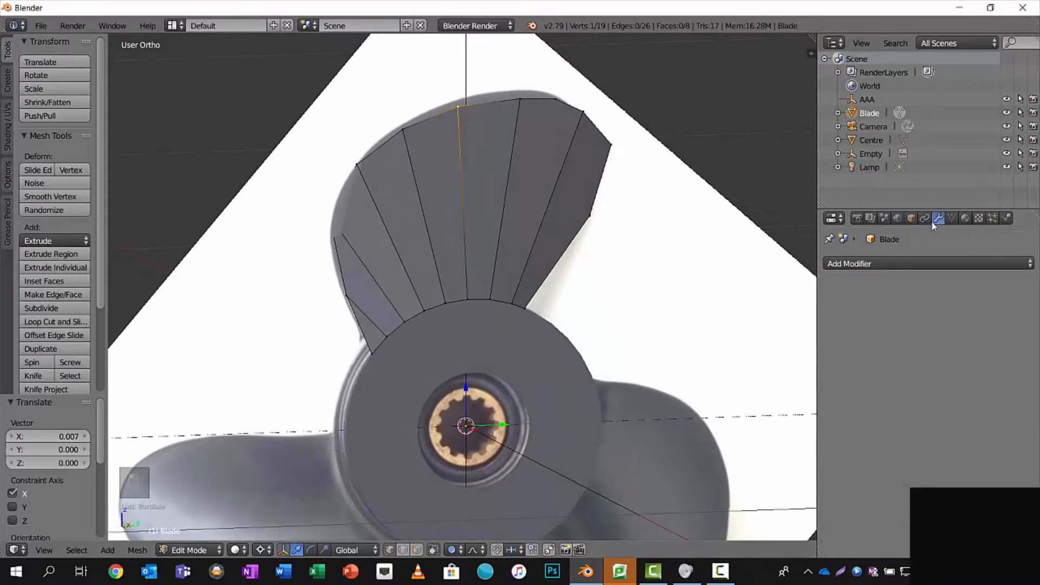
click(909, 266)
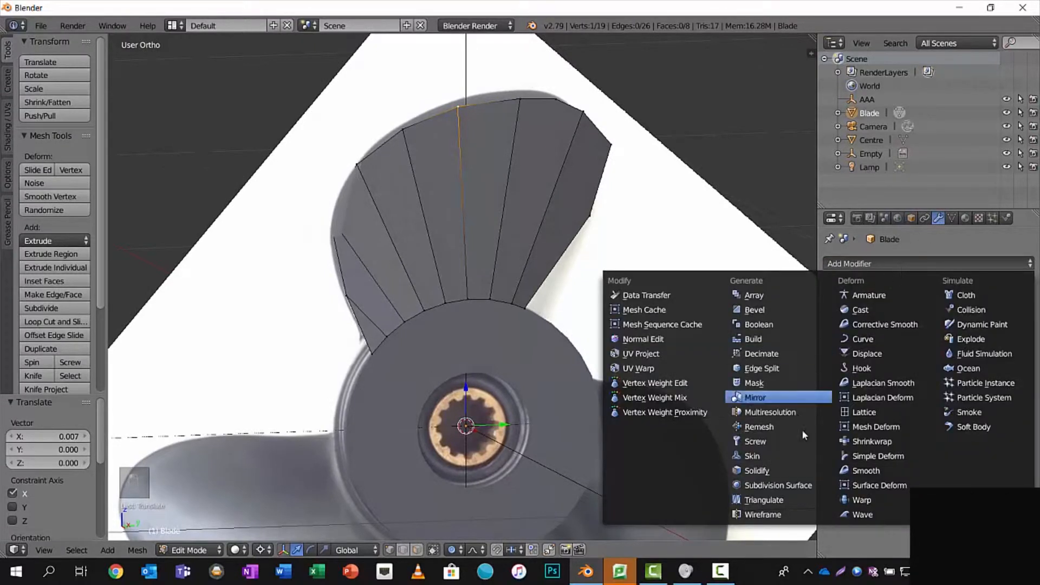
click(797, 484)
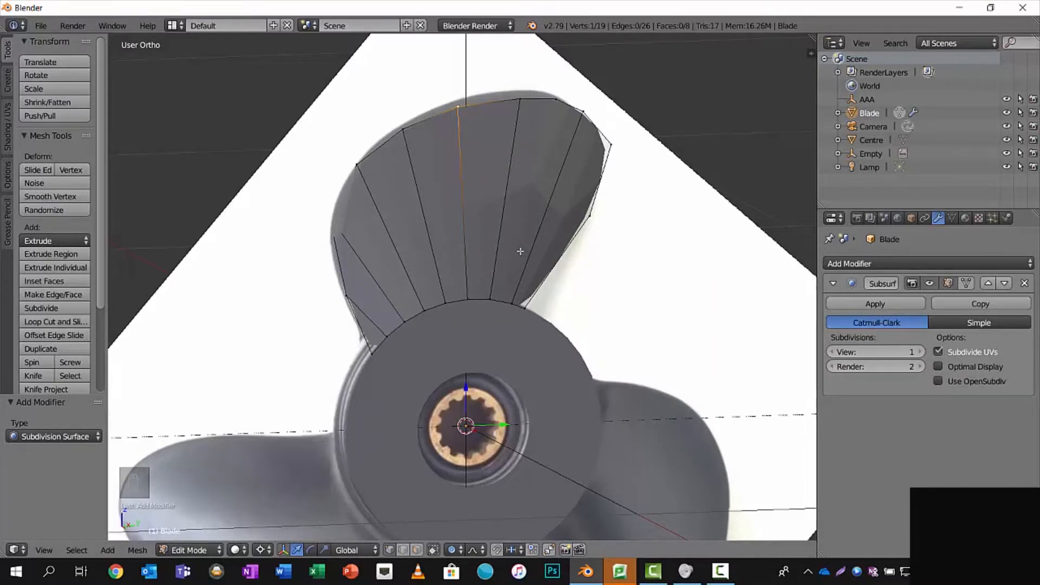
- Add a loop cut across the blade and slide it close to the hub, with Even and Flipped on and Clamp off
key(ctrl+r)
click(479, 225)
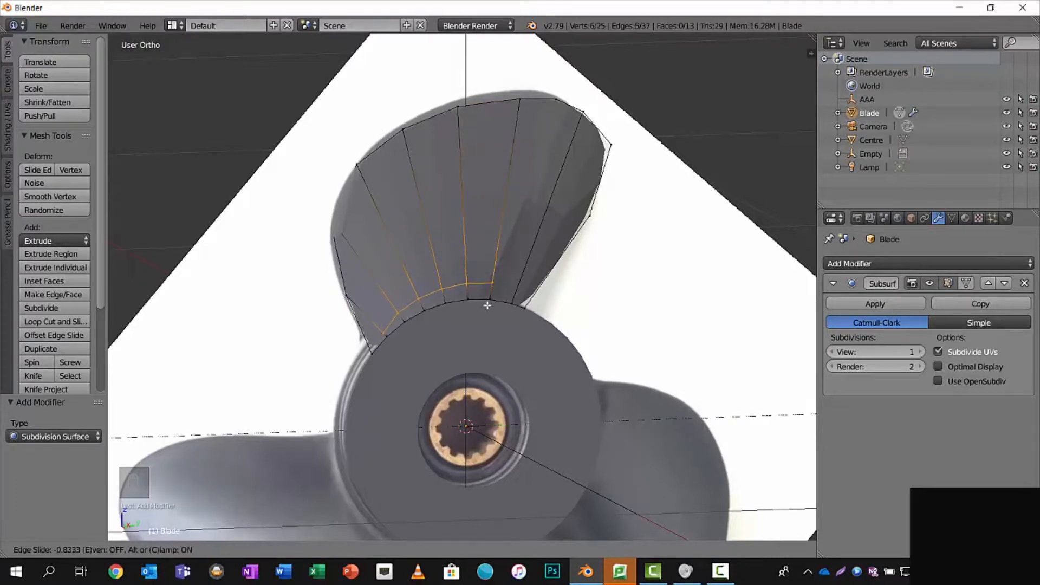
key(c)
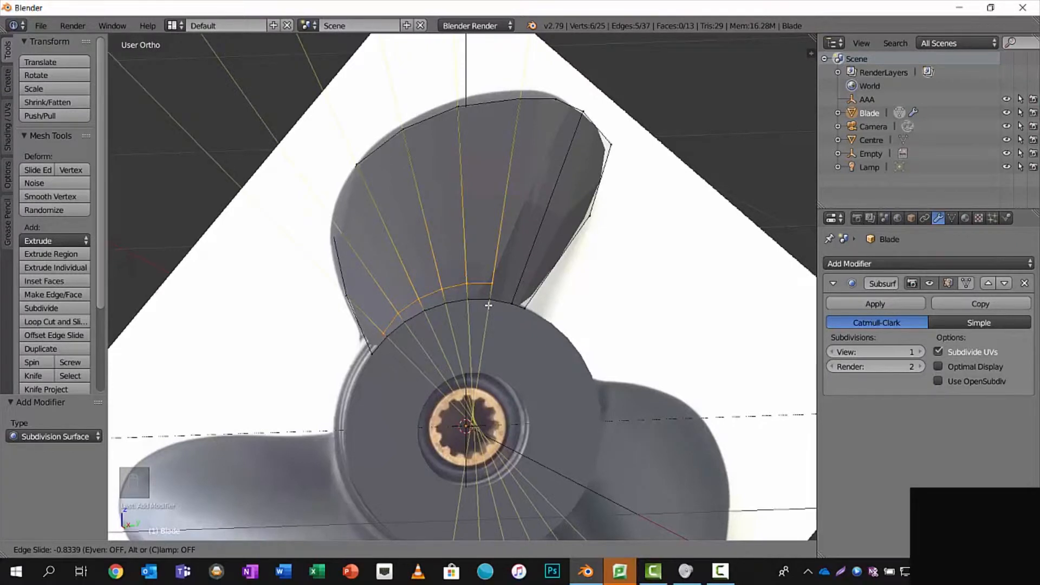
key(e)
key(f)
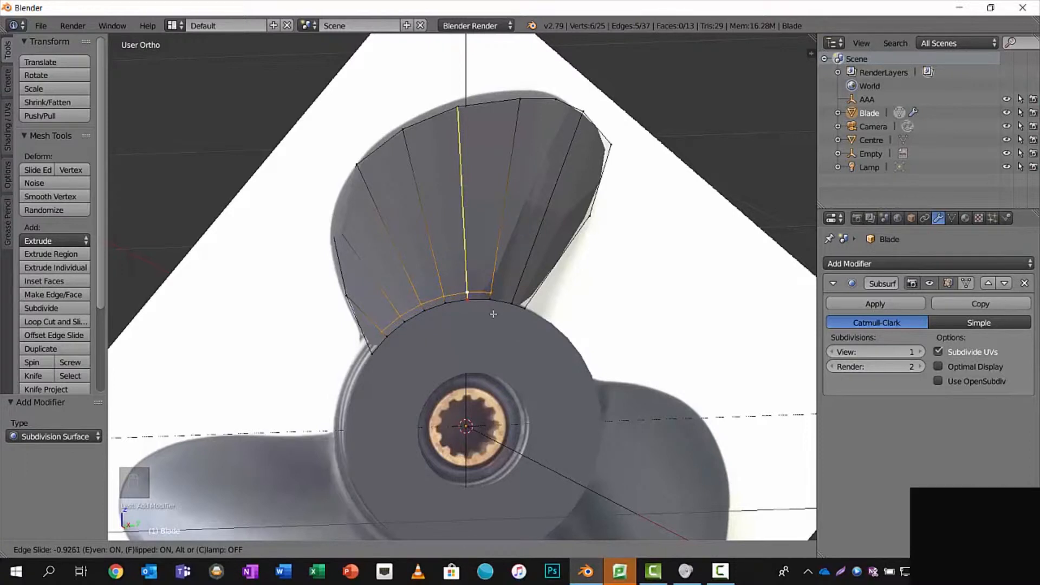
click(492, 313)
- Knife-cut from the end of the new loop across the remaining faces to the blade's right edge, just above the hub
scroll(494, 271, up, 4)
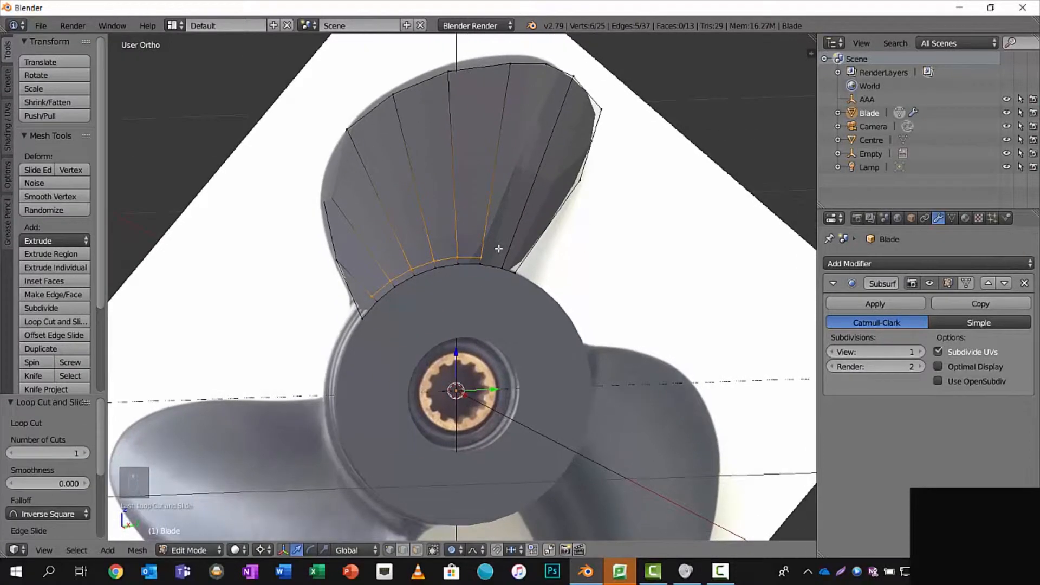
middle_drag(503, 222, 500, 218)
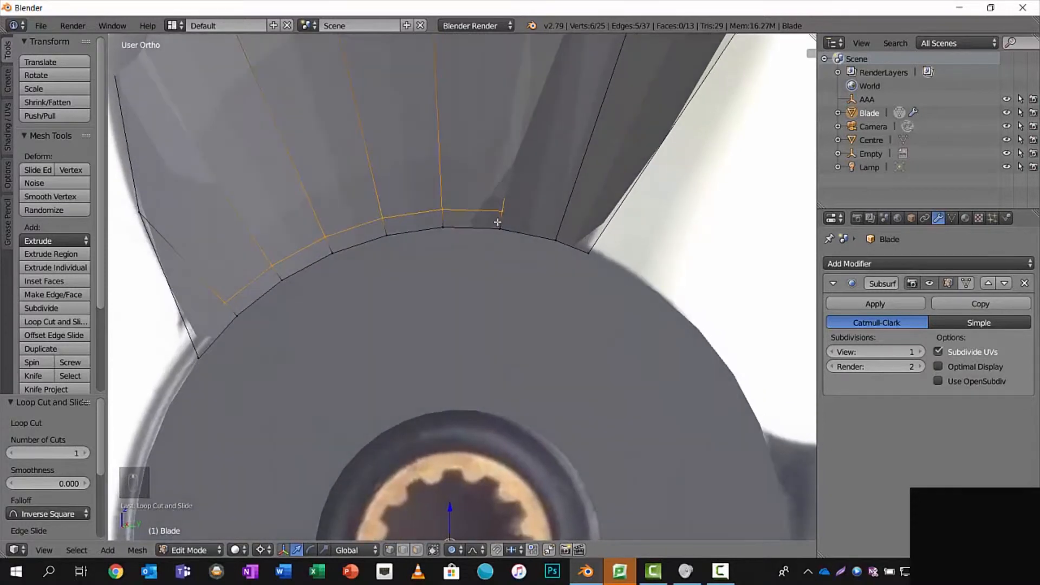
key(k)
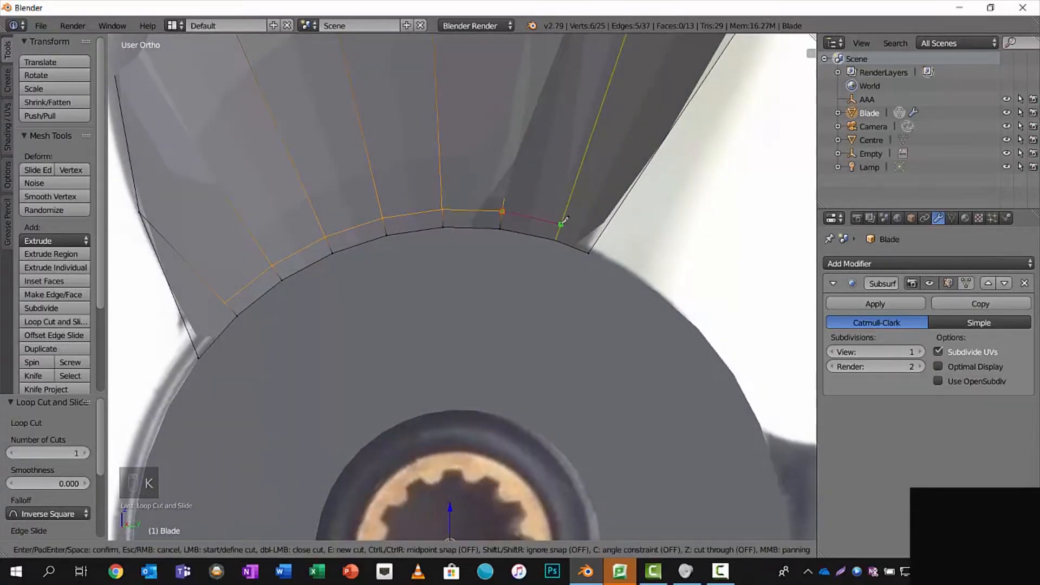
click(562, 223)
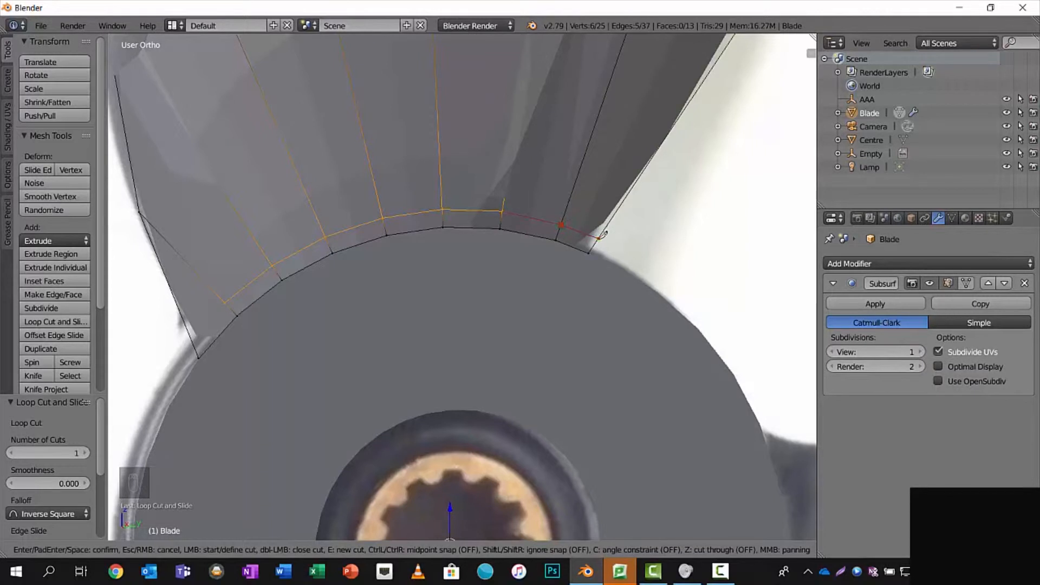
key(Return)
- Knife-cut from the loop's other end to the blade's left edge, just above the hub
shift+middle_drag(422, 286, 578, 257)
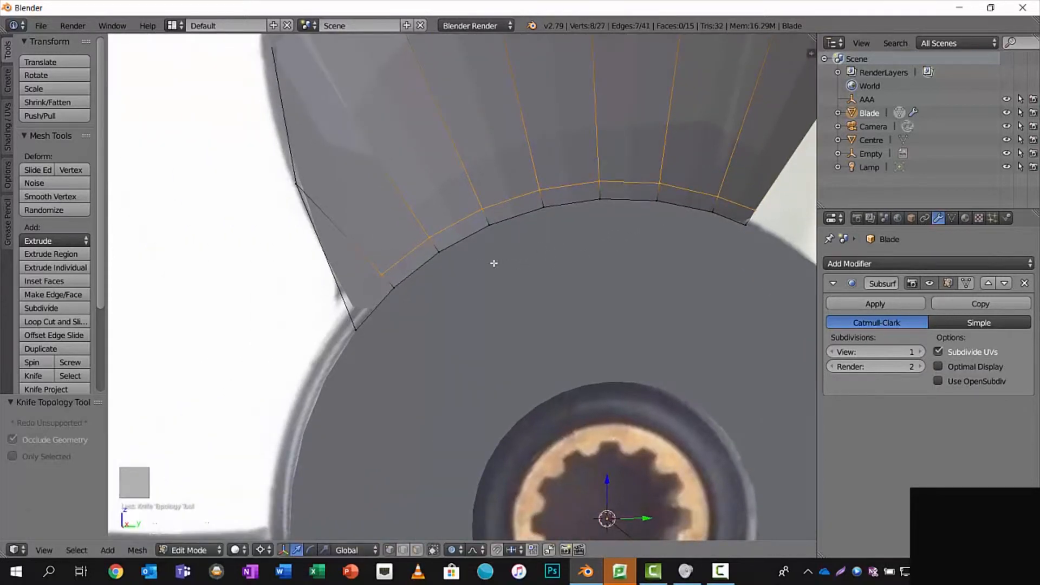
key(k)
click(382, 275)
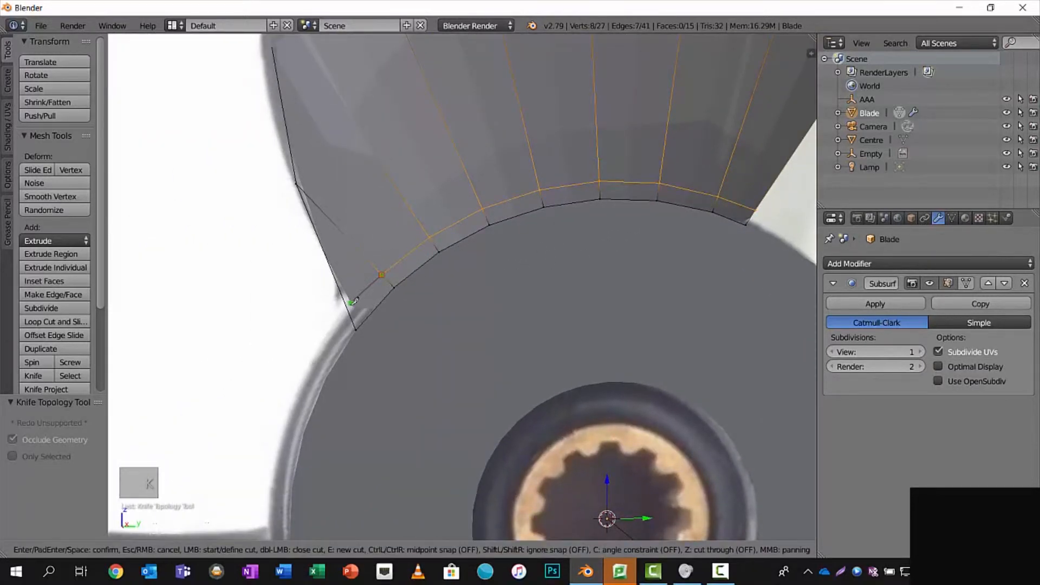
click(351, 312)
key(Return)
click(368, 311)
shift+click(401, 285)
shift+click(490, 225)
shift+click(544, 207)
shift+click(600, 200)
shift+click(657, 201)
shift+click(712, 211)
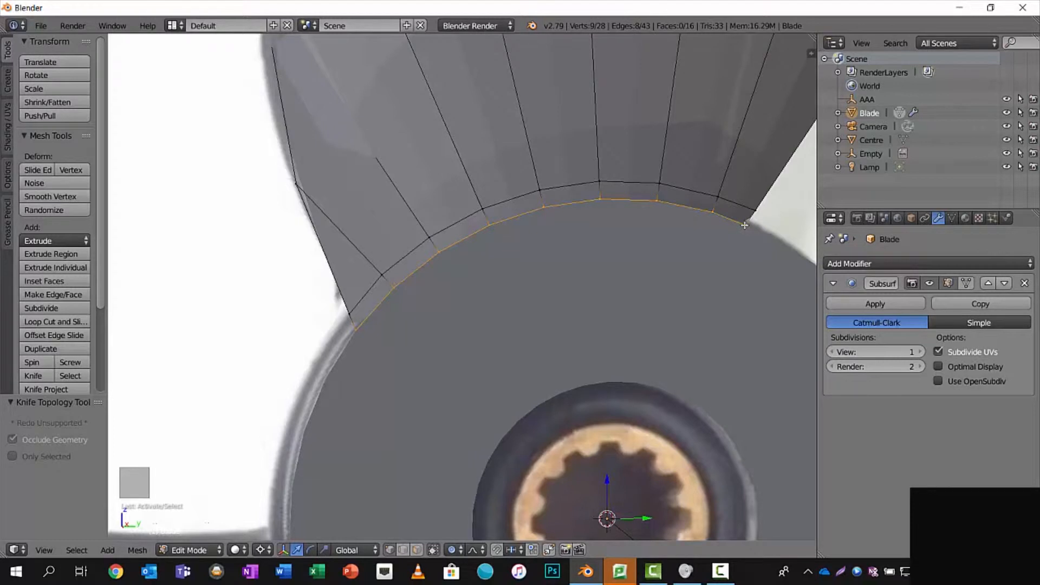
key(a)
key(a)
key(a)
- Extrude the blade's edge loop along the hub and scale it to 0.911 with proportional editing off
alt+right_click(679, 204)
key(e)
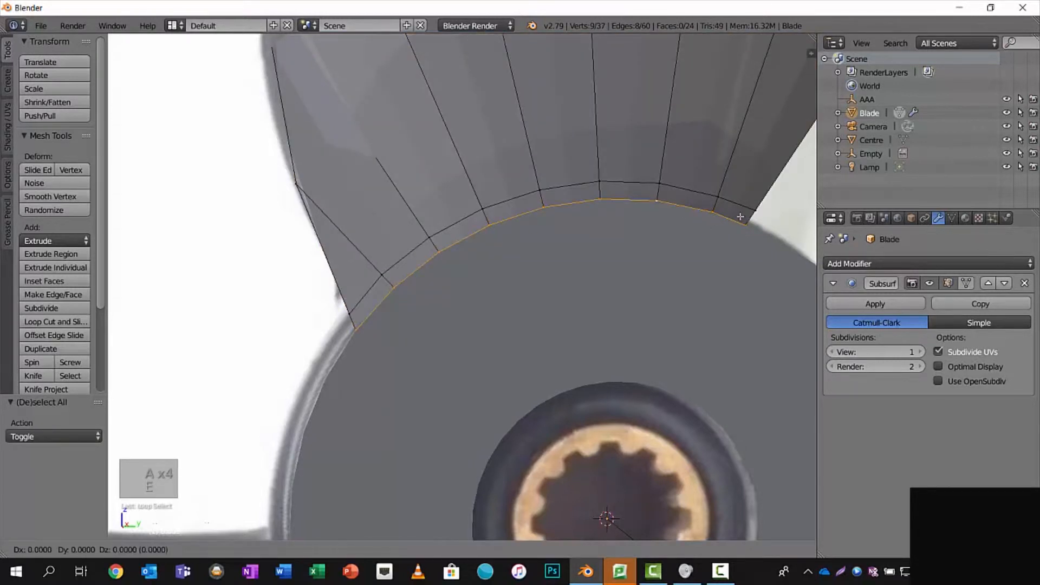
right_click(733, 233)
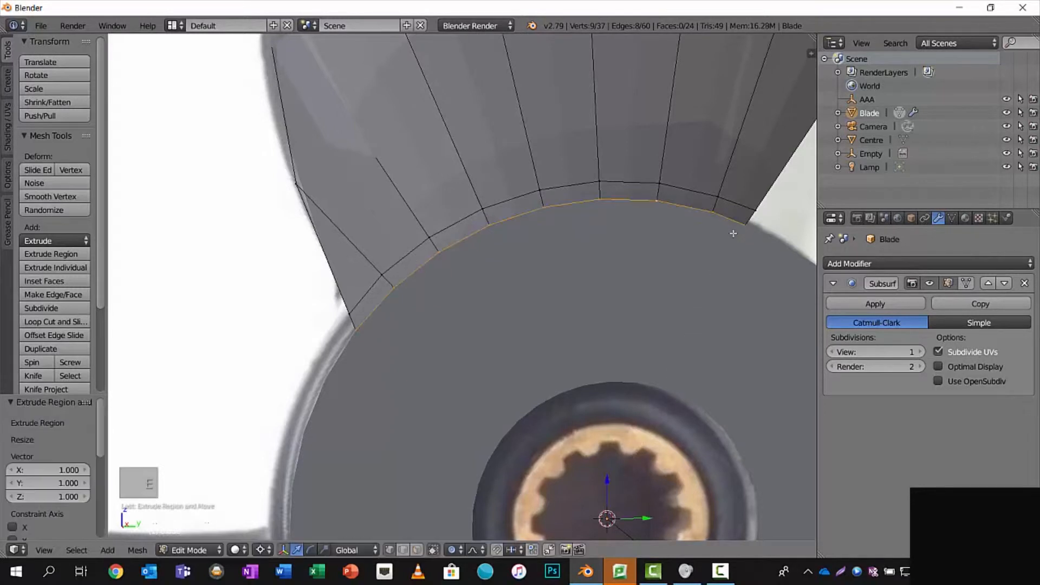
key(g)
right_click(752, 213)
key(o)
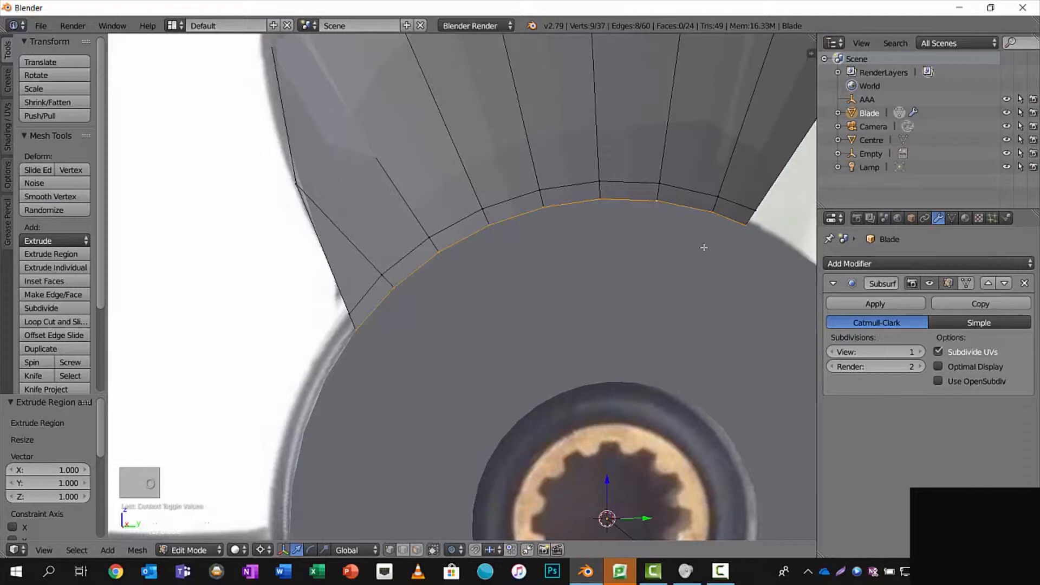
key(s)
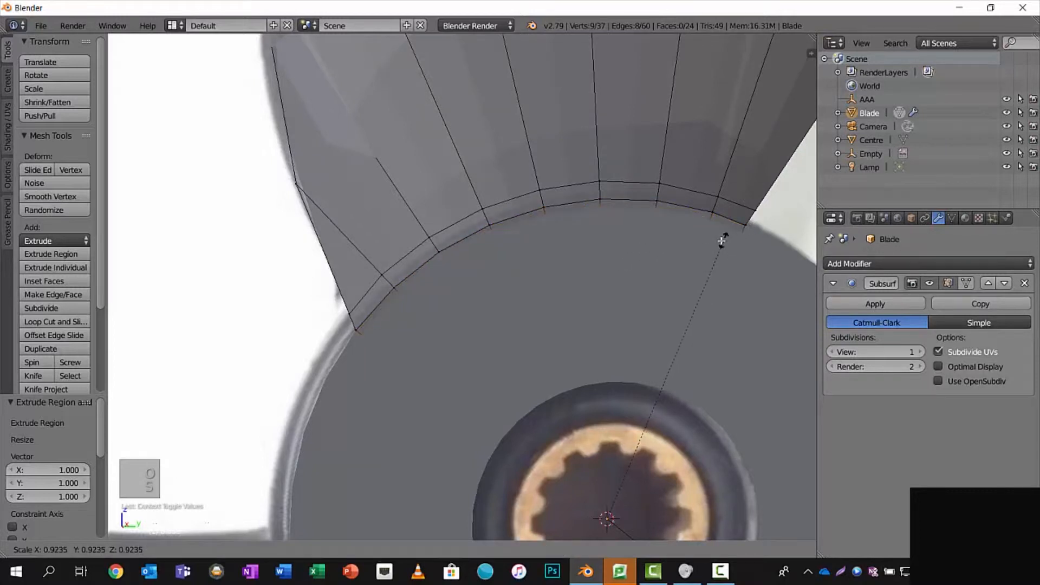
click(719, 240)
- Hide the Centre object and scale the extruded hub-side edge by a further 0.903
middle_drag(692, 263, 785, 247)
scroll(811, 237, down, 1)
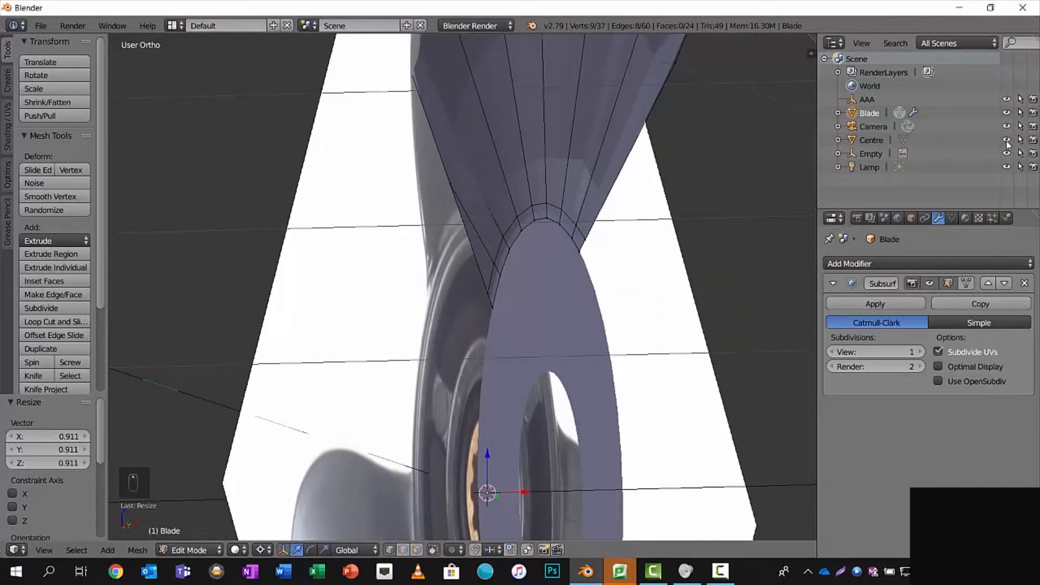
click(1006, 139)
middle_drag(699, 239, 720, 235)
scroll(718, 236, down, 1)
key(s)
click(679, 248)
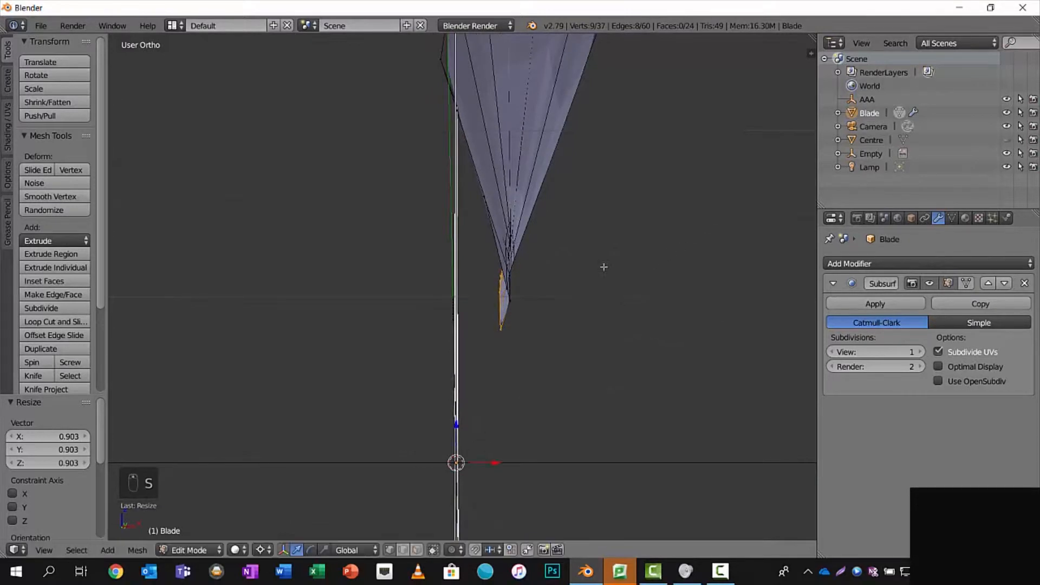
- Move the extruded edge 0.008 along X to line it up with the blade root, and show the Centre object again
key(g)
key(x)
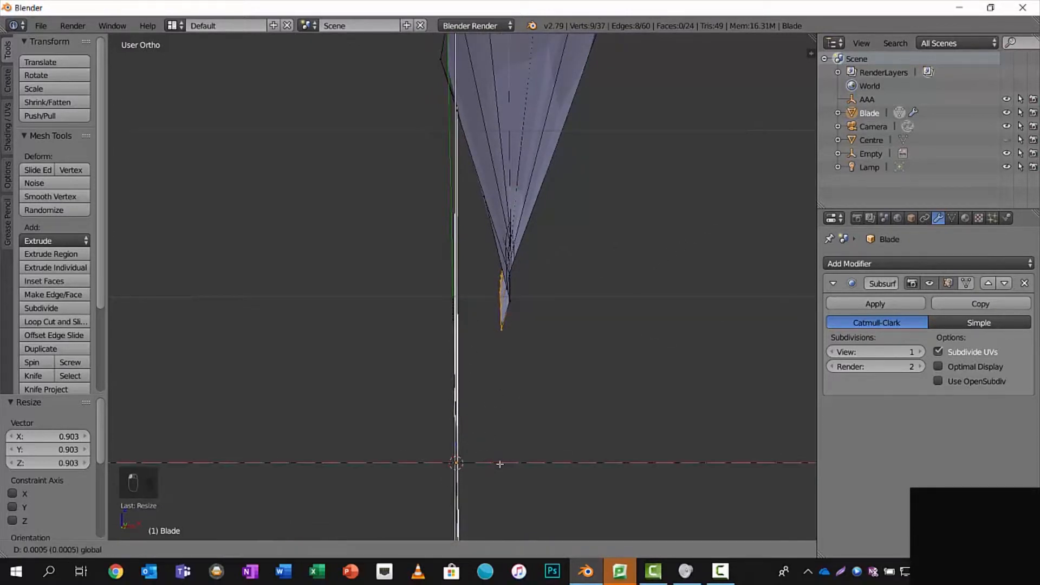
click(513, 451)
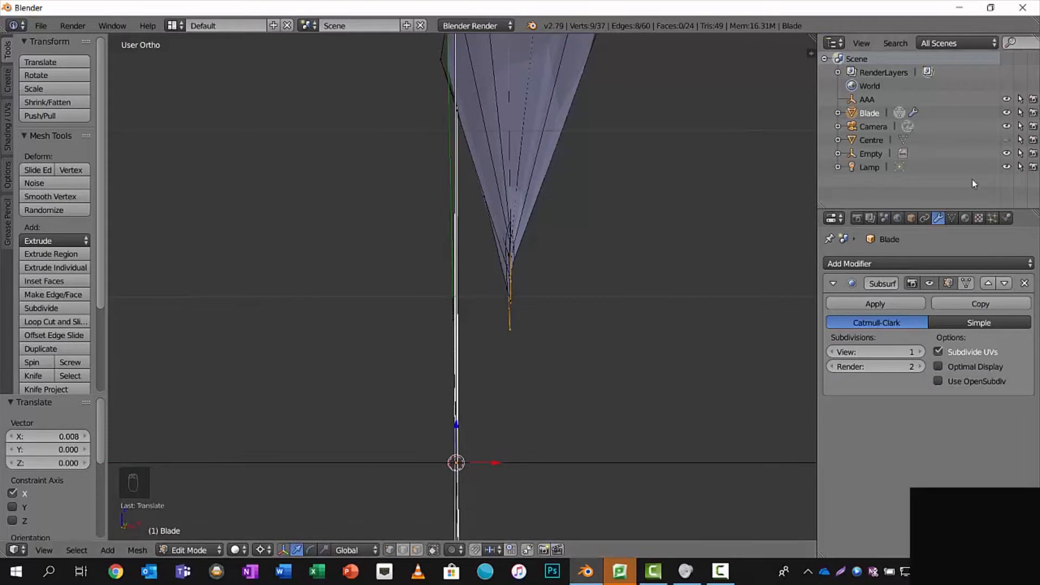
click(1006, 140)
middle_drag(801, 195, 702, 207)
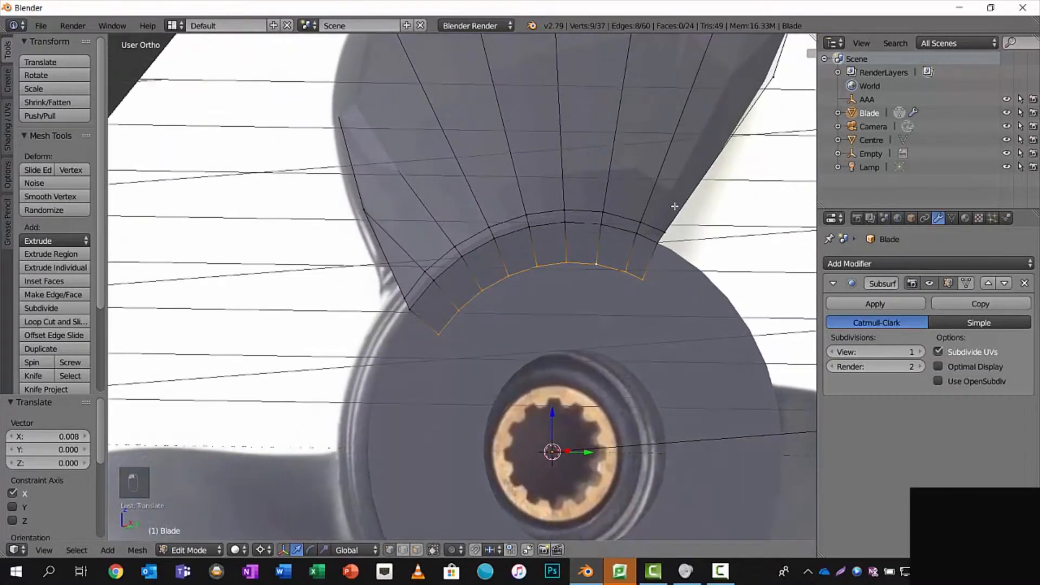
- Move the reference image Empty about -0.153 along X, away from the blade
key(KP_3)
middle_drag(500, 136, 530, 165)
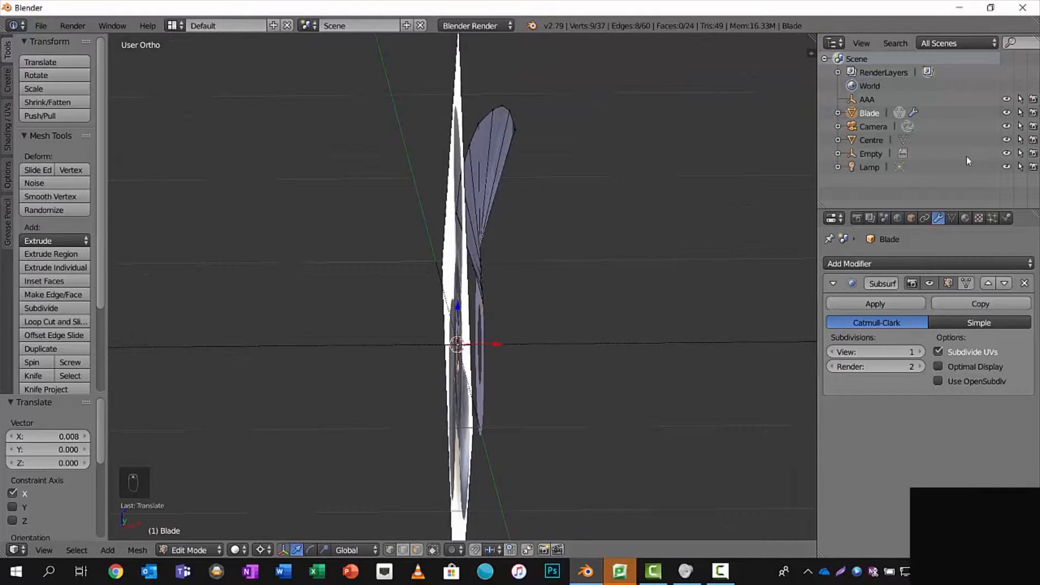
click(869, 154)
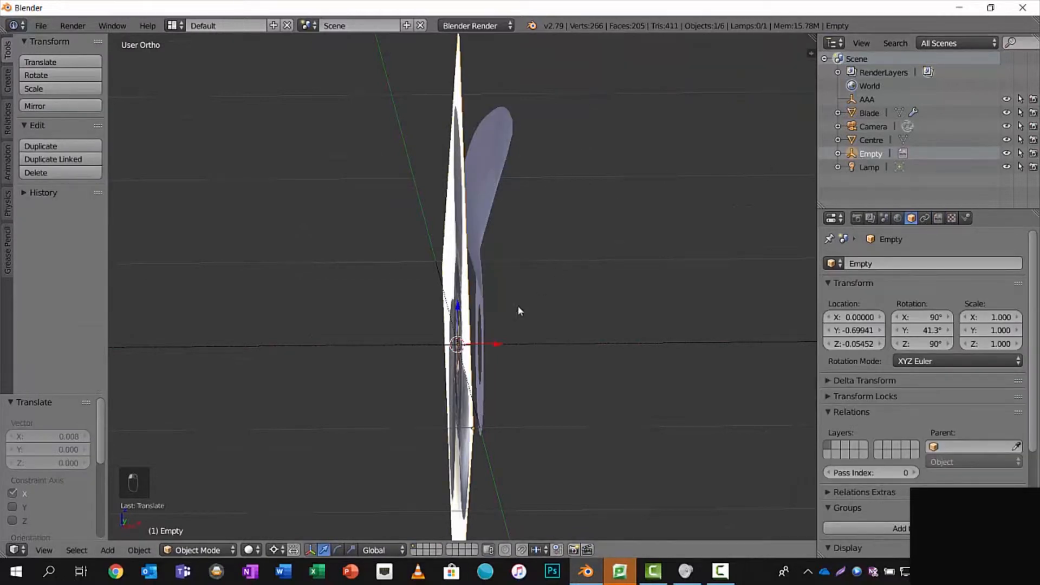
drag(493, 340, 422, 341)
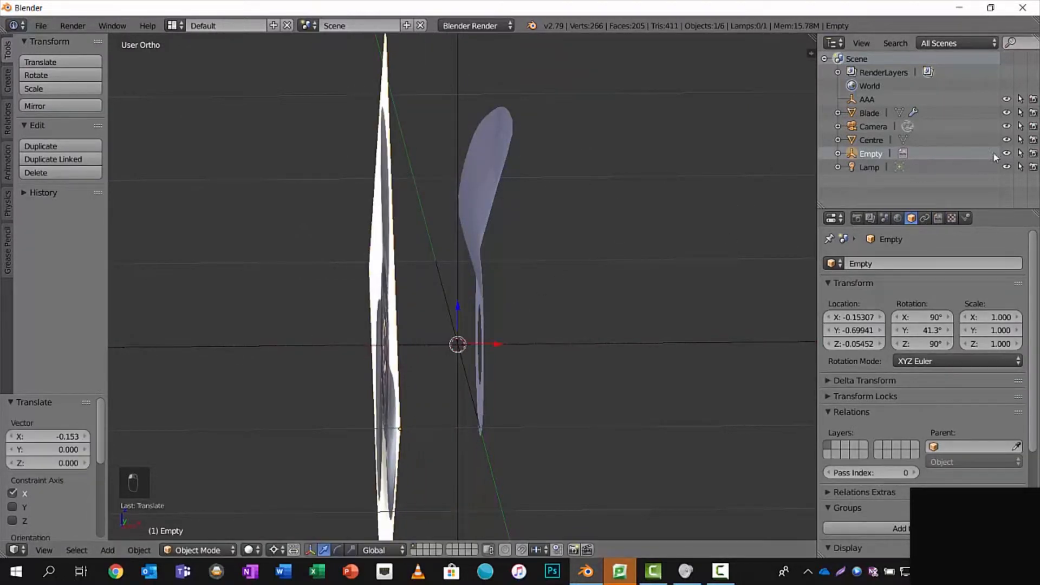
- Set the Blade's Subdivision Surface view subdivisions to 2
click(869, 114)
middle_drag(617, 196, 499, 204)
scroll(499, 205, up, 5)
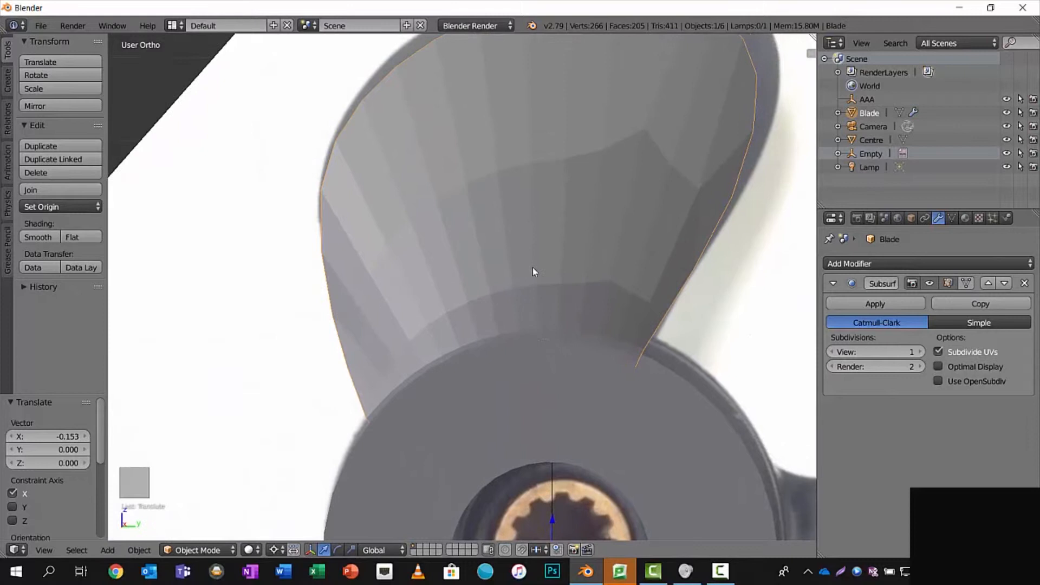
shift+middle_drag(641, 288, 645, 354)
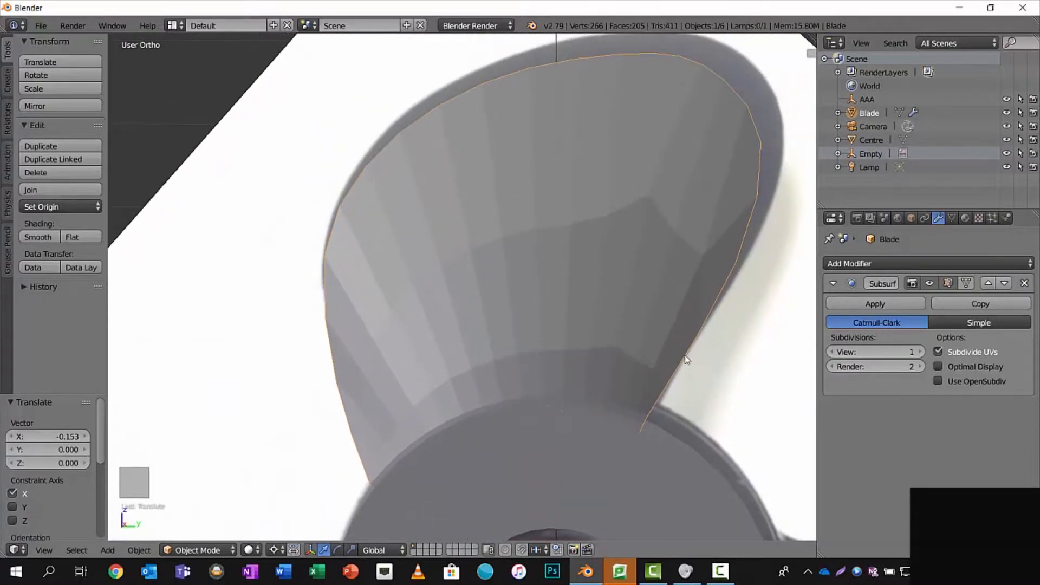
click(919, 352)
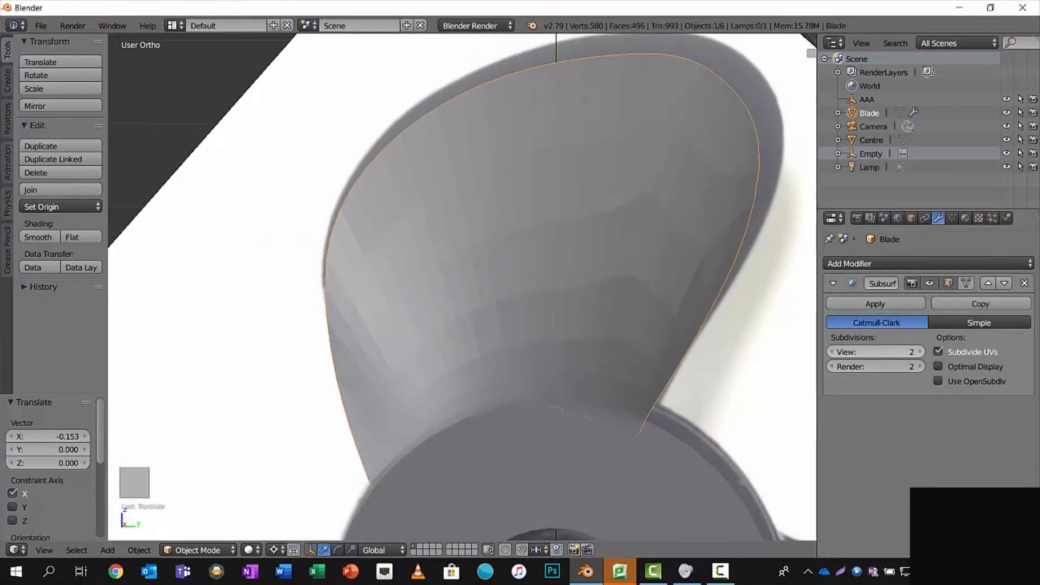
- Apply smooth shading to all faces of the Blade mesh
scroll(390, 196, down, 2)
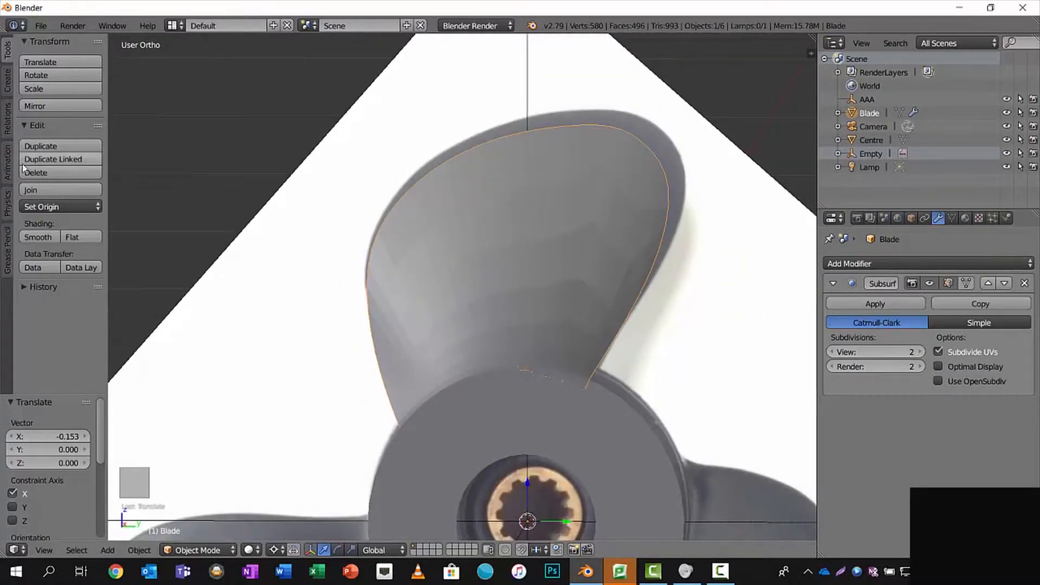
key(Tab)
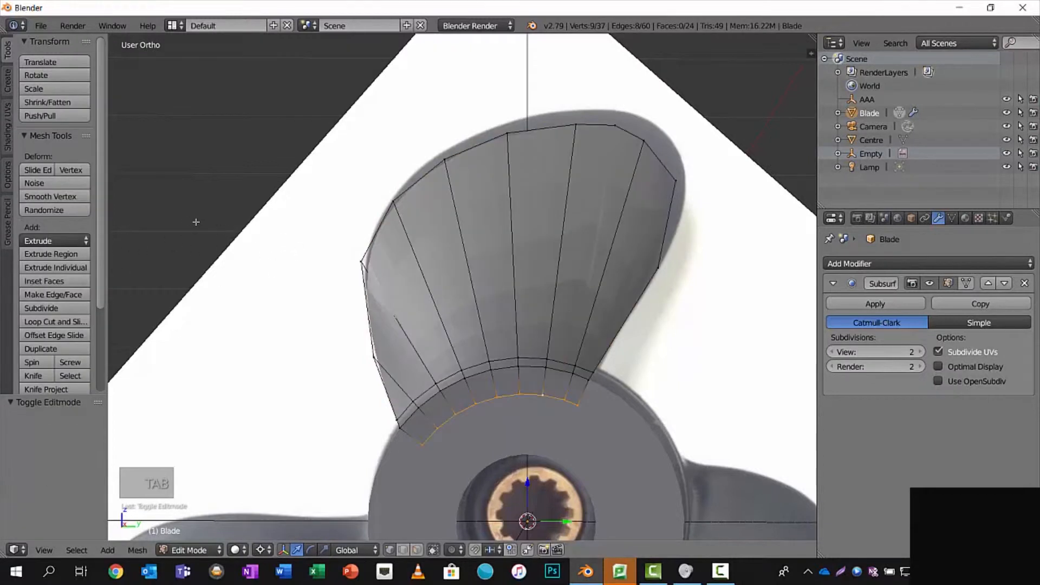
key(a)
key(a)
key(a)
key(a)
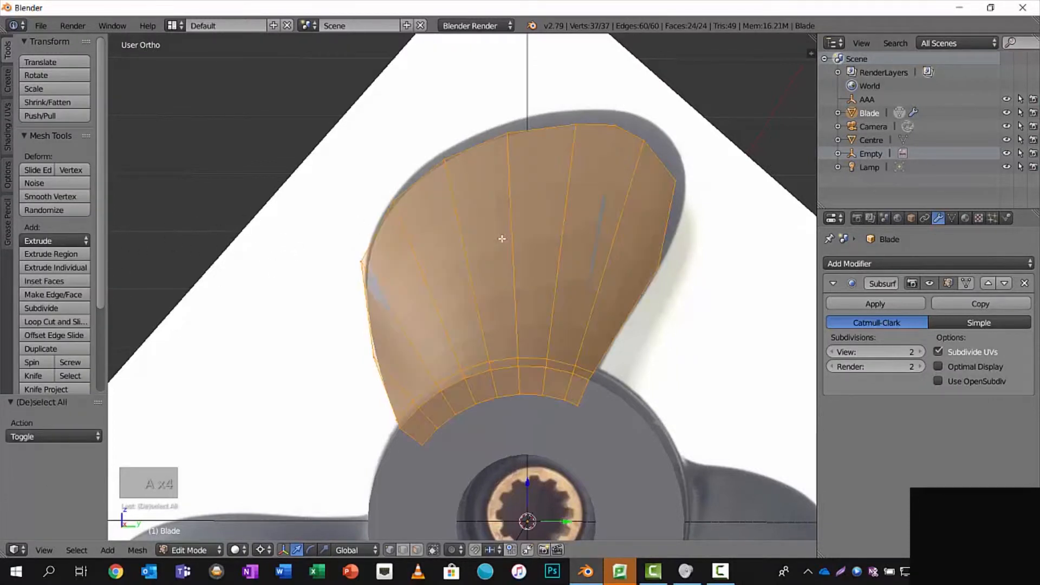
click(9, 134)
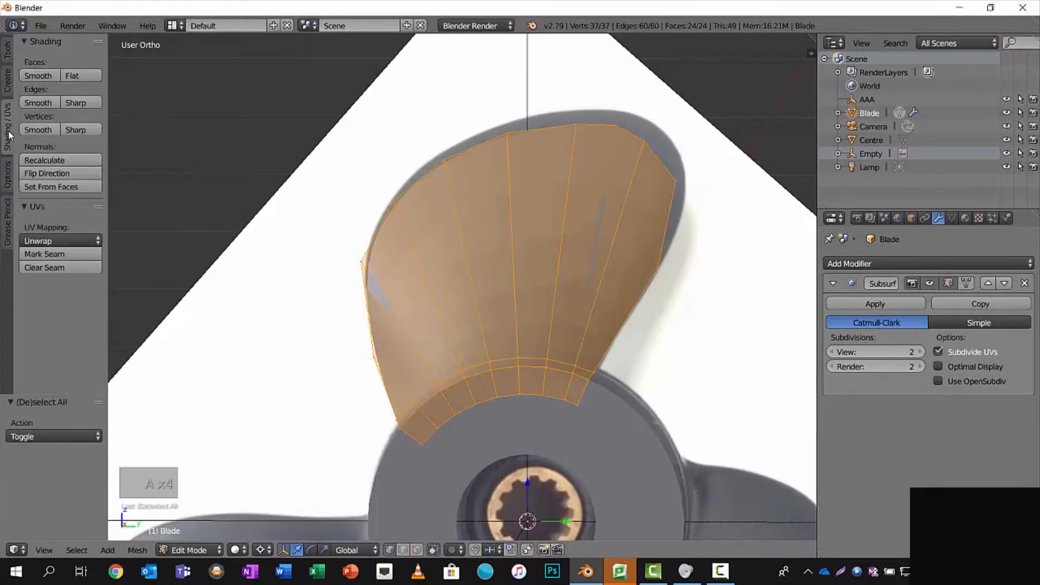
click(40, 76)
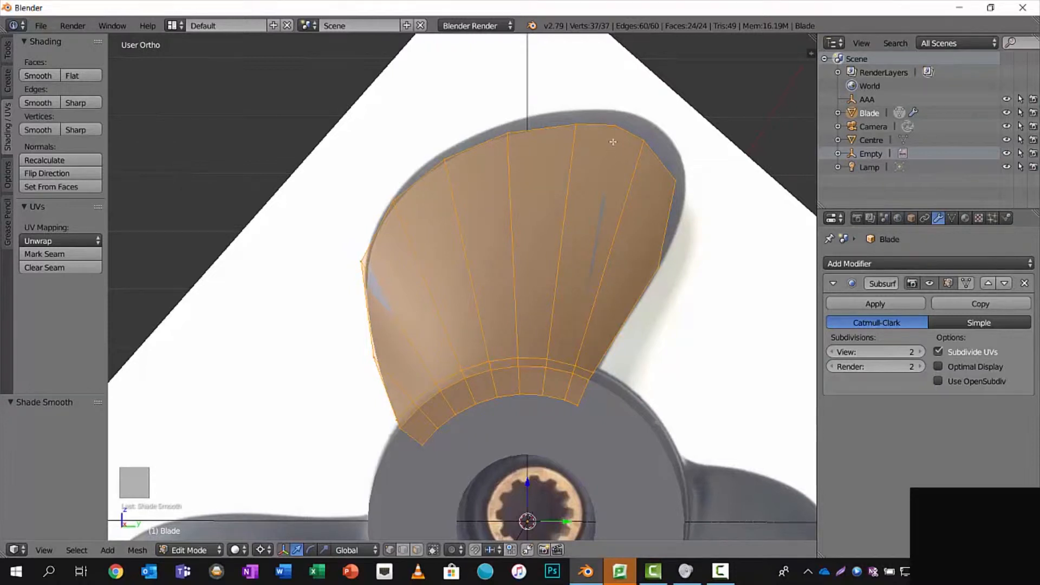
- Dissolve the extra vertex on the blade's upper edge that has no edge running down to the hub
scroll(613, 144, down, 4)
scroll(613, 144, up, 6)
scroll(454, 261, down, 2)
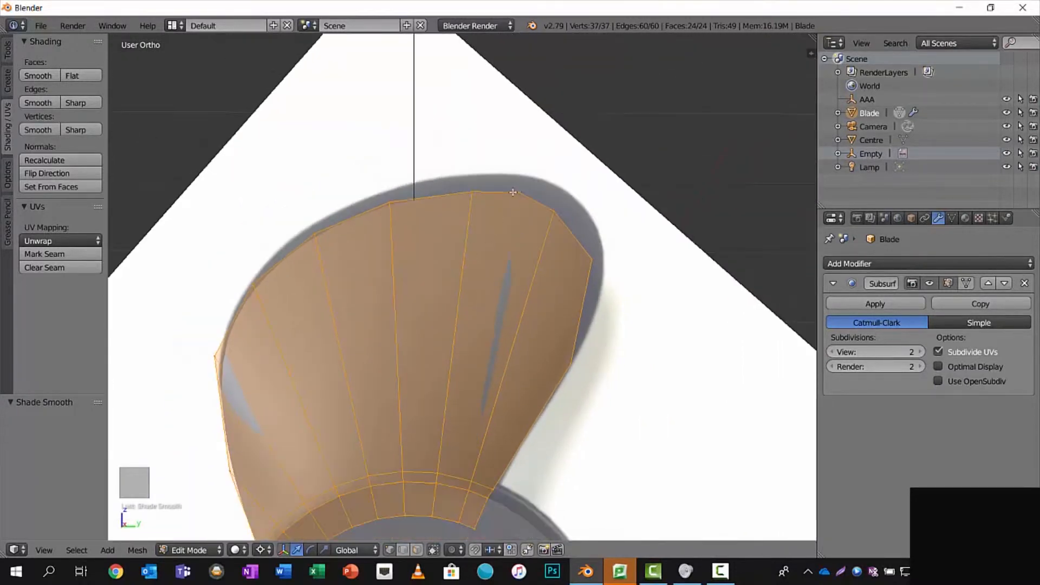
right_click(520, 193)
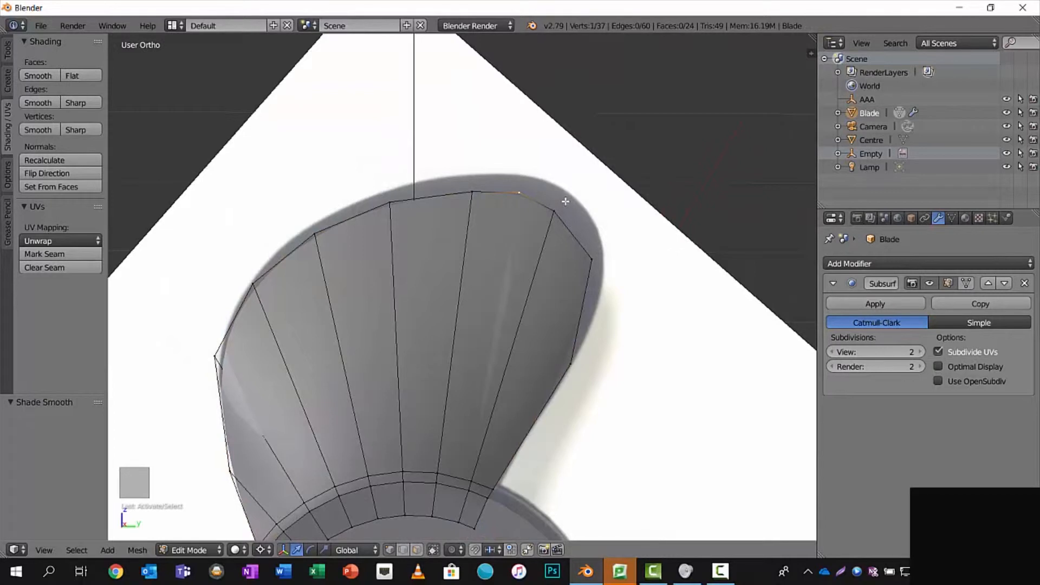
key(x)
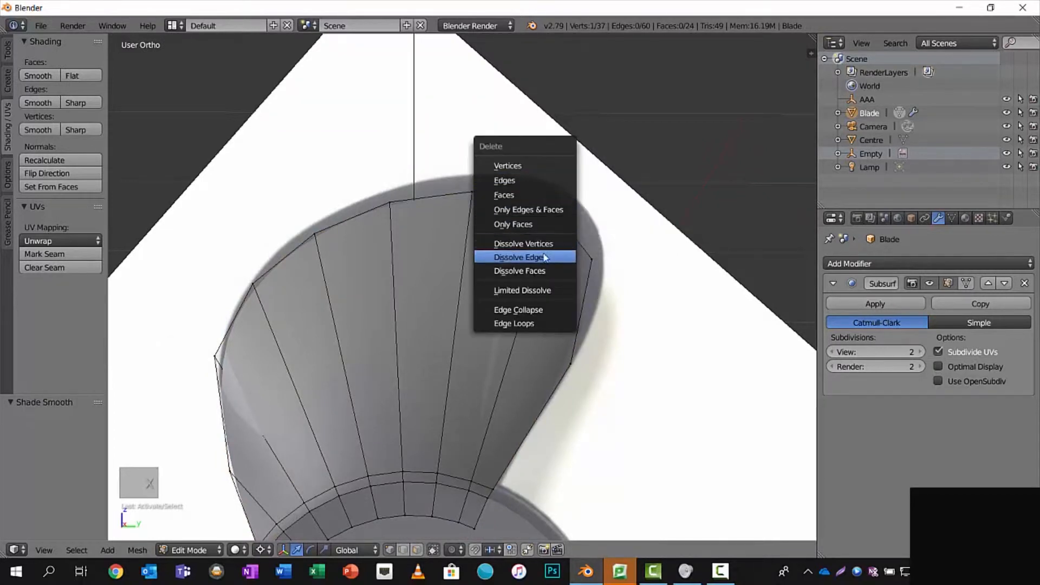
click(551, 243)
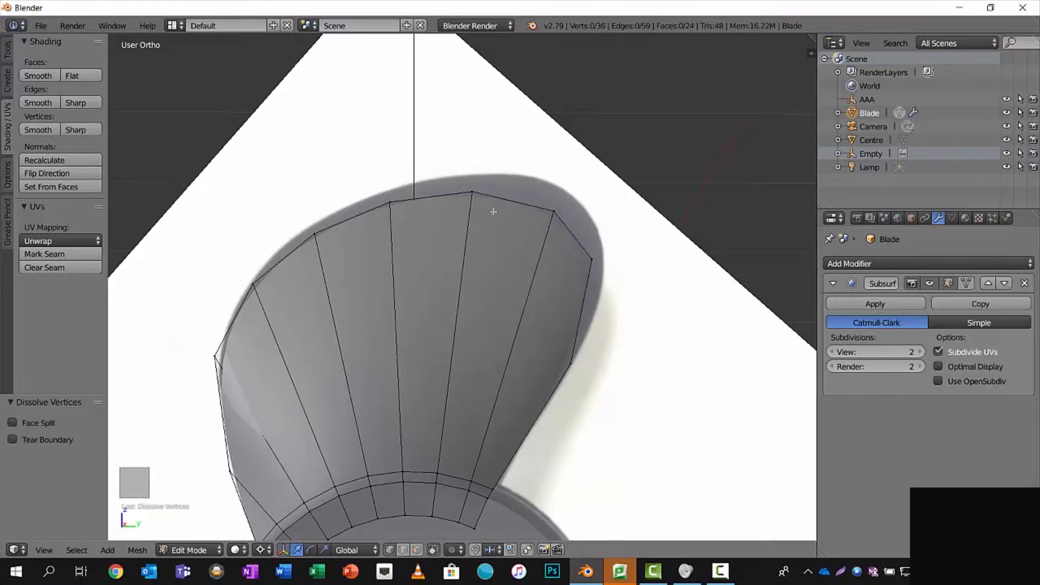
shift+middle_drag(570, 234, 610, 146)
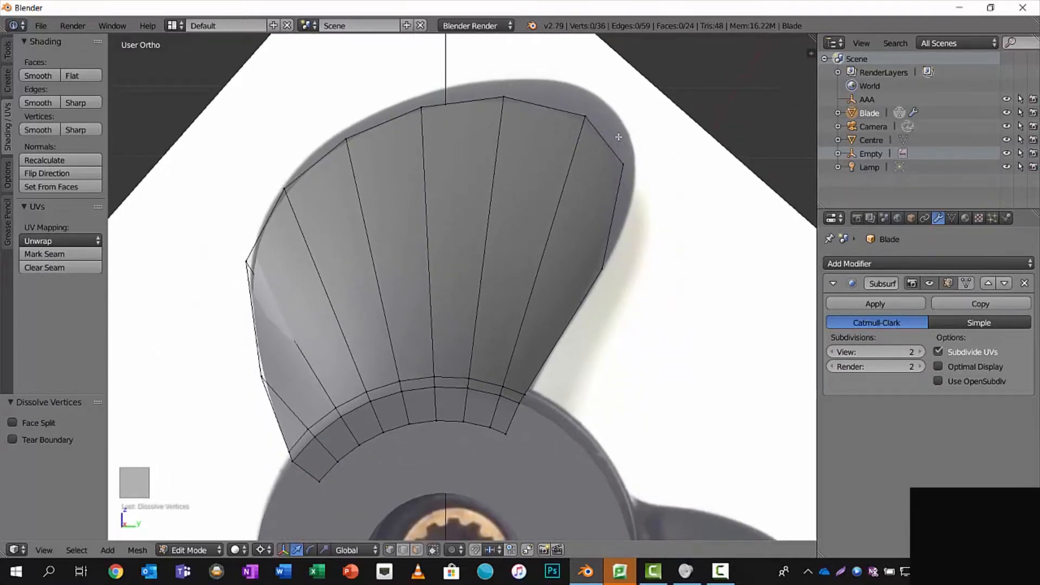
right_click(624, 158)
shift+right_click(585, 116)
shift+right_click(504, 97)
shift+right_click(421, 108)
shift+right_click(345, 140)
shift+right_click(284, 189)
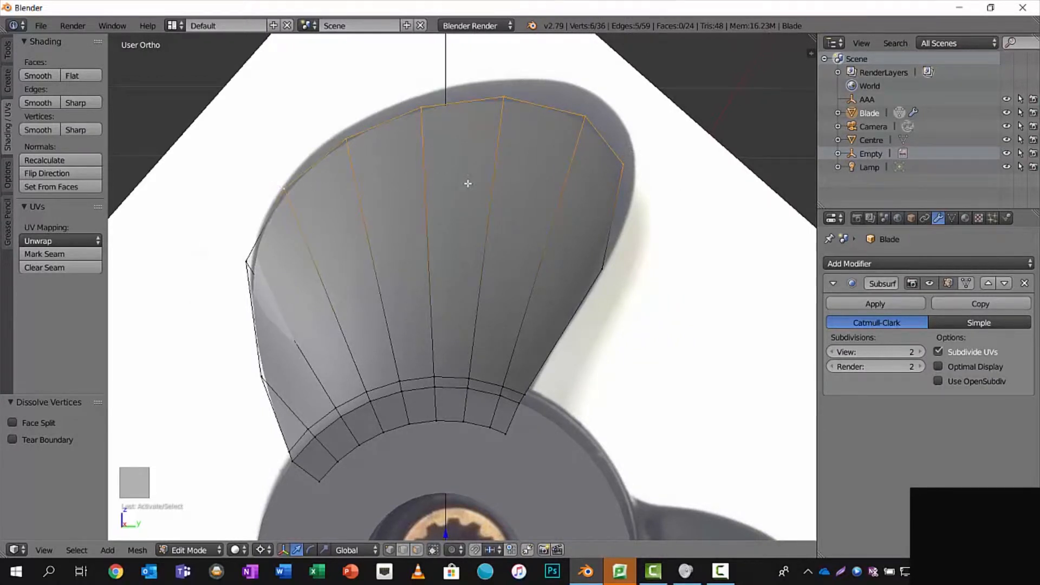
scroll(468, 184, down, 2)
key(a)
key(a)
key(a)
key(a)
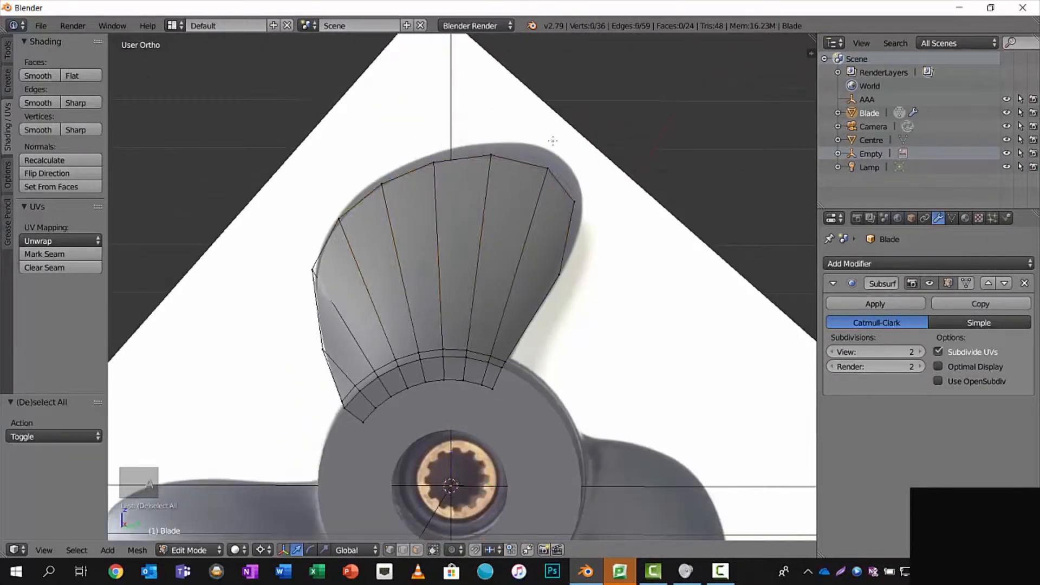
- Move the six vertices along the Blade's upper edge outward by about 0.012 in Y and 0.022 in Z to match the reference outline
key(c)
middle_drag(341, 216, 377, 191)
drag(377, 191, 338, 218)
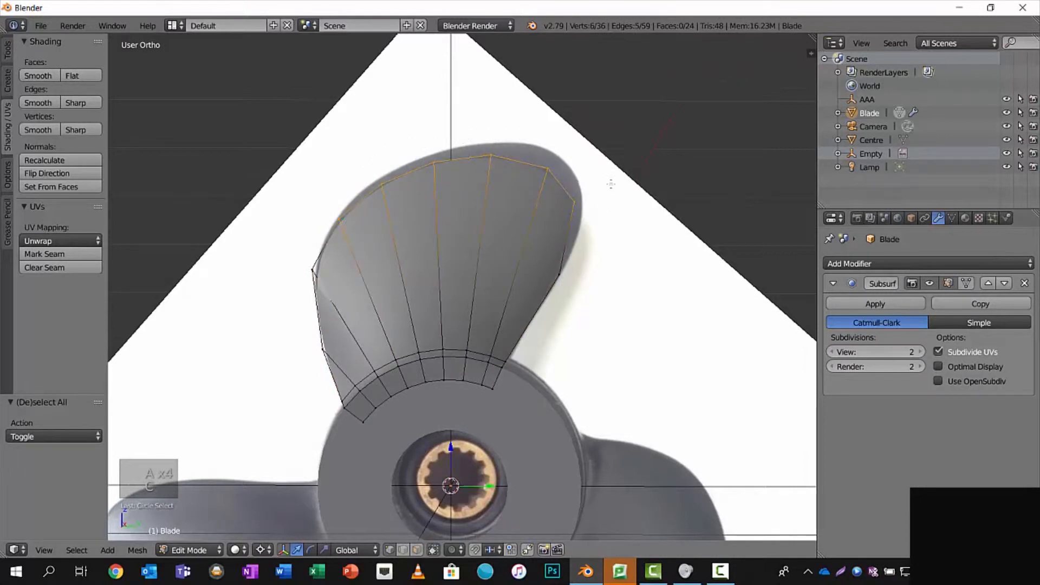
right_click(633, 144)
key(g)
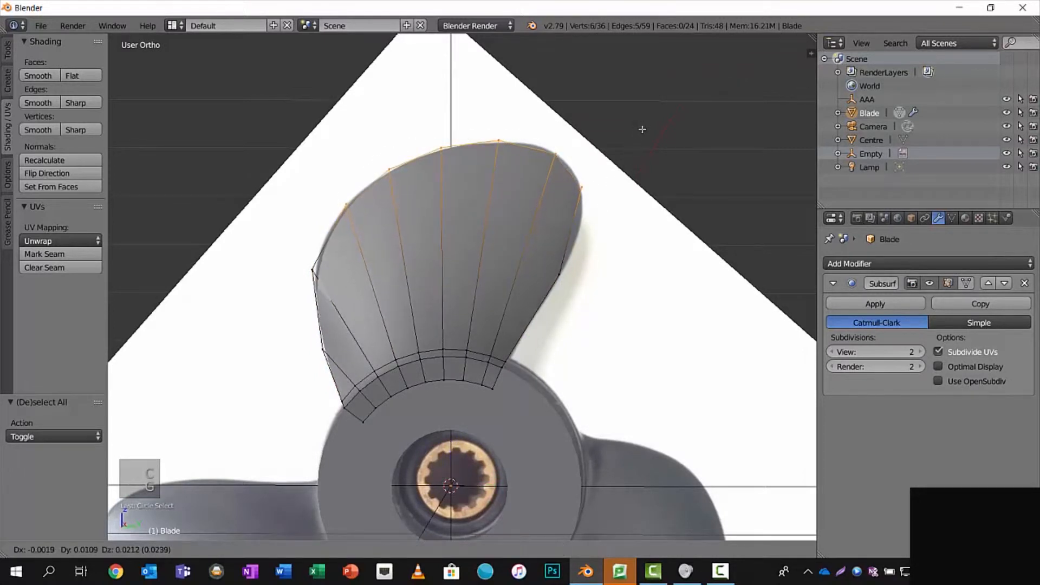
click(639, 133)
- Move the Blade's upper trailing-tip vertex about 0.017 in Y and -0.009 in Z, and the opposite outer corner vertex about -0.006 in Y and 0.007 in Z
right_click(585, 193)
key(g)
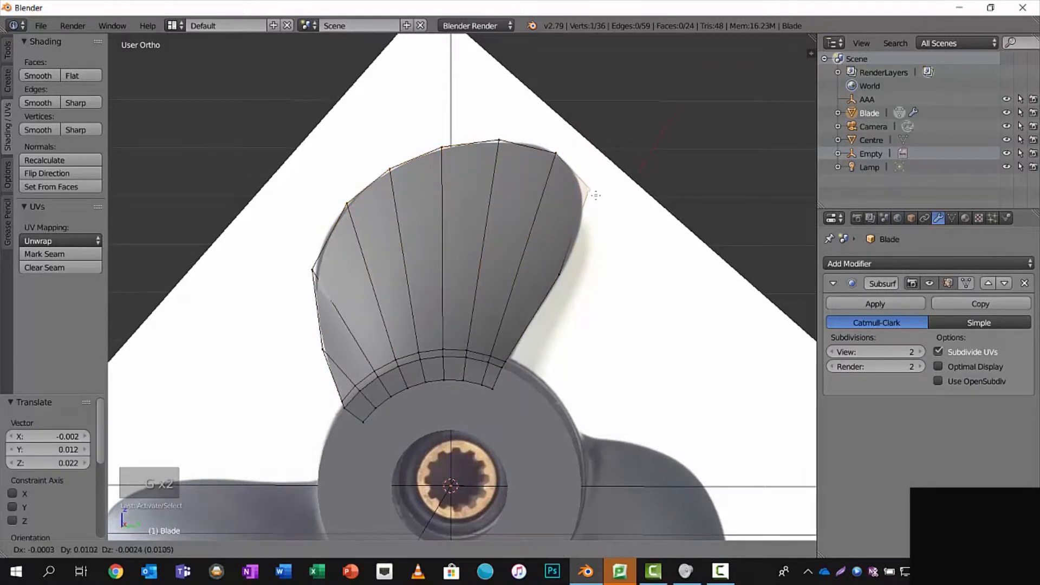
click(534, 166)
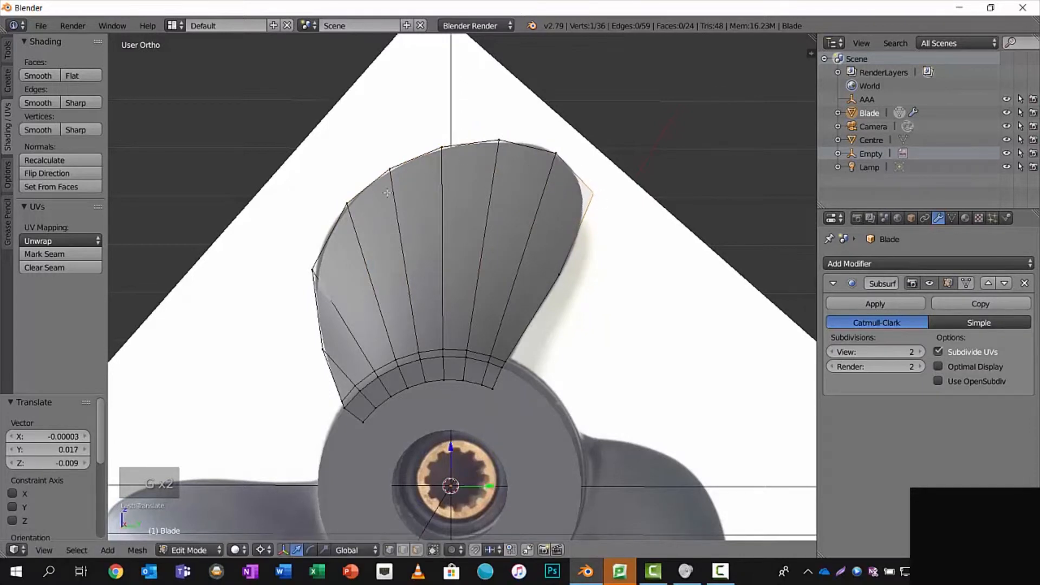
right_click(311, 272)
key(g)
click(310, 267)
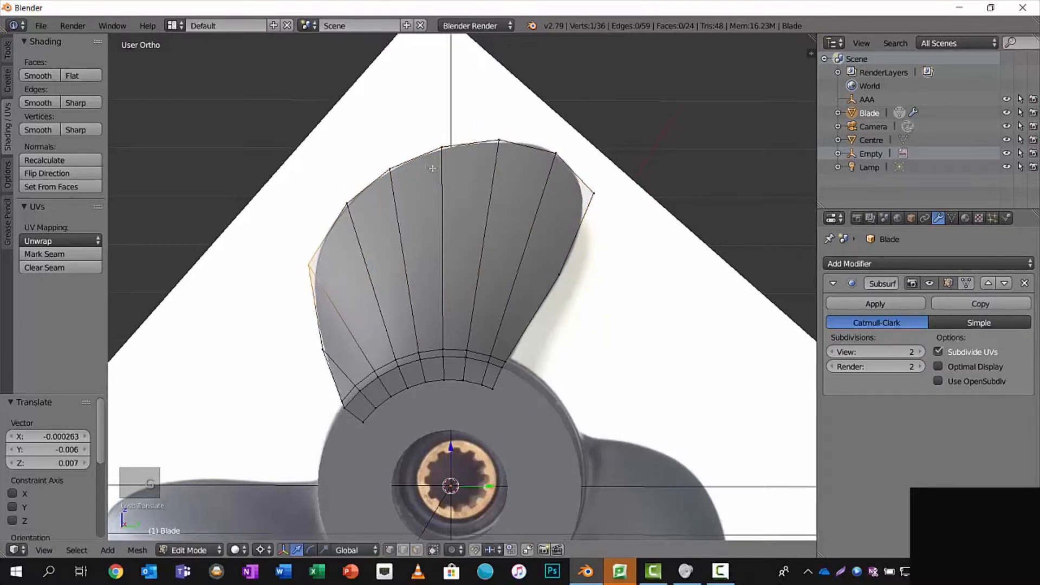
- Select the entire Blade mesh and add a Solidify modifier below the Subdivision Surface modifier
shift+middle_drag(615, 206, 616, 176)
key(a)
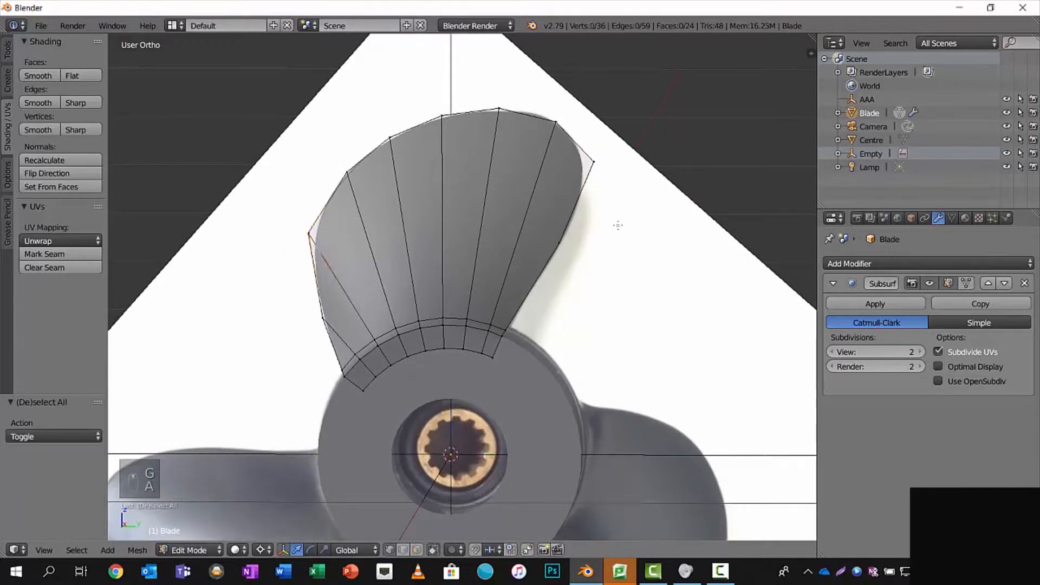
key(a)
middle_drag(628, 228, 695, 247)
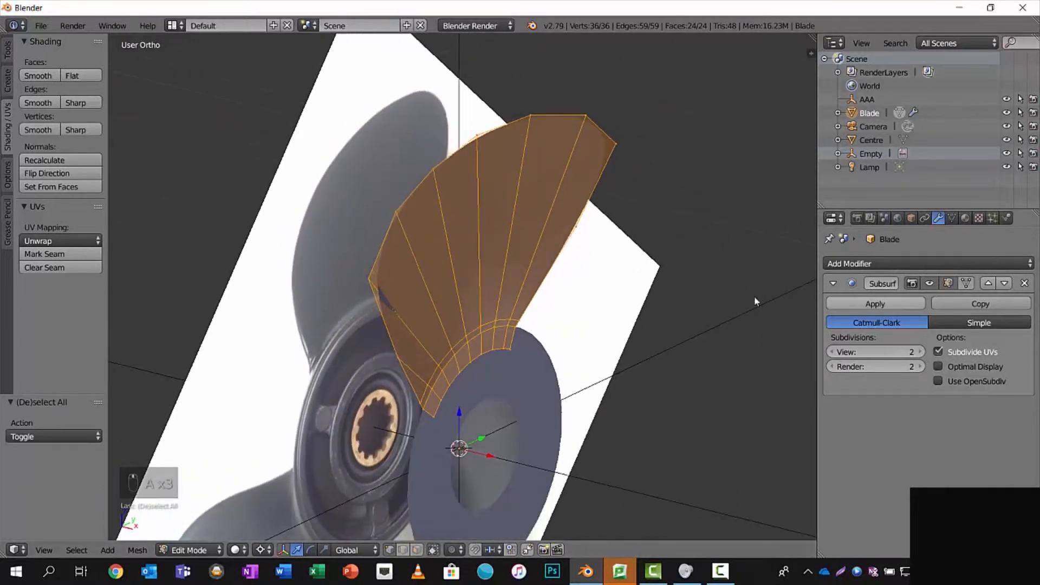
click(889, 265)
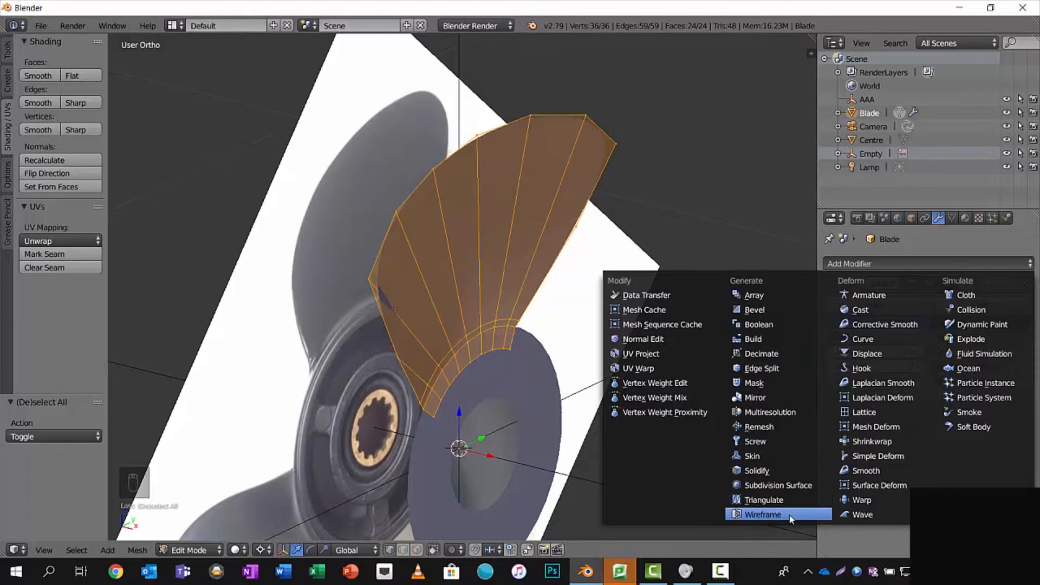
click(781, 480)
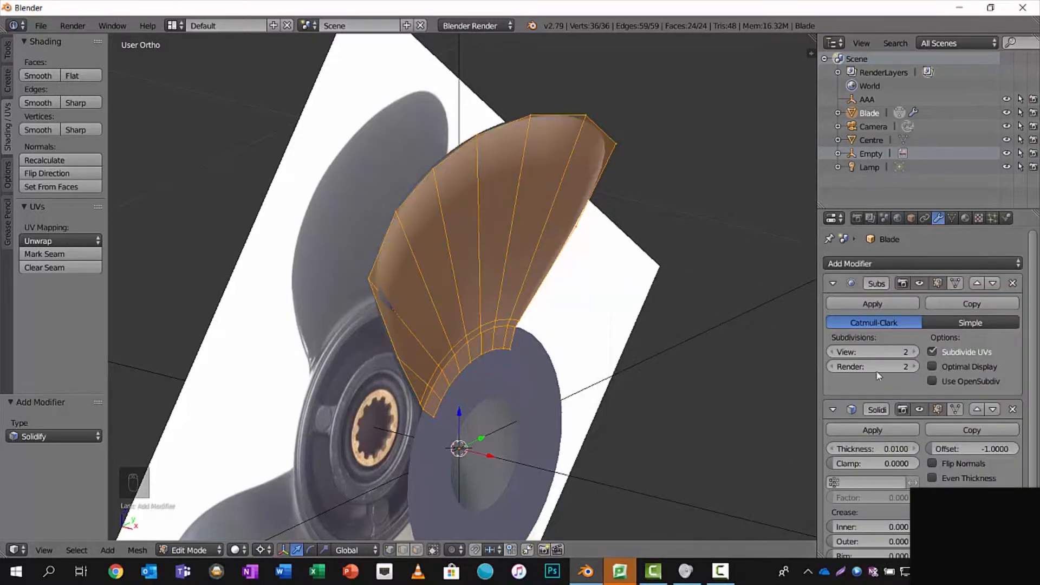
- Set the Blade's Solidify thickness to 0.0130, checking the result from the blade's edge and face
scroll(919, 469, down, 1)
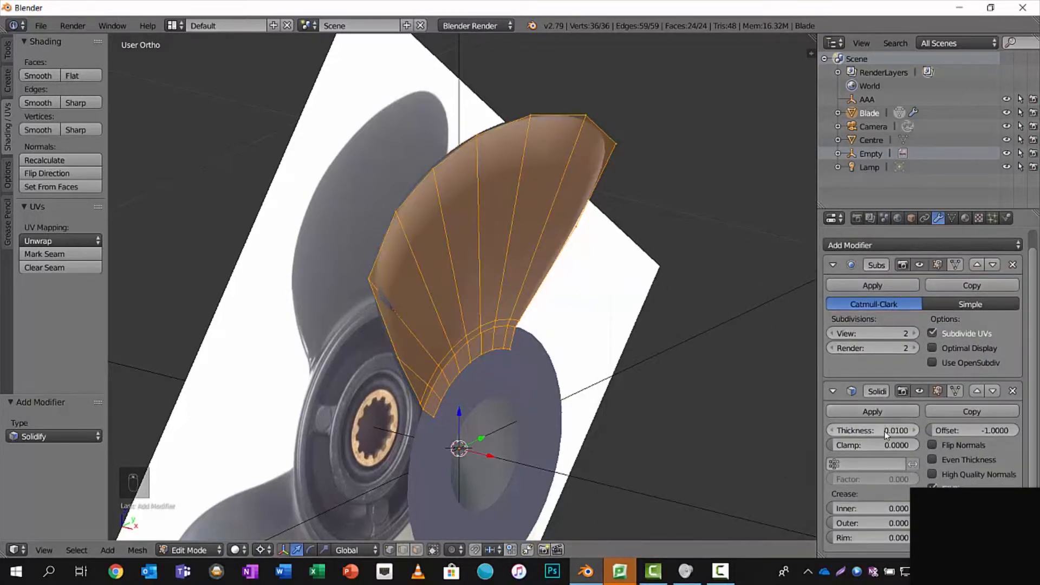
click(915, 432)
click(915, 432)
click(915, 432)
click(915, 432)
click(915, 432)
click(916, 432)
click(915, 433)
click(915, 432)
click(915, 433)
click(916, 433)
click(916, 432)
middle_drag(494, 268, 551, 188)
click(833, 431)
click(833, 431)
click(833, 431)
click(833, 431)
click(833, 431)
click(833, 431)
click(833, 431)
click(833, 431)
click(833, 431)
scroll(461, 246, up, 5)
scroll(463, 243, down, 6)
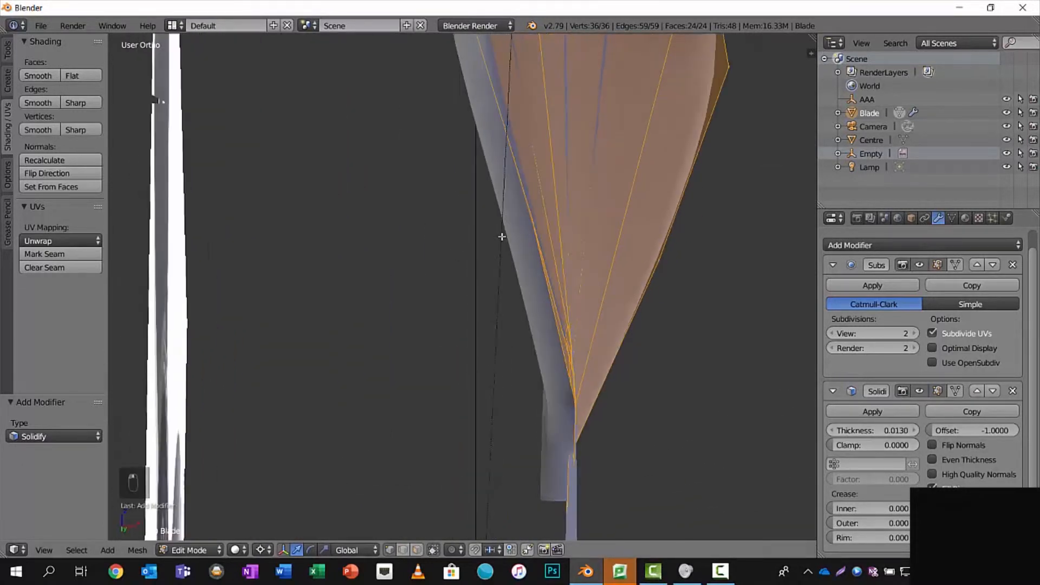
middle_drag(484, 245, 372, 273)
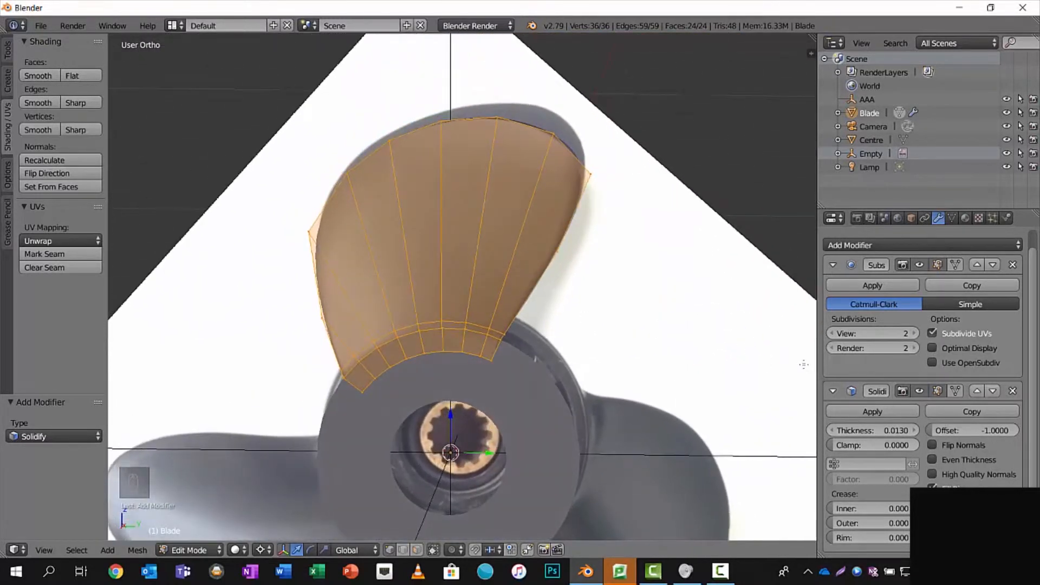
- Add an Array modifier with a fixed count of 3 to the Blade while viewing it from the right side
key(KP_3)
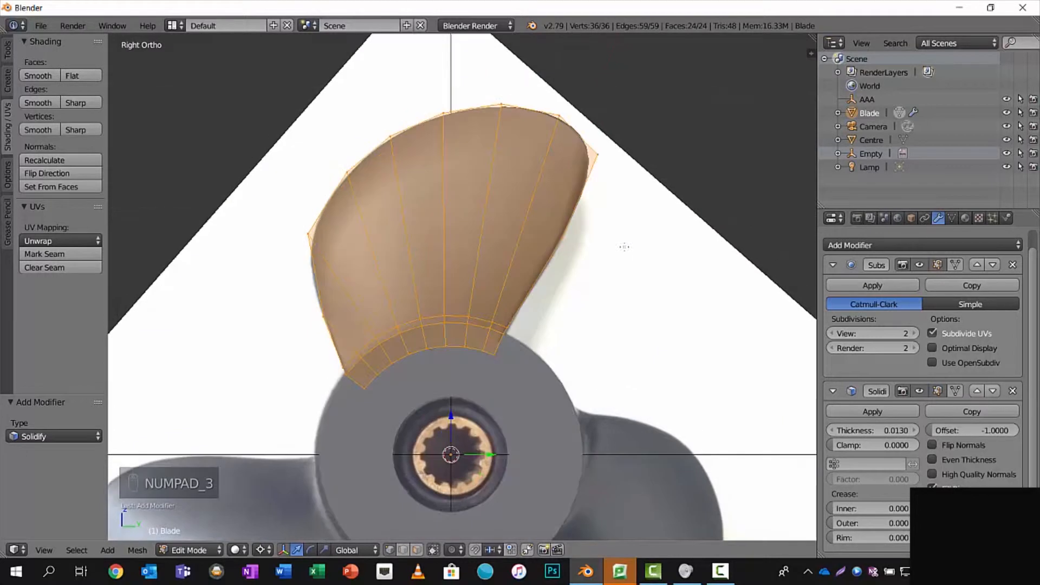
scroll(583, 242, down, 2)
shift+middle_drag(545, 272, 550, 210)
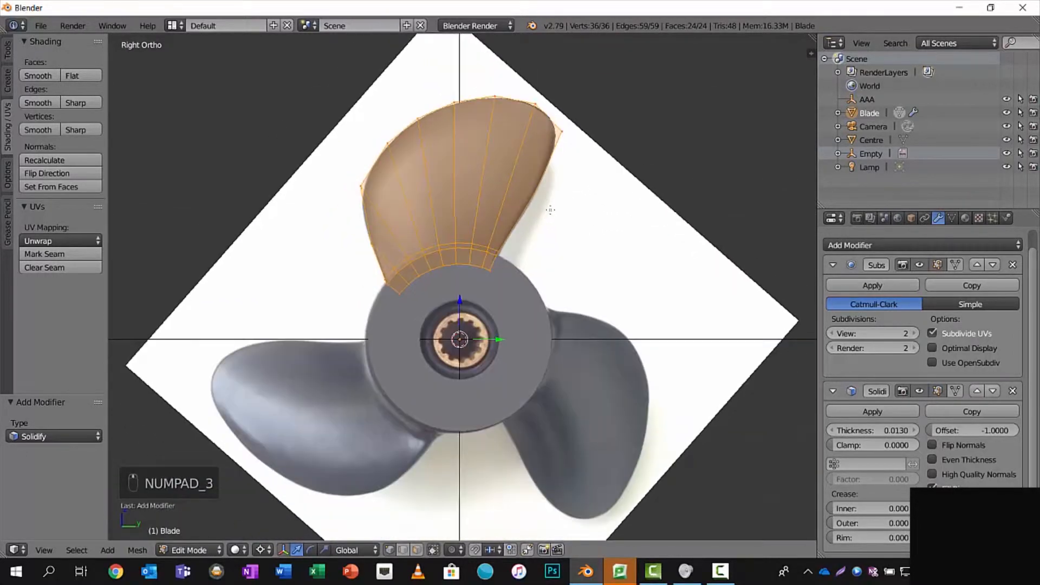
click(897, 243)
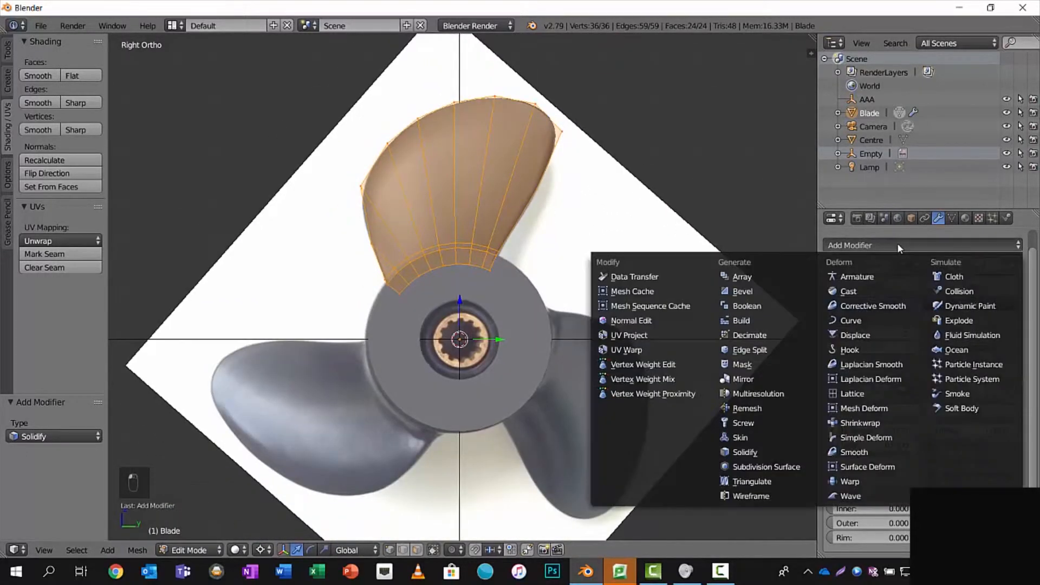
click(746, 278)
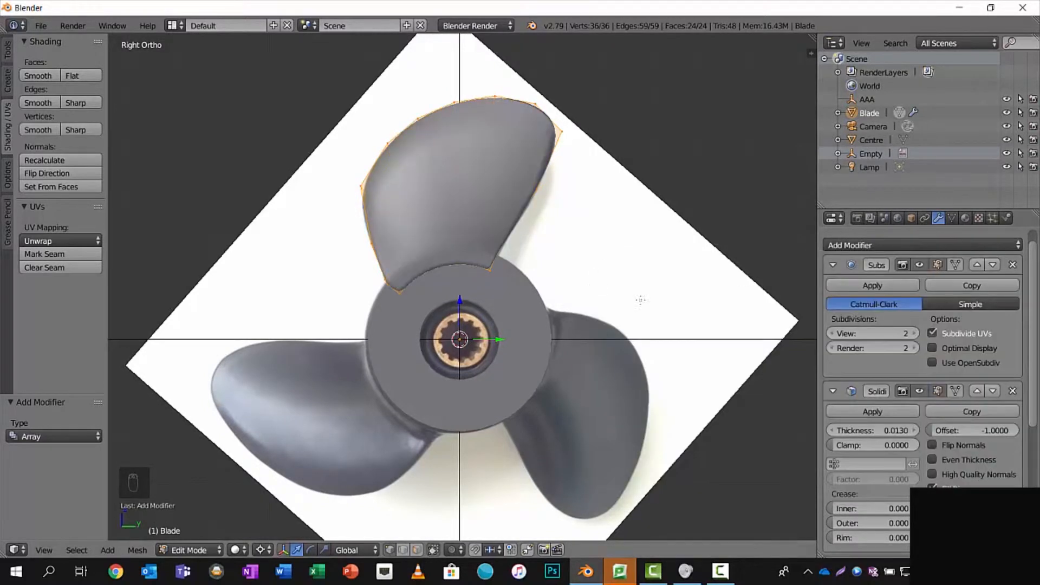
scroll(905, 418, down, 10)
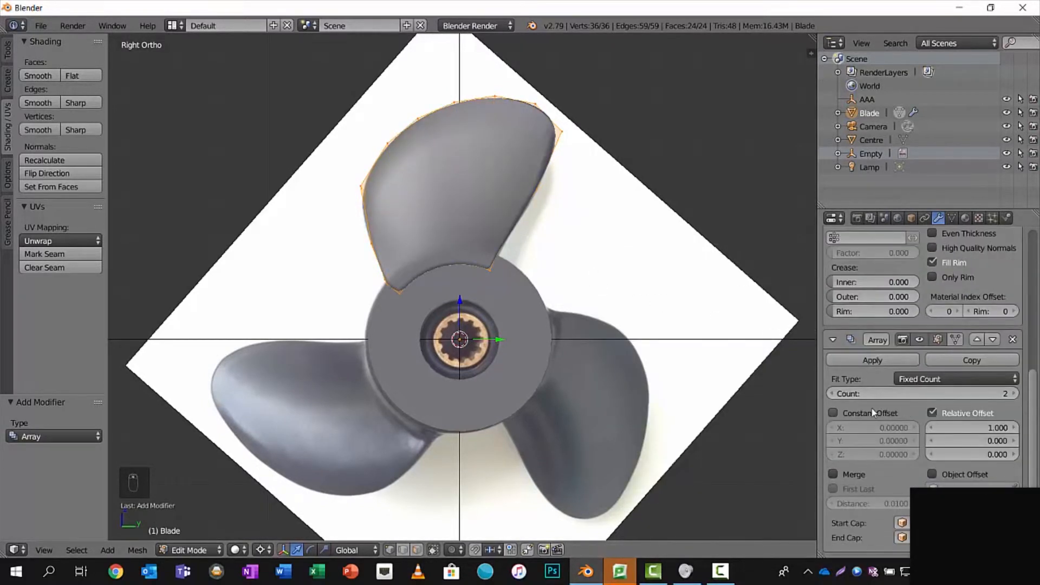
- Turn off the array's relative offset and enable object offset with AAA as the offset object
click(932, 412)
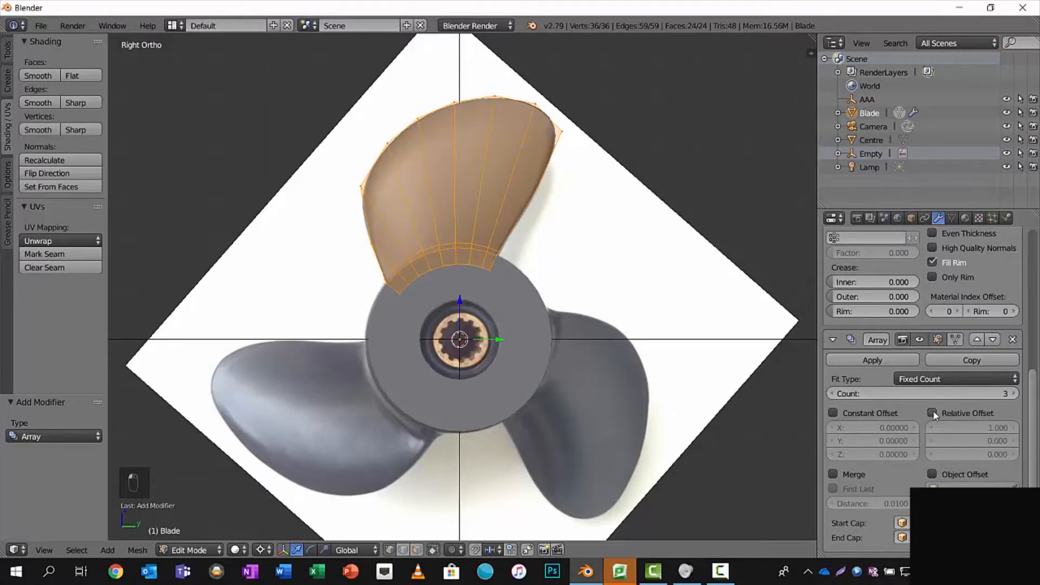
click(932, 475)
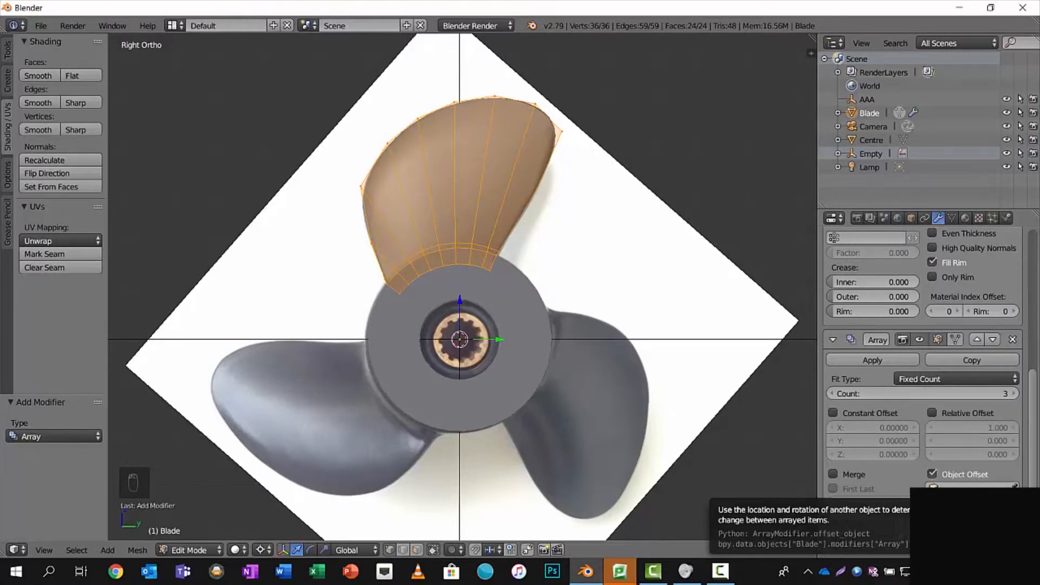
click(972, 486)
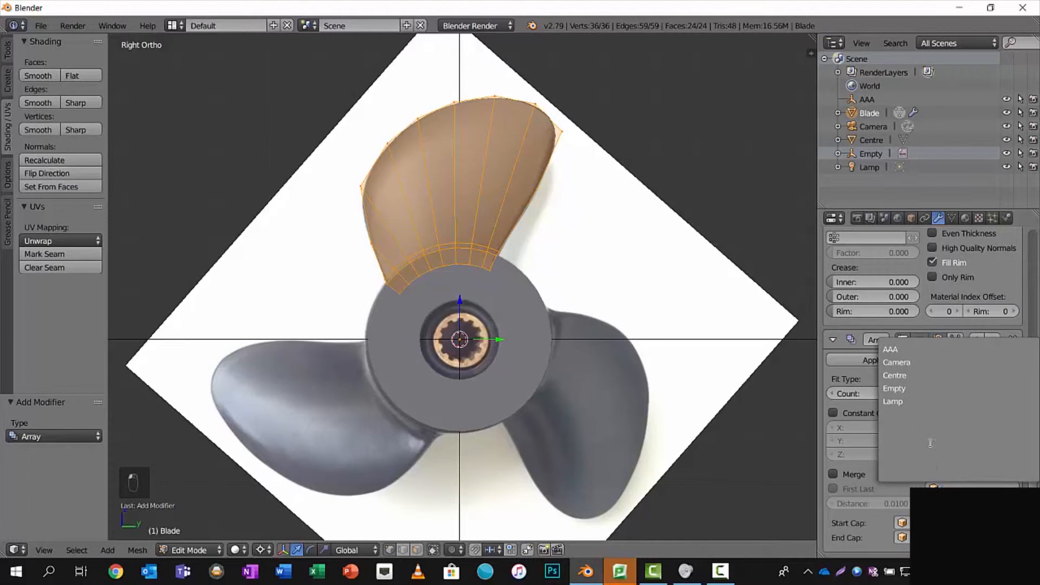
click(907, 349)
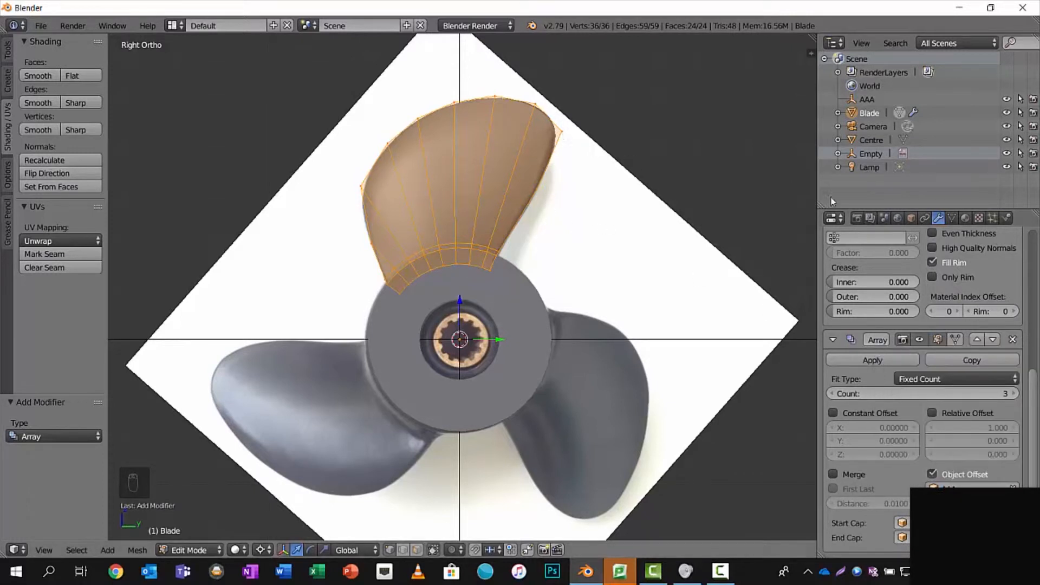
- Switch the Blade to Object Mode and try freehand rotations about the X axis with its transform values shown
key(r)
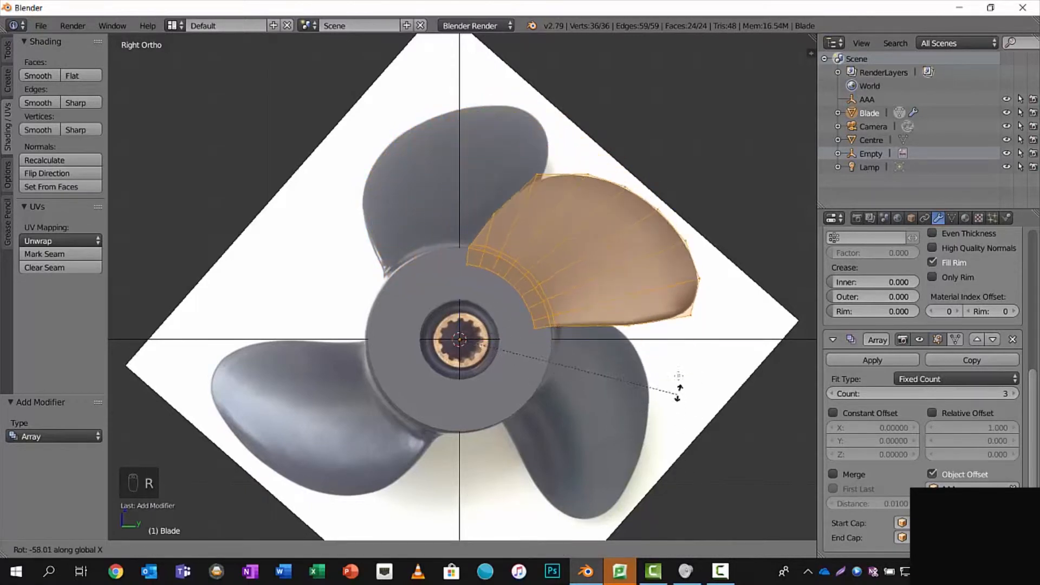
click(683, 353)
key(Tab)
key(r)
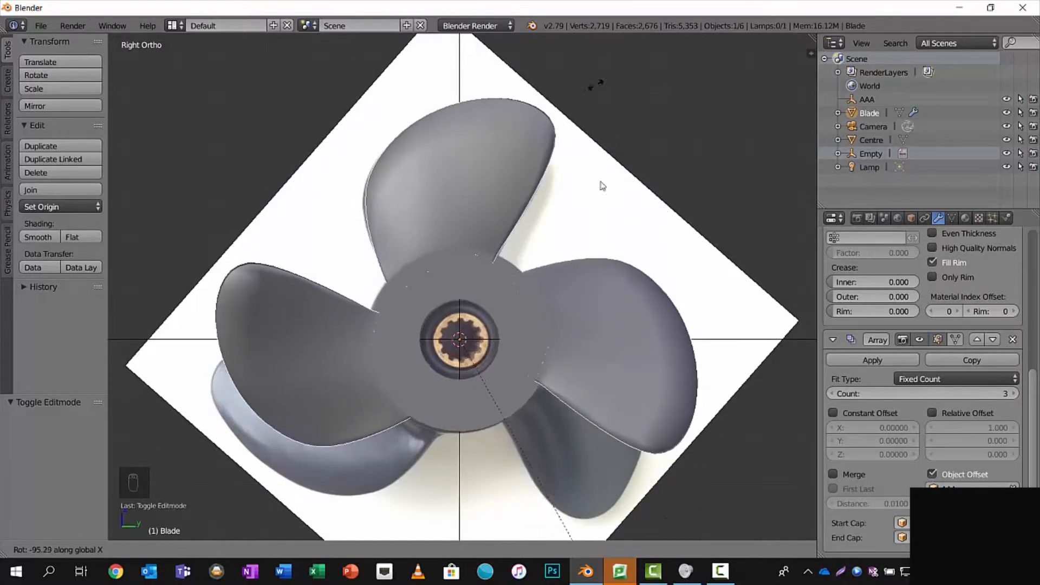
click(612, 171)
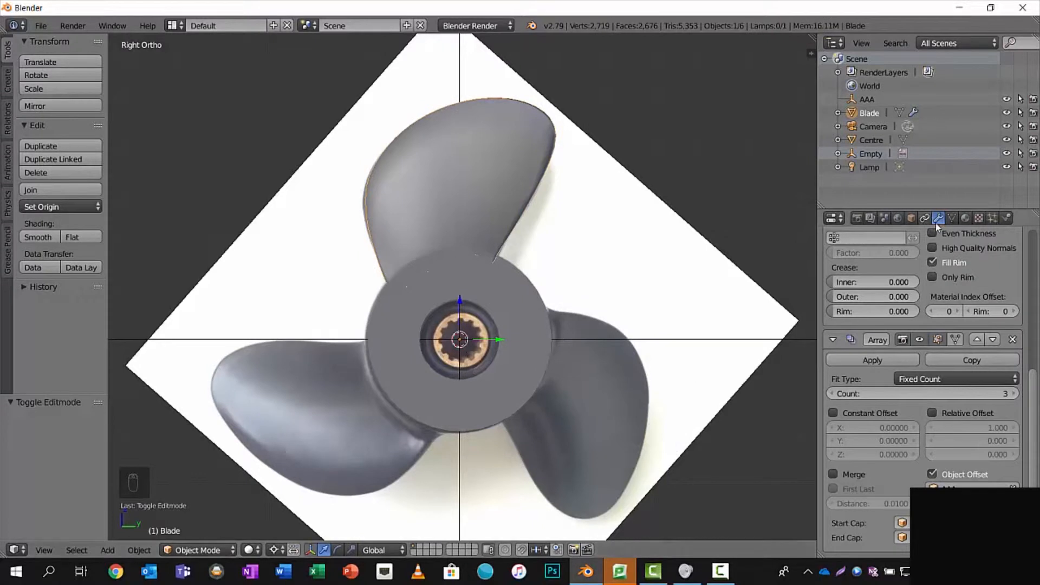
click(911, 217)
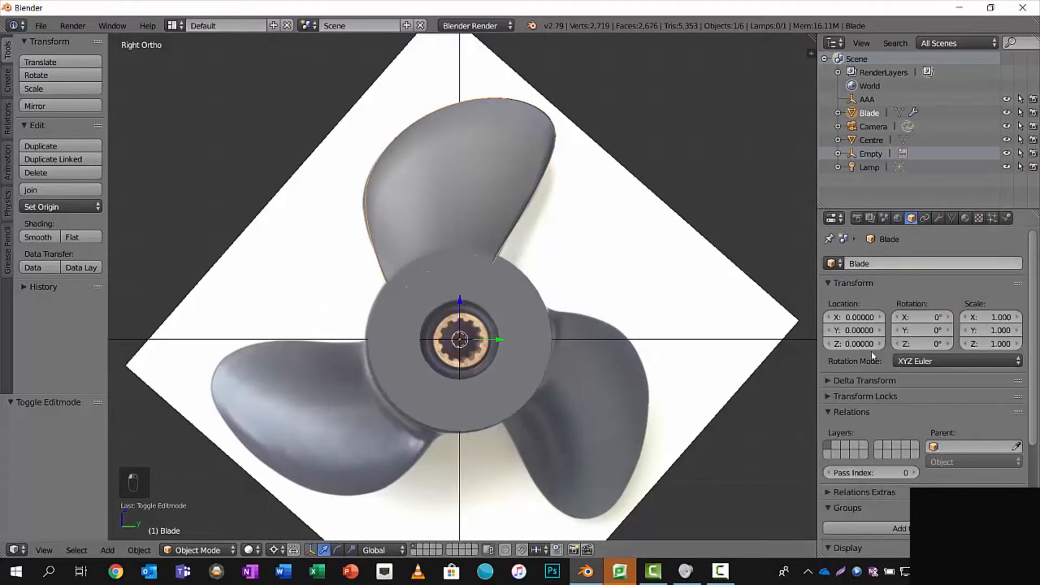
key(r)
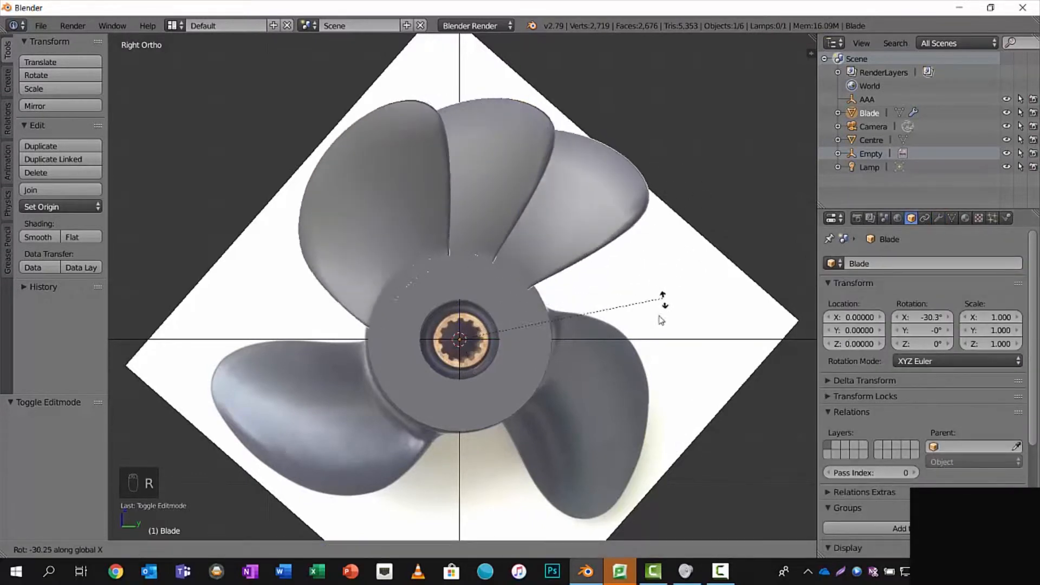
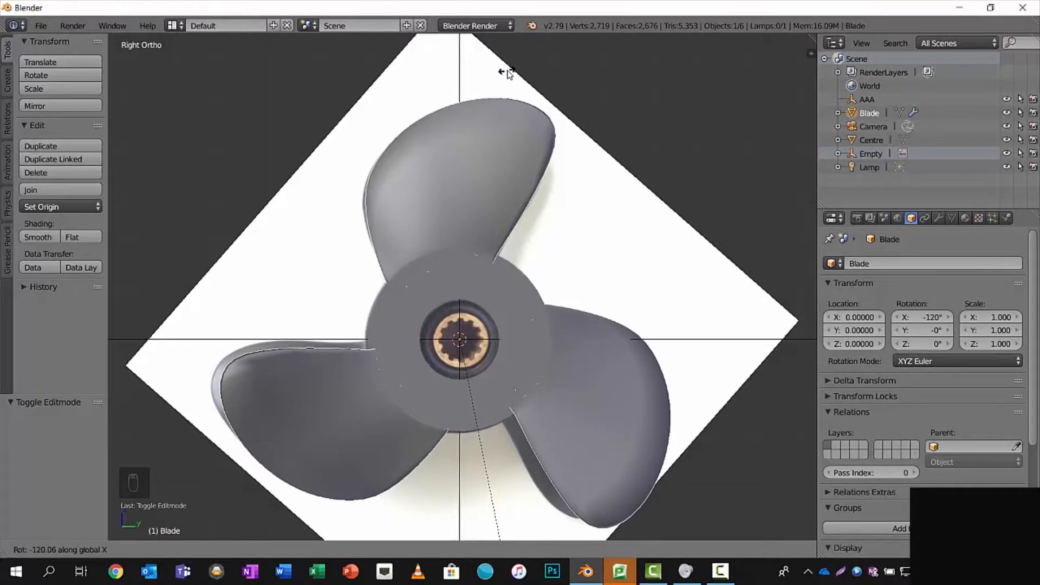
key(Escape)
- Rotate the Blade object exactly 120° about the global X axis to spread the three blades around the hub
text(r)
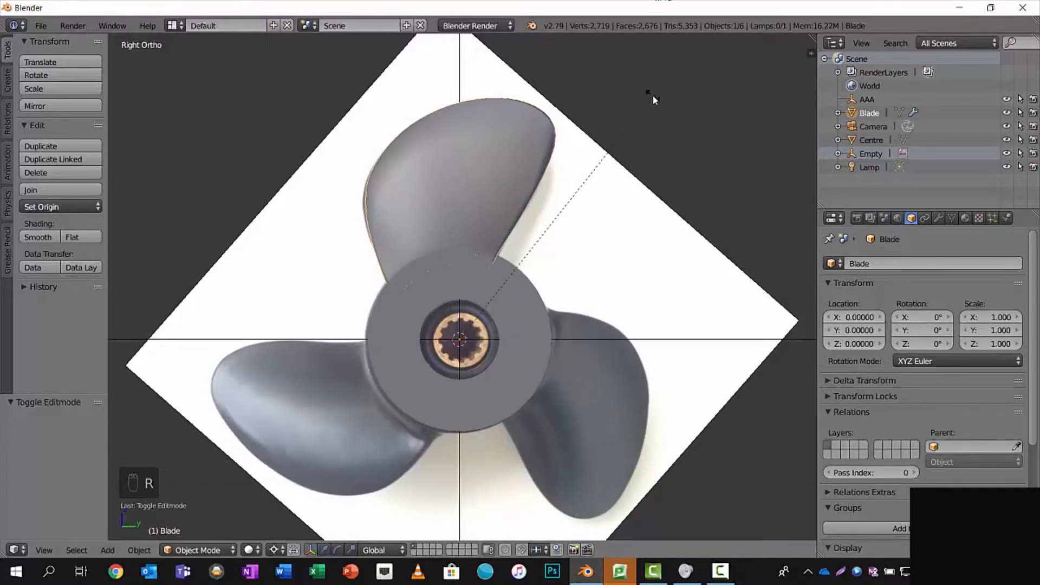
text(12)
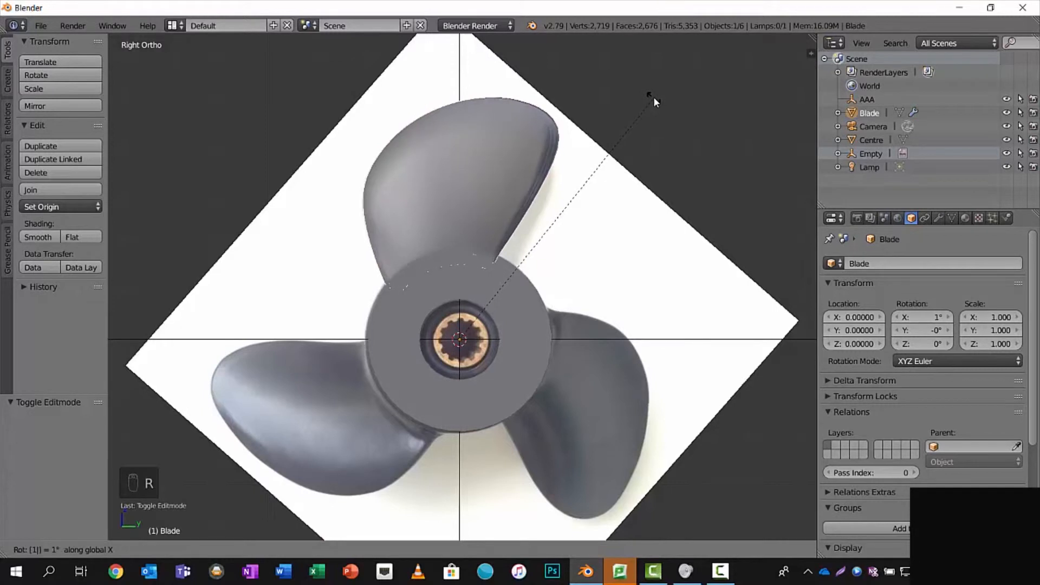
text(0)
key(Return)
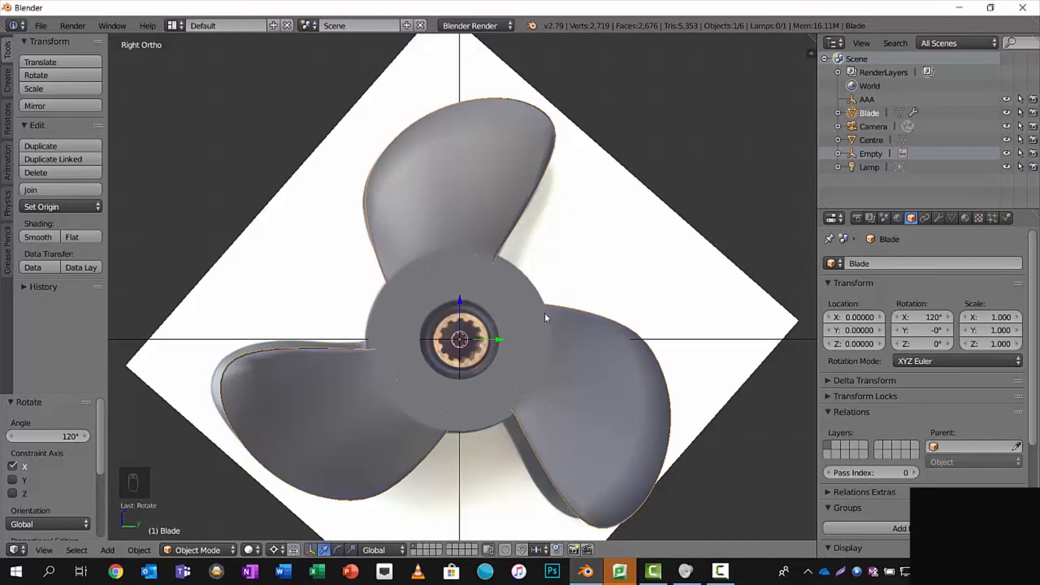
- Put the Centre object in Edit Mode, select its entire ring mesh and move it 0.054 along the global X axis
mouse_move(481, 295)
middle_down()
mouse_move(603, 293)
mouse_move(477, 295)
middle_up()
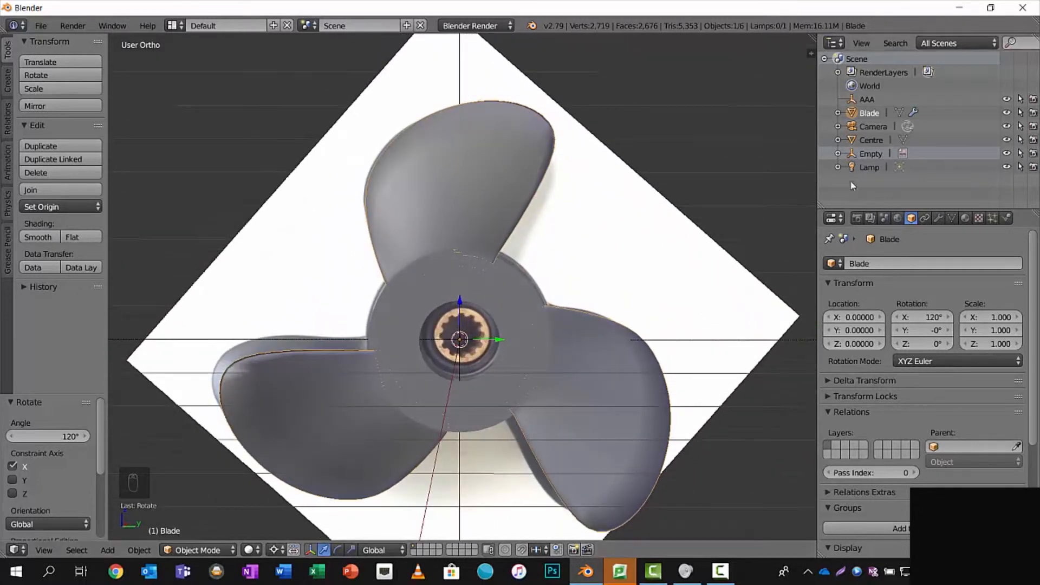
click(871, 140)
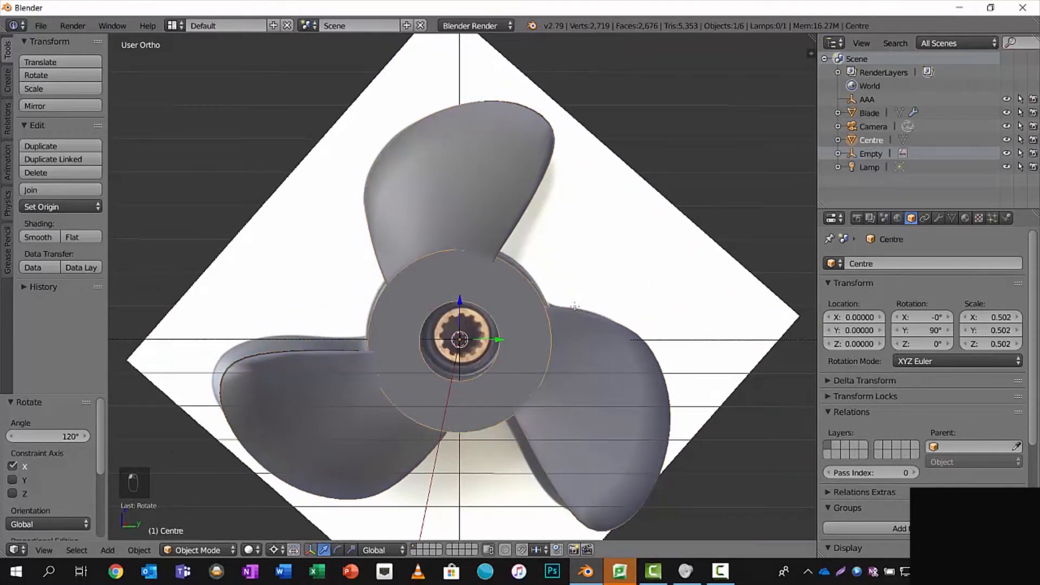
key(Tab)
mouse_move(575, 307)
middle_down()
mouse_move(636, 309)
mouse_move(571, 323)
middle_up()
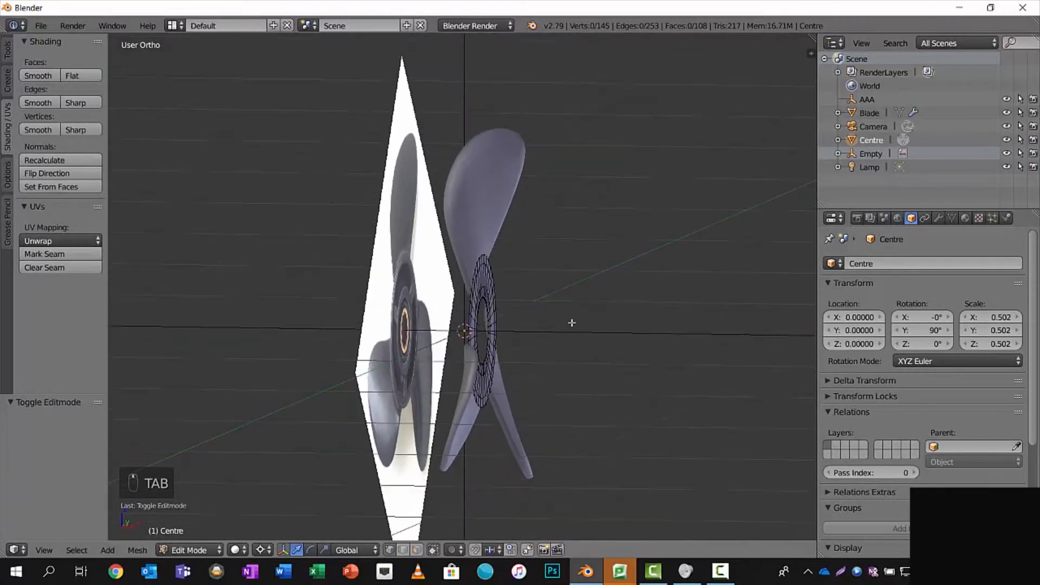
scroll(561, 319, up, 5)
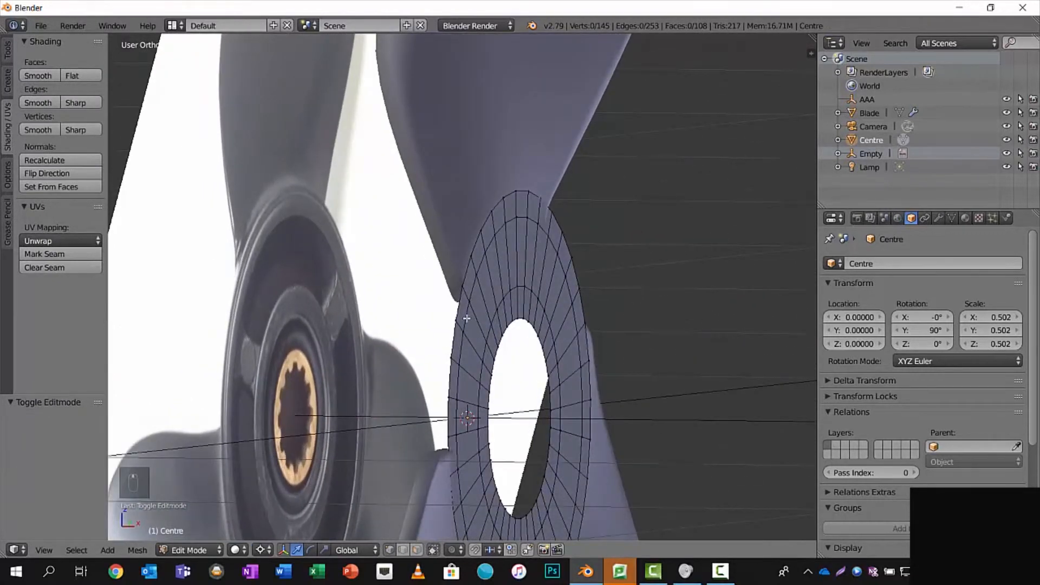
key(a)
key(a)
key(a)
key(a)
middle_drag(522, 402, 552, 395)
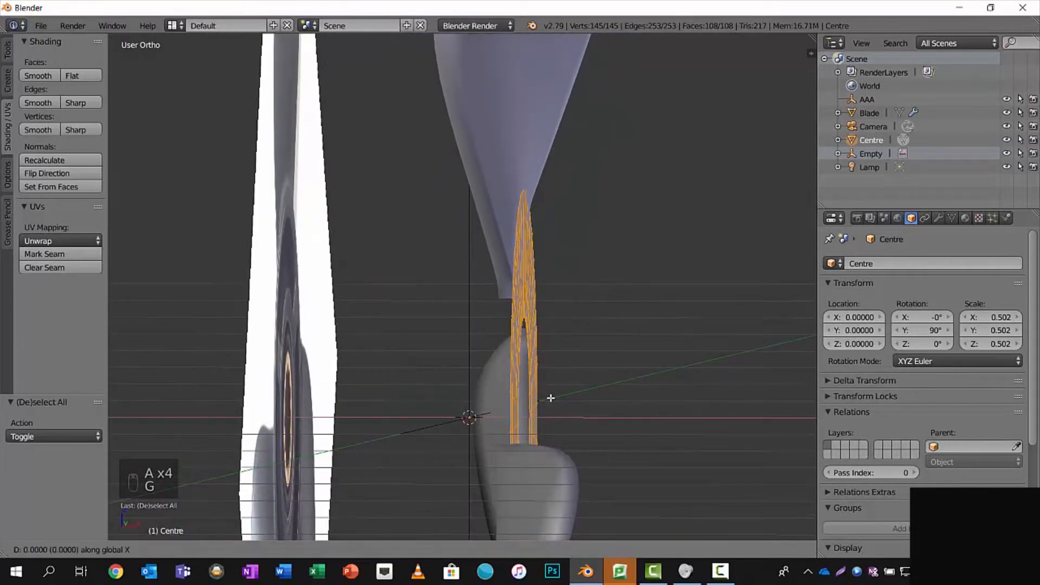
key(g)
key(x)
click(614, 405)
- Try to extrude the ring's outer edge loop backwards along X in the front view, and undo the extrusion
middle_drag(606, 368, 578, 371)
scroll(578, 371, up, 1)
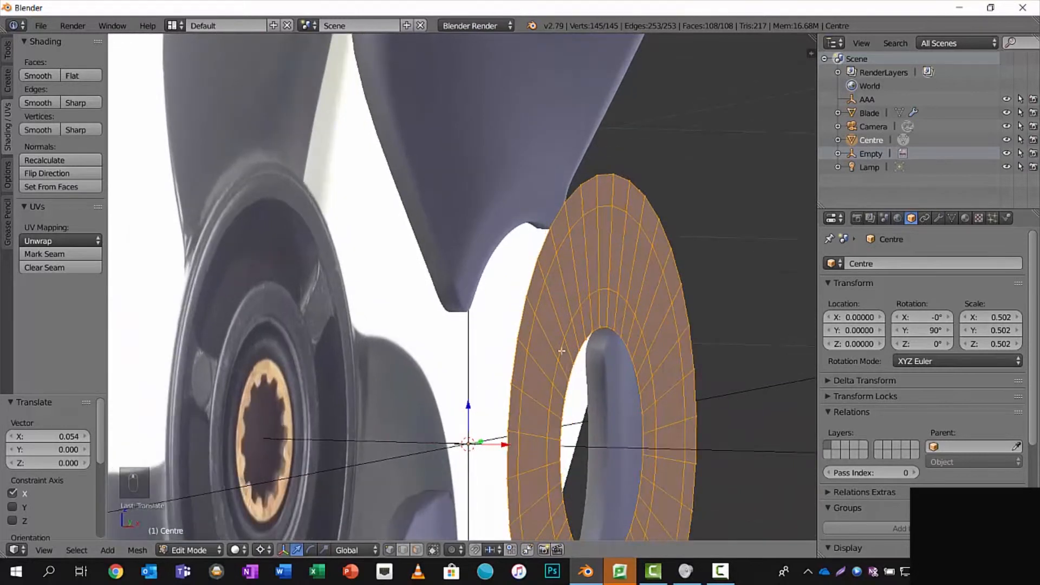
alt+right_click(526, 323)
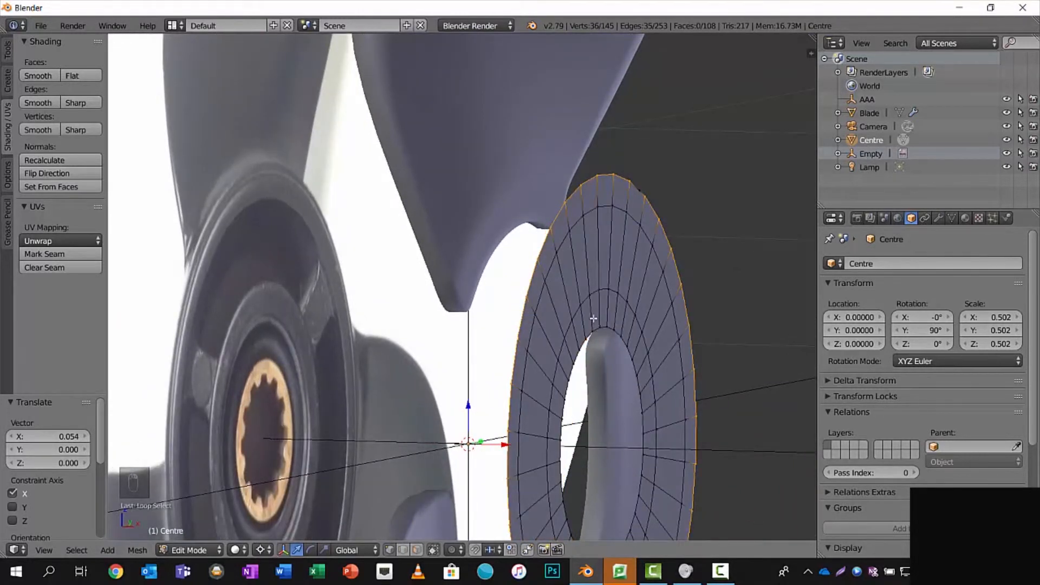
key(KP_1)
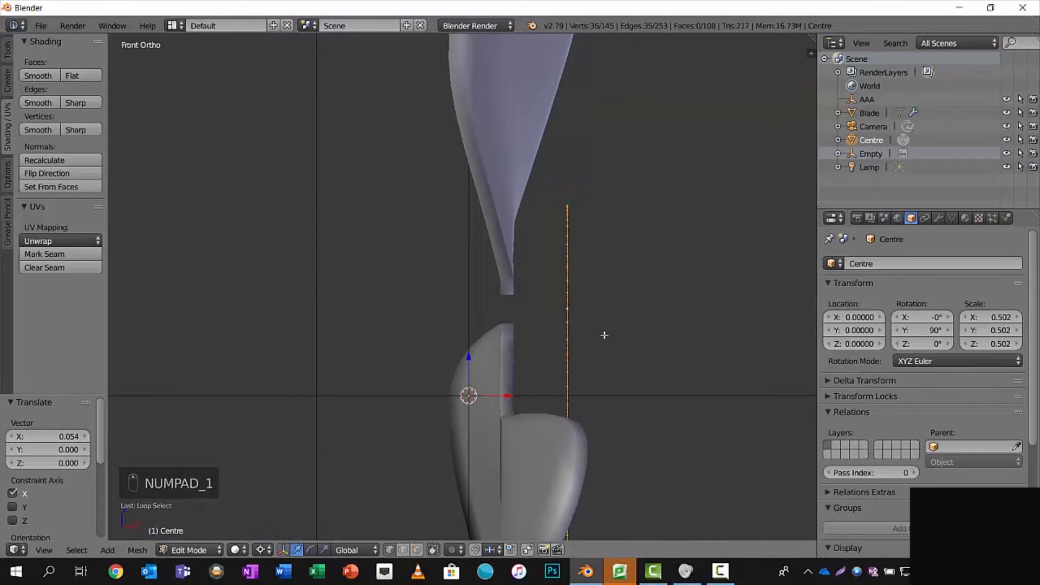
key(e)
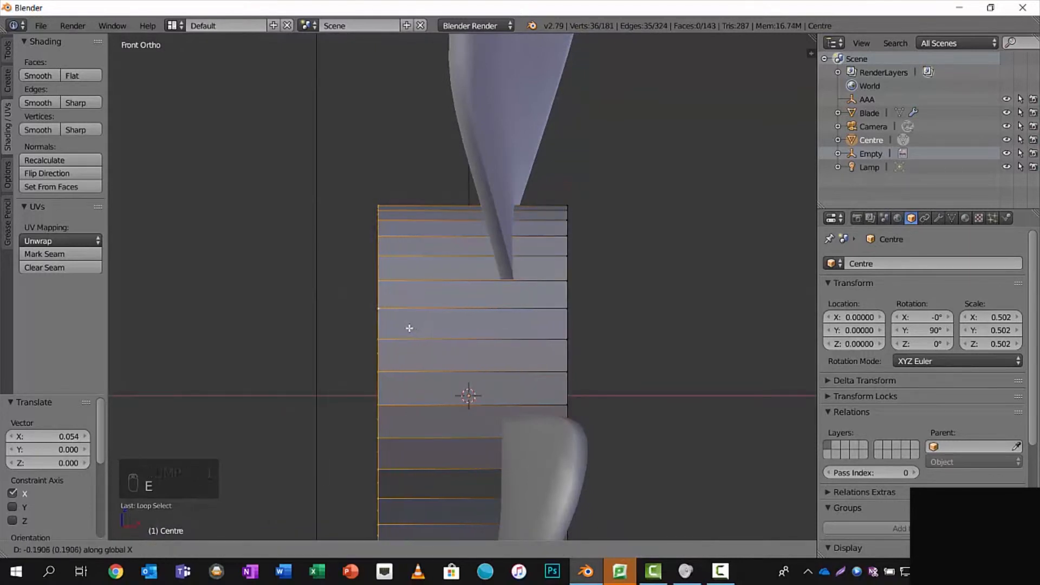
click(401, 324)
middle_drag(409, 318, 290, 329)
key(ctrl+z)
key(ctrl+z)
key(ctrl+z)
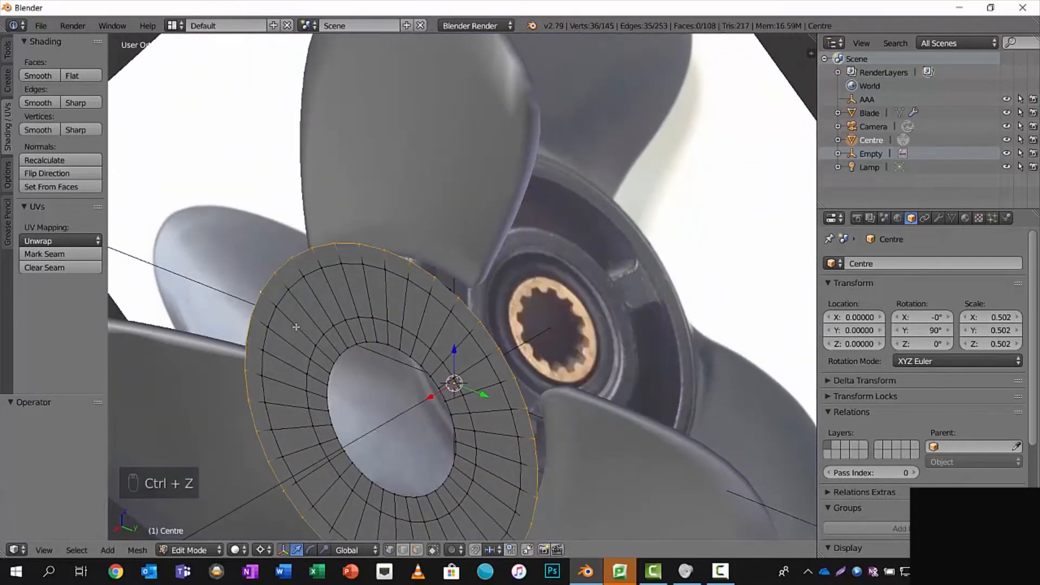
- Dissolve the stray vertex on the Centre ring's outer rim
scroll(439, 319, down, 3)
scroll(440, 313, up, 8)
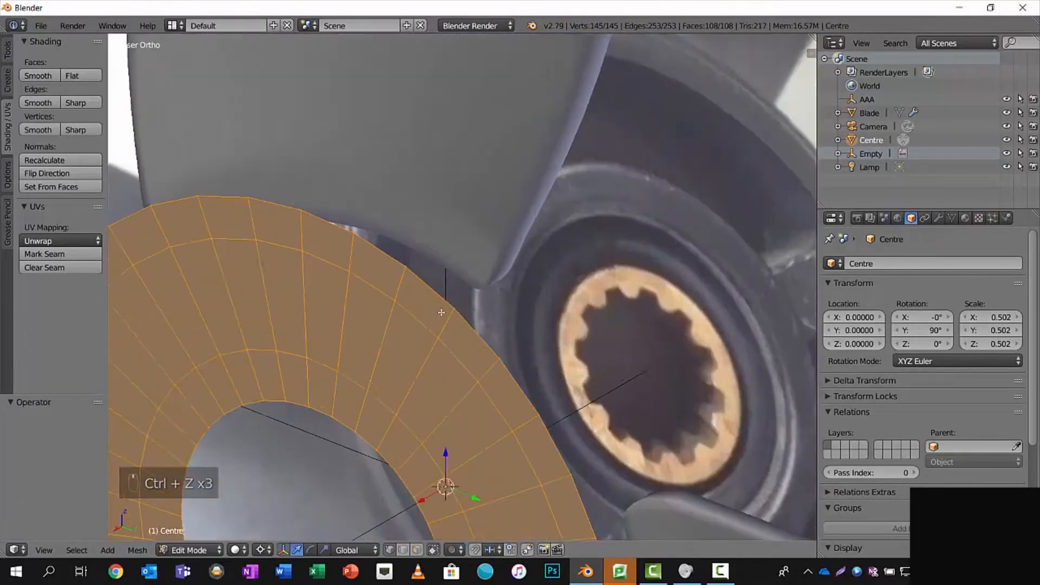
right_click(439, 294)
key(x)
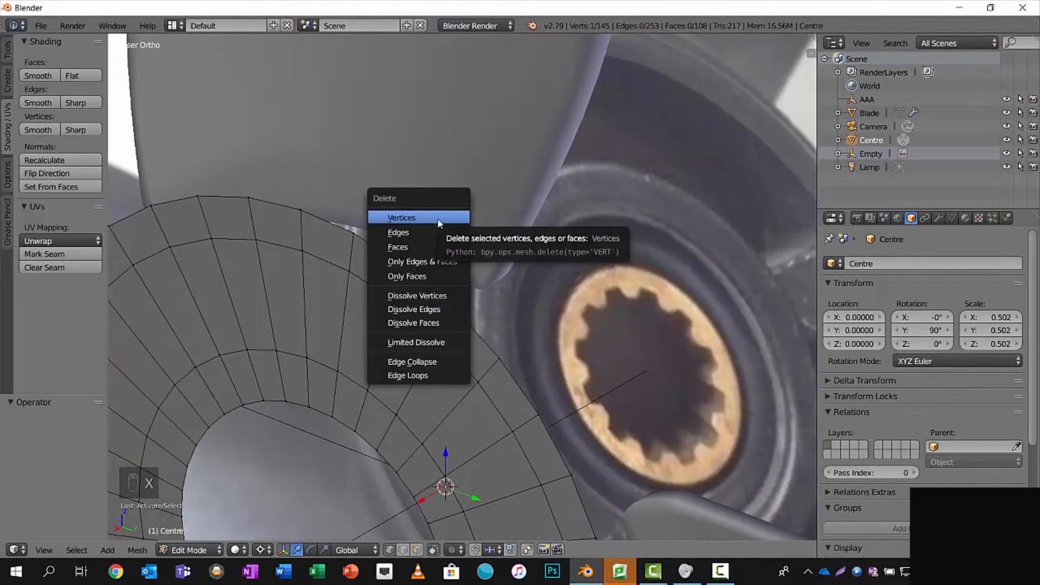
click(442, 295)
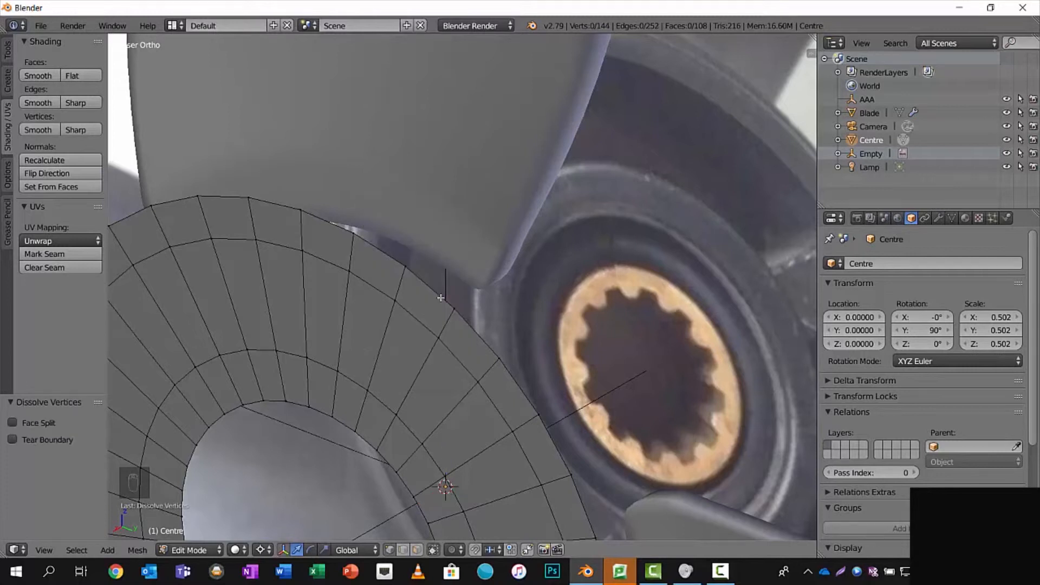
- Try to extrude the complete outer edge loop of the ring by -0.183 along X, and undo it
alt+right_click(441, 297)
mouse_move(506, 313)
middle_down()
mouse_move(487, 303)
mouse_move(490, 315)
middle_up()
key(e)
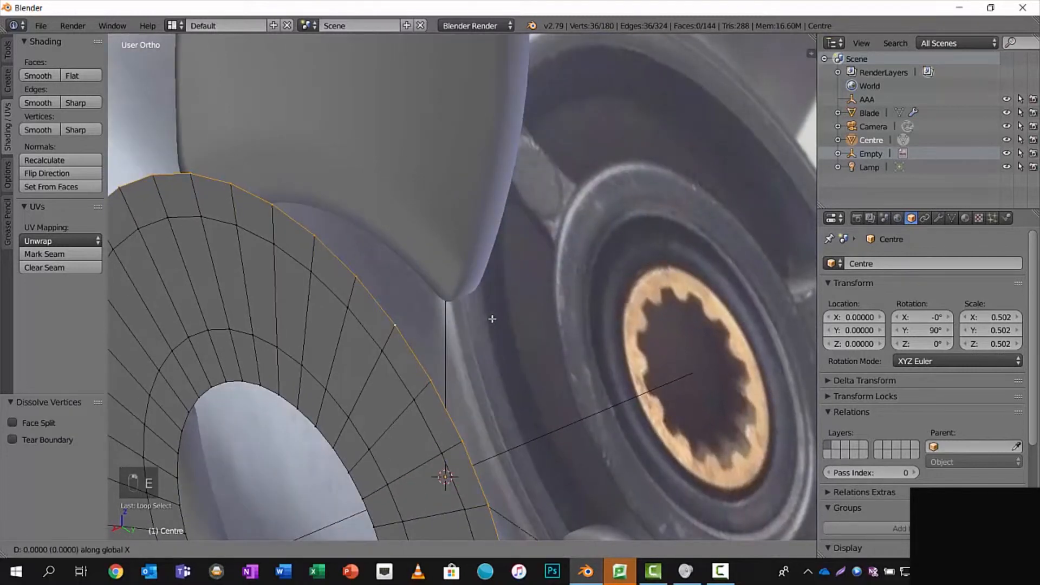
click(729, 281)
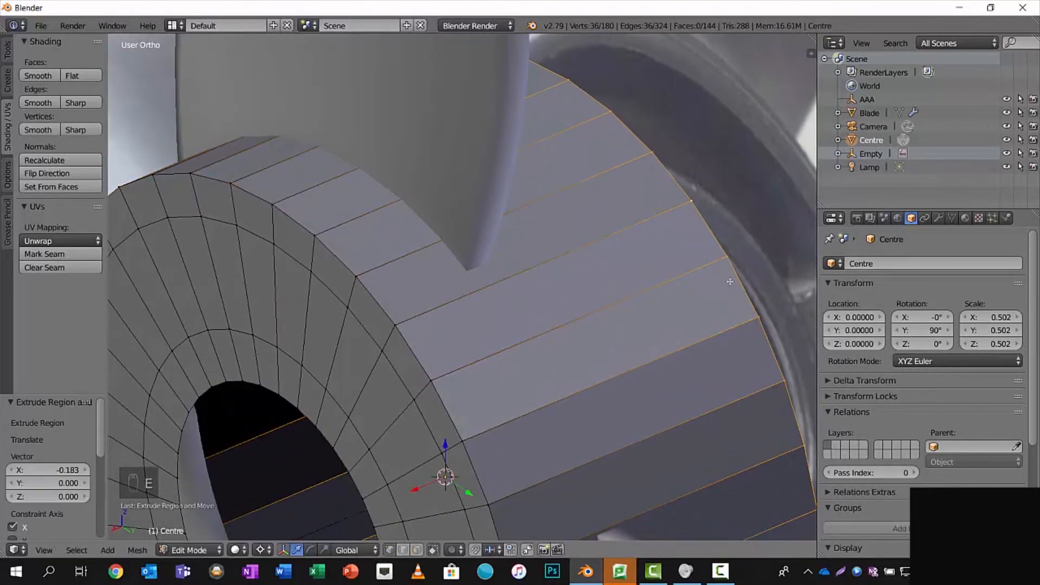
scroll(730, 281, down, 6)
middle_drag(586, 302, 494, 285)
key(ctrl+z)
- Select the whole ring and extrude it along the X axis towards the reference image to form a solid hub
key(a)
key(a)
key(a)
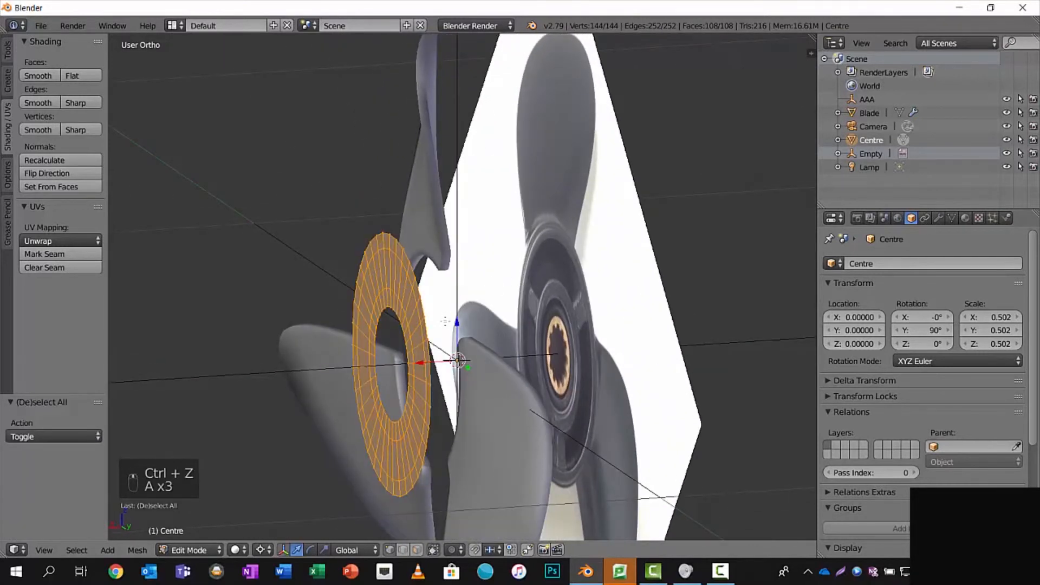
key(e)
key(x)
click(588, 306)
- Select all of the hub's faces and recalculate their normals
middle_drag(587, 306, 538, 330)
scroll(548, 303, up, 3)
key(a)
key(a)
key(a)
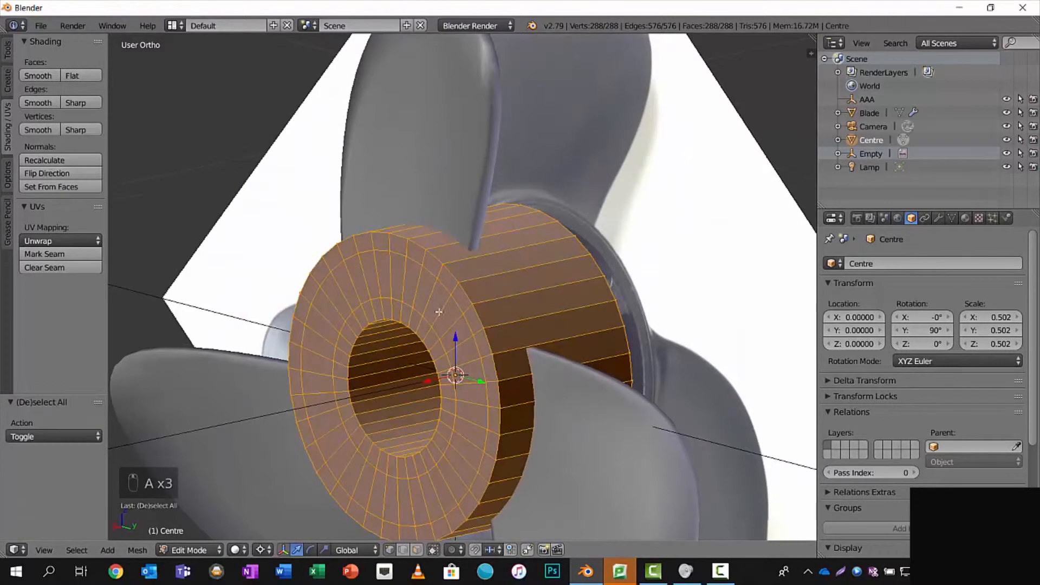
click(44, 160)
middle_drag(269, 258, 292, 264)
key(z)
key(z)
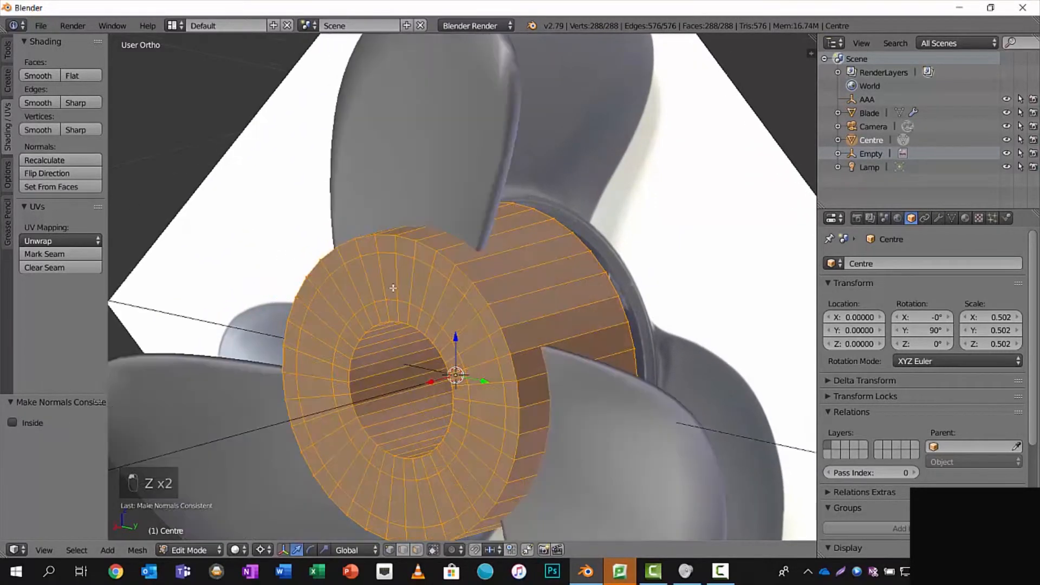
- Cut edge loops around the hub's outer wall close to its front and rear ends
middle_drag(449, 295, 594, 284)
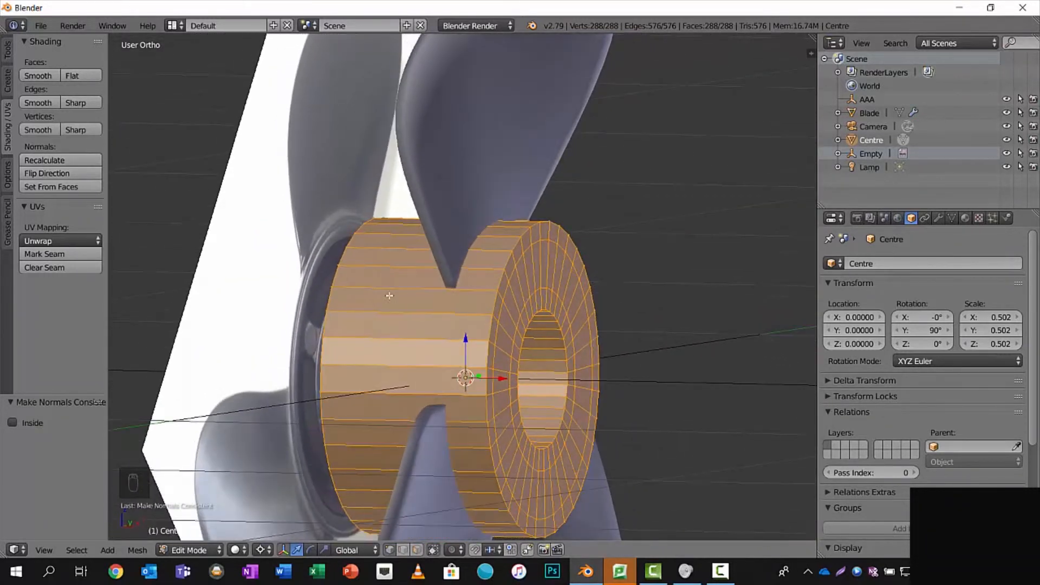
key(a)
key(ctrl+r)
key(s)
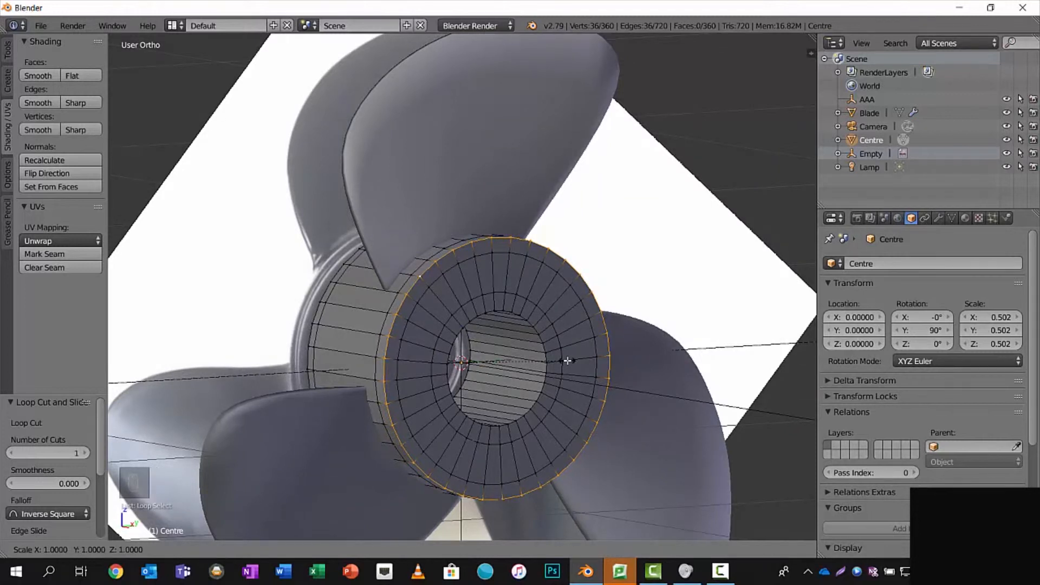
key(shift+y)
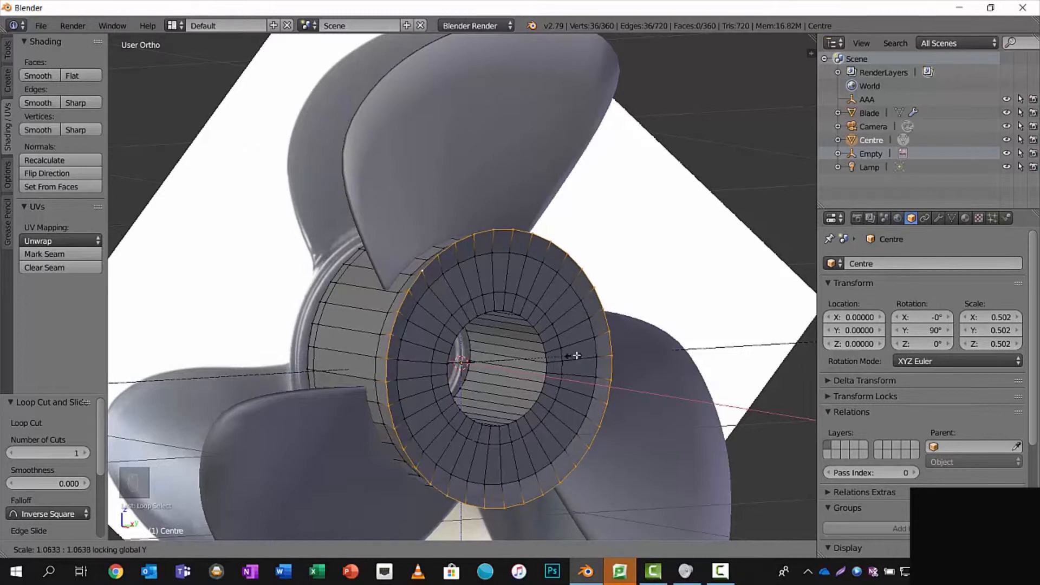
right_click(601, 312)
mouse_move(588, 325)
middle_down()
mouse_move(563, 328)
mouse_move(588, 333)
middle_up()
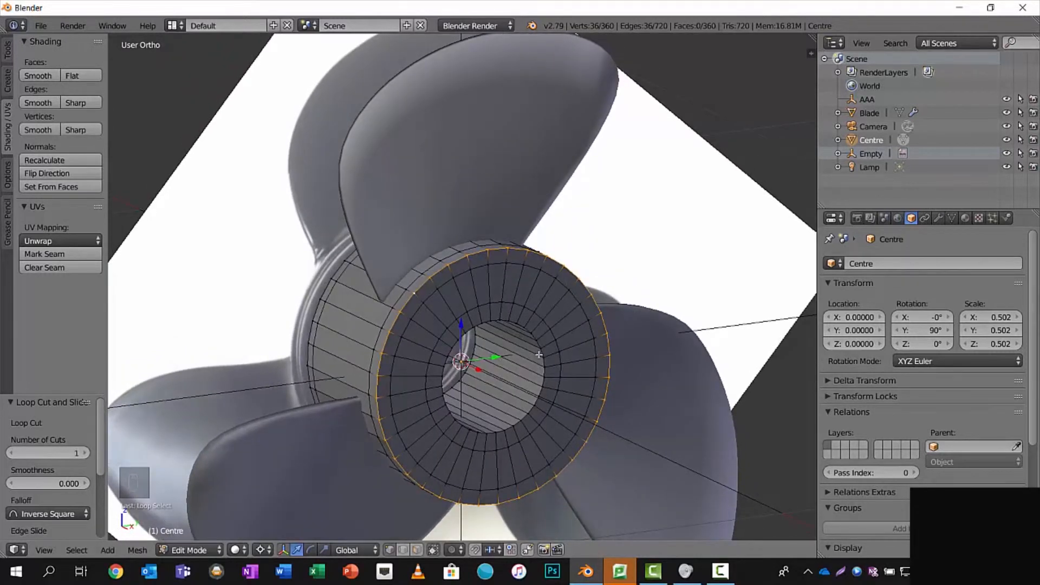
- Scale the hub's front outer edge loop to 1.079 with the X axis locked
key(s)
key(shift+x)
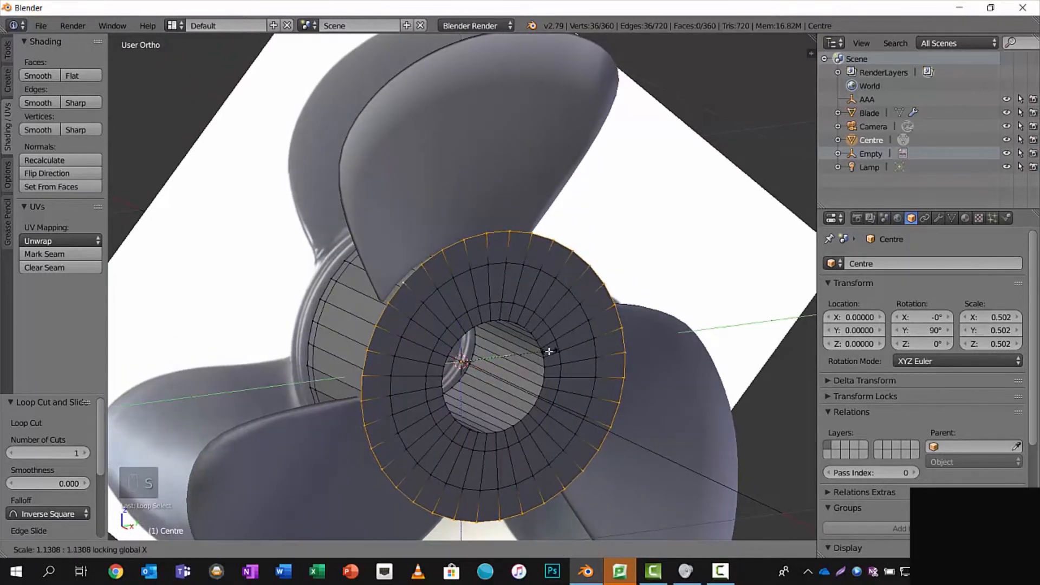
click(546, 353)
- Add the neighbouring inner loop to the selection and move the front rim 0.024 forward along the X axis
middle_drag(545, 353, 539, 319)
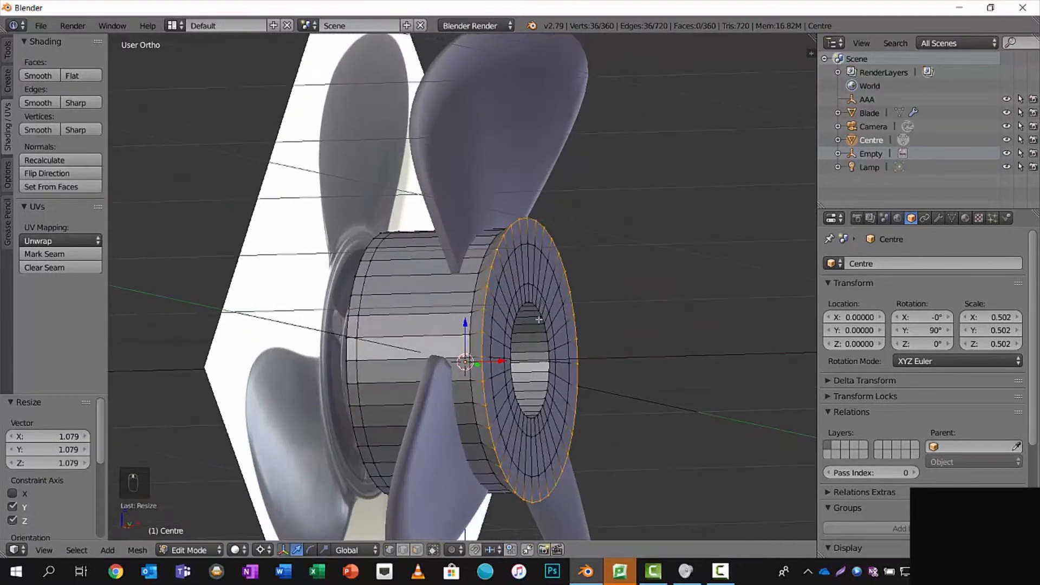
alt+shift+click(519, 248)
middle_drag(518, 248, 576, 262)
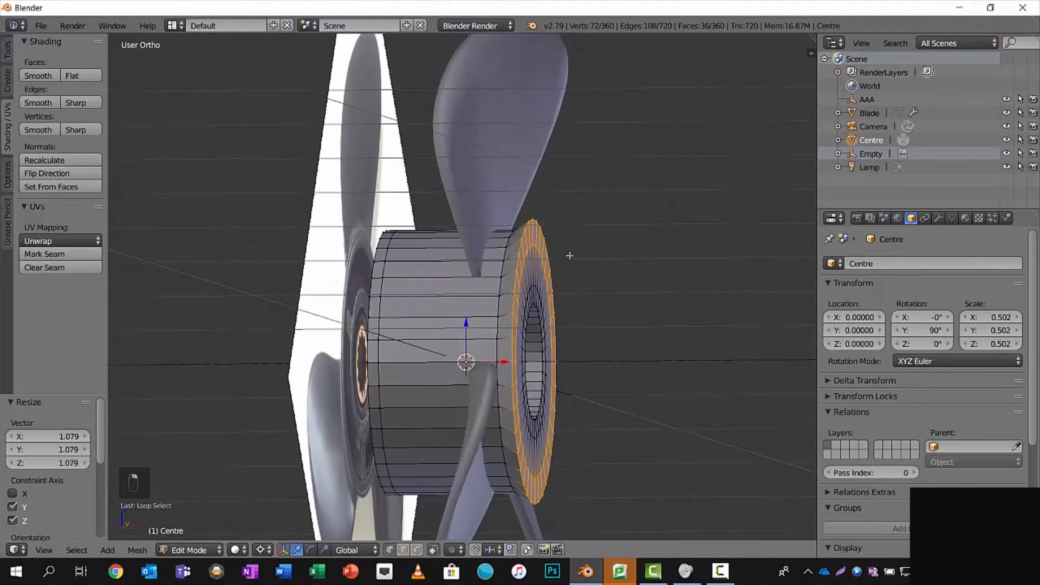
key(g)
key(x)
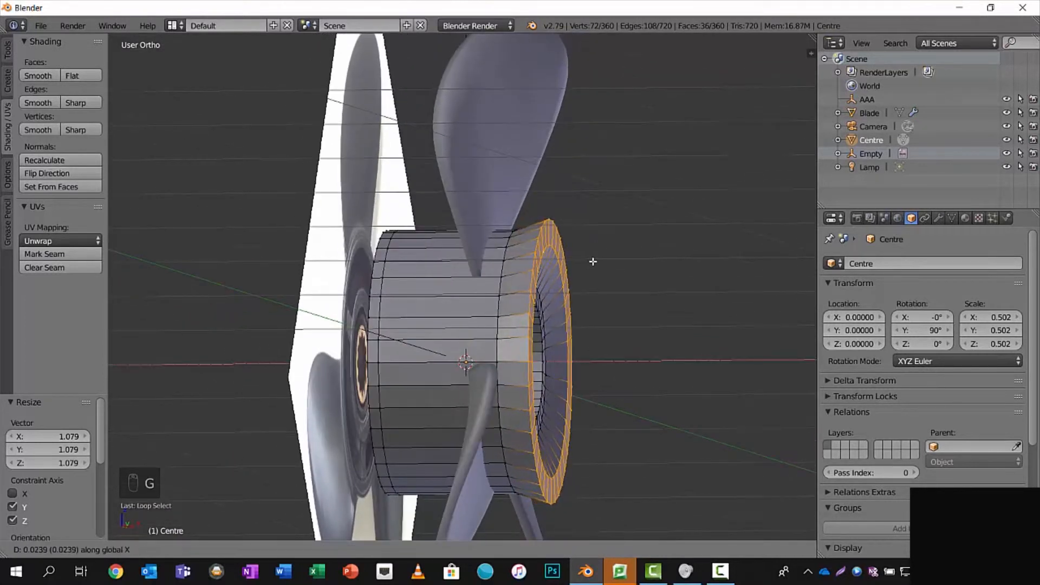
click(592, 262)
- Enlarge the front face's inner edge loop towards the rim and move it -0.048 along X to recess the face
middle_drag(593, 261, 481, 290)
alt+click(498, 295)
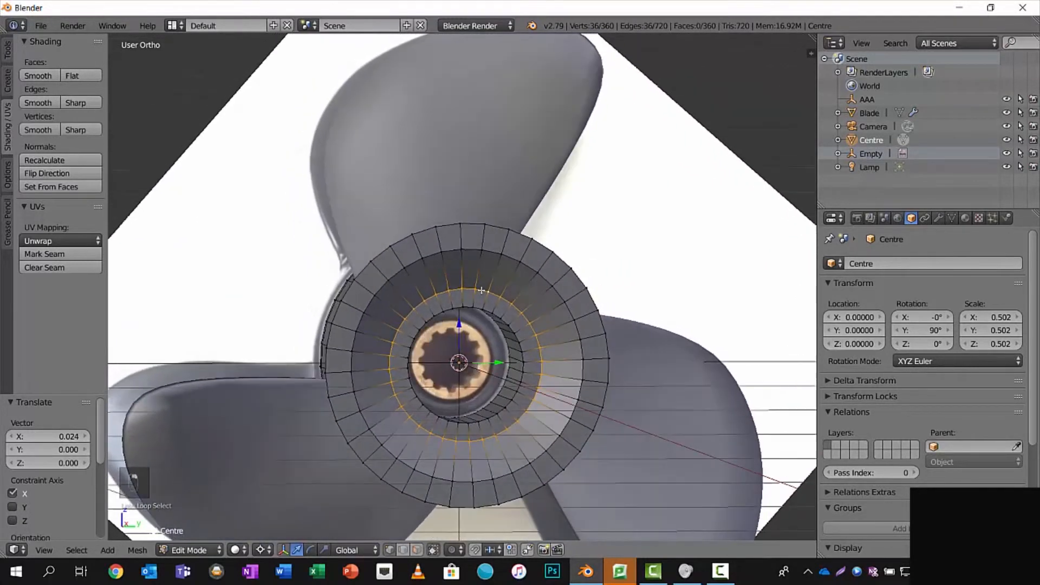
key(s)
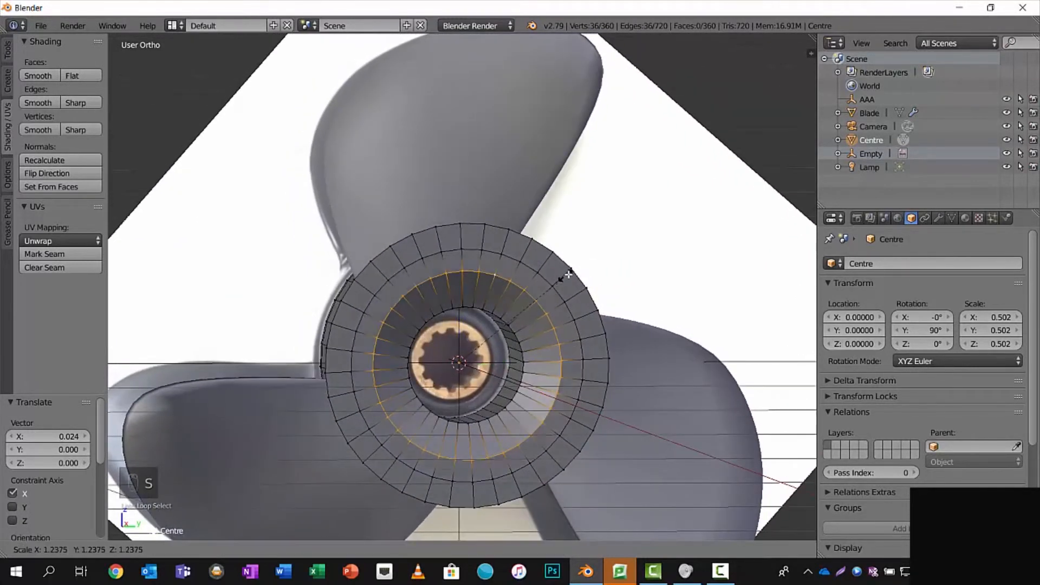
click(582, 266)
mouse_move(583, 266)
middle_down()
mouse_move(728, 293)
mouse_move(549, 307)
middle_up()
key(g)
key(x)
click(685, 301)
key(z)
key(z)
- Select the rim's inner edge loop together with the recessed loop, scale both up slightly and shift them along X
scroll(549, 307, up, 4)
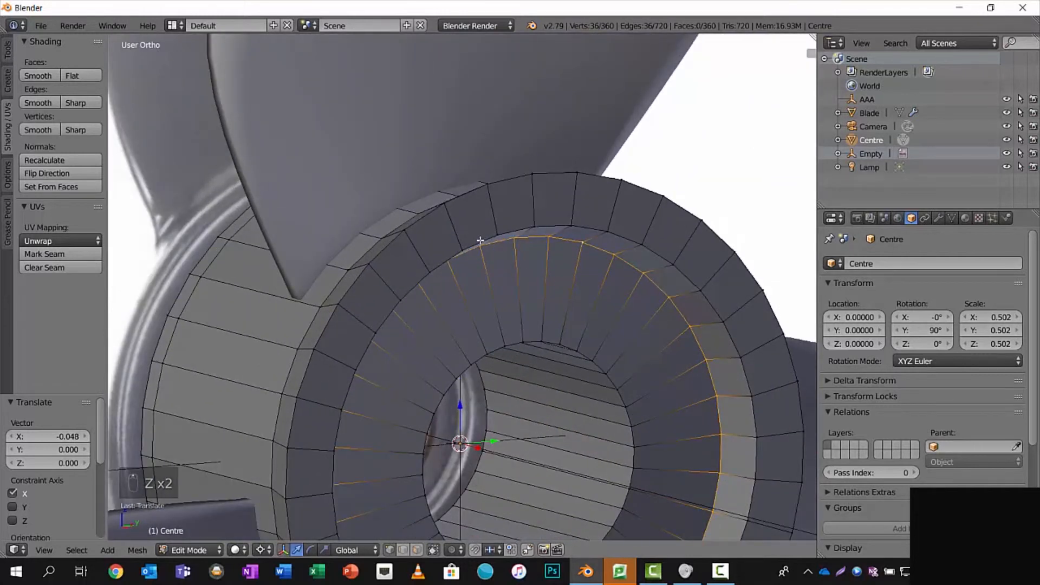
alt+shift+click(481, 240)
key(s)
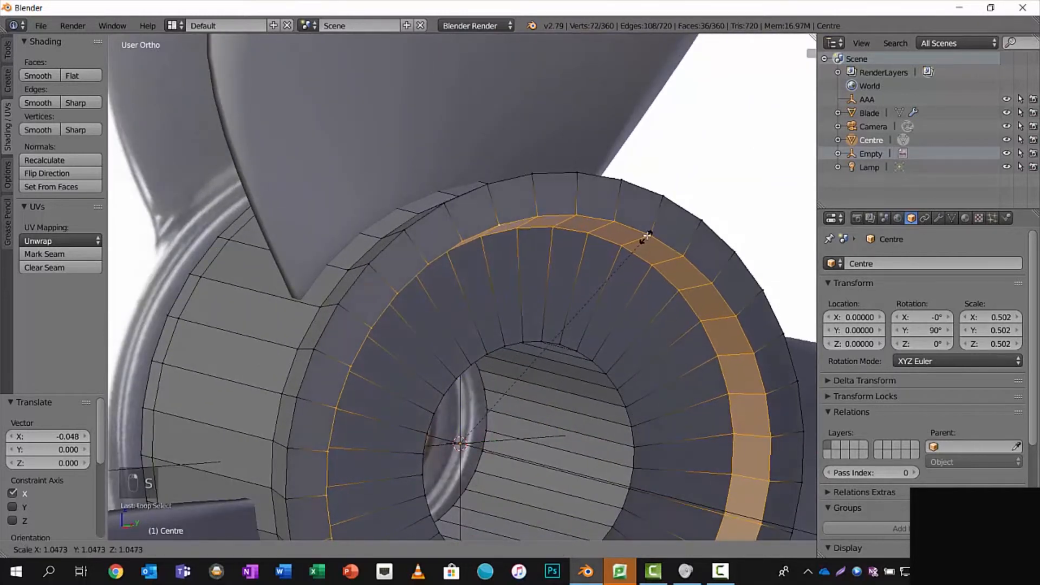
click(655, 233)
middle_drag(654, 233, 583, 244)
key(g)
key(x)
click(724, 227)
- Select the entire hub mesh and add a Subdivision Surface modifier to Centre
scroll(611, 235, down, 2)
key(a)
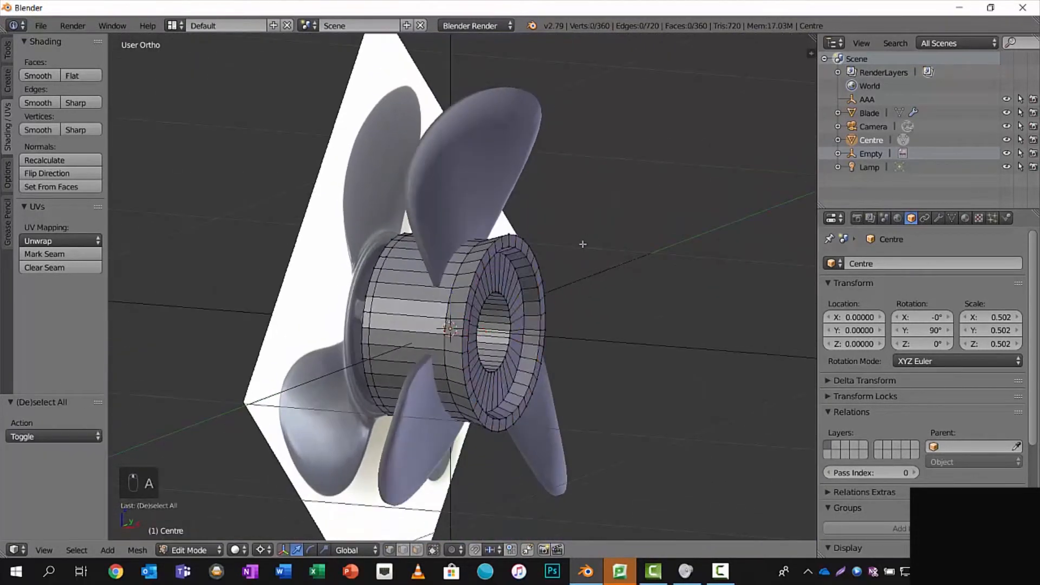
key(a)
click(937, 219)
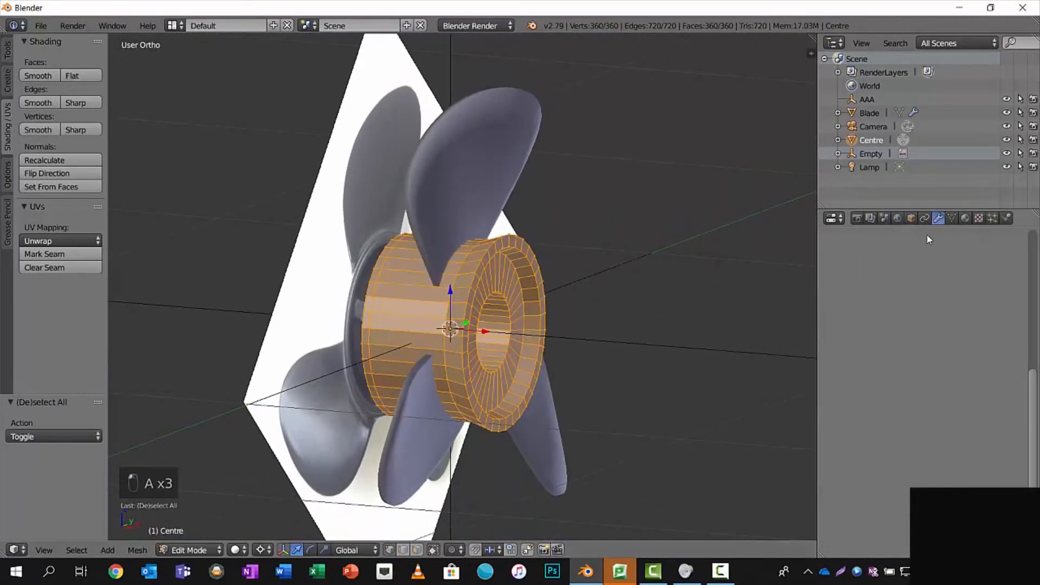
click(901, 263)
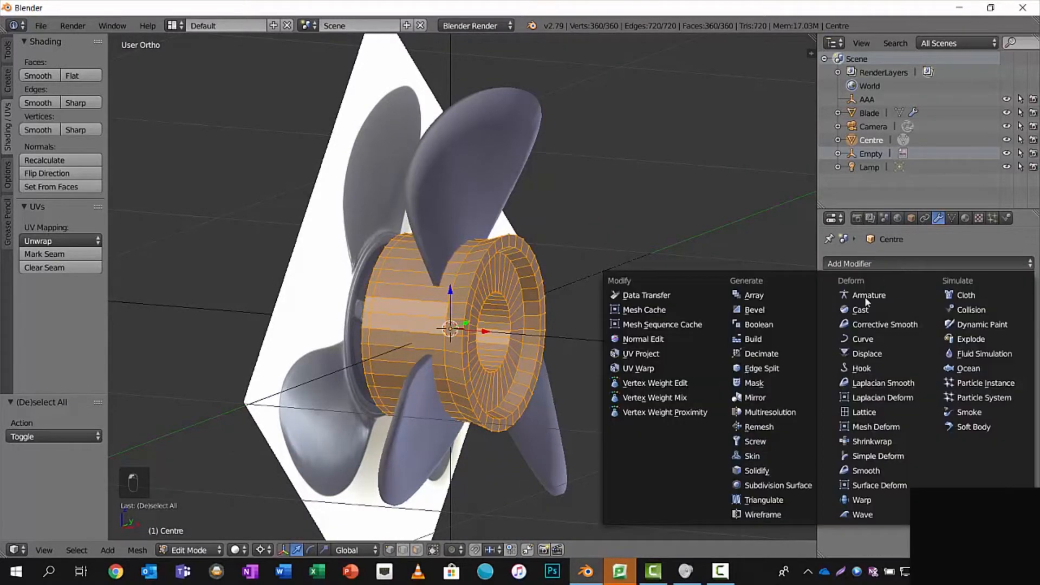
click(777, 484)
- Apply smooth shading to all of the hub's faces
key(a)
key(a)
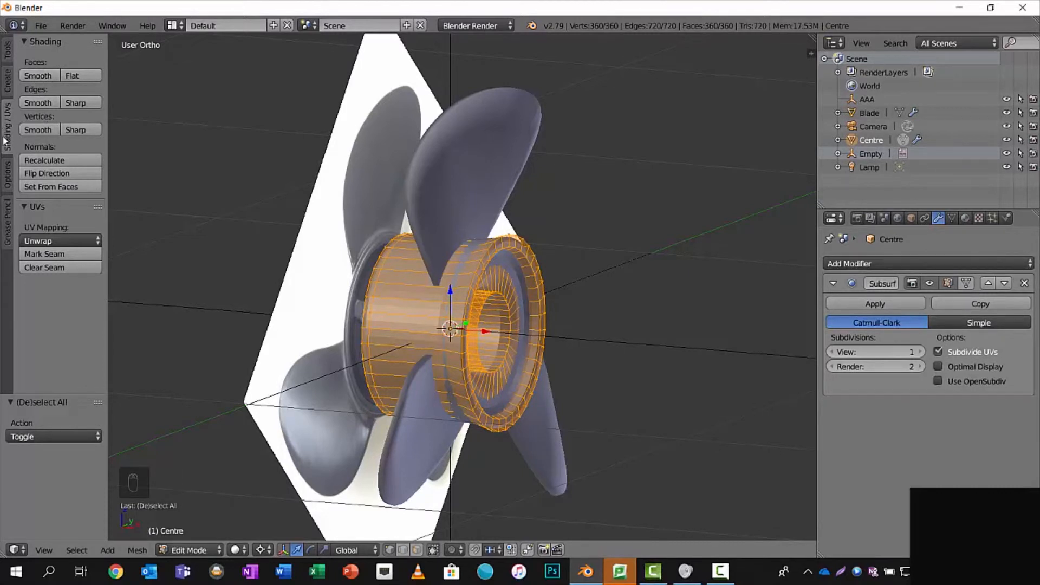
click(41, 77)
- Set up face selection in the right side view and turn off Centre's Subdivision Surface display in edit mode
middle_drag(209, 169, 453, 290)
key(KP_3)
key(z)
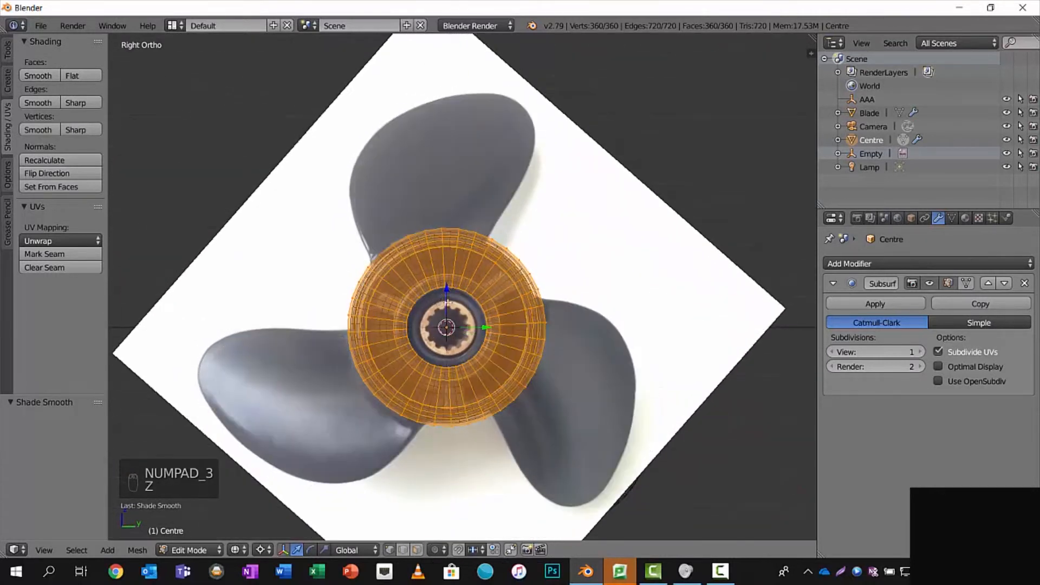
scroll(450, 301, up, 2)
scroll(450, 302, up, 5)
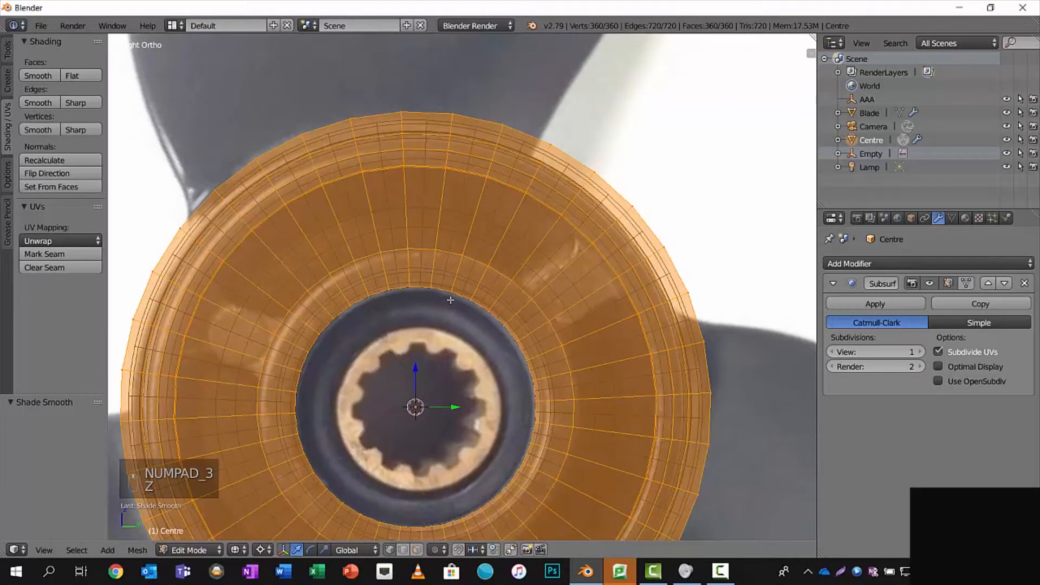
key(z)
key(z)
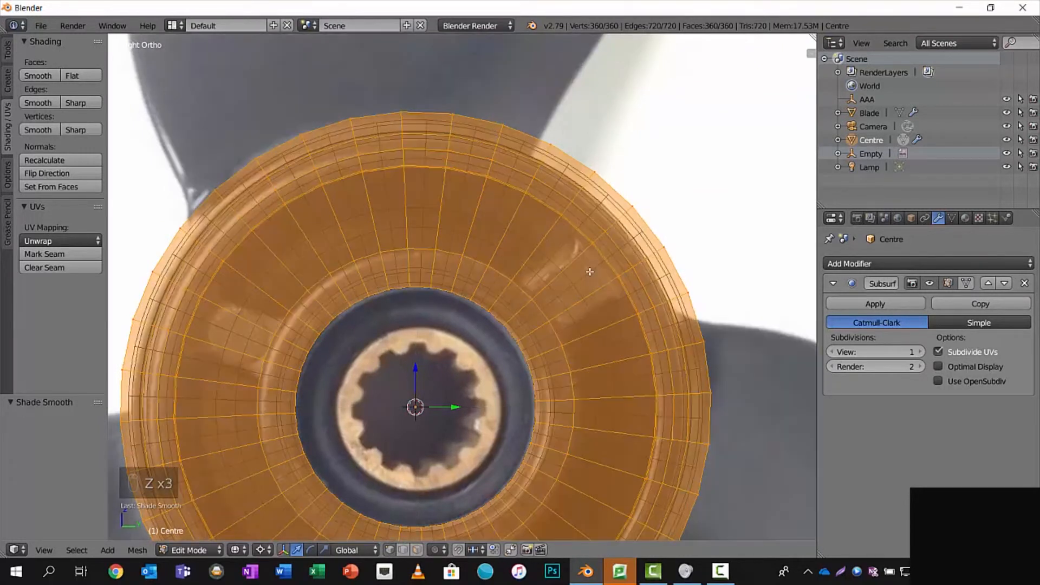
key(z)
click(416, 549)
click(948, 283)
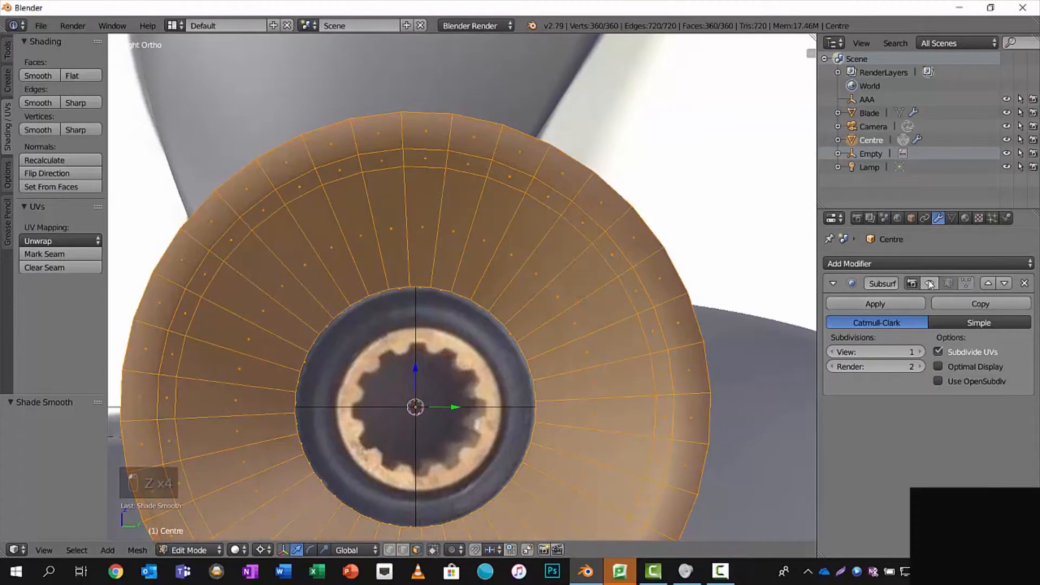
- Select the recessed front ring of faces except three evenly spaced pairs left as spokes, and delete the selected faces
shift+middle_drag(549, 268, 559, 208)
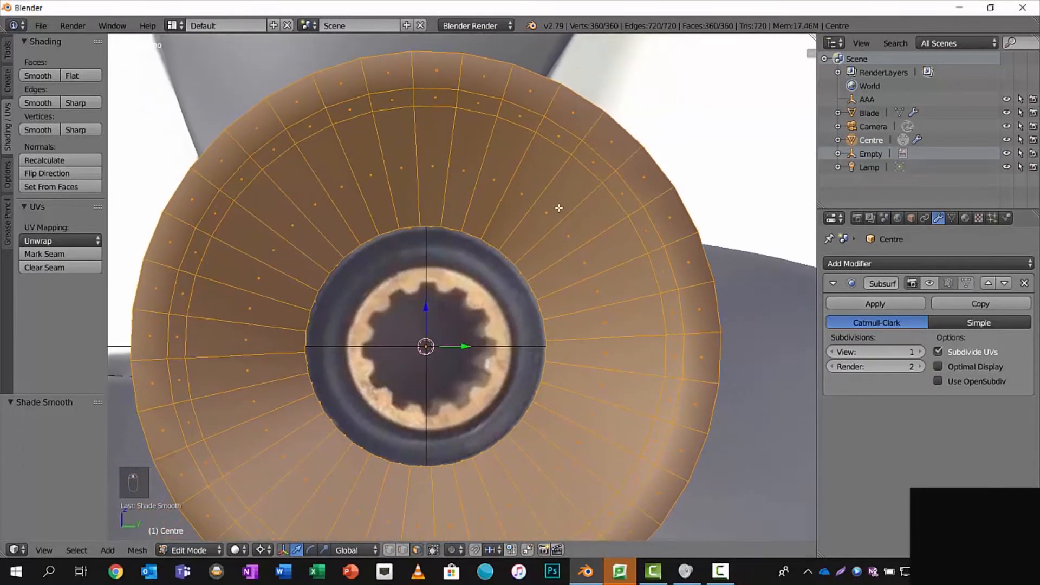
scroll(561, 204, down, 2)
right_click(528, 229)
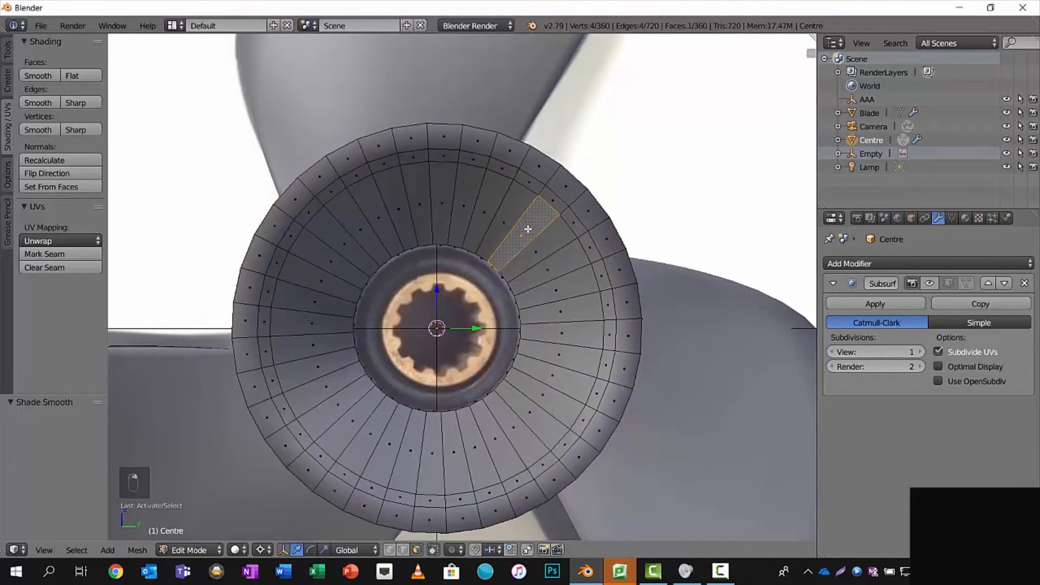
key(a)
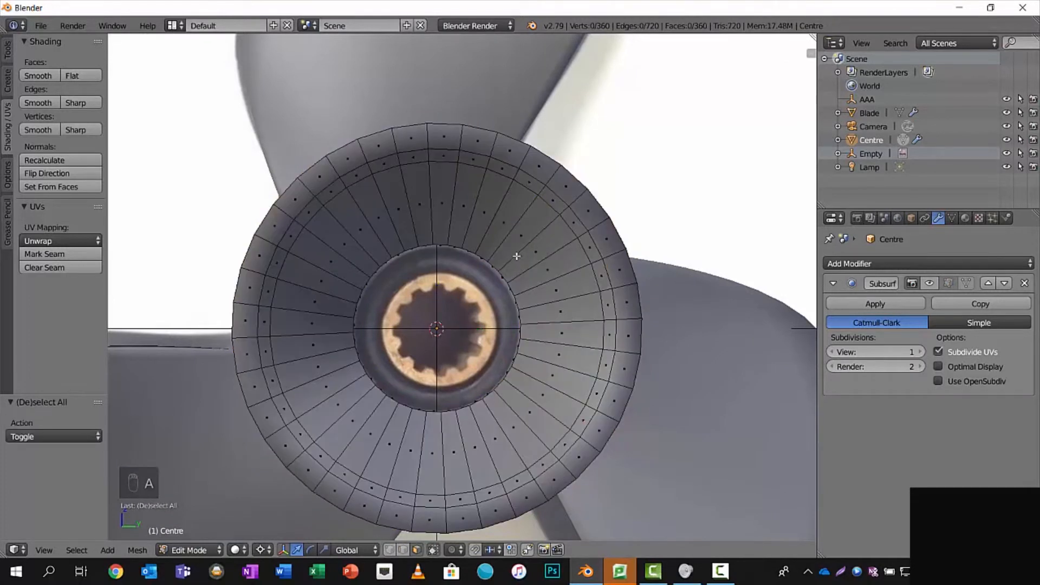
alt+right_click(519, 249)
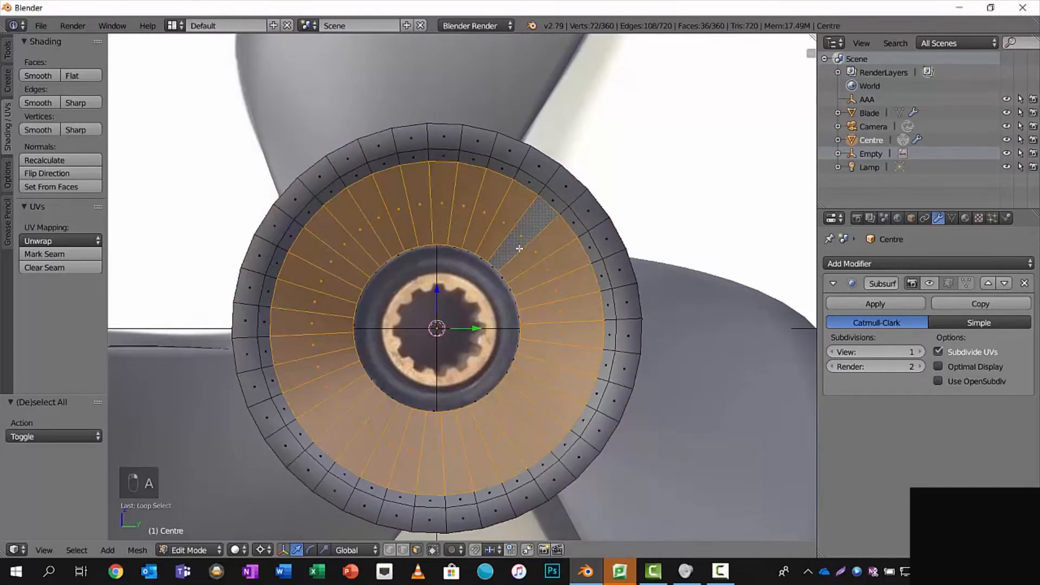
shift+right_click(550, 244)
shift+right_click(568, 268)
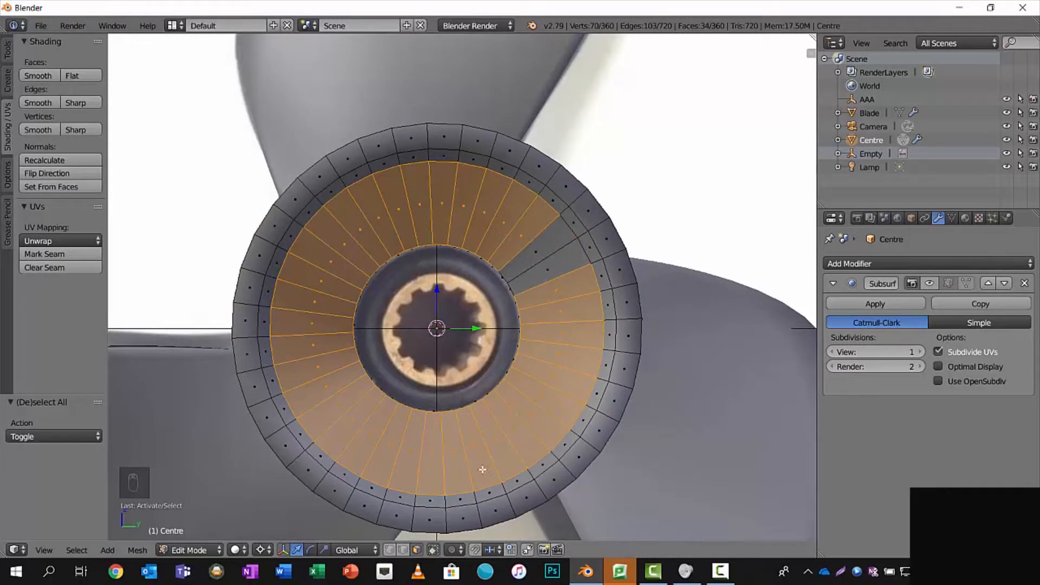
shift+right_click(451, 468)
shift+right_click(435, 465)
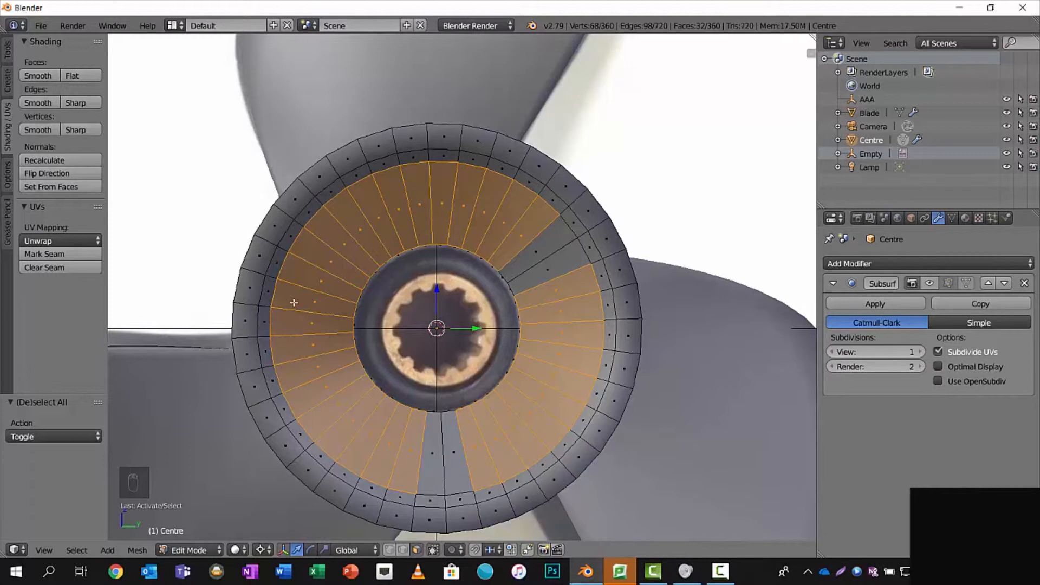
shift+right_click(297, 283)
shift+right_click(315, 255)
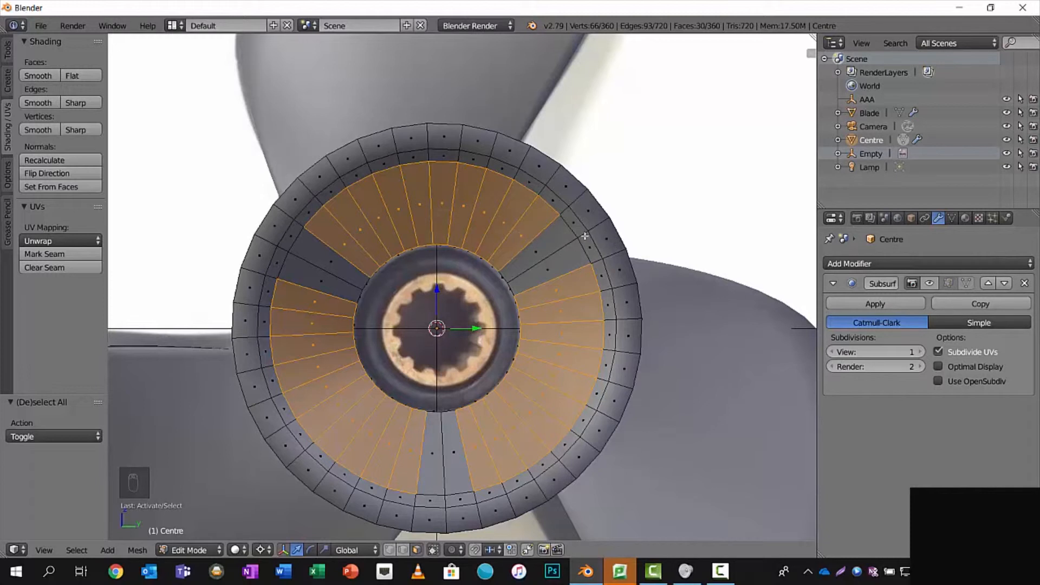
key(x)
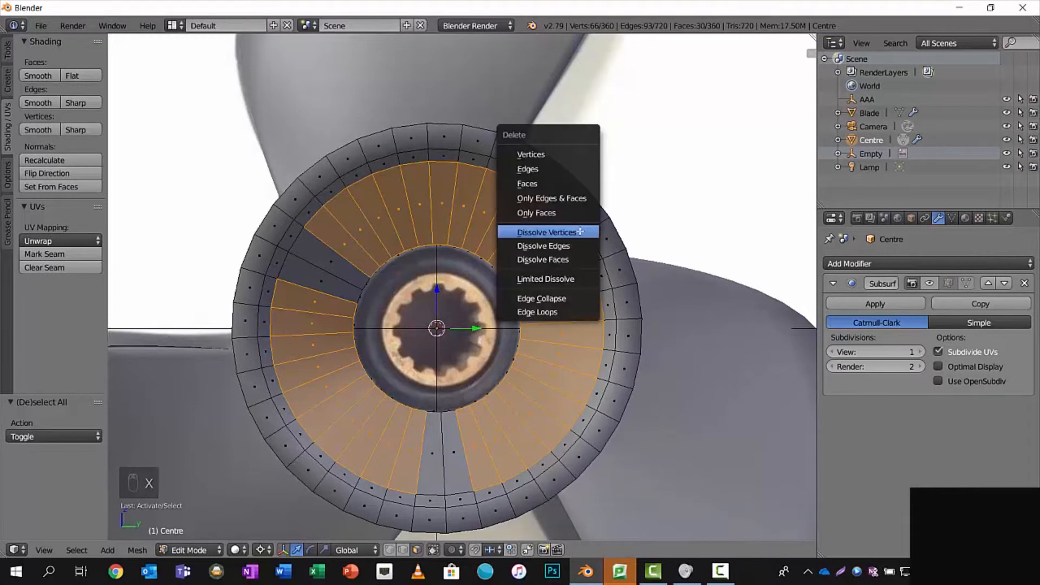
click(570, 185)
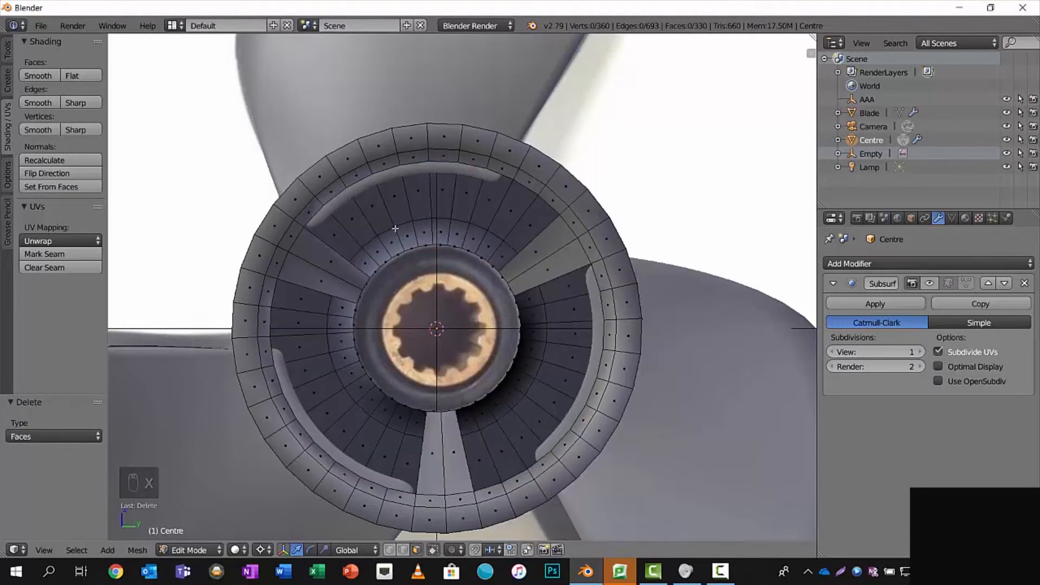
- Select the edge loop around the bore on the hub's back face and hide the Empty holding the reference image
scroll(388, 228, up, 1)
mouse_move(390, 224)
middle_down()
mouse_move(397, 227)
mouse_move(388, 225)
middle_up()
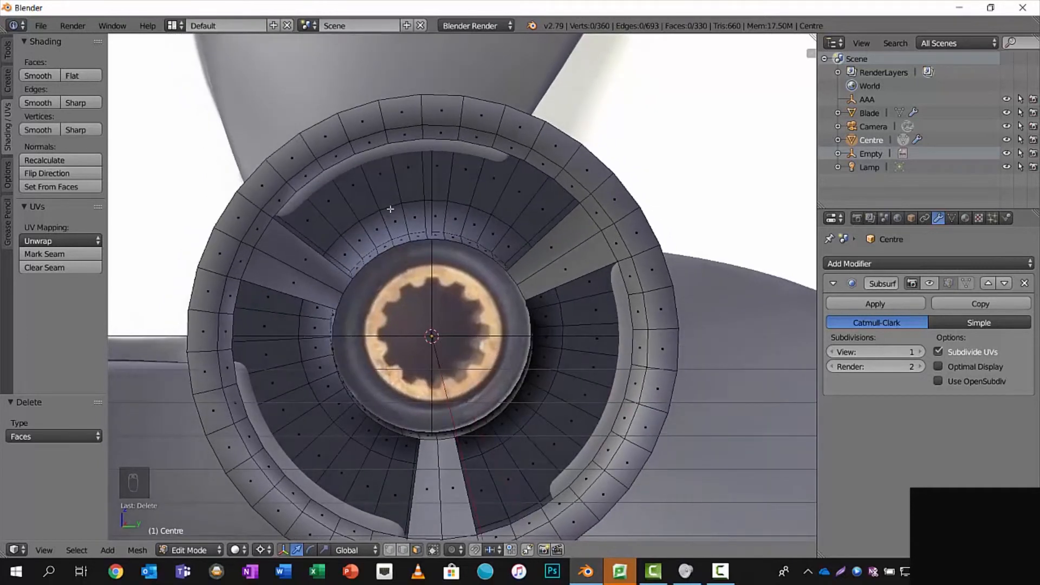
alt+right_click(386, 211)
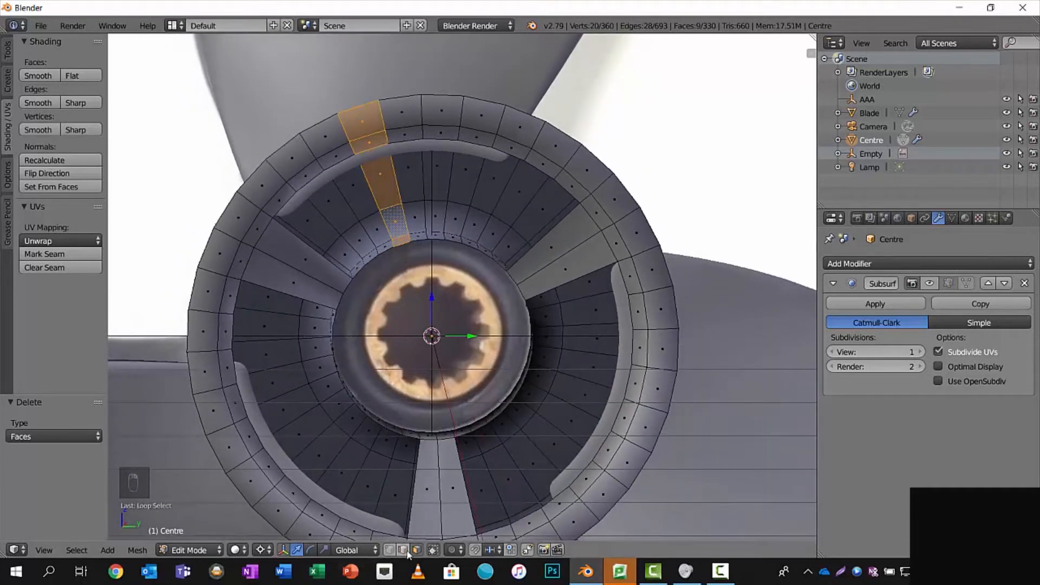
alt+right_click(379, 221)
middle_drag(359, 216, 237, 219)
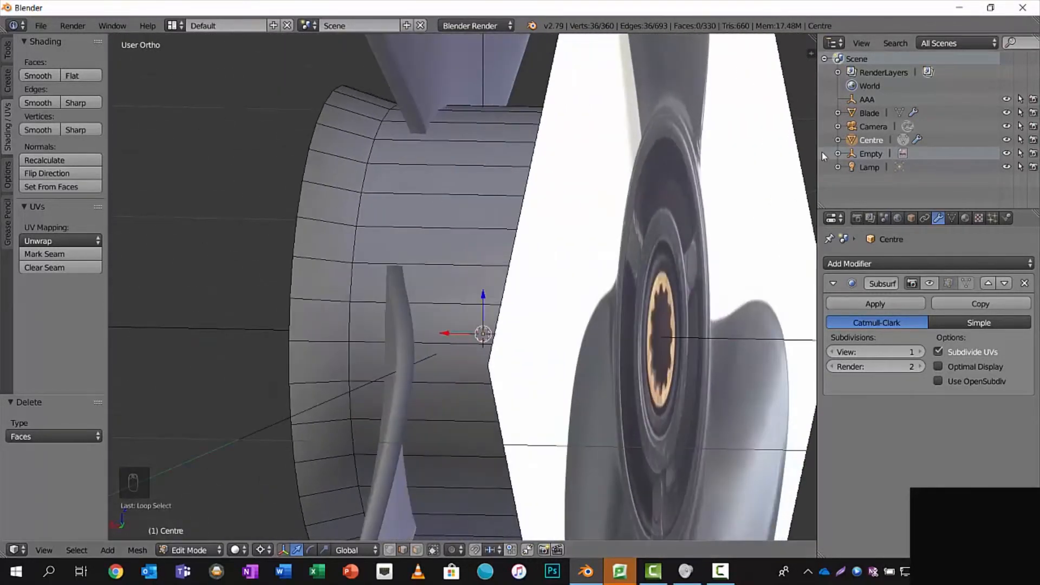
click(1006, 153)
middle_drag(733, 214, 669, 195)
- Try to delete the faces at the selected back edge loop and switch to face mode for a circle selection
key(x)
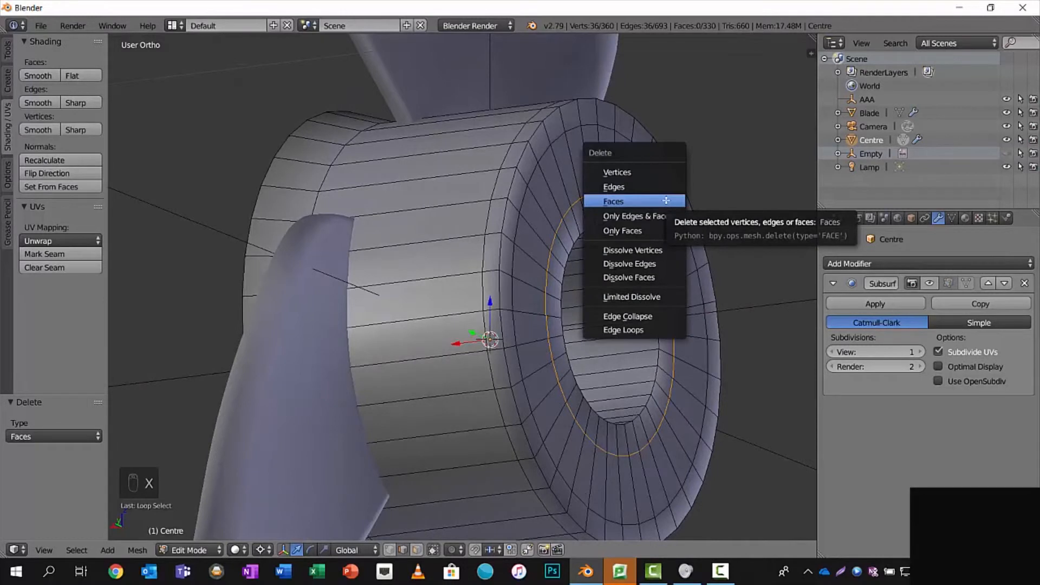
click(666, 200)
middle_drag(572, 426, 551, 422)
click(417, 550)
key(c)
right_click(607, 171)
mouse_move(608, 171)
middle_down()
mouse_move(755, 179)
mouse_move(781, 194)
middle_up()
- Undo the back-face edits and the deletion of the front ring's faces
key(ctrl+z)
key(ctrl+z)
key(ctrl+z)
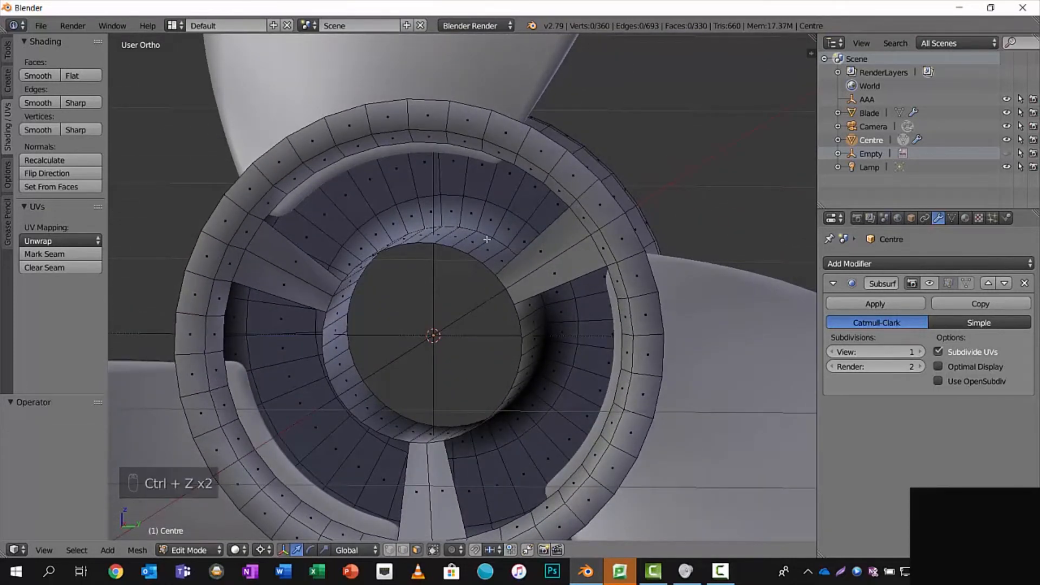
key(ctrl+z)
key(ctrl+z)
key(ctrl+z)
key(ctrl+z)
key(ctrl+z)
key(ctrl+z)
key(ctrl+z)
key(ctrl+z)
- Select the edge loop around the bore on the hub's back face and edge-slide it by a factor of 0.546
middle_drag(489, 227, 673, 233)
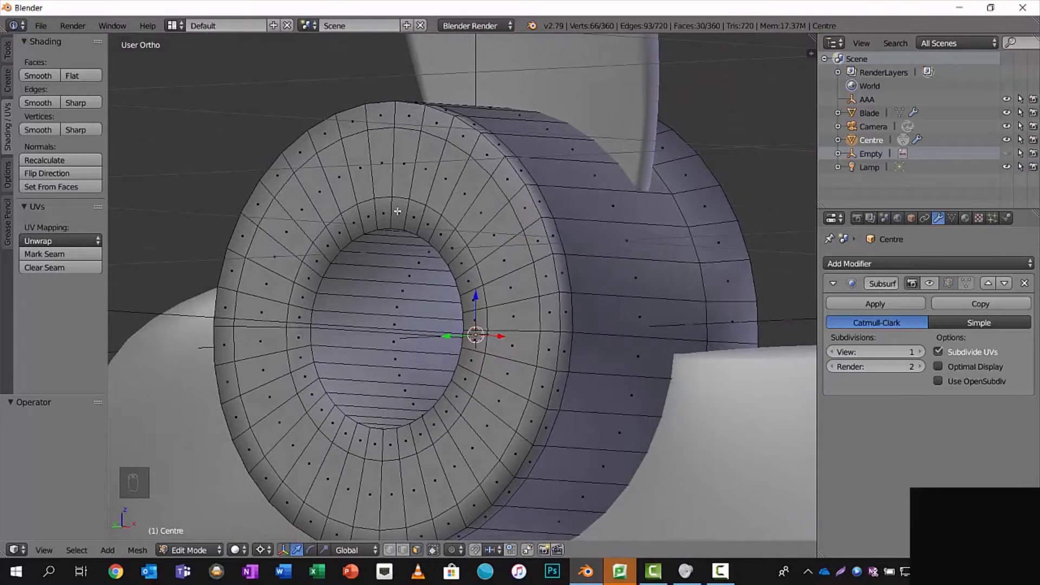
alt+right_click(382, 203)
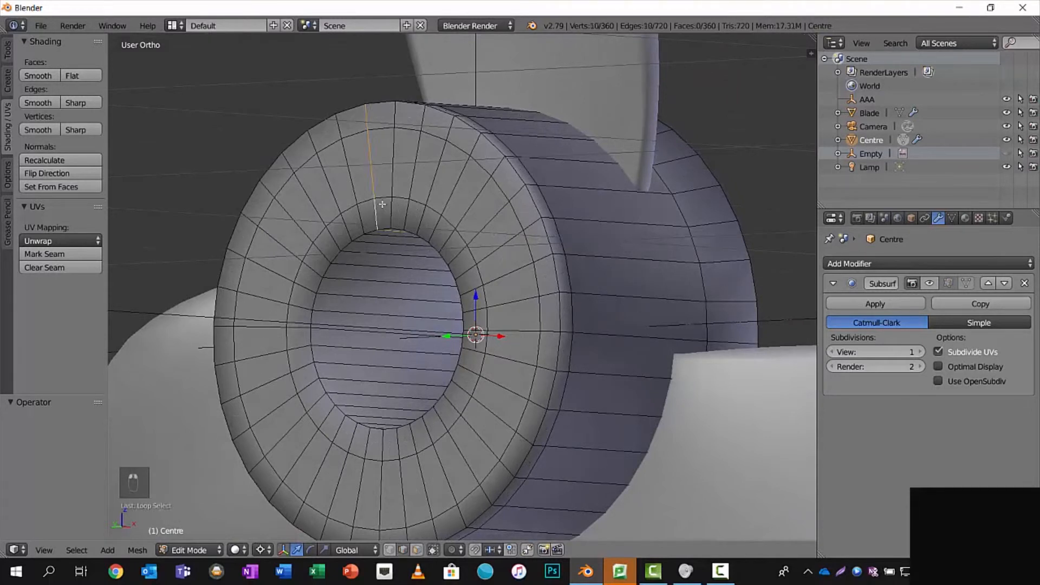
key(s)
key(s)
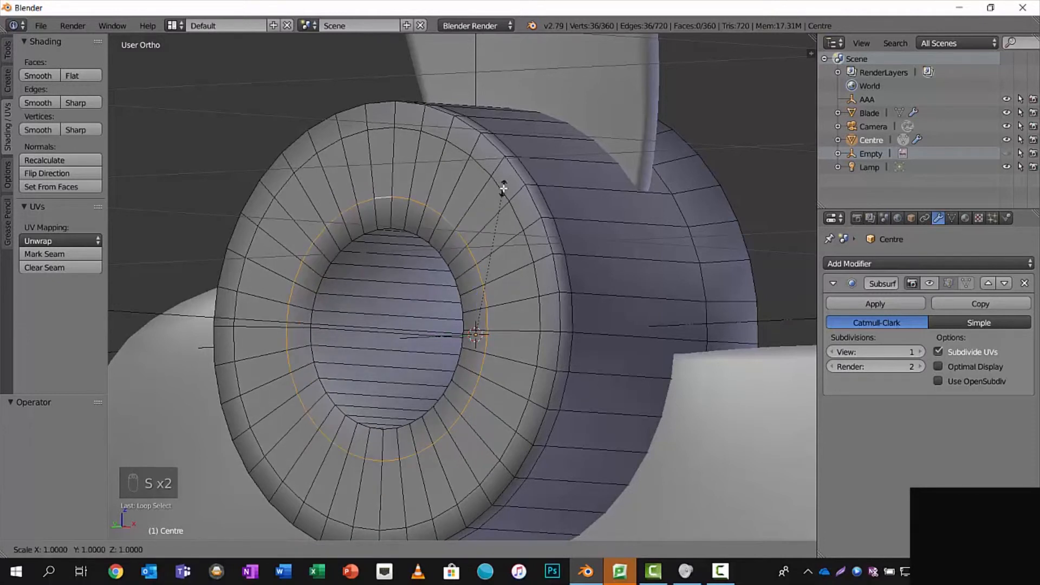
key(Escape)
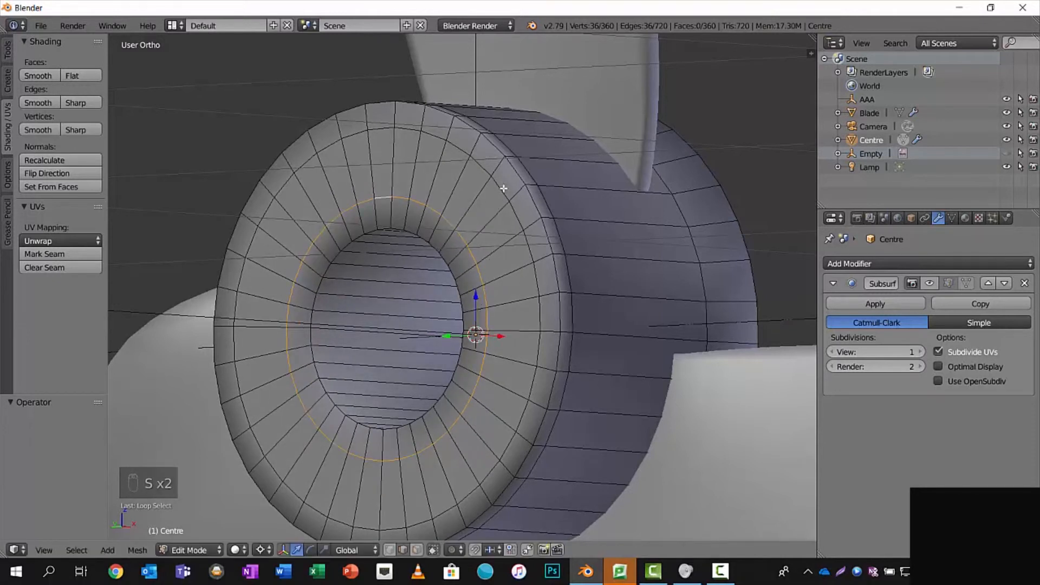
key(g)
key(g)
click(497, 200)
- Add a single loop cut to the recessed front face and slide it close to the bore's edge
middle_drag(490, 209, 456, 177)
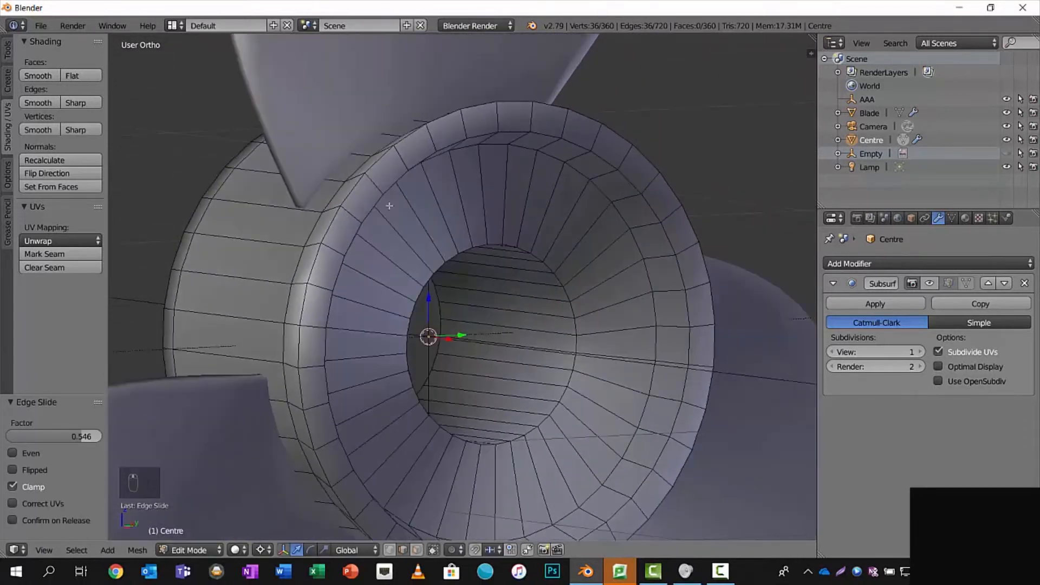
key(ctrl+r)
click(467, 173)
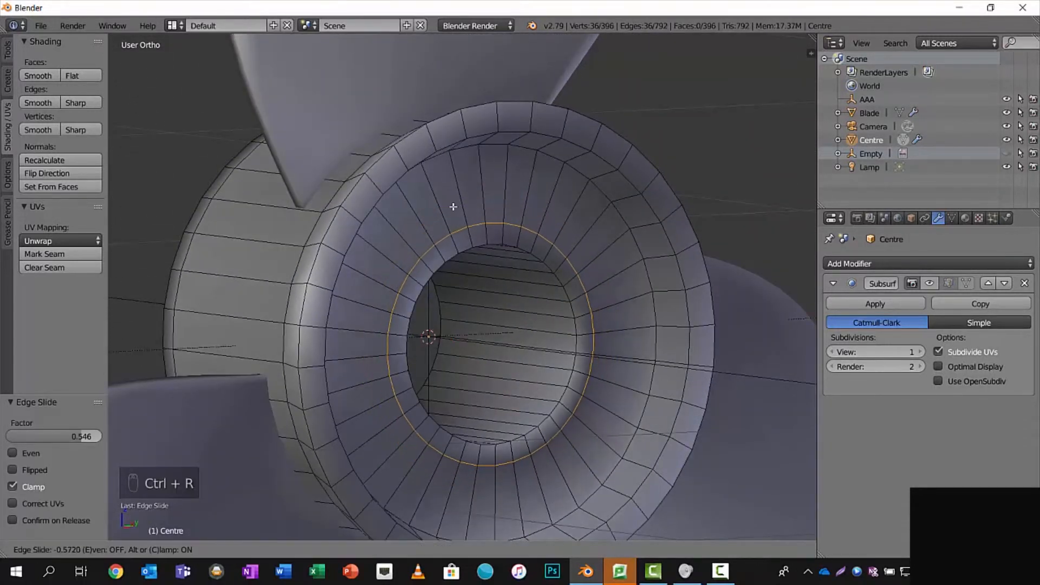
click(454, 209)
click(451, 210)
- Select the recessed front ring of faces except three evenly spaced pairs kept as spokes, and delete the selected faces
middle_drag(462, 219, 448, 219)
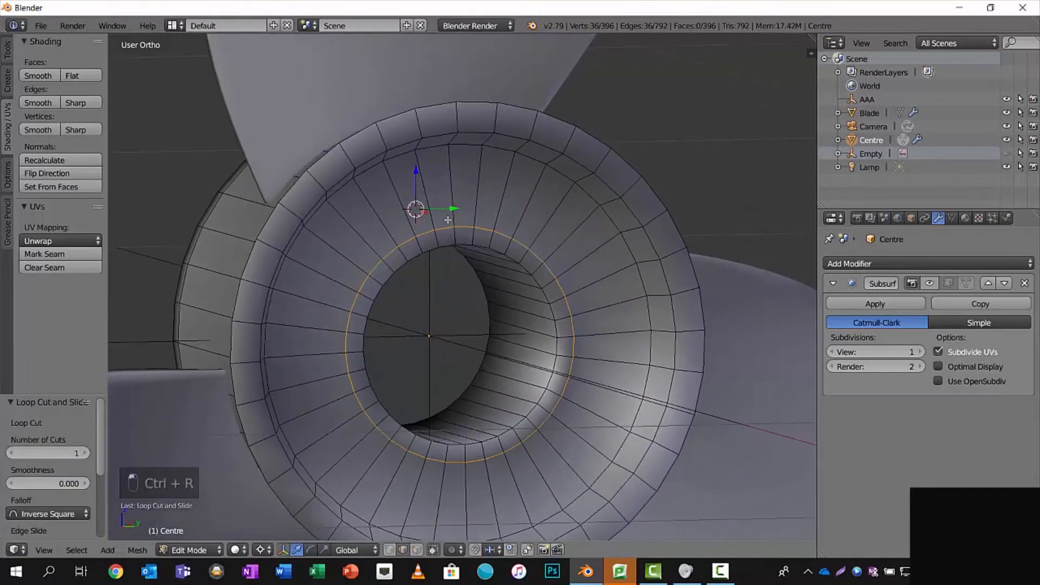
key(KP_3)
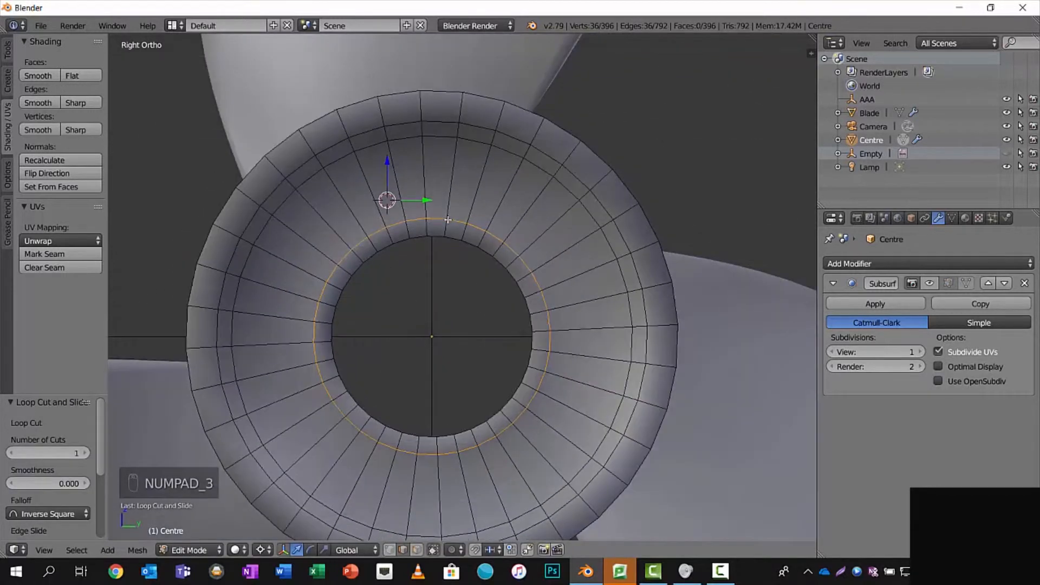
click(417, 550)
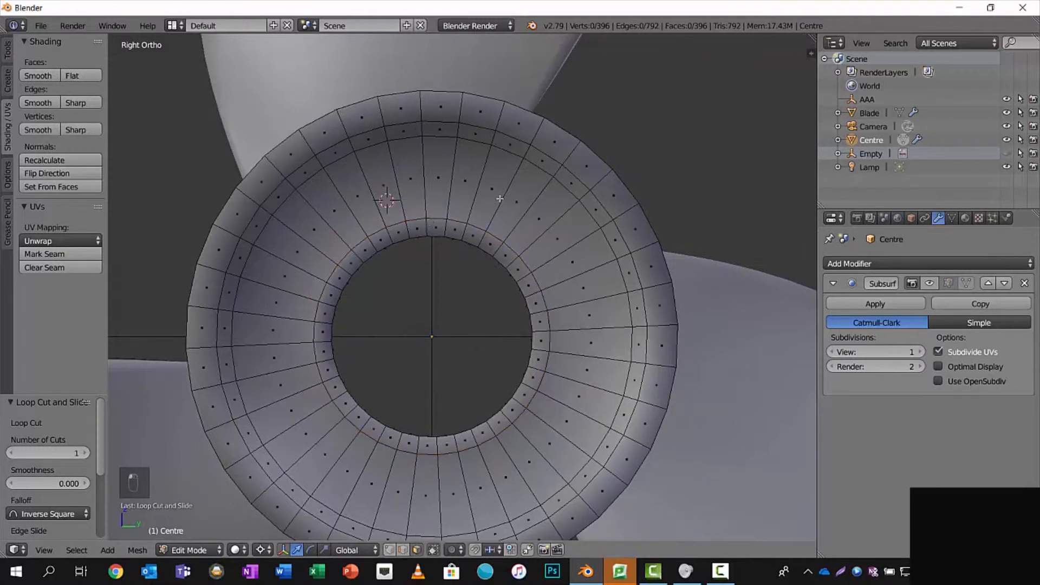
key(super)
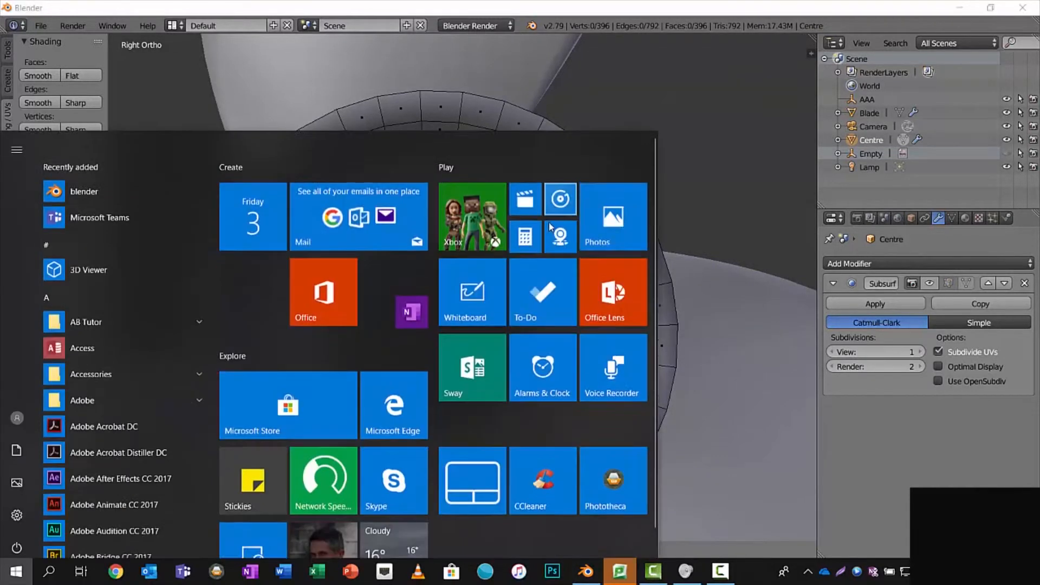
key(super)
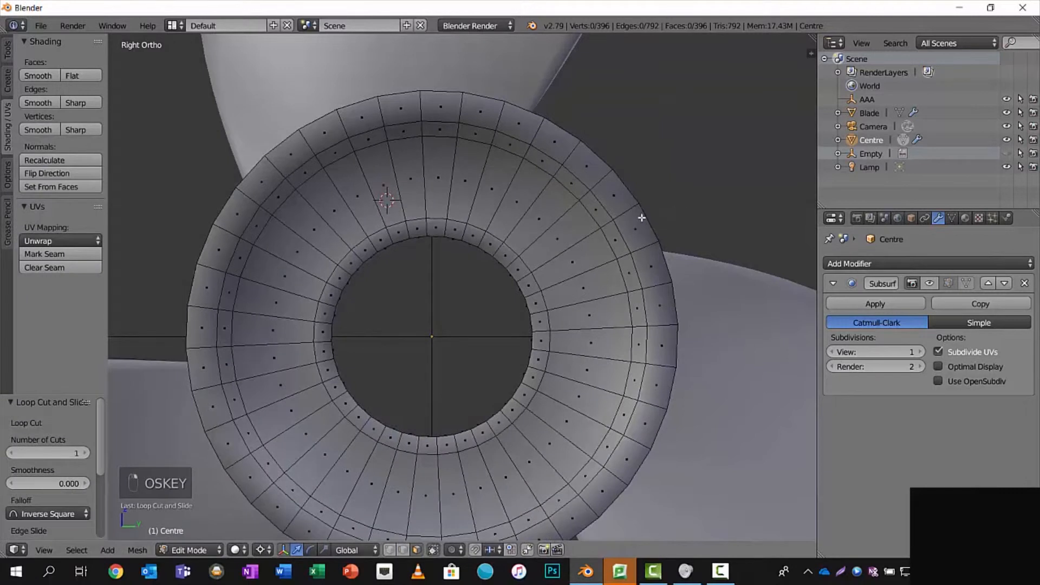
alt+click(532, 212)
shift+click(566, 234)
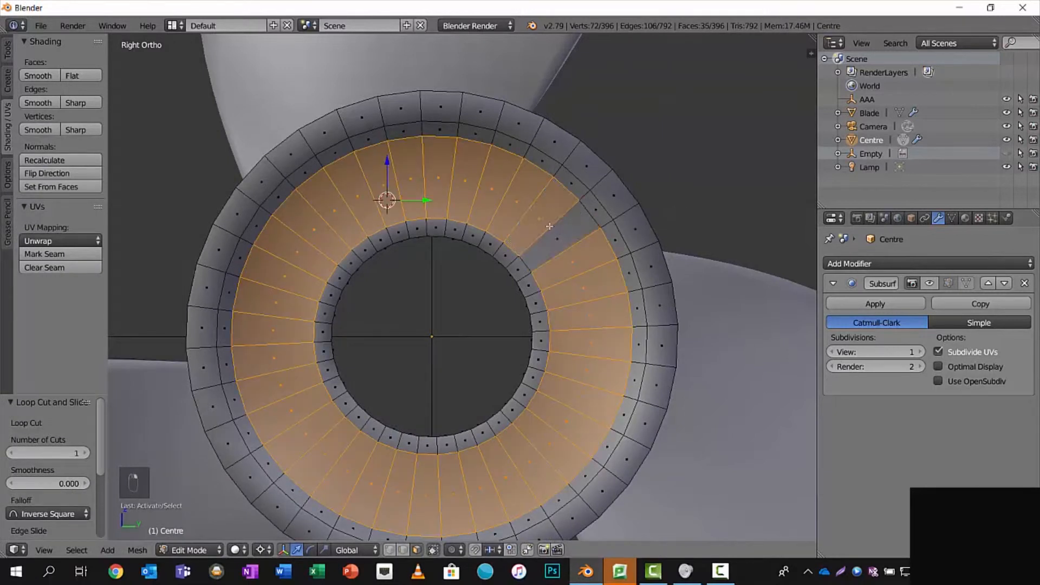
shift+right_click(586, 255)
shift+right_click(585, 255)
shift+right_click(540, 222)
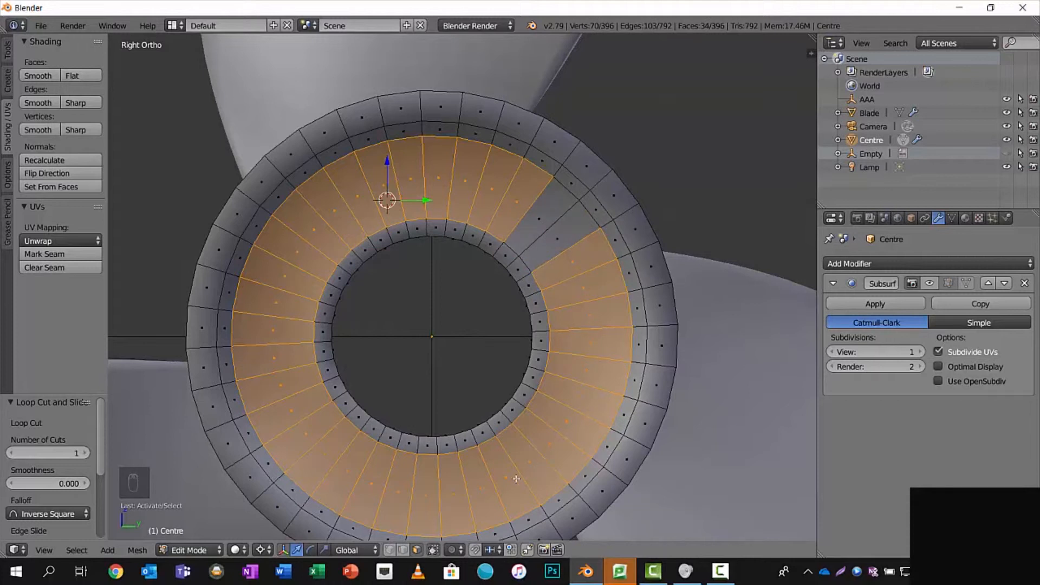
shift+right_click(486, 492)
shift+right_click(464, 494)
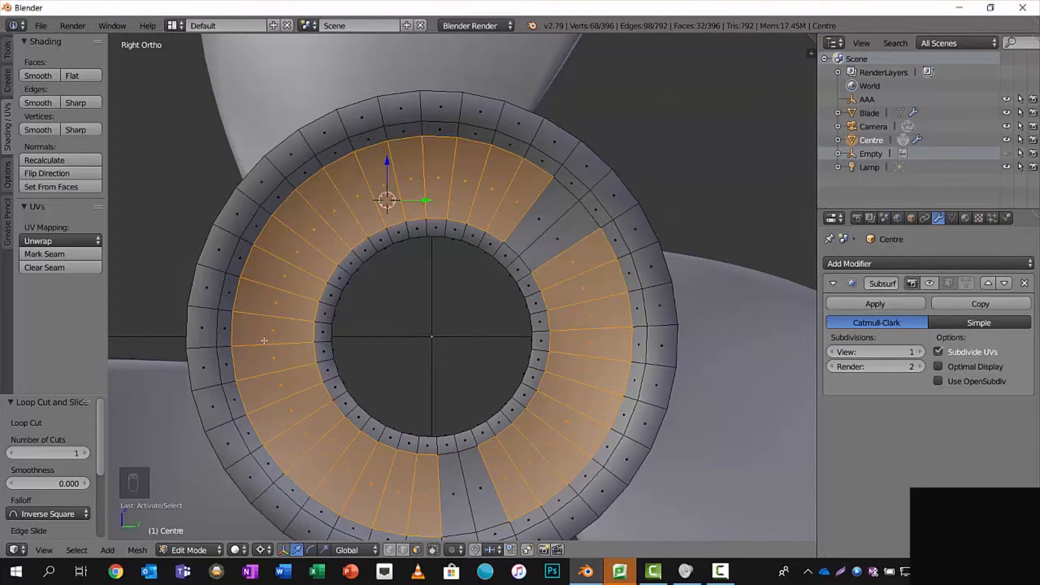
shift+right_click(259, 307)
shift+right_click(262, 271)
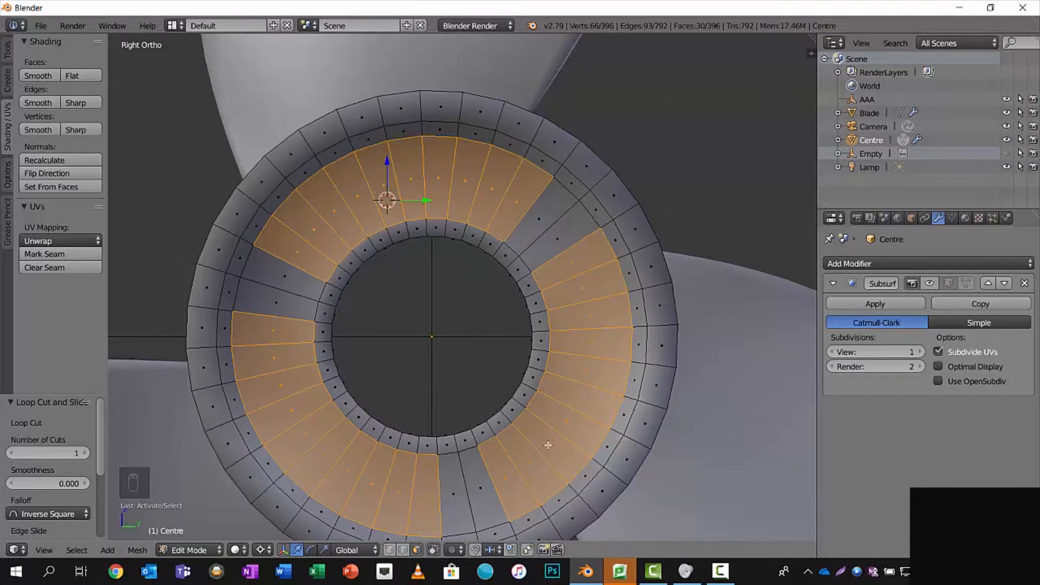
key(x)
click(659, 169)
- Select the hub's far-side faces visible through the three front openings, leaving the spokes unselected, and delete those faces
key(c)
mouse_move(499, 187)
mouse_down()
mouse_move(383, 189)
mouse_move(322, 221)
mouse_up()
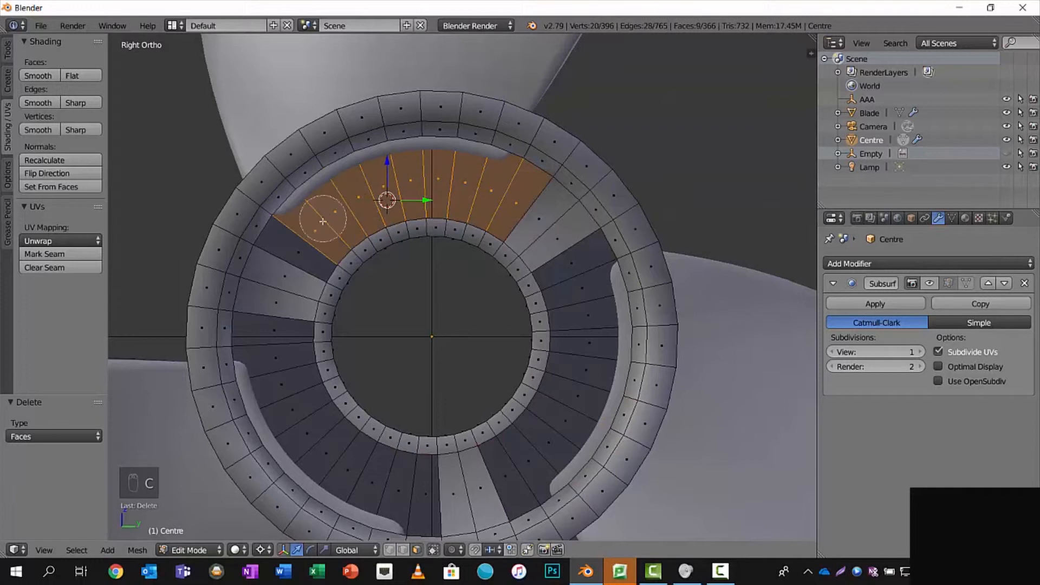
right_click(322, 221)
key(c)
mouse_move(285, 365)
mouse_down()
mouse_move(273, 354)
mouse_move(323, 438)
mouse_move(360, 476)
mouse_move(400, 488)
mouse_up()
right_click(399, 487)
key(c)
mouse_move(534, 471)
mouse_down()
mouse_move(585, 371)
mouse_move(581, 287)
mouse_up()
right_click(580, 287)
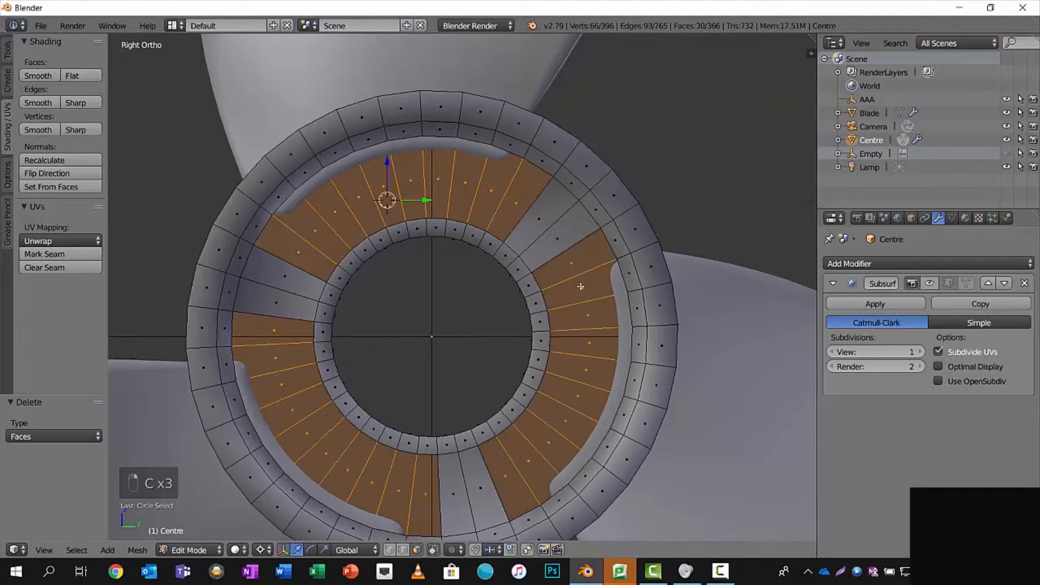
key(x)
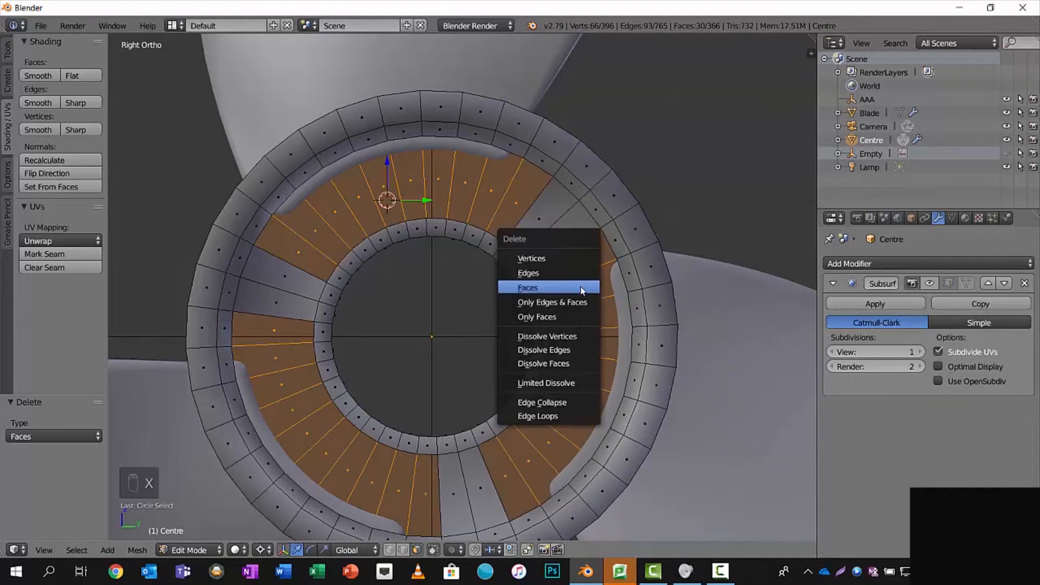
click(578, 285)
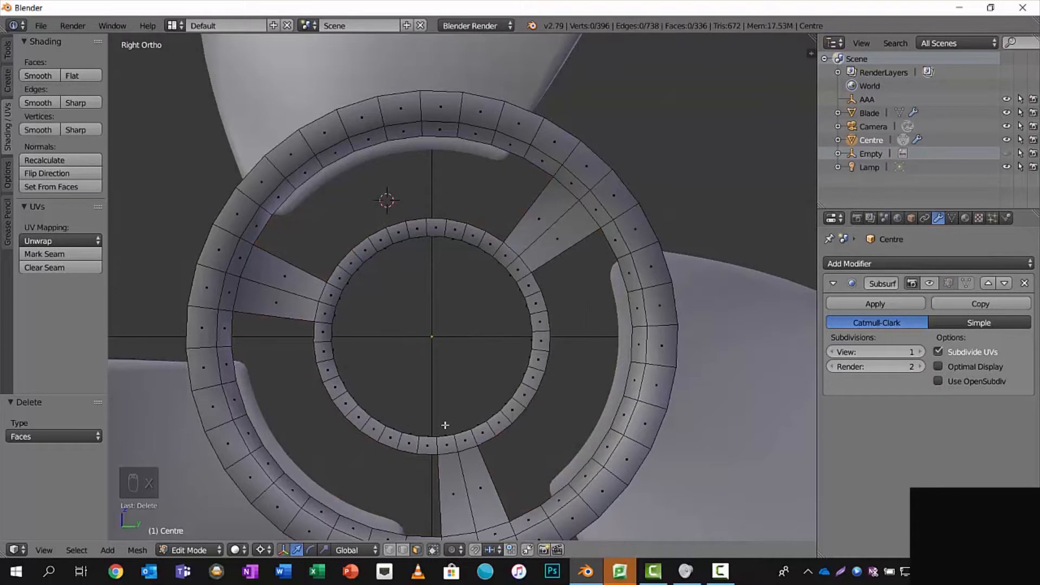
- In edge select mode, fill the upper front opening's border loop, inset the new face by 0.01, and delete the inner face
click(403, 551)
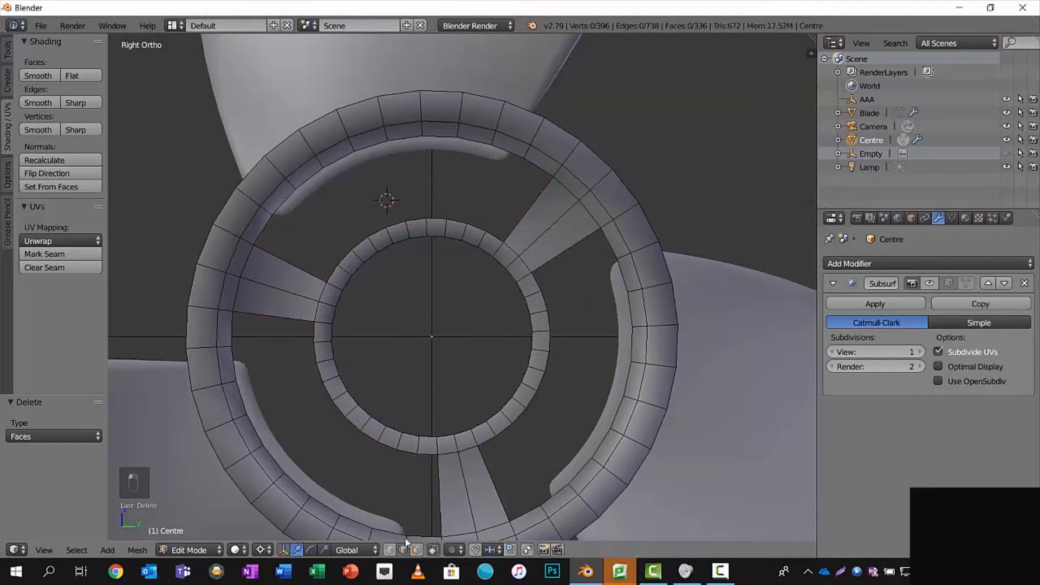
alt+right_click(532, 166)
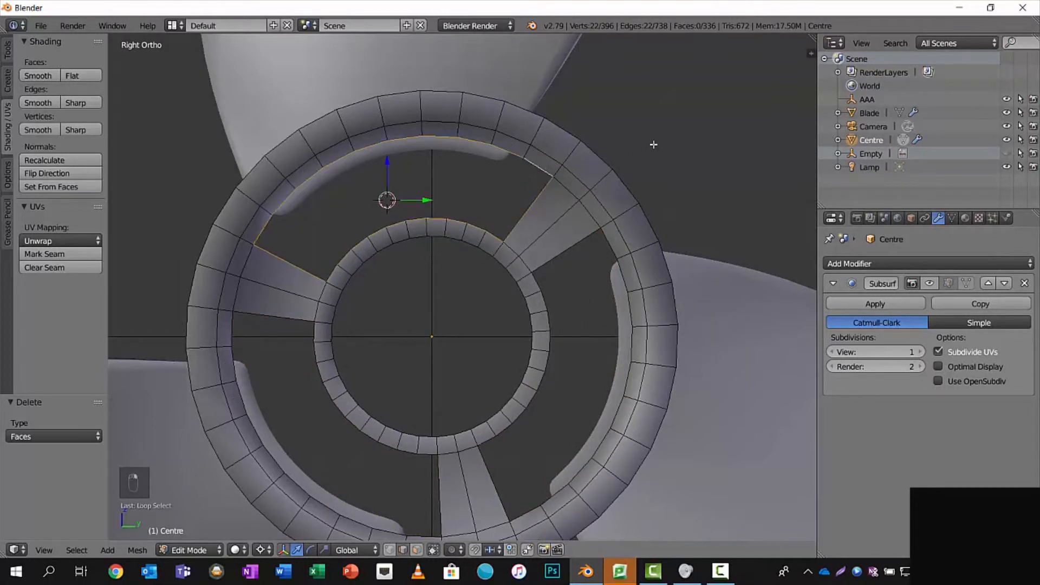
key(f)
key(i)
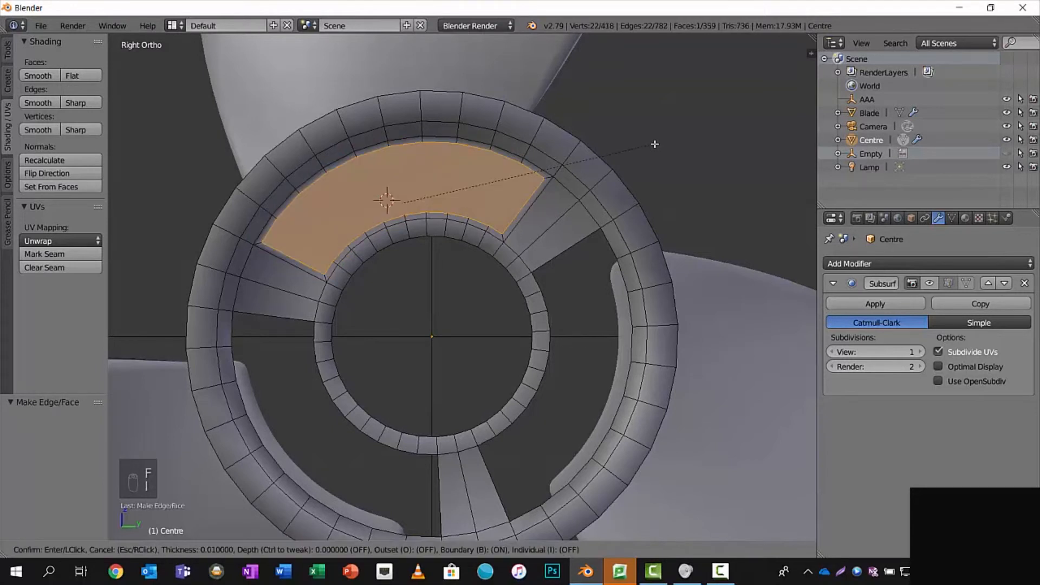
click(654, 145)
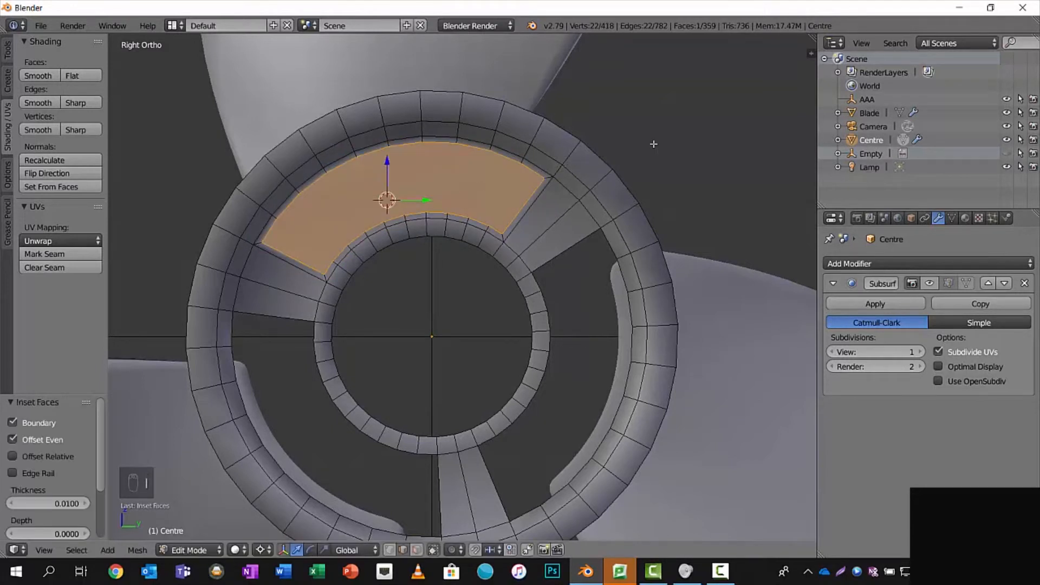
key(x)
click(656, 145)
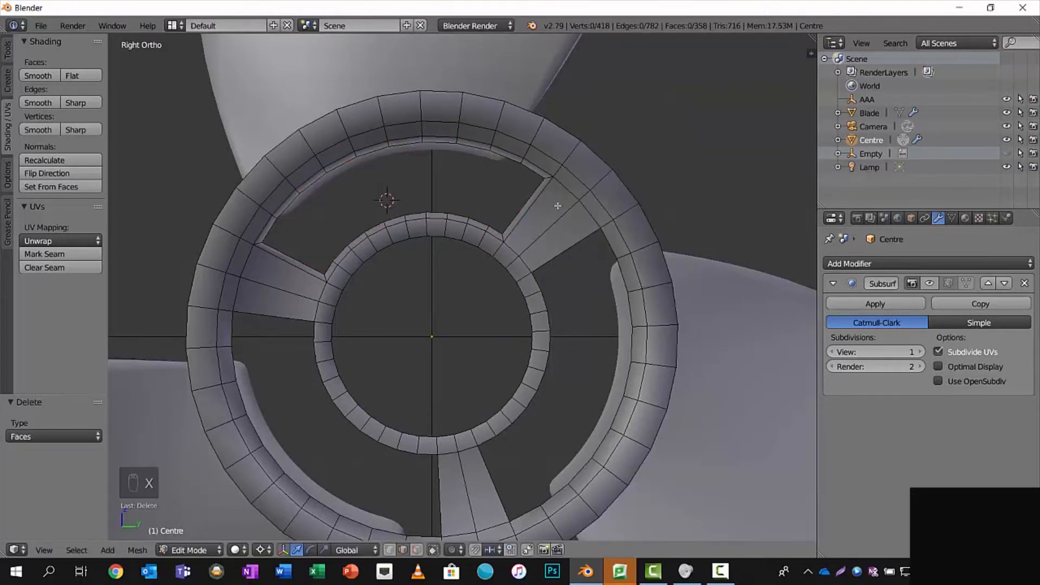
- Fill the border loop of the front face's right-hand opening, inset the new face by 0.01, and delete the inner face
scroll(540, 179, up, 2)
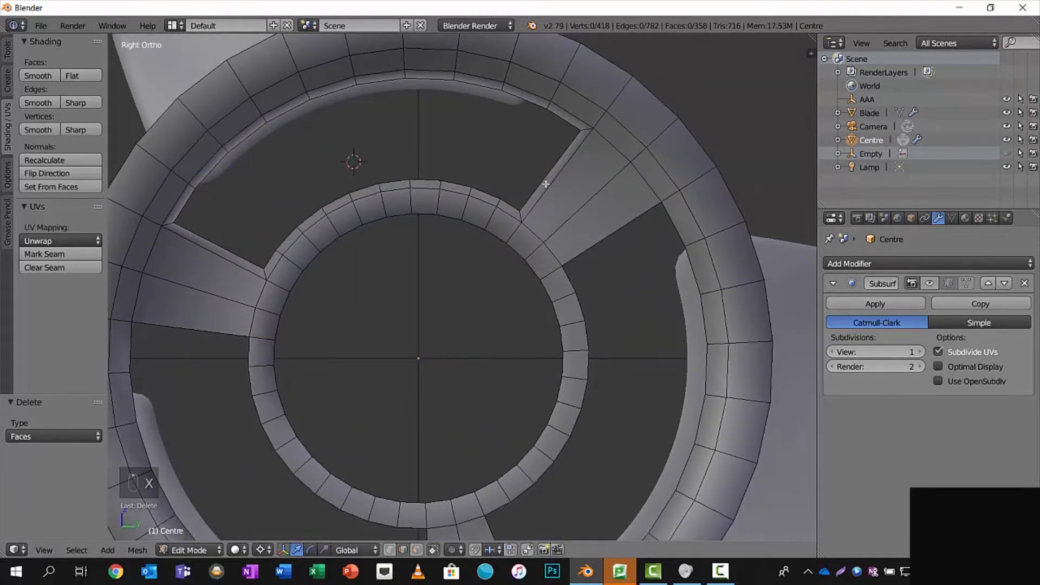
alt+right_click(609, 236)
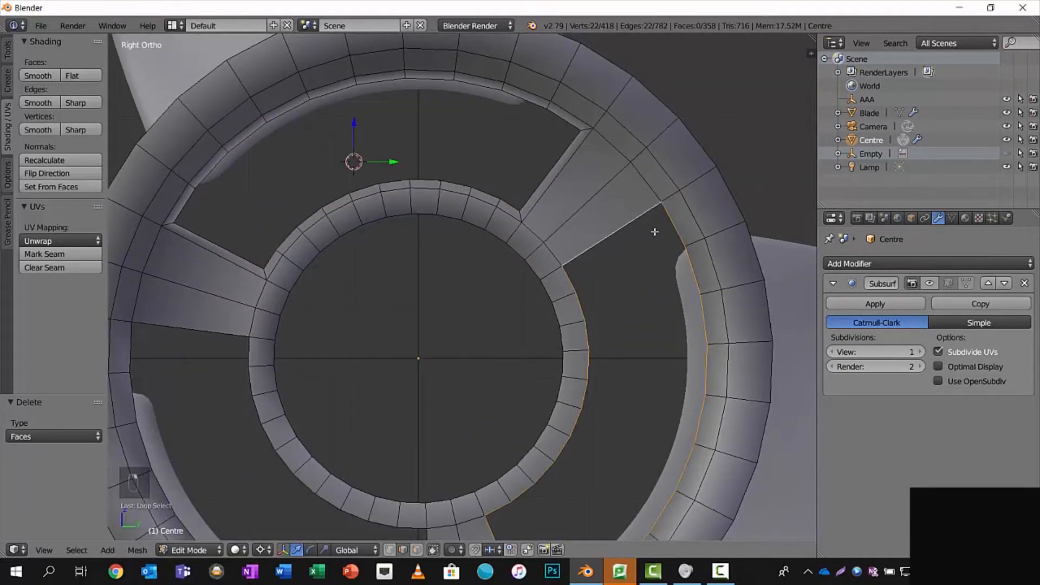
key(f)
key(i)
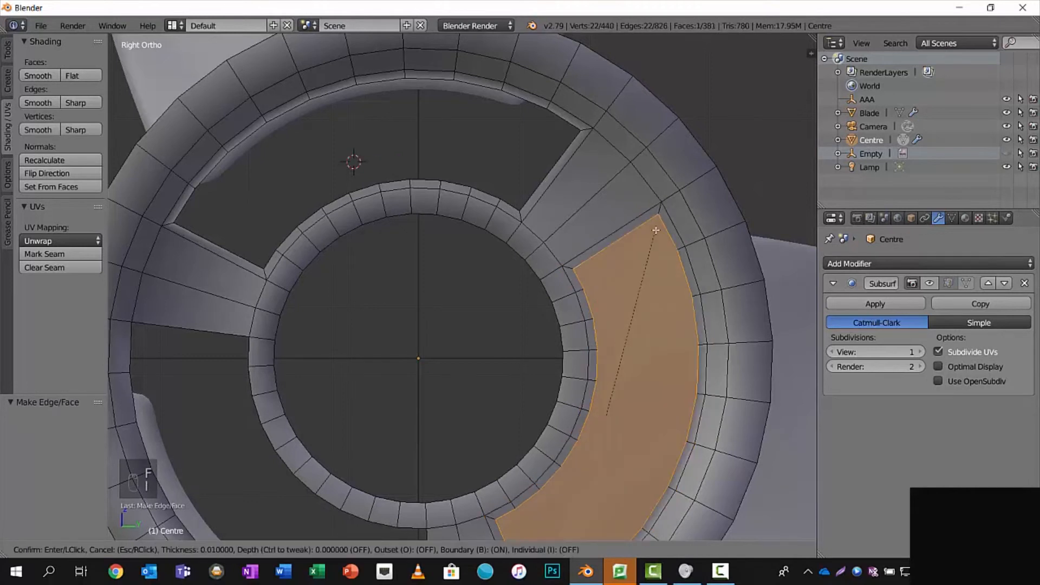
click(655, 230)
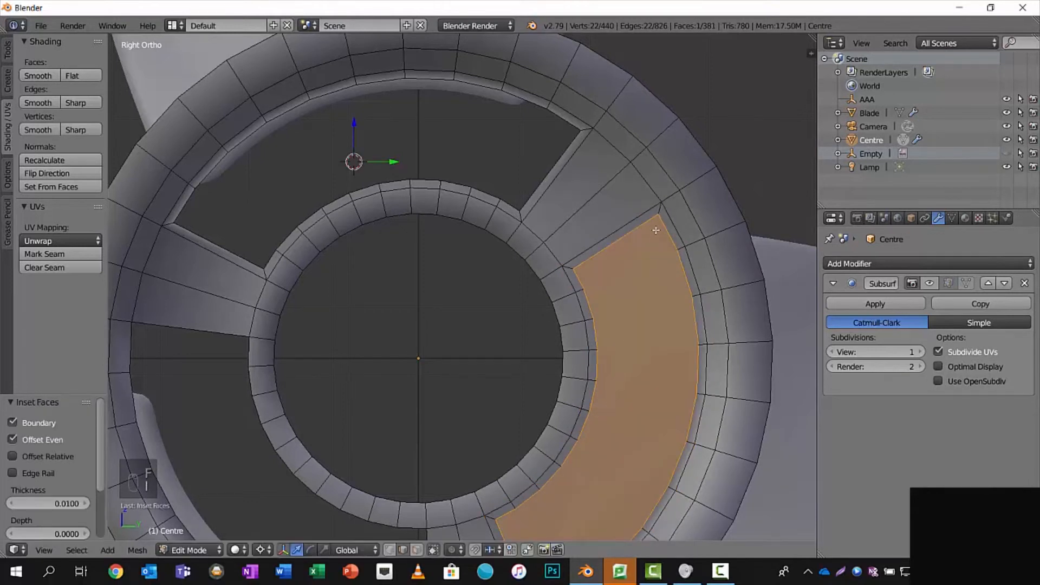
key(x)
click(653, 230)
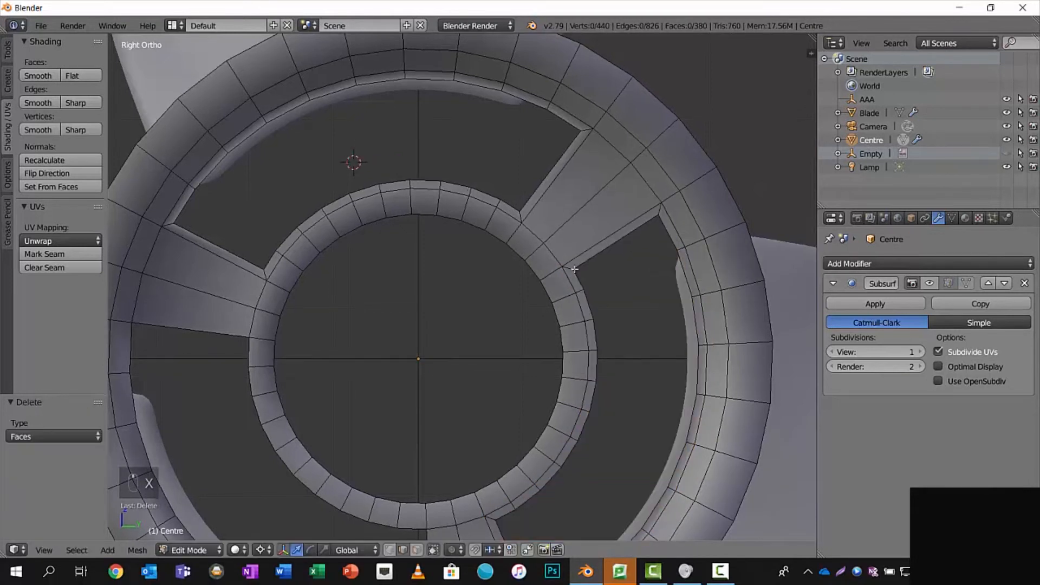
- Fill the border loop of the front face's lower-left opening, inset the new face by about 0.0098, and delete the inner face
scroll(574, 269, down, 1)
shift+middle_drag(244, 340, 298, 316)
right_click(298, 300)
alt+right_click(298, 299)
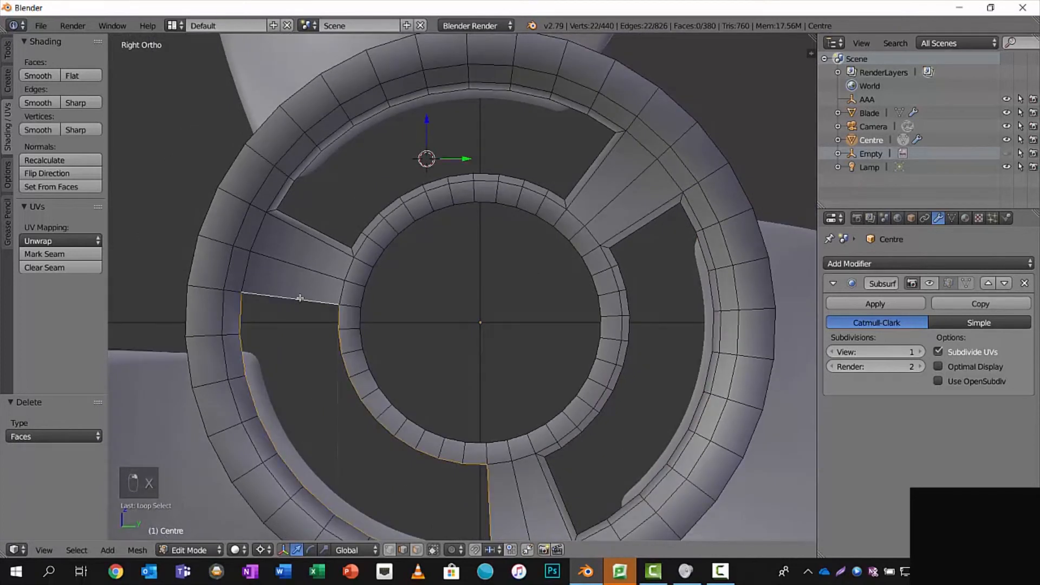
key(f)
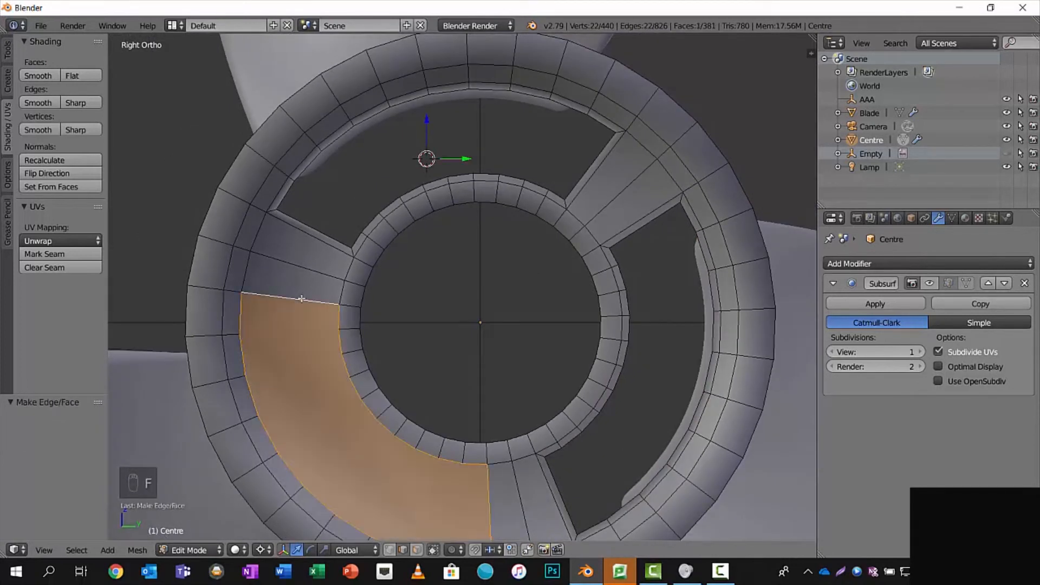
key(i)
click(303, 297)
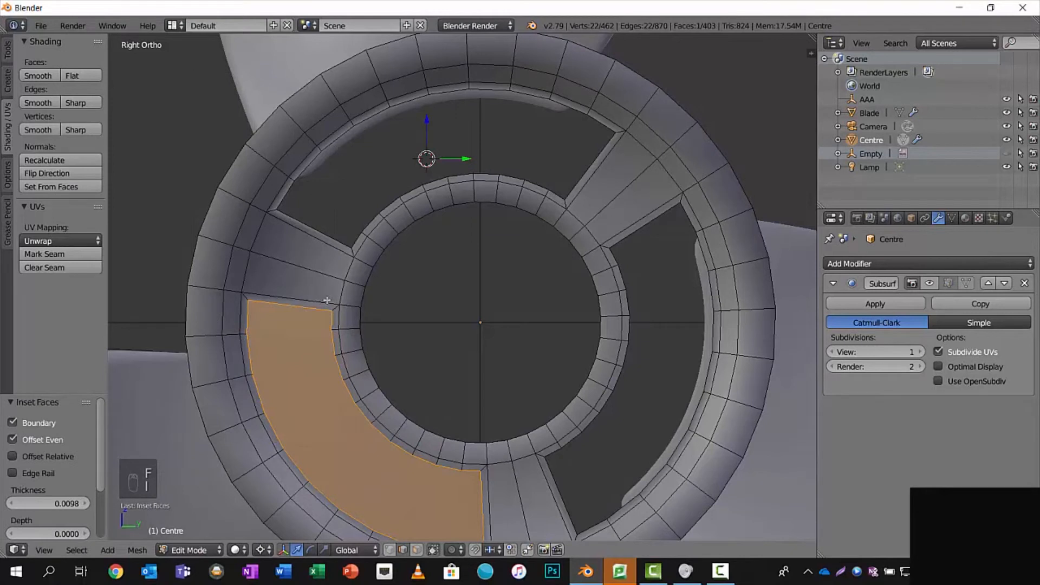
key(x)
click(332, 301)
- On the hub's back face, fill the upper opening's border loop, inset it by about 0.0108, and delete the inner face
middle_drag(331, 302, 451, 225)
alt+right_click(424, 148)
key(f)
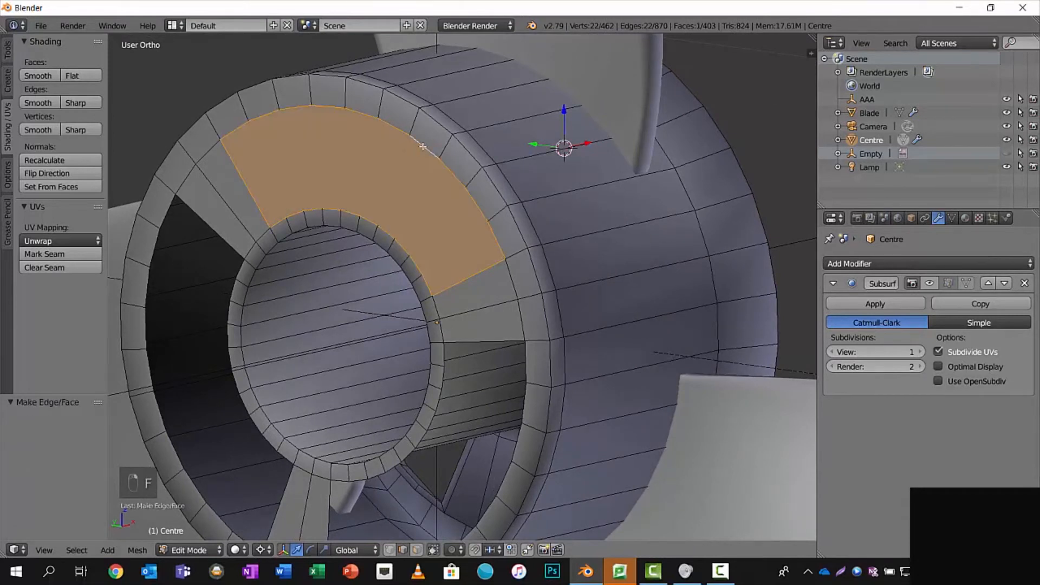
key(i)
click(422, 148)
key(x)
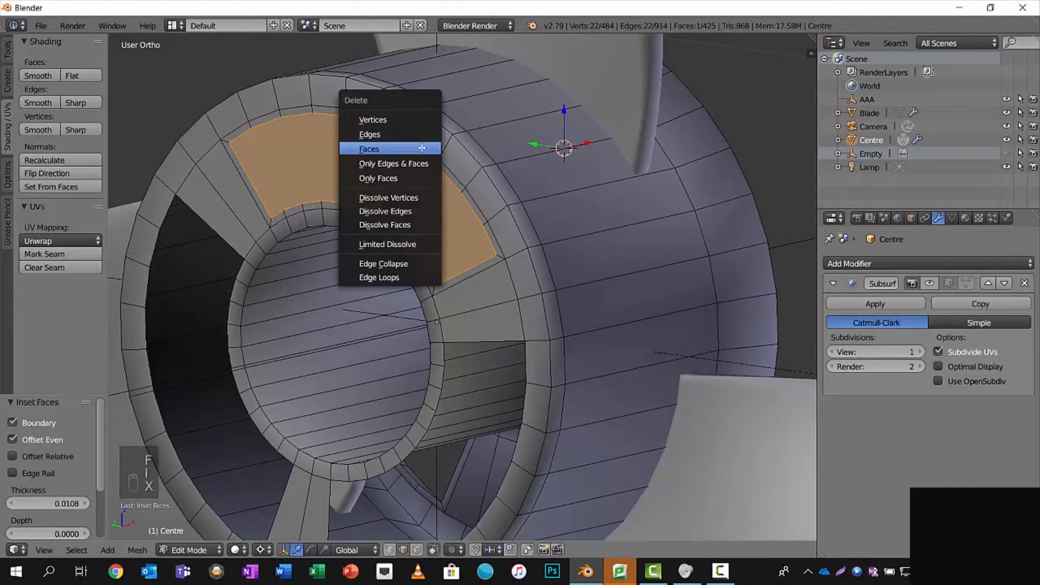
click(422, 148)
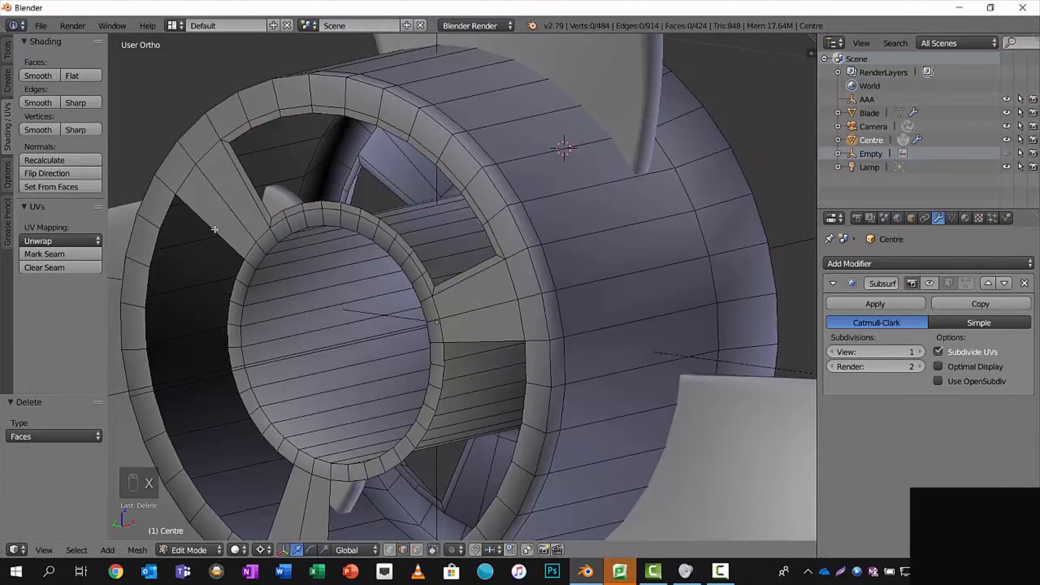
- Fill the border loop of the back face's left-hand opening, inset it by about 0.0104, and delete the inner face
alt+click(215, 229)
key(f)
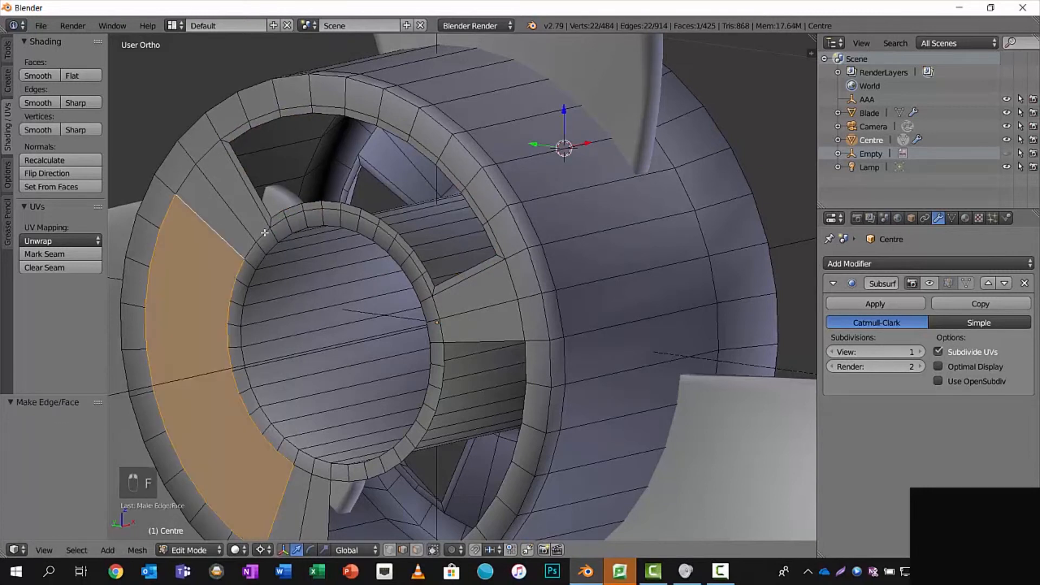
key(i)
click(265, 234)
key(x)
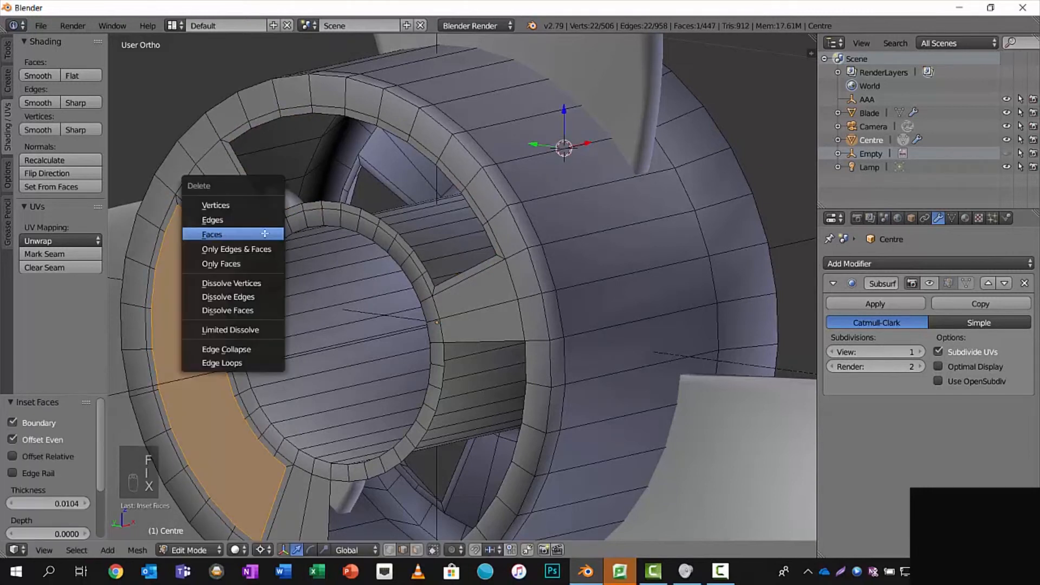
click(265, 237)
- Fill the border loop of the back face's lower-right opening, inset it by 0.01, and delete the inner face
alt+click(459, 342)
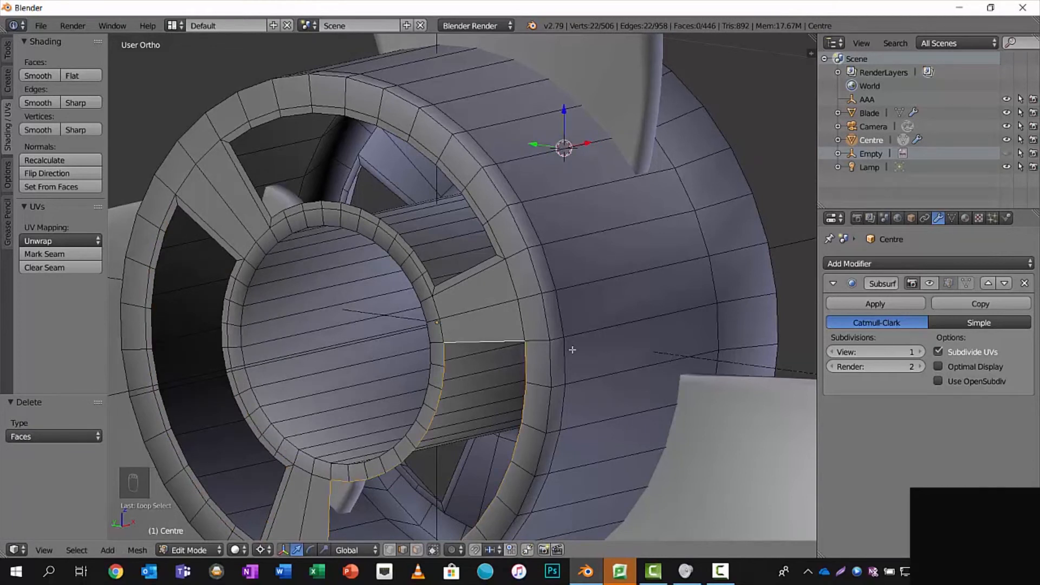
key(f)
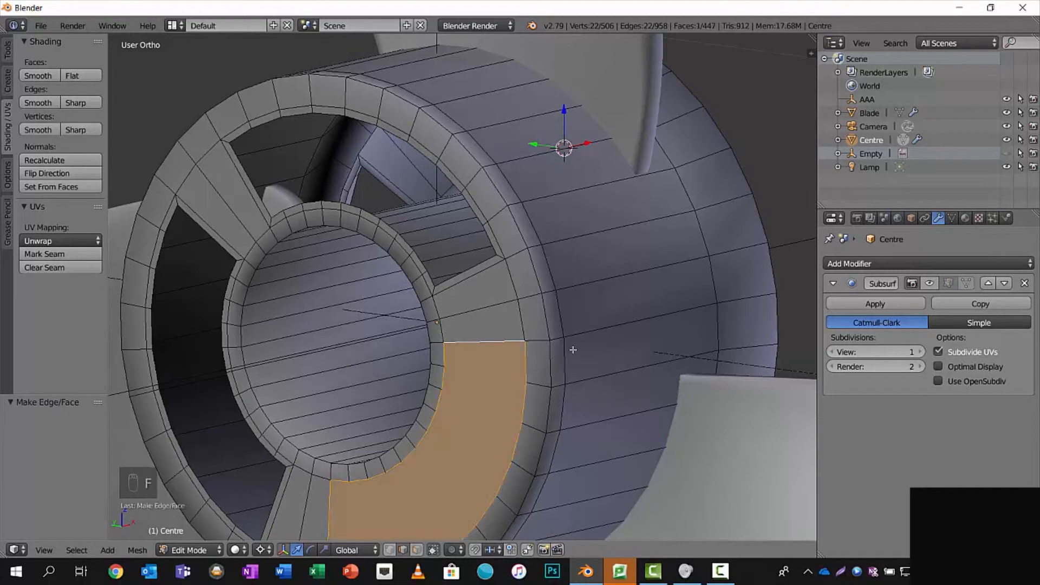
key(i)
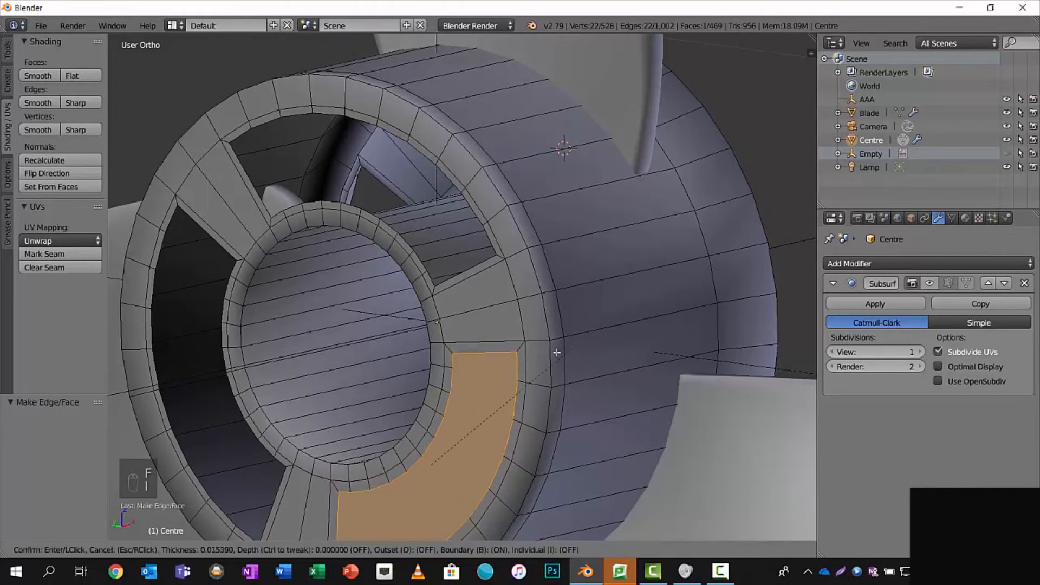
right_click(552, 353)
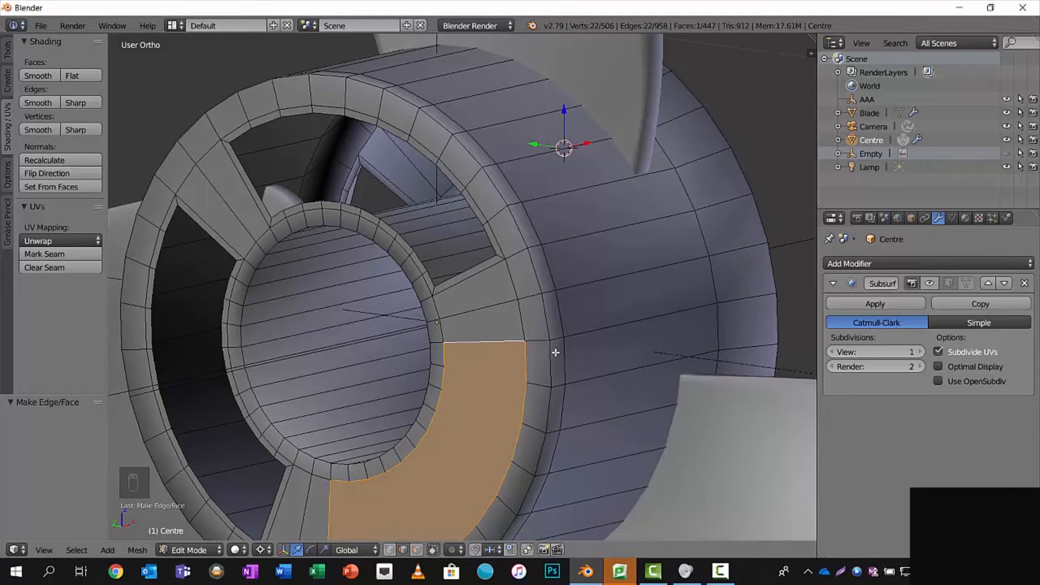
key(i)
click(555, 352)
key(x)
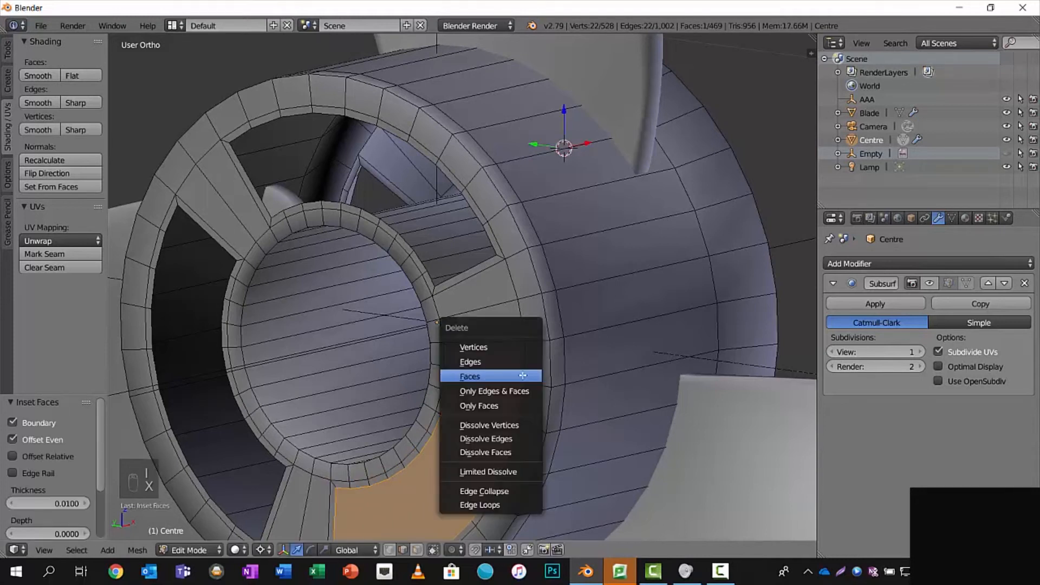
click(522, 373)
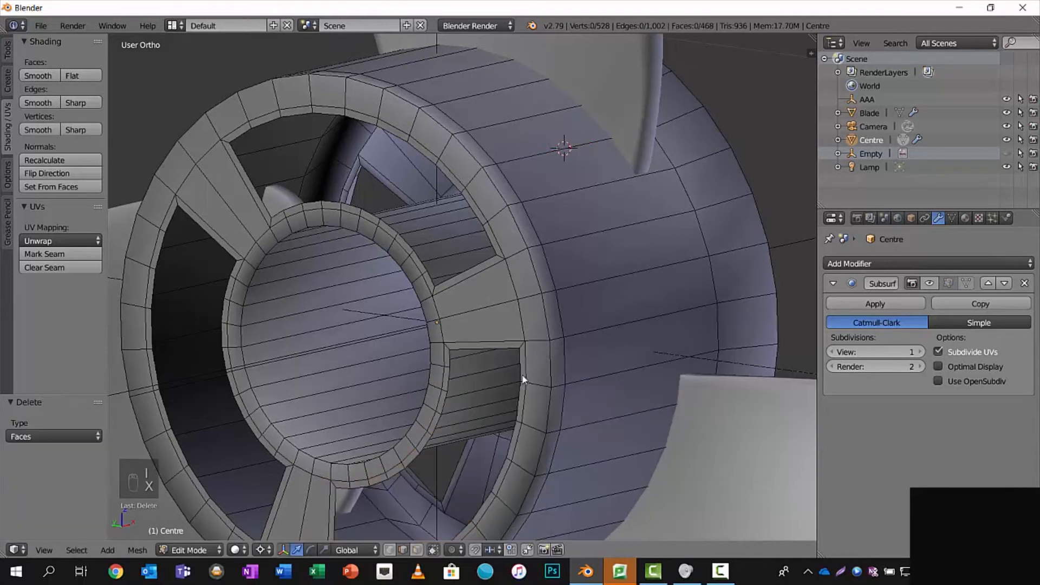
- Select the back and front border loops of the hub's upper opening and join them with Bridge Edge Loops
alt+click(428, 272)
middle_drag(564, 262, 444, 257)
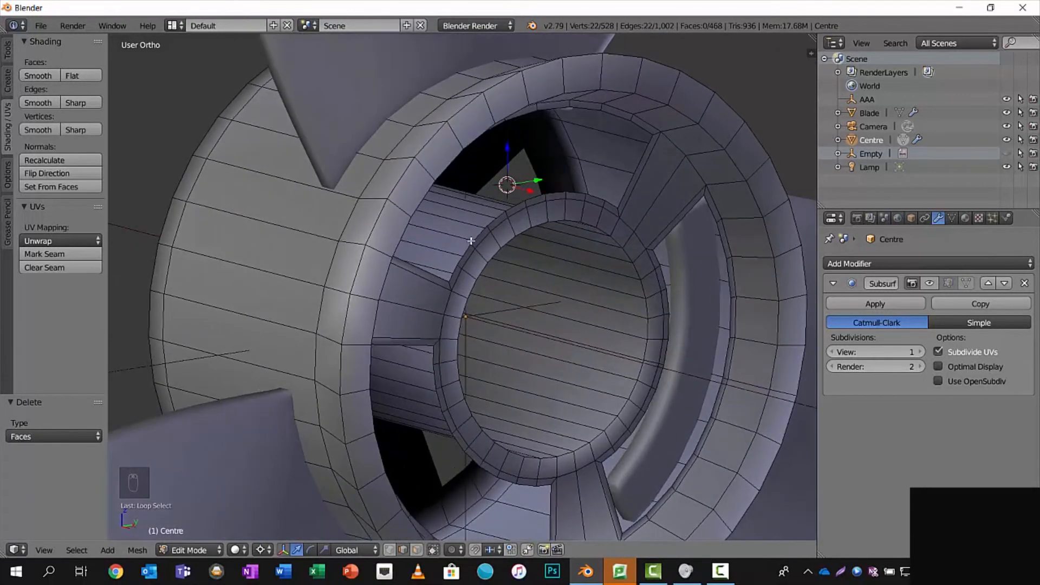
alt+shift+click(493, 219)
middle_drag(494, 219, 525, 217)
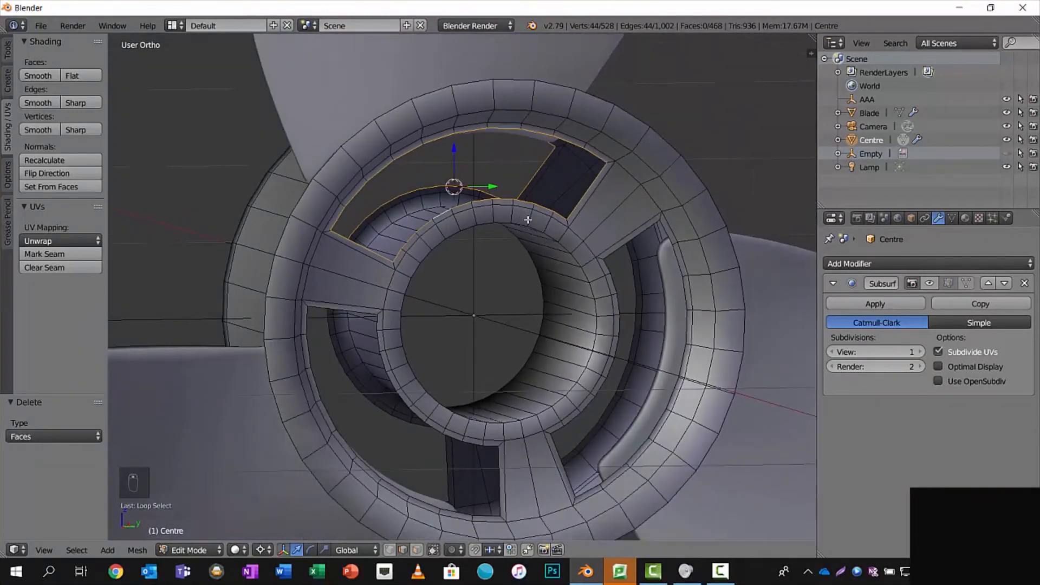
key(ctrl+e)
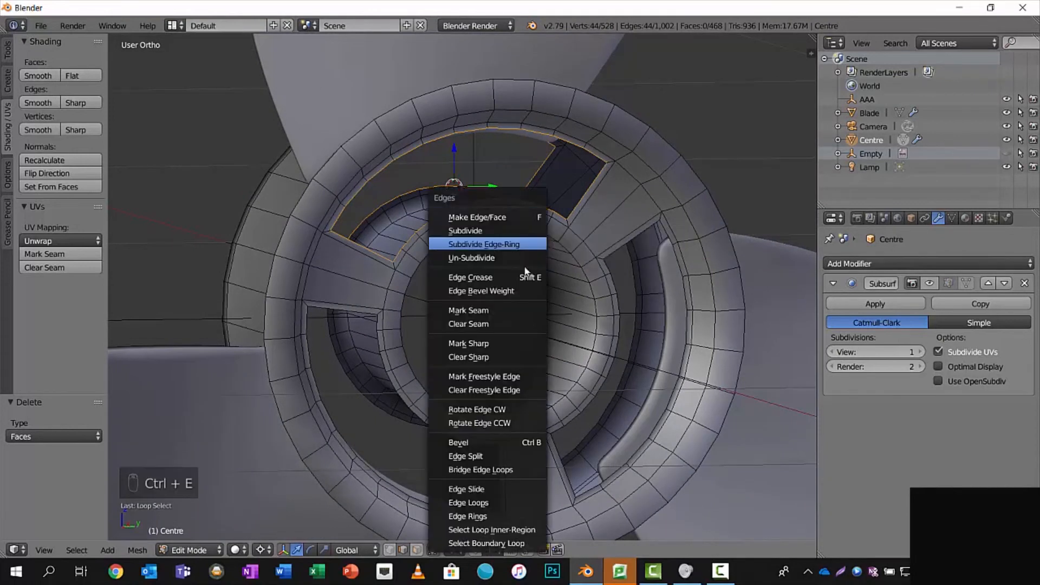
click(519, 475)
- Select the front and back border loops of the hub's right-hand opening and join them with Bridge Edge Loops
middle_drag(528, 398, 481, 382)
shift+middle_drag(462, 251, 508, 230)
scroll(460, 296, down, 1)
scroll(524, 254, down, 1)
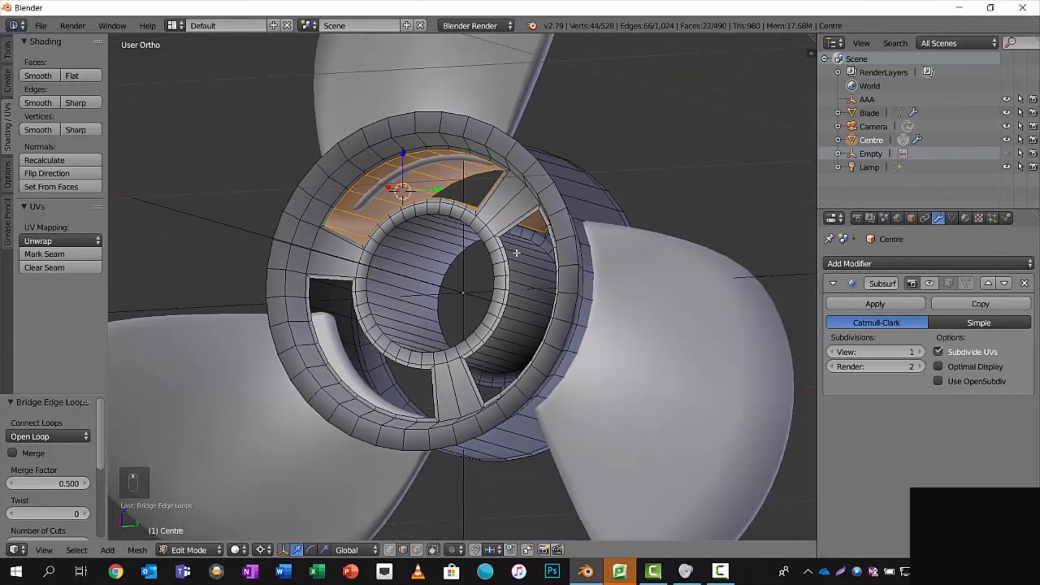
scroll(516, 252, up, 3)
alt+right_click(538, 234)
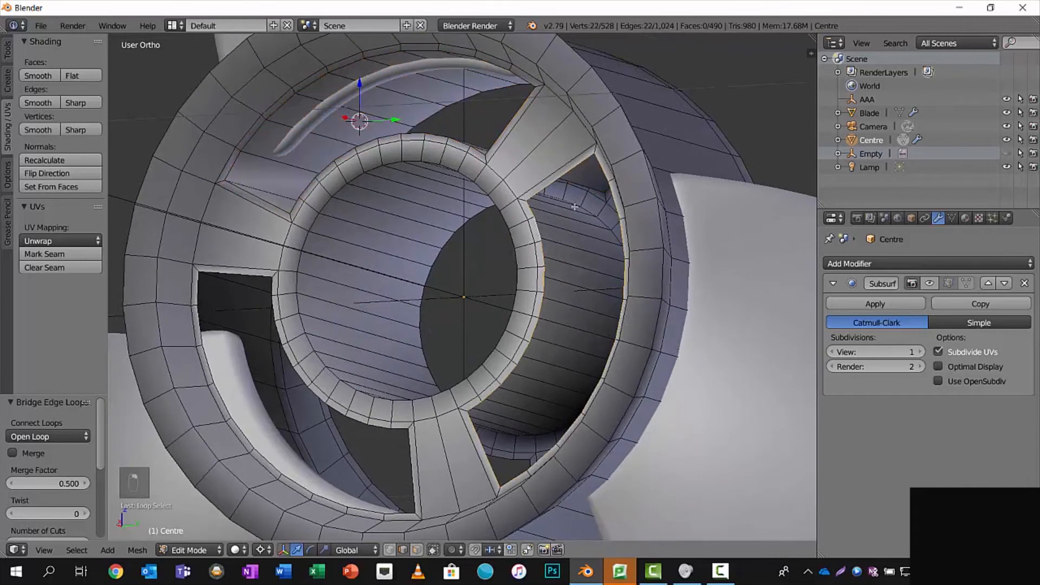
middle_drag(593, 210, 620, 213)
alt+shift+right_click(622, 226)
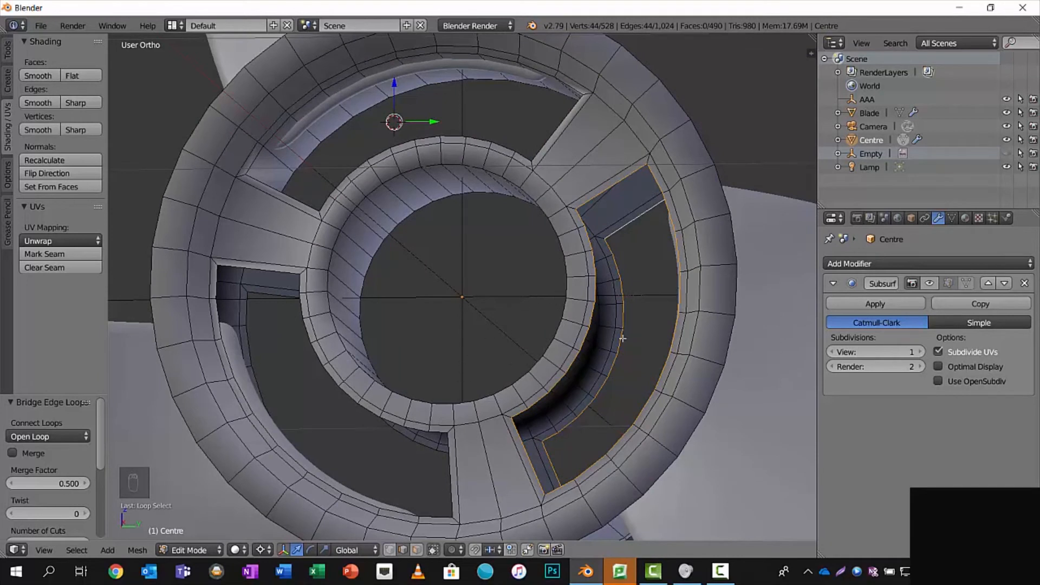
key(ctrl+e)
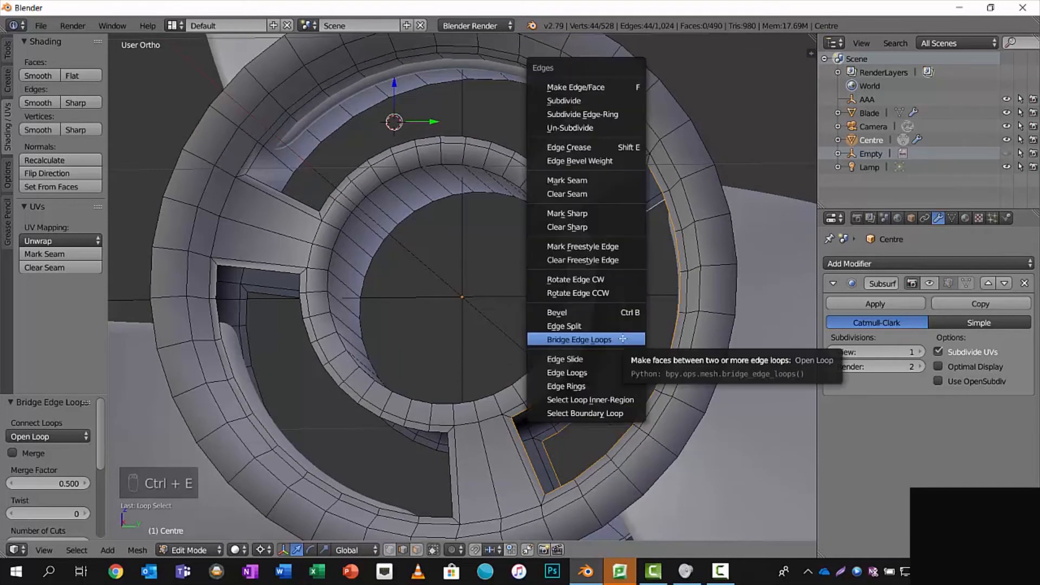
click(596, 339)
- Select the front and back border loops of the hub's lower-left opening and join them with Bridge Edge Loops
alt+click(304, 316)
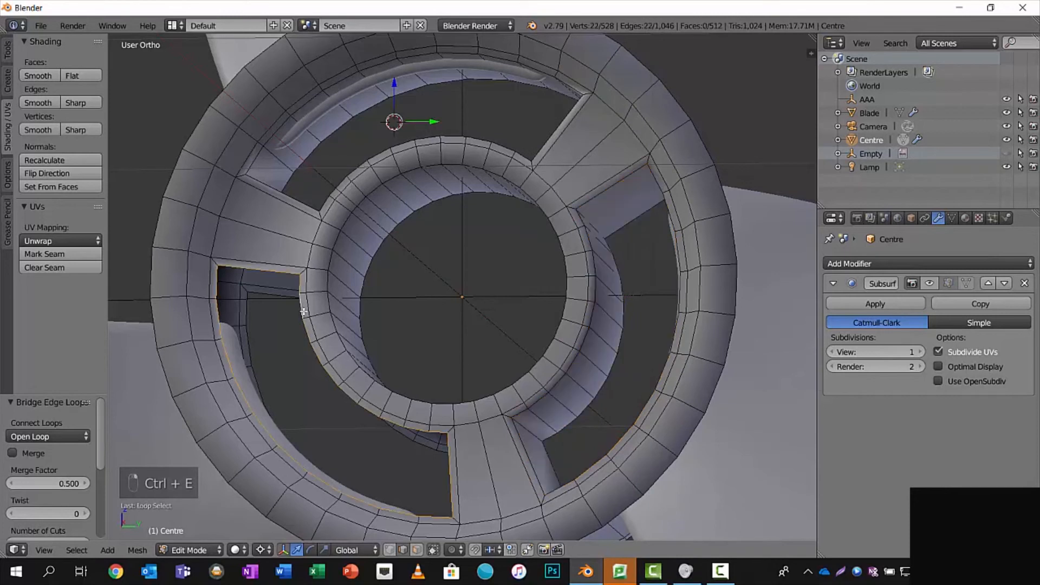
middle_drag(337, 316, 311, 320)
alt+shift+click(332, 319)
key(ctrl+e)
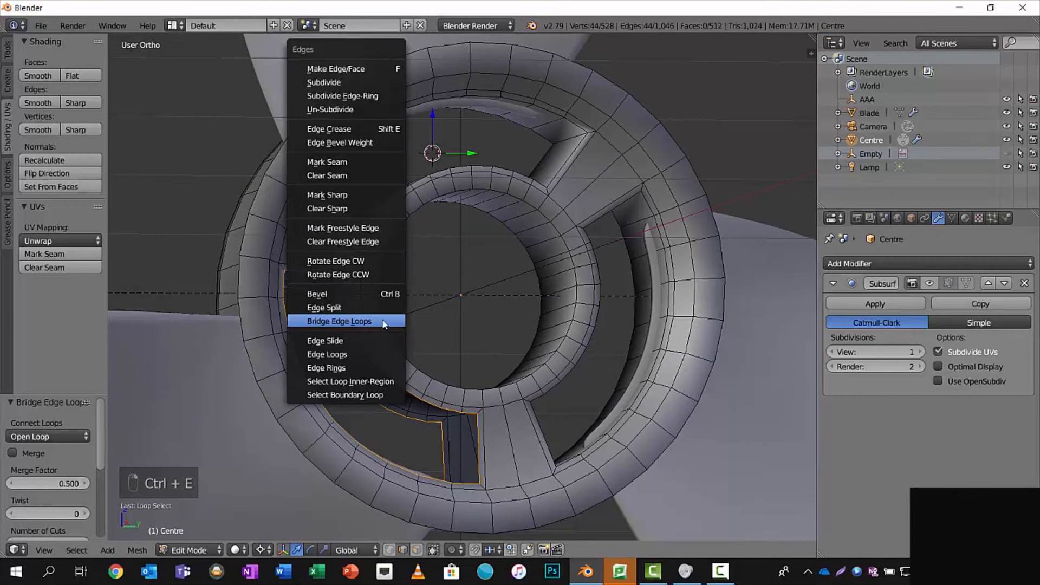
click(386, 321)
- Select the hub's entire mesh and recalculate its normals
middle_drag(445, 323, 427, 337)
key(a)
key(a)
key(a)
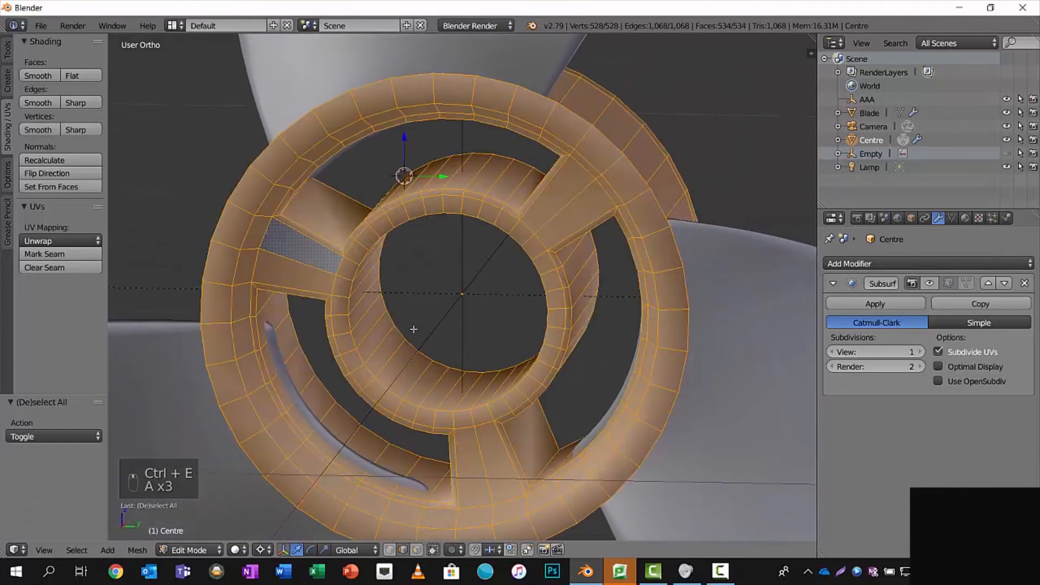
click(34, 160)
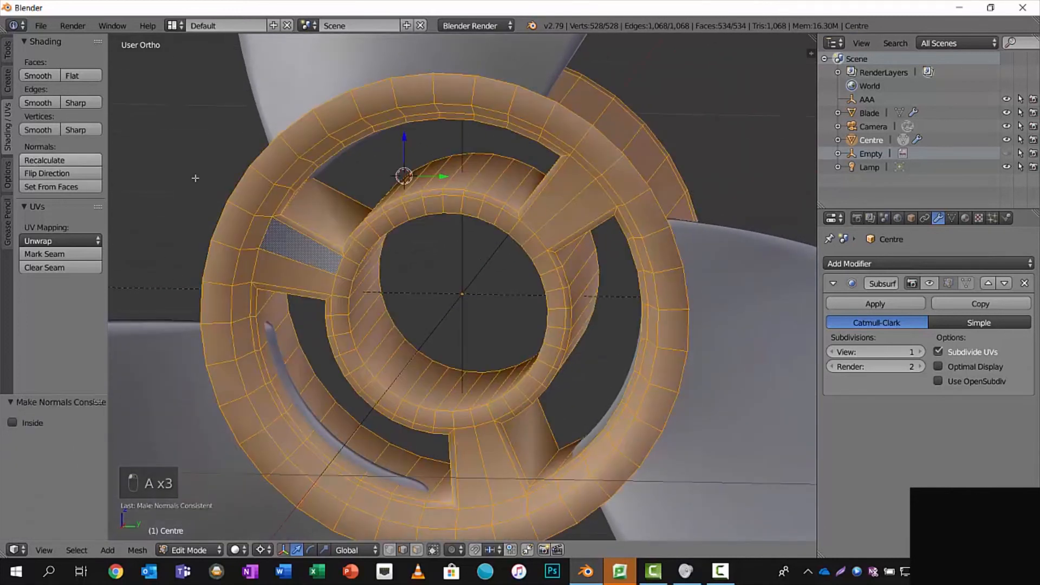
middle_drag(441, 235, 450, 231)
scroll(450, 232, down, 3)
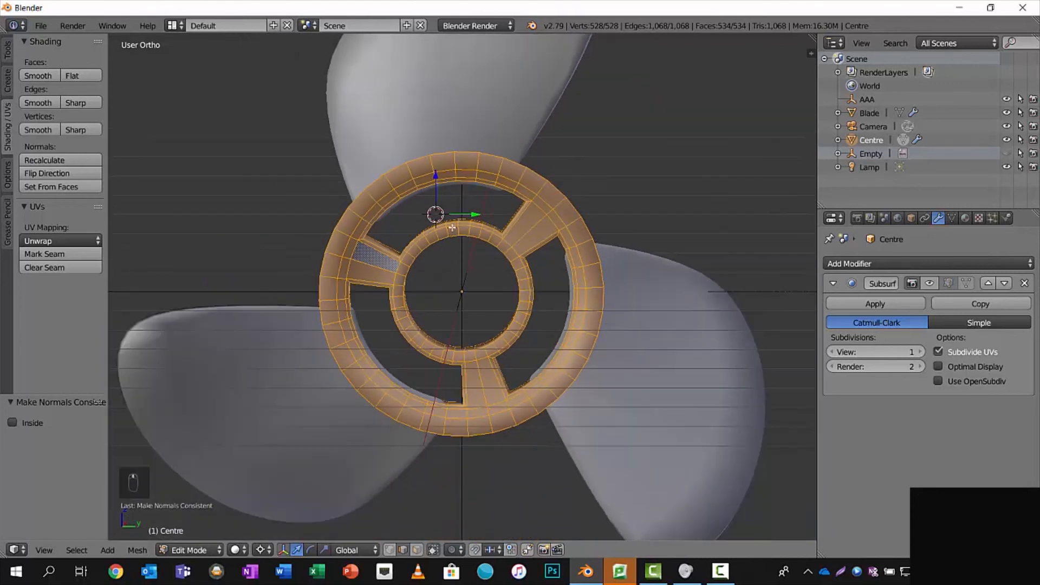
- Move the Blade mesh's root edge loop outward into the hub's rim, about -0.020 in Y and -0.009 in Z, in the right-side view
key(Tab)
right_click(476, 146)
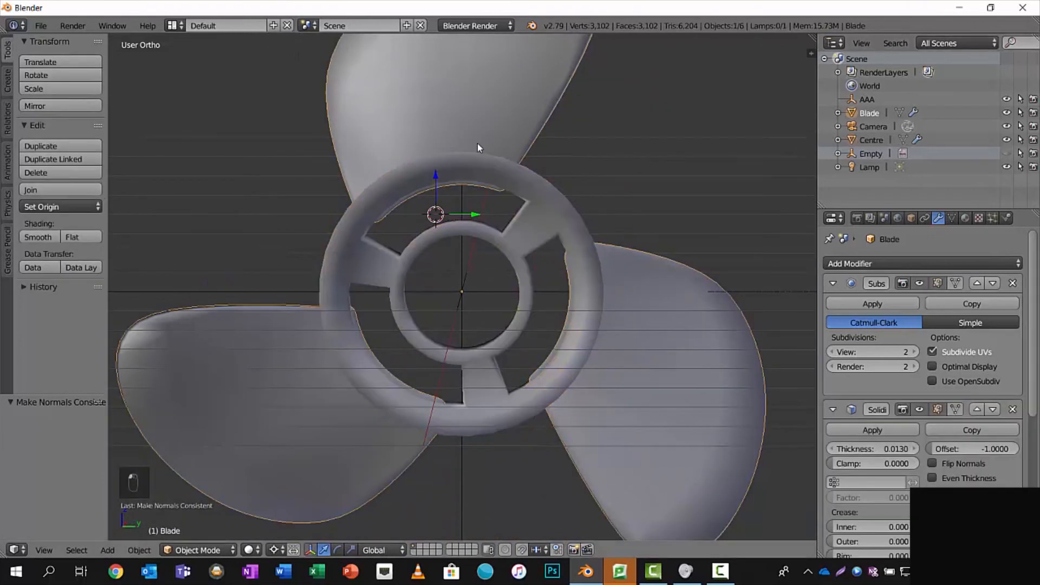
key(Tab)
middle_drag(379, 326, 333, 218)
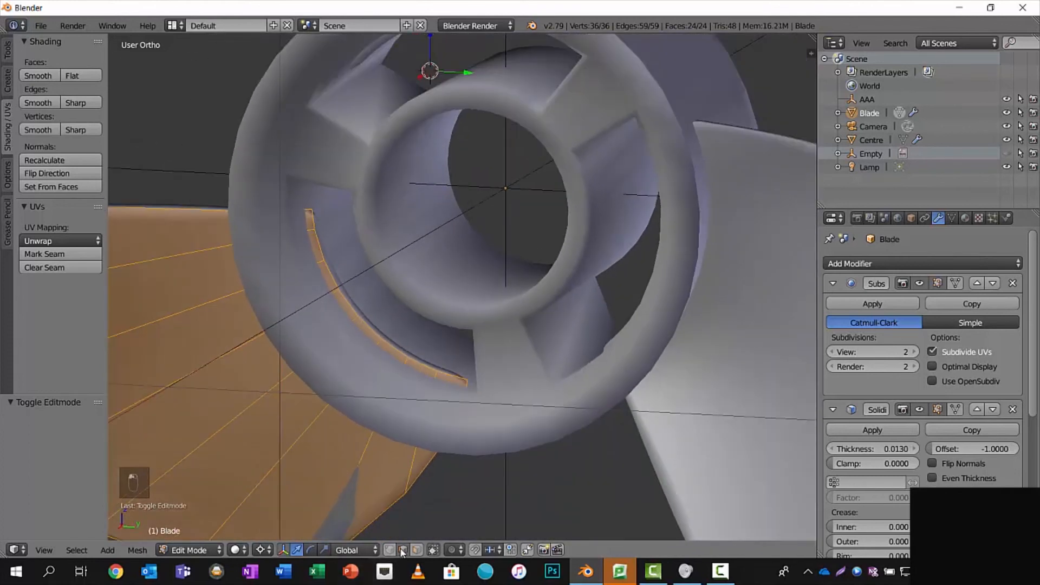
key(a)
alt+right_click(315, 221)
middle_drag(441, 281, 443, 276)
key(KP_3)
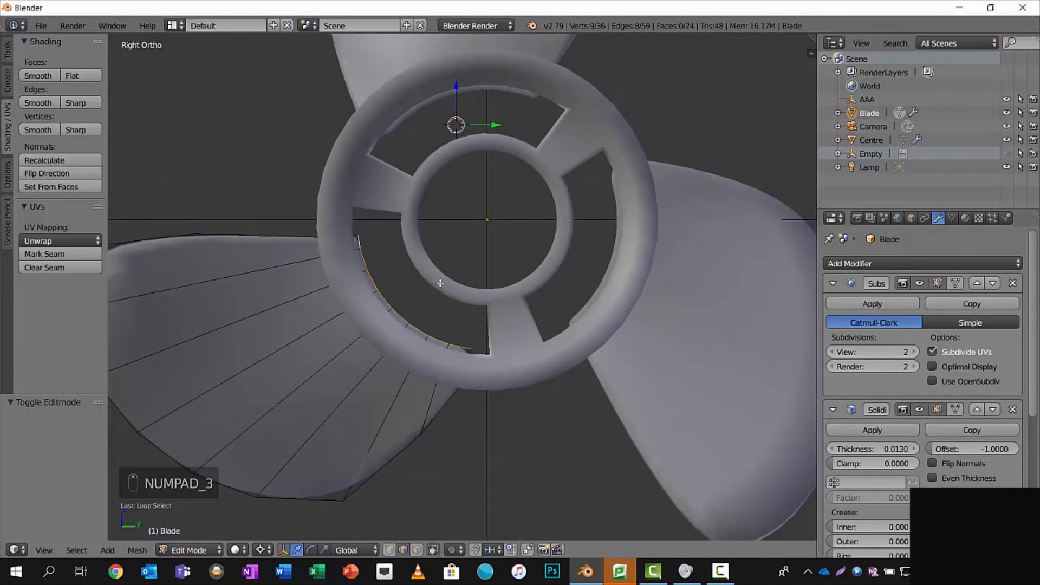
key(g)
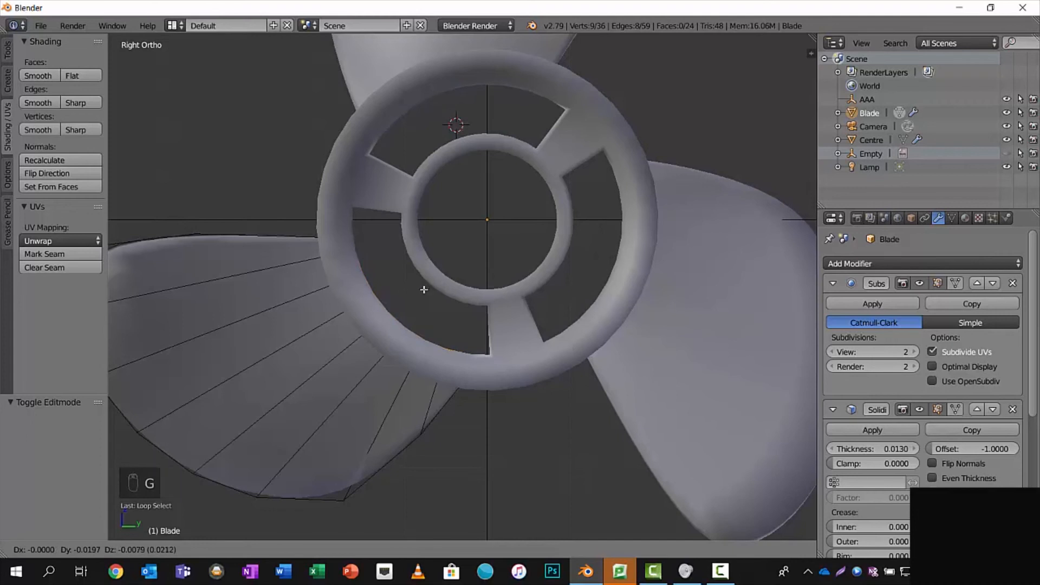
click(424, 289)
- Save the scene as a new incremented version, Propeller Demo 07.blend, in the Propeller Demo folder
middle_drag(423, 287, 460, 306)
scroll(461, 298, down, 3)
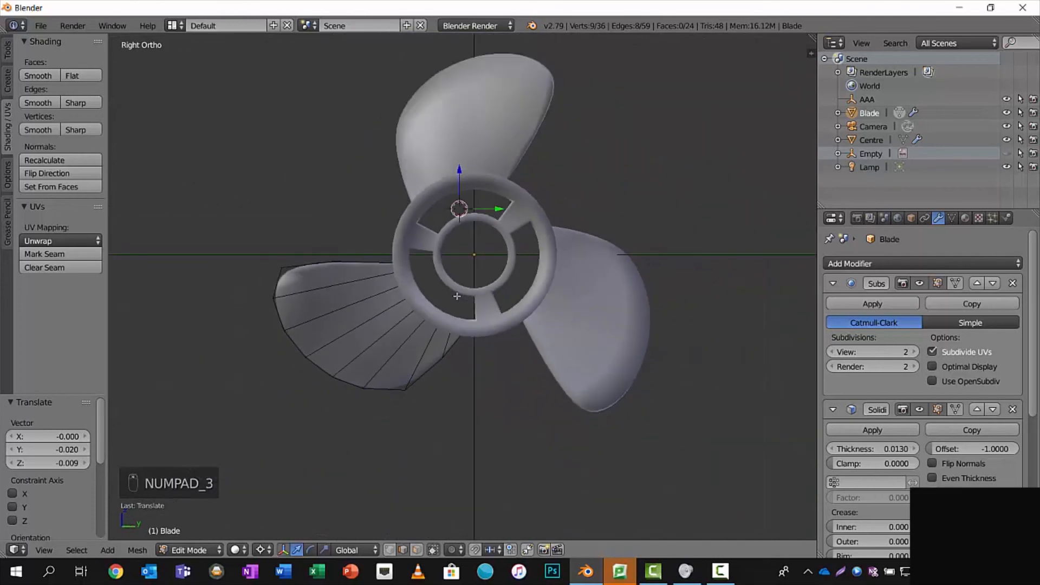
scroll(461, 282, up, 3)
scroll(466, 279, down, 3)
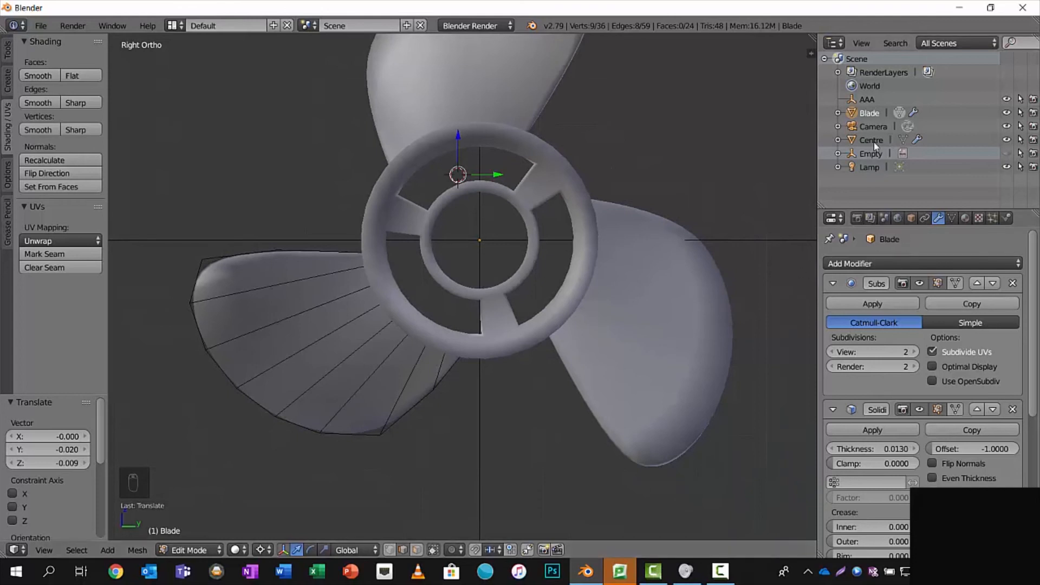
scroll(914, 312, down, 5)
scroll(914, 309, up, 5)
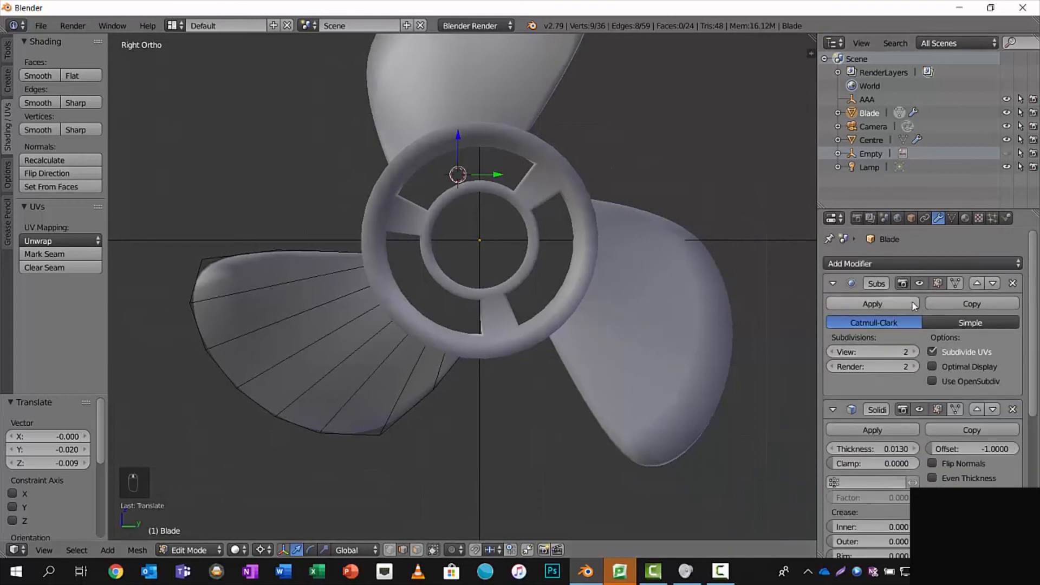
click(40, 26)
click(72, 143)
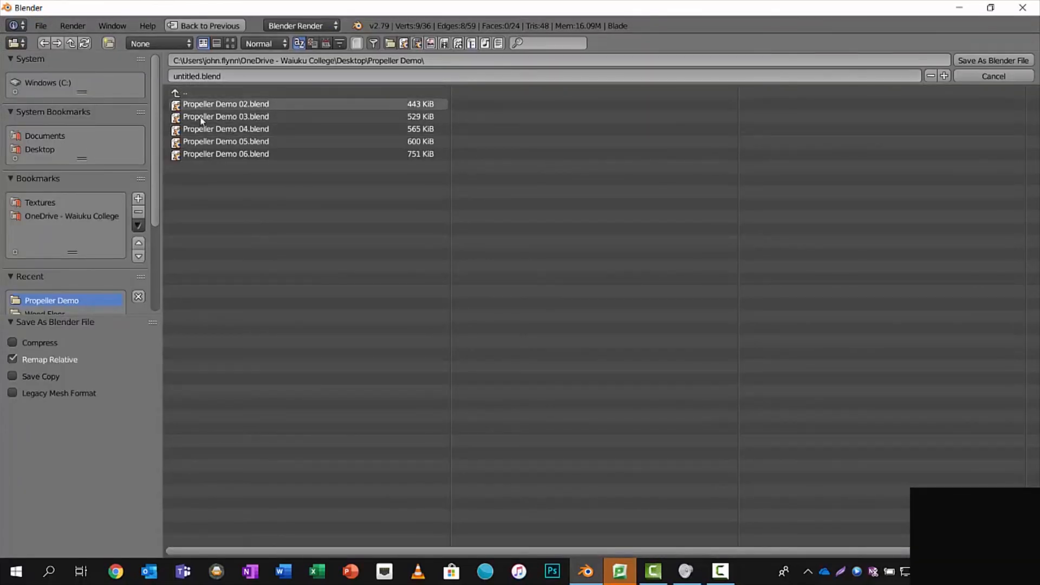
click(229, 154)
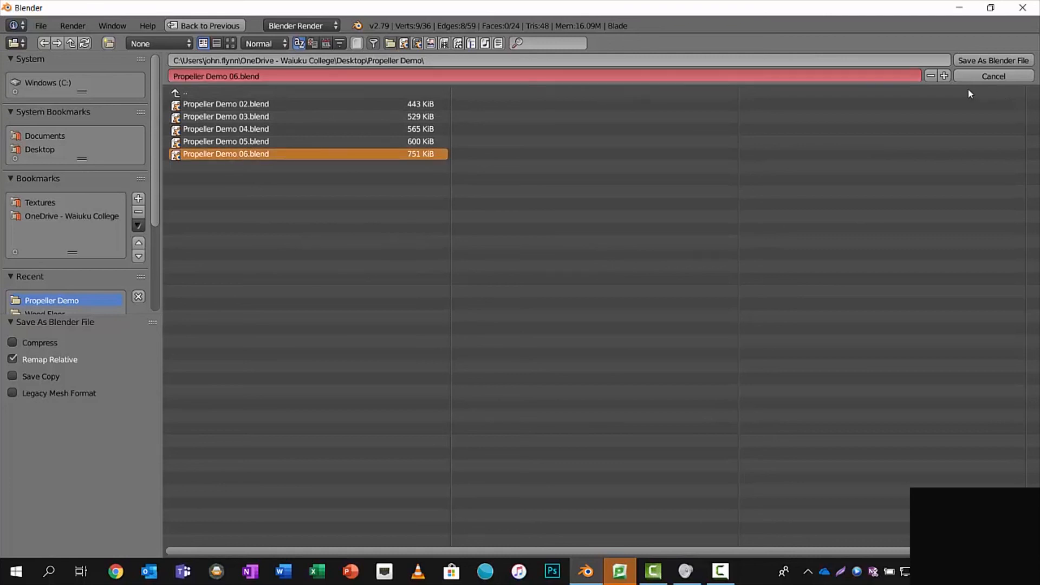
click(943, 76)
click(993, 60)
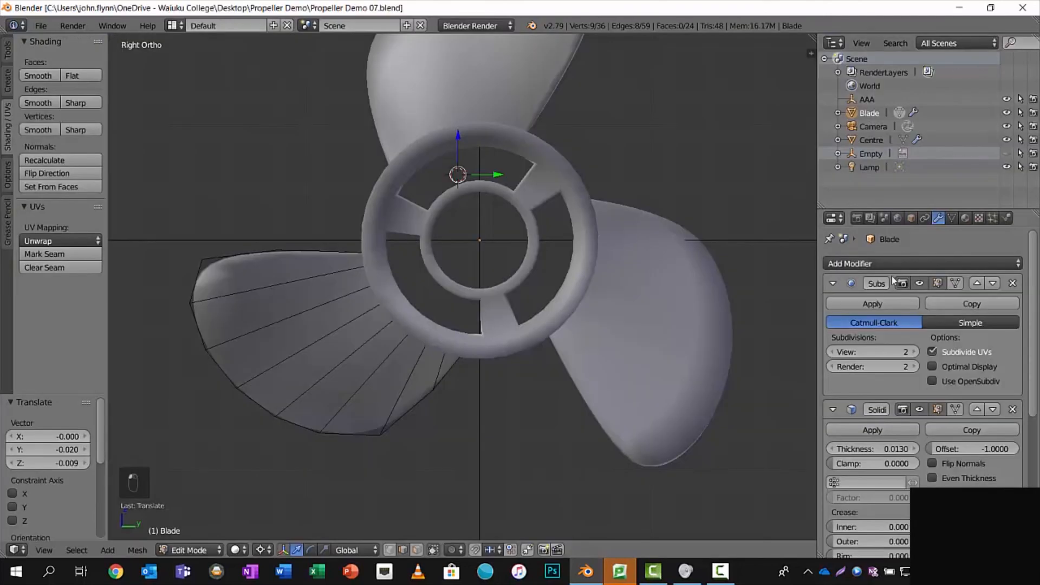
- Return the Blade to Object Mode and apply its Subsurf, Solidify and Array modifiers in stack order
click(879, 304)
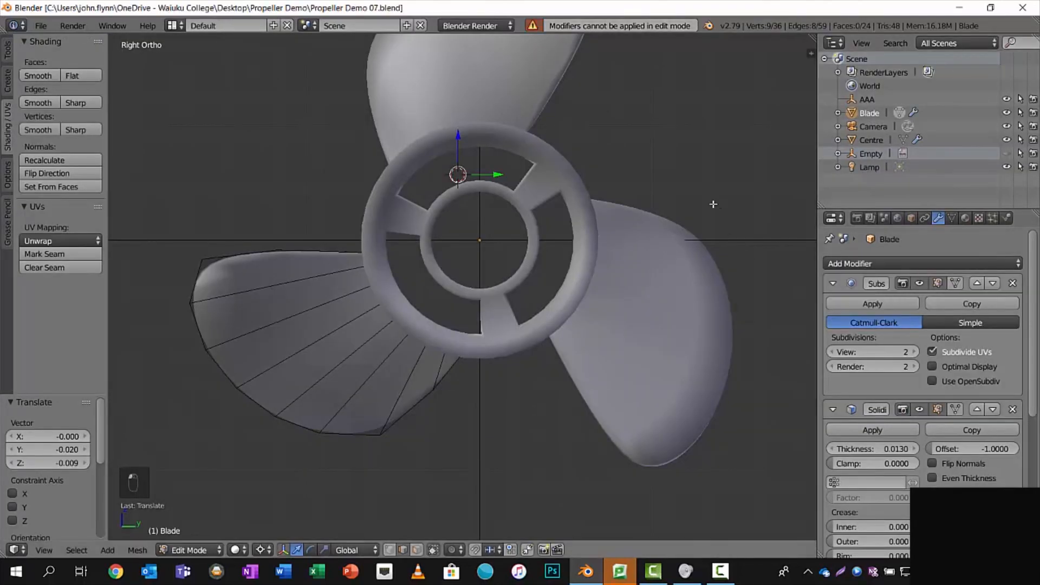
key(Tab)
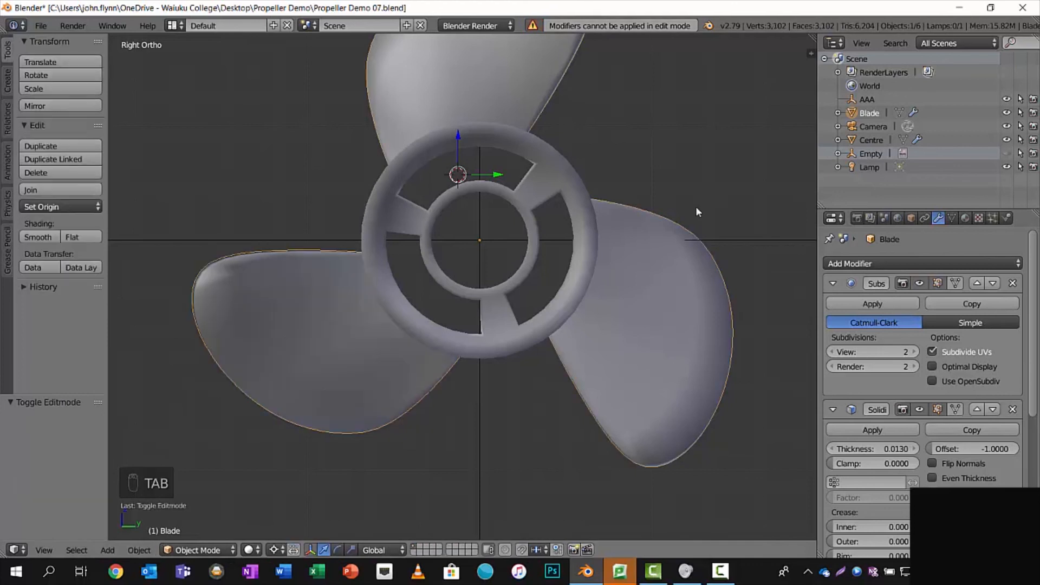
click(873, 305)
click(873, 304)
click(872, 304)
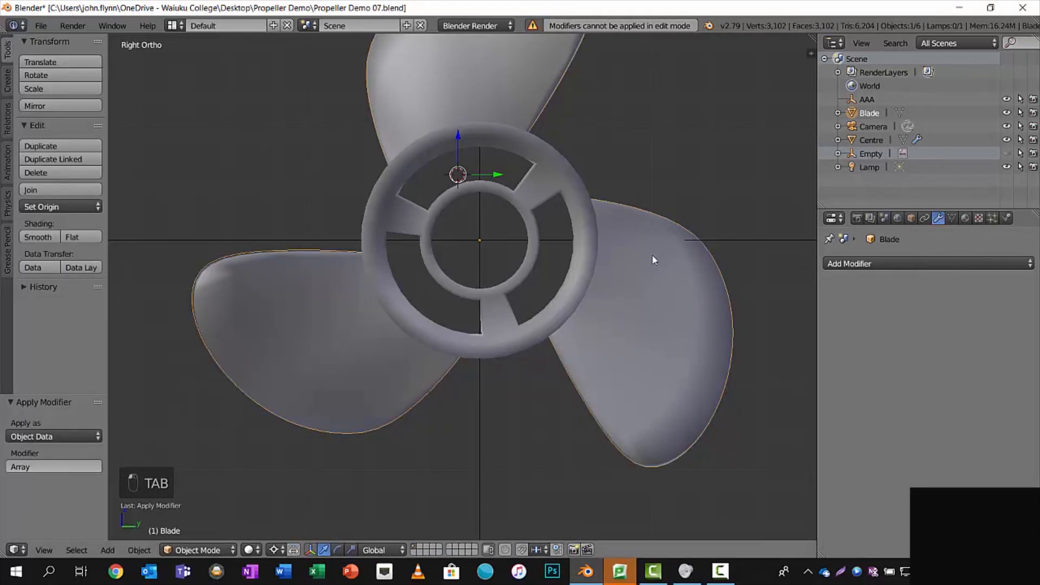
- Examine the meshes of the Blade and Centre objects in Edit Mode
key(Tab)
middle_drag(626, 230, 733, 225)
key(Tab)
click(878, 142)
middle_drag(666, 172, 645, 171)
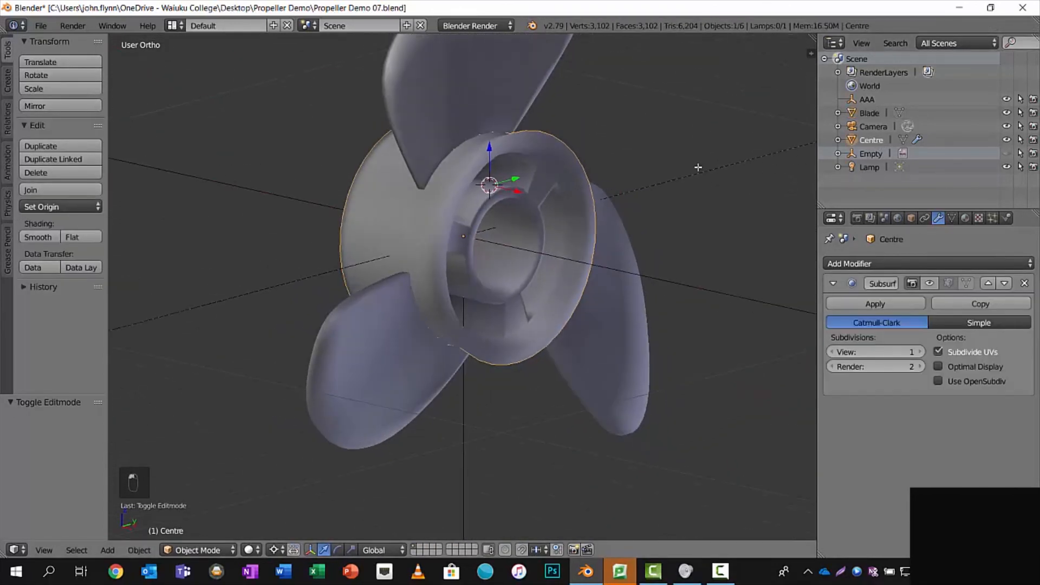
key(Tab)
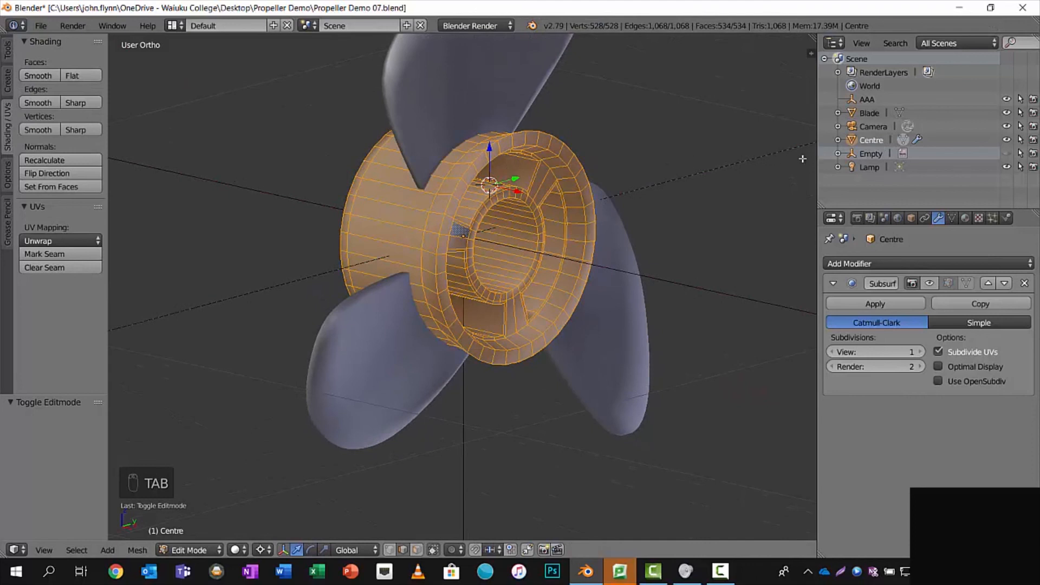
key(Tab)
- Clear the selection, then select the Blade object together with the Centre hub, with the hub as the active object
right_click(513, 101)
middle_drag(594, 116, 533, 117)
key(a)
key(a)
key(a)
right_click(538, 100)
shift+right_click(551, 166)
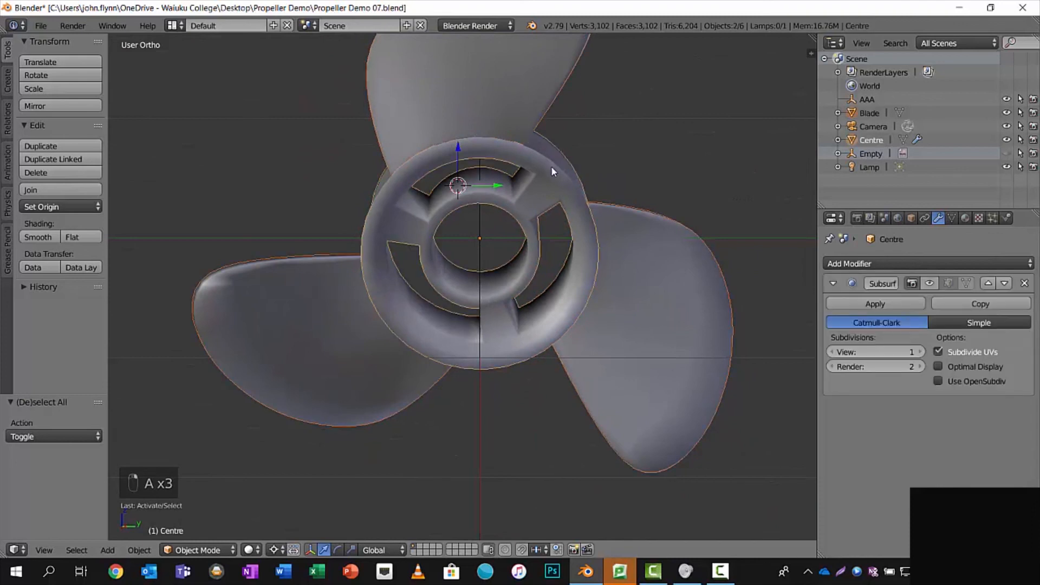